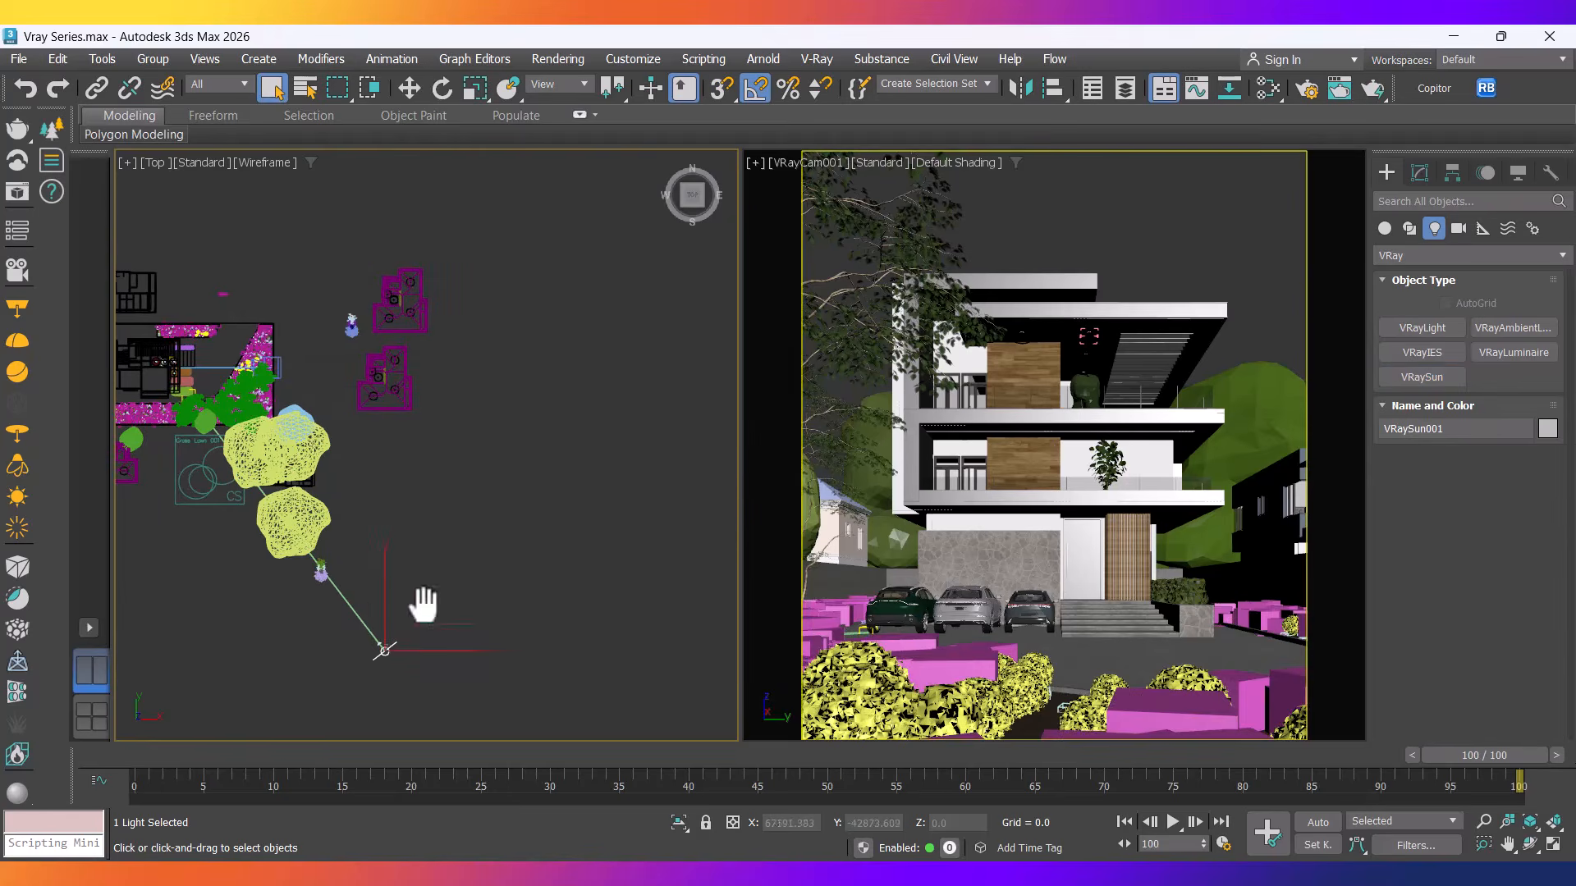
Deselect the sun, start an interactive V-Ray render of the camera view and move the frame buffer aside to uncover the Top view.
click(521, 497)
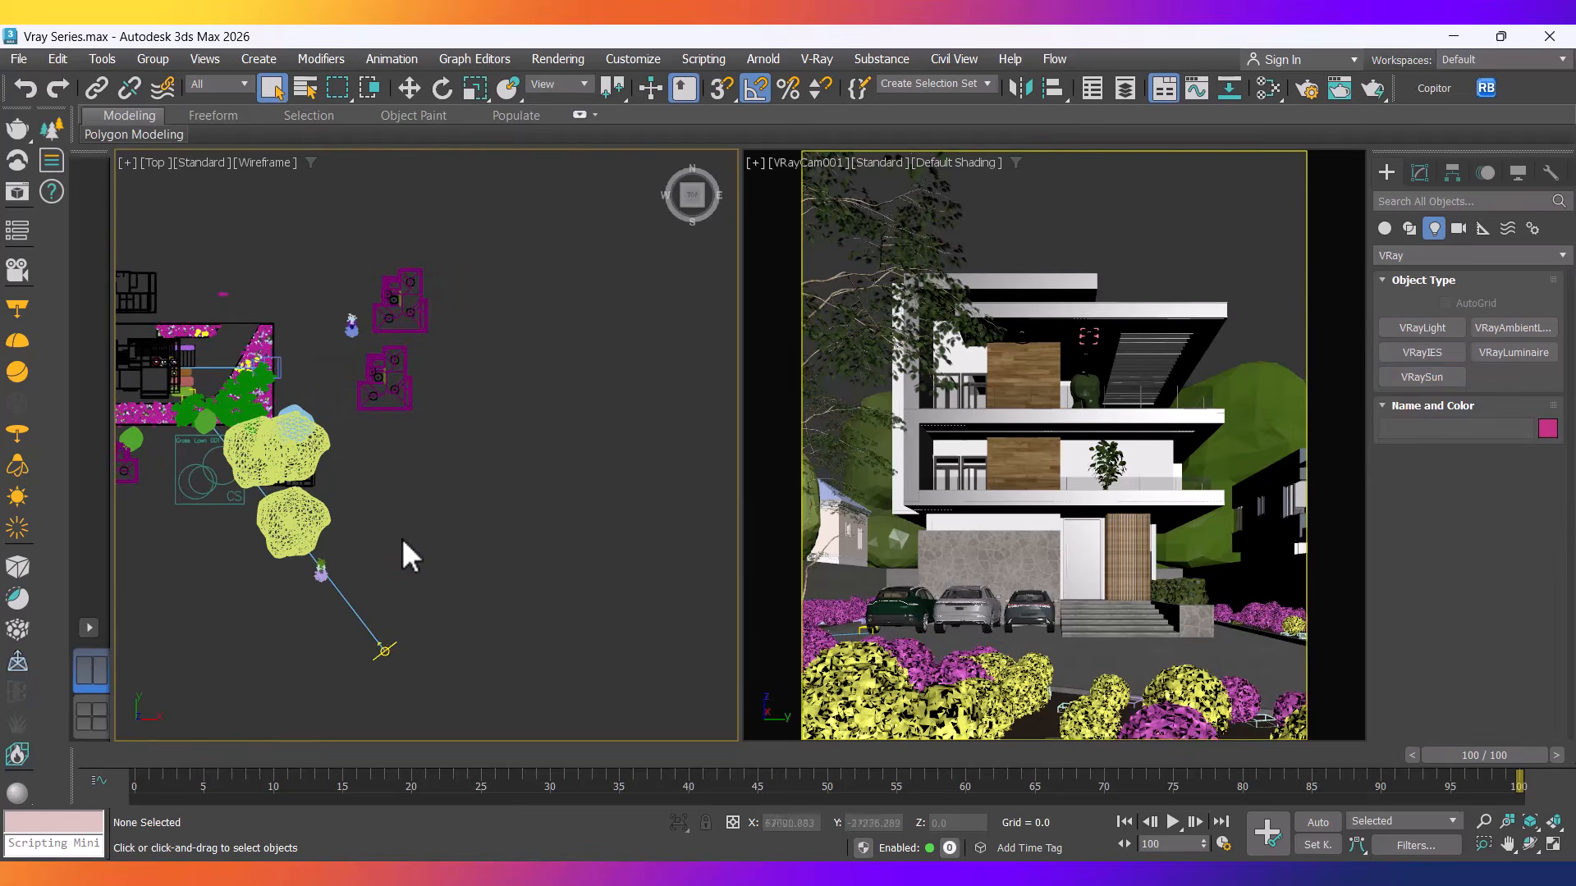
click(17, 193)
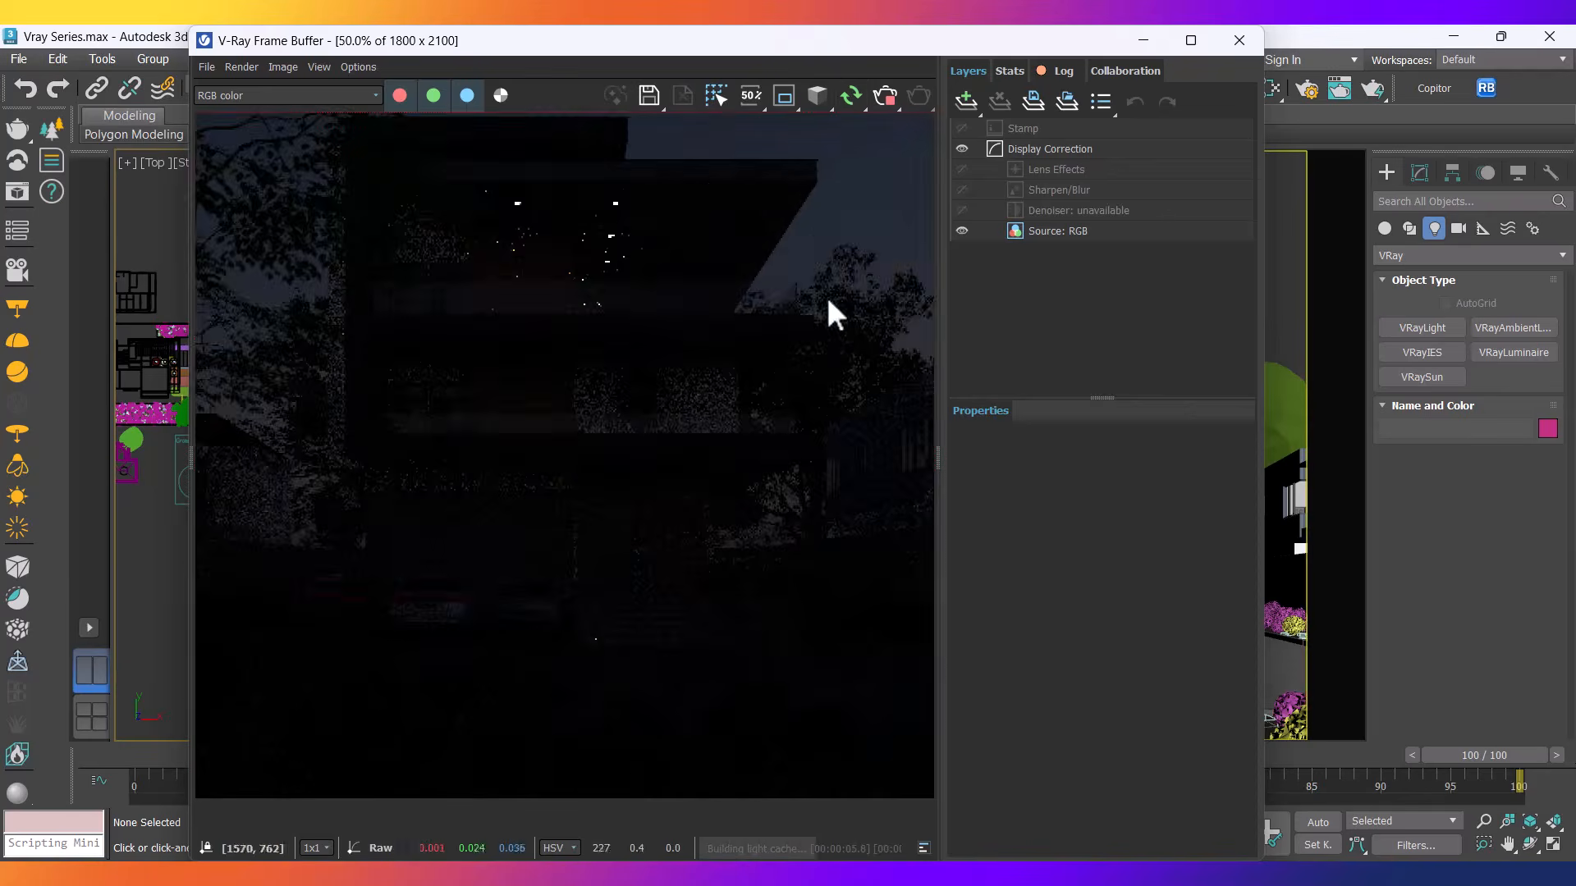
scroll(716, 530, down, 3)
scroll(531, 518, up, 1)
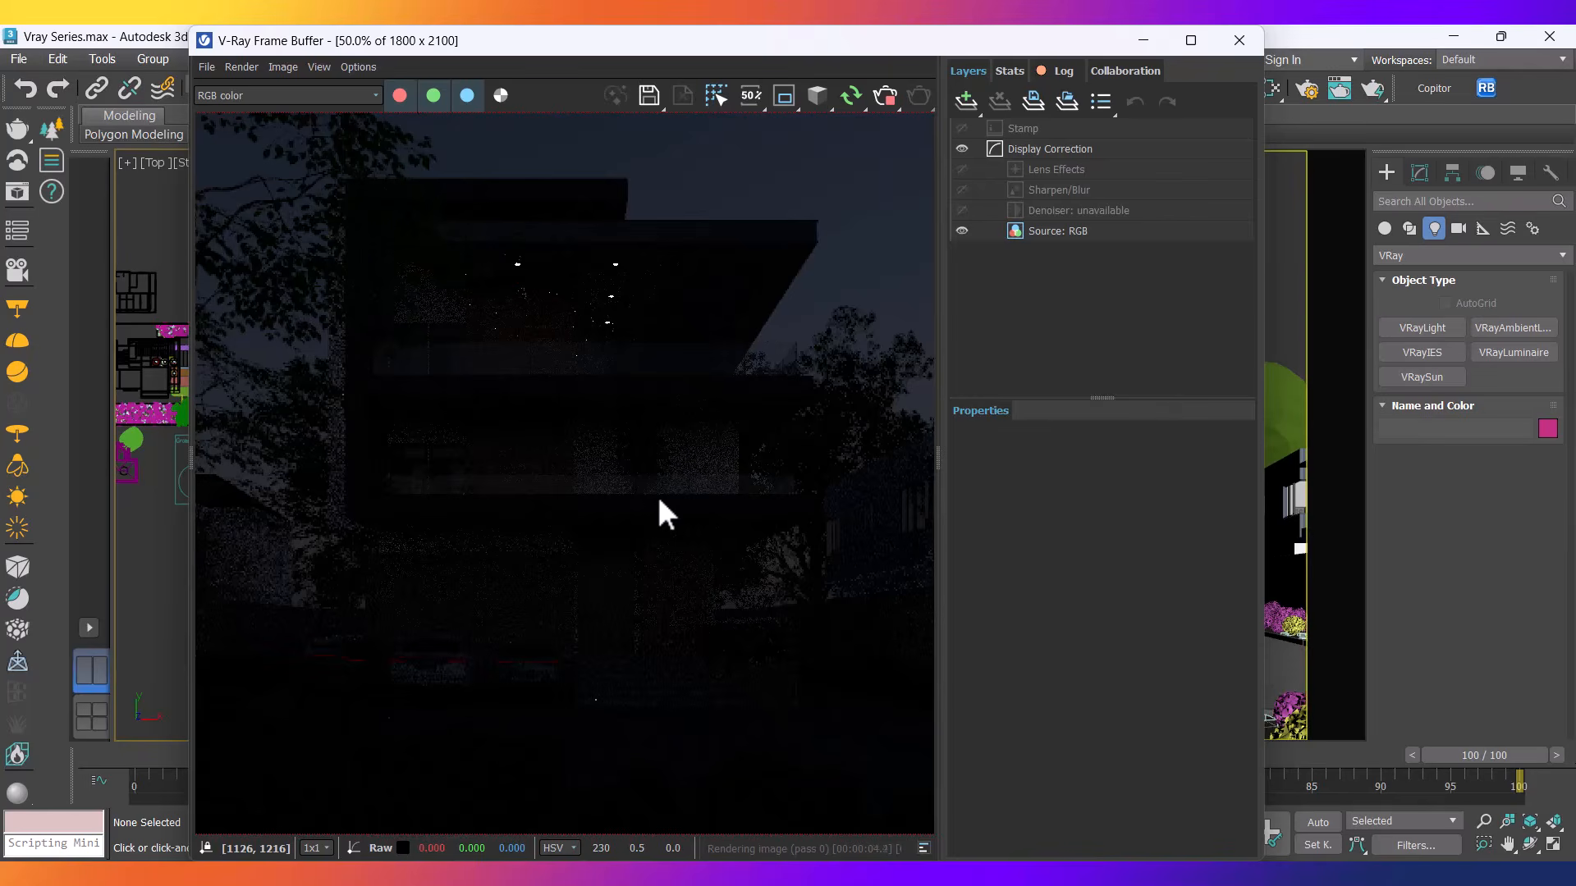
drag(490, 40, 939, 67)
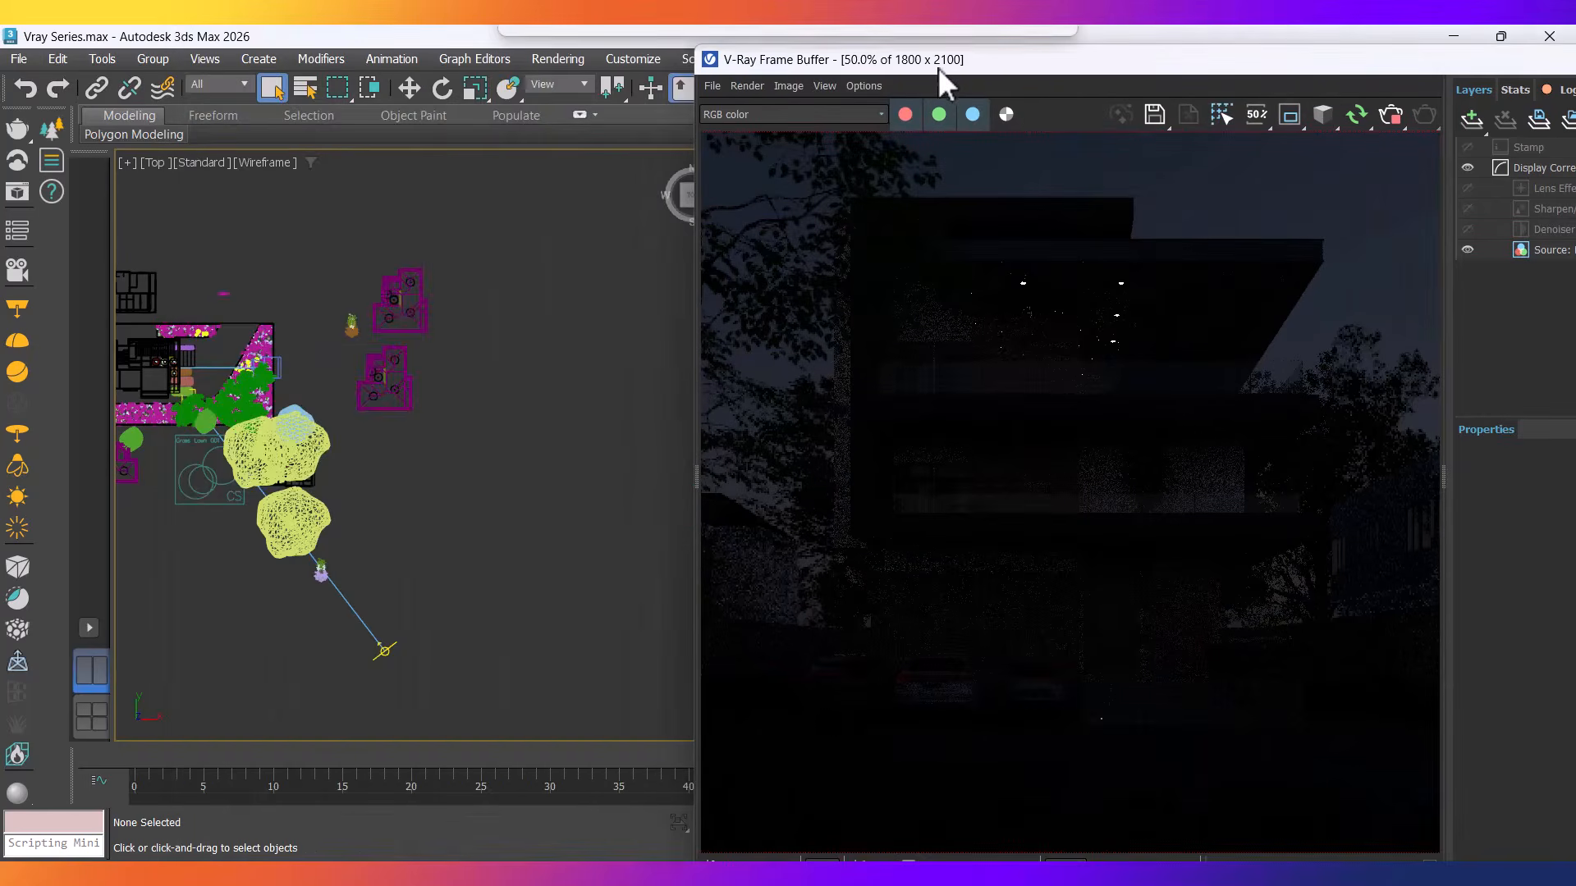
Select the V-Ray sun in a side-on orthographic view and raise it above ground level along the vertical axis.
click(445, 540)
scroll(472, 580, down, 2)
middle_drag(472, 580, 502, 492)
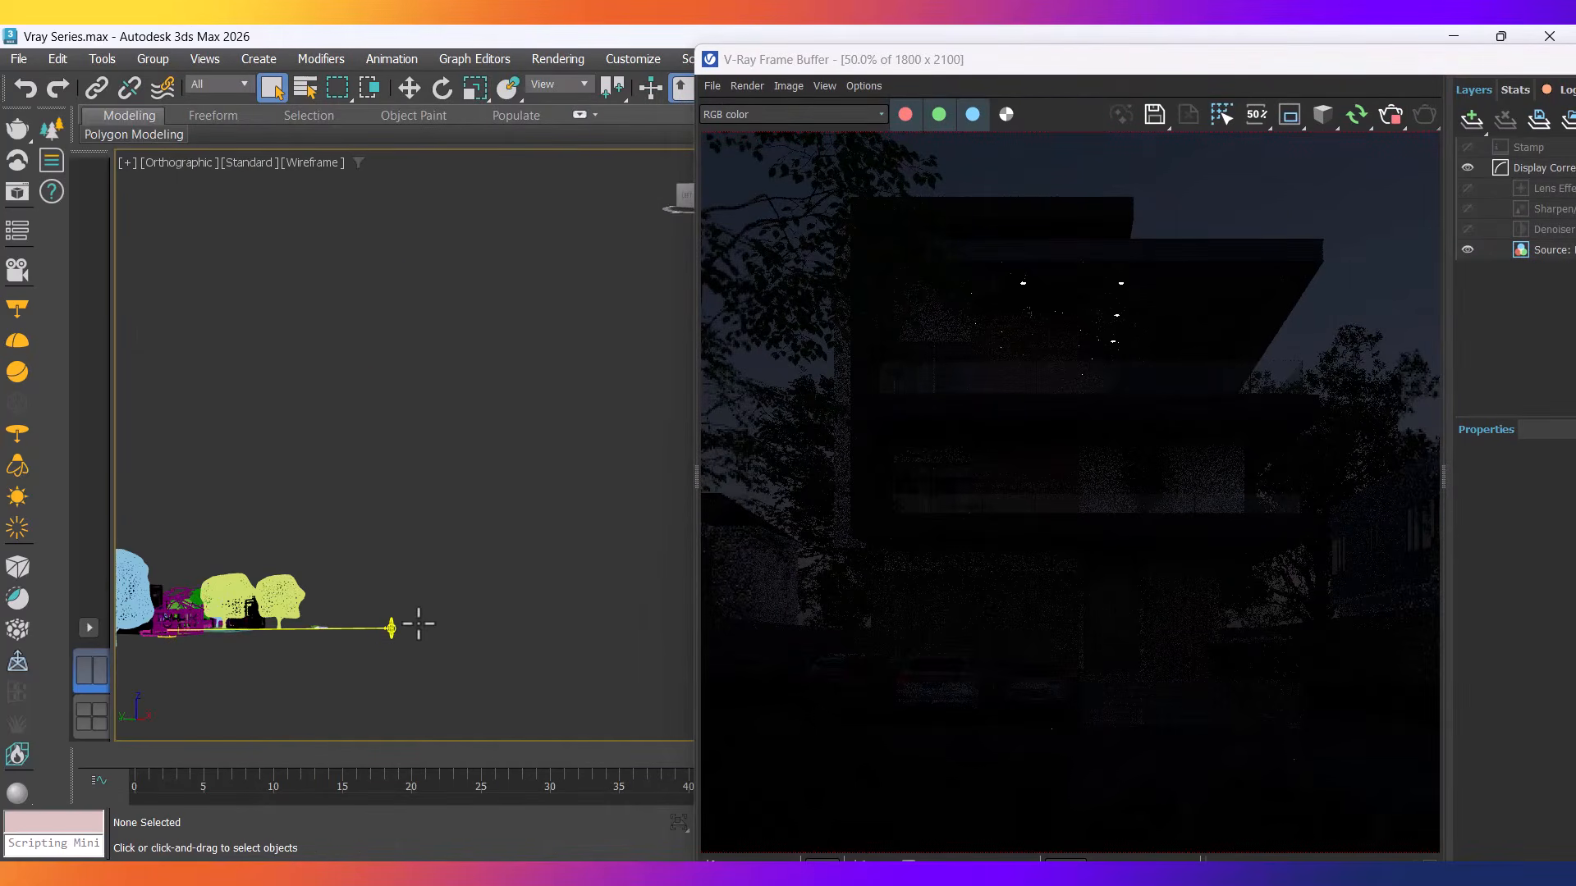
click(394, 630)
key(w)
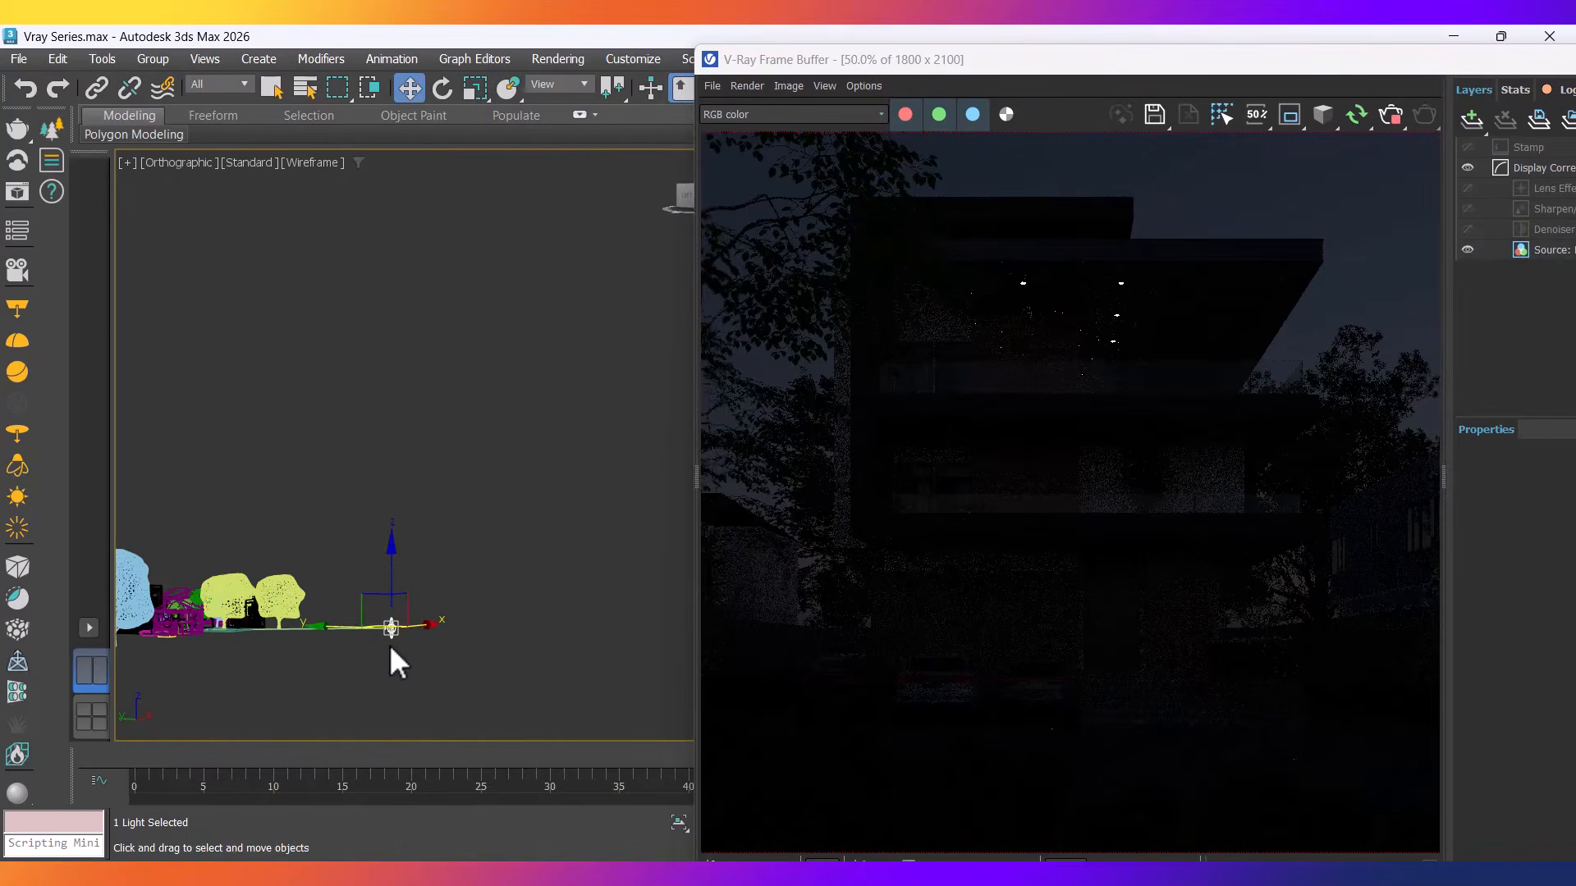
alt+middle_drag(389, 644, 417, 661)
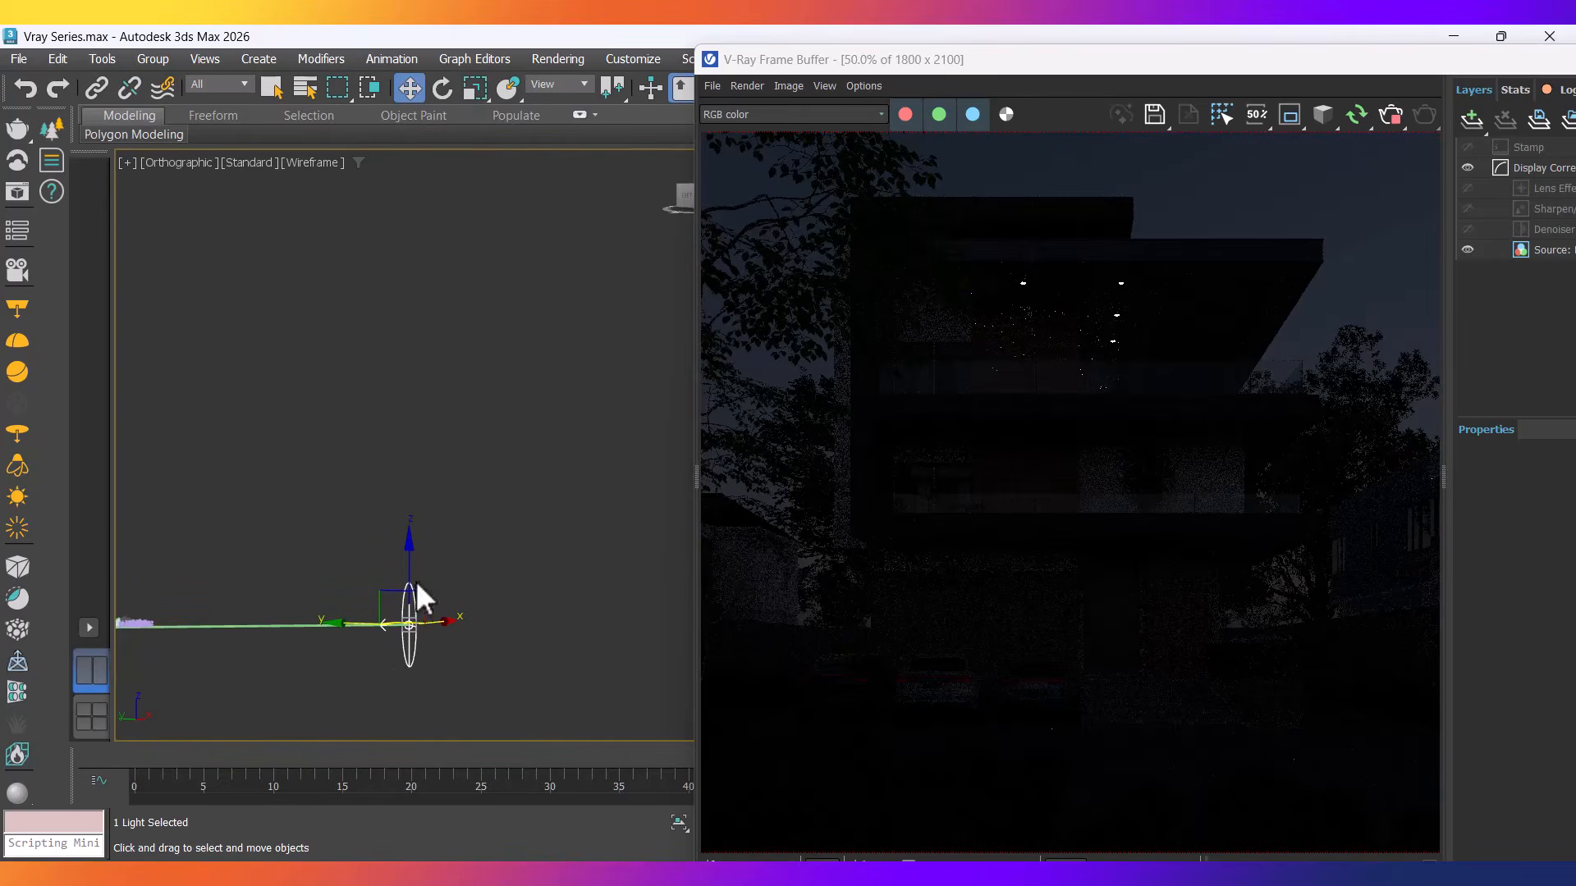
drag(405, 492, 406, 237)
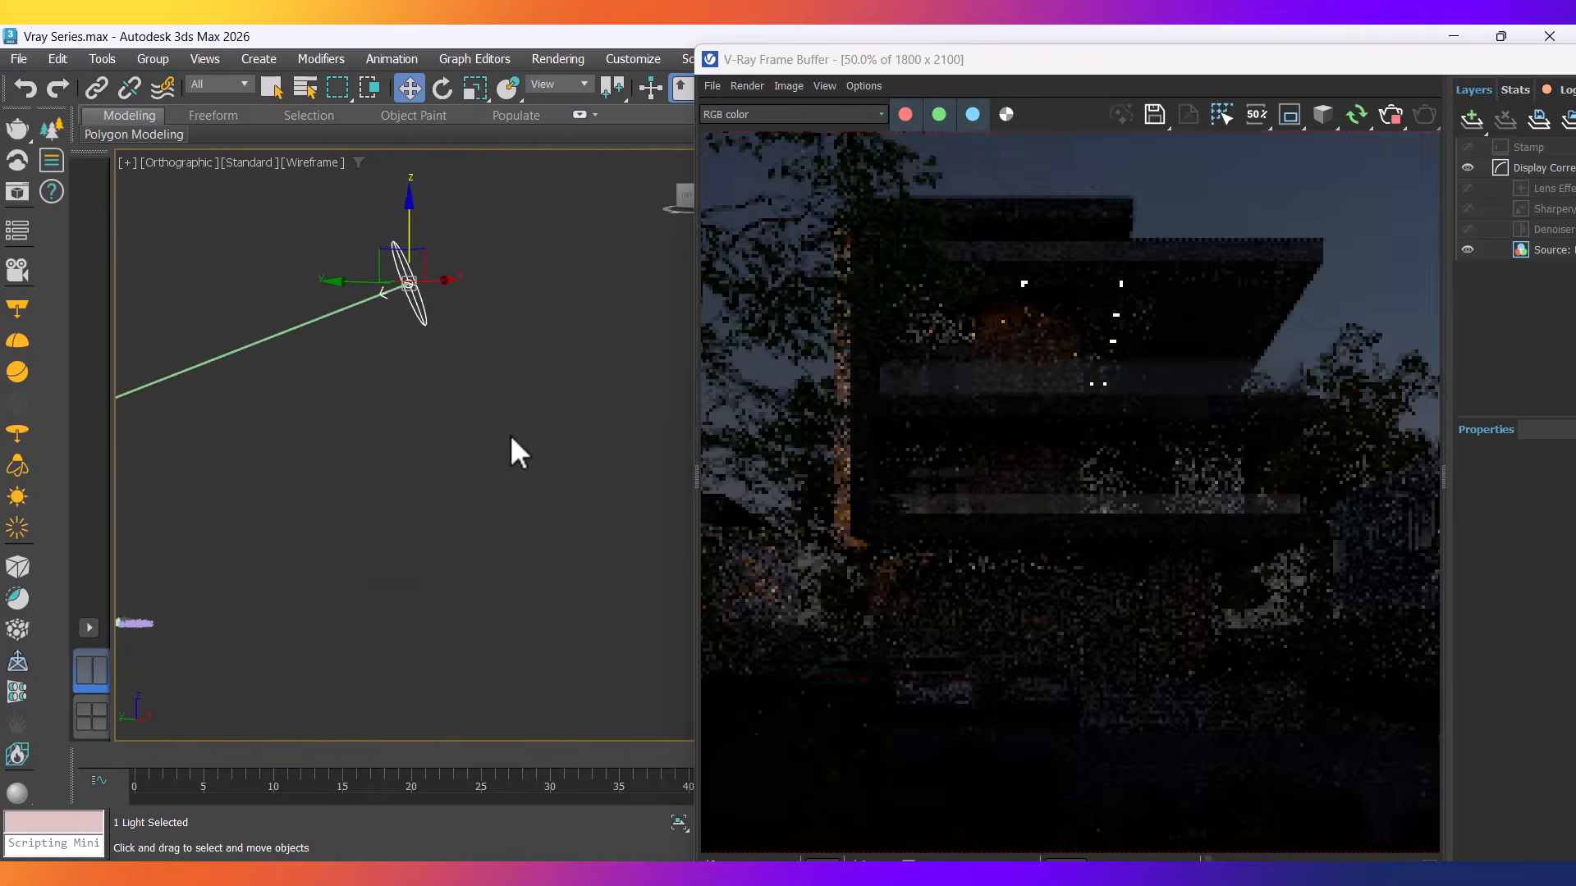
Raise the V-Ray sun further along the vertical axis so it stands high above the trees and the house.
scroll(503, 536, down, 7)
middle_drag(475, 540, 458, 606)
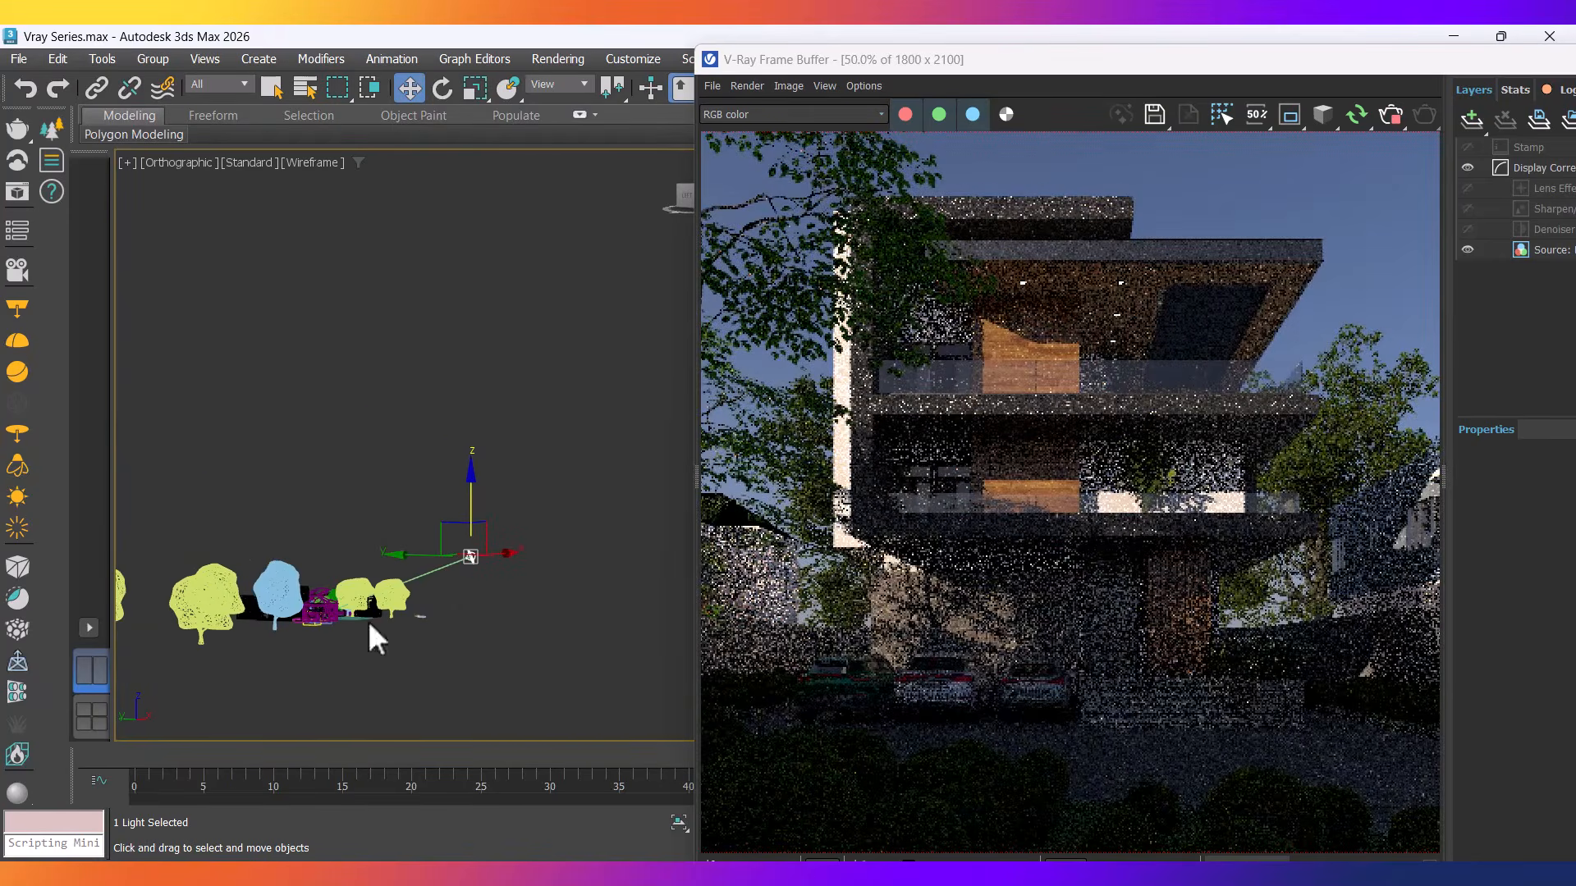
drag(468, 478, 458, 284)
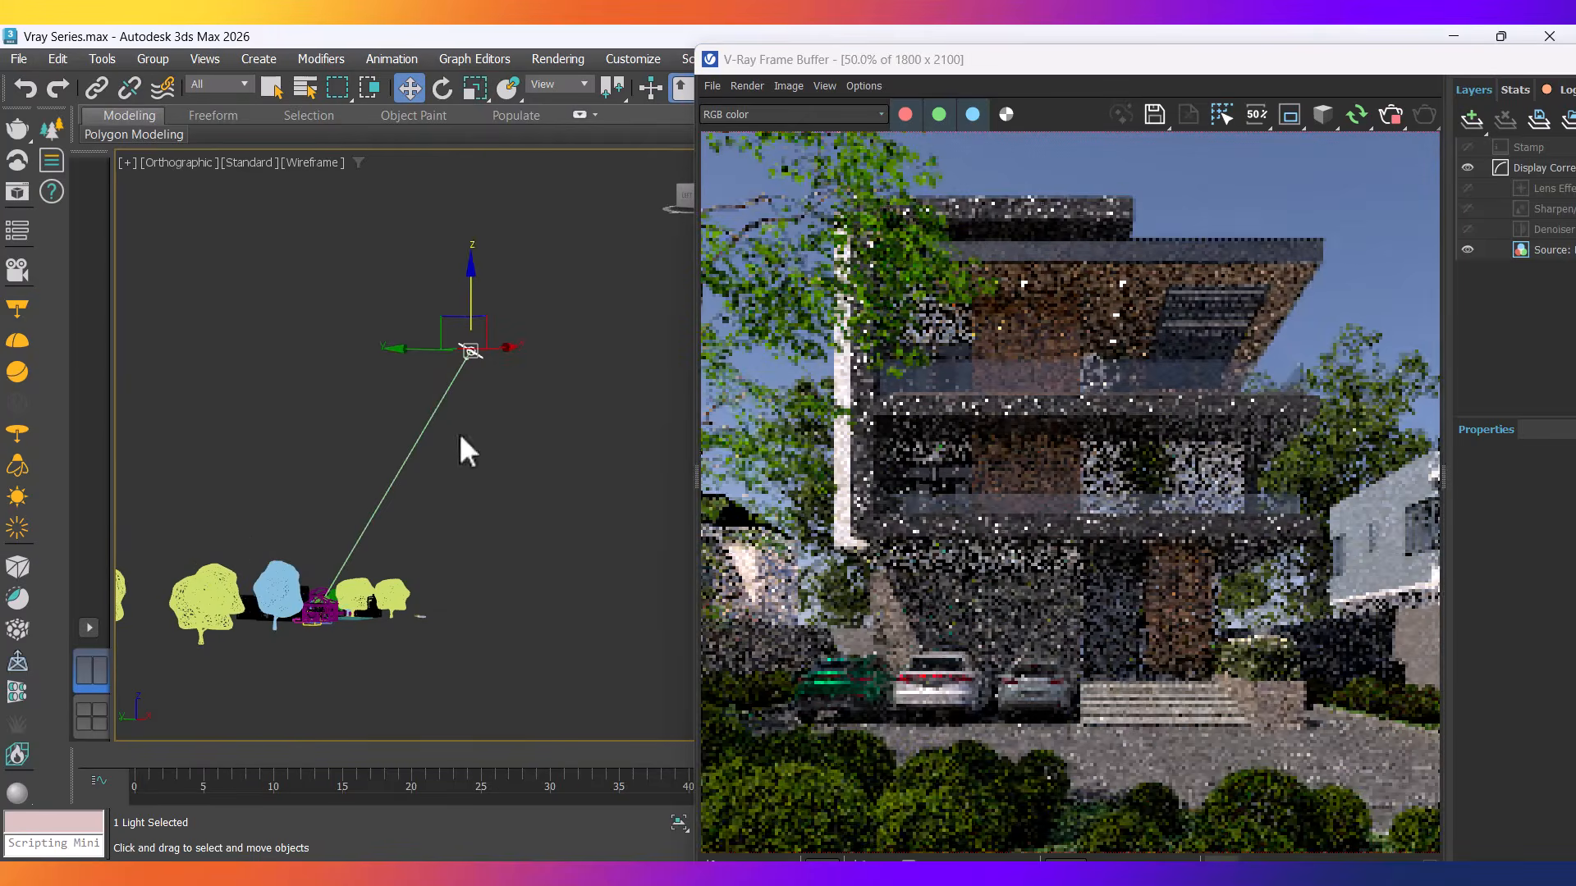
middle_drag(443, 506, 386, 492)
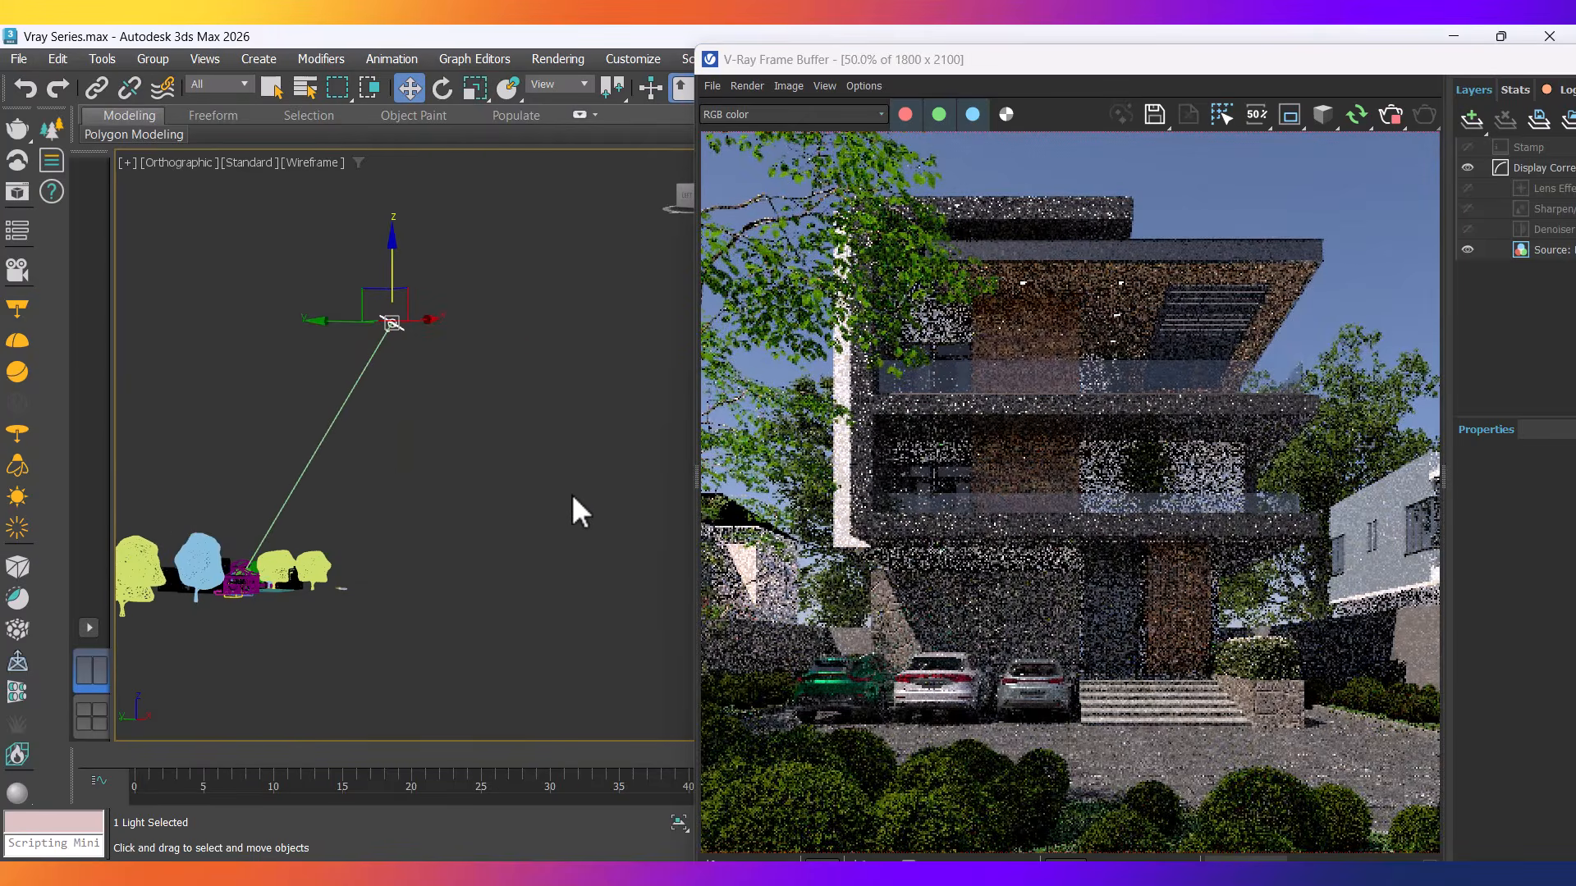
Reposition the V-Ray sun horizontally in the Top view, first toward negative X, and then out toward positive X and Y.
key(t)
scroll(417, 556, down, 2)
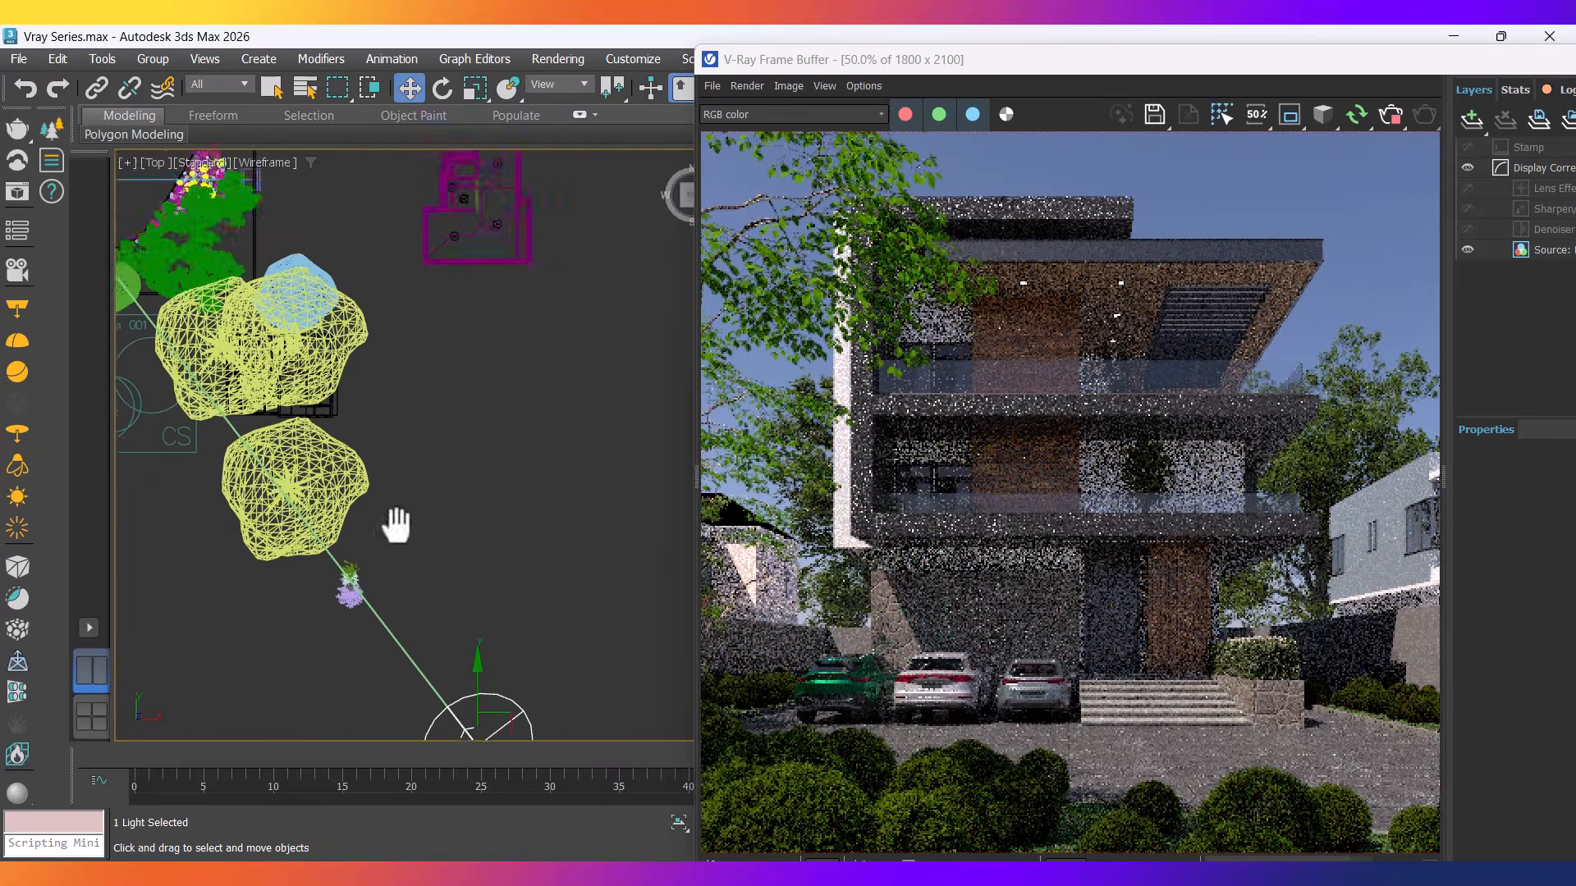
middle_drag(398, 524, 445, 446)
scroll(484, 575, down, 2)
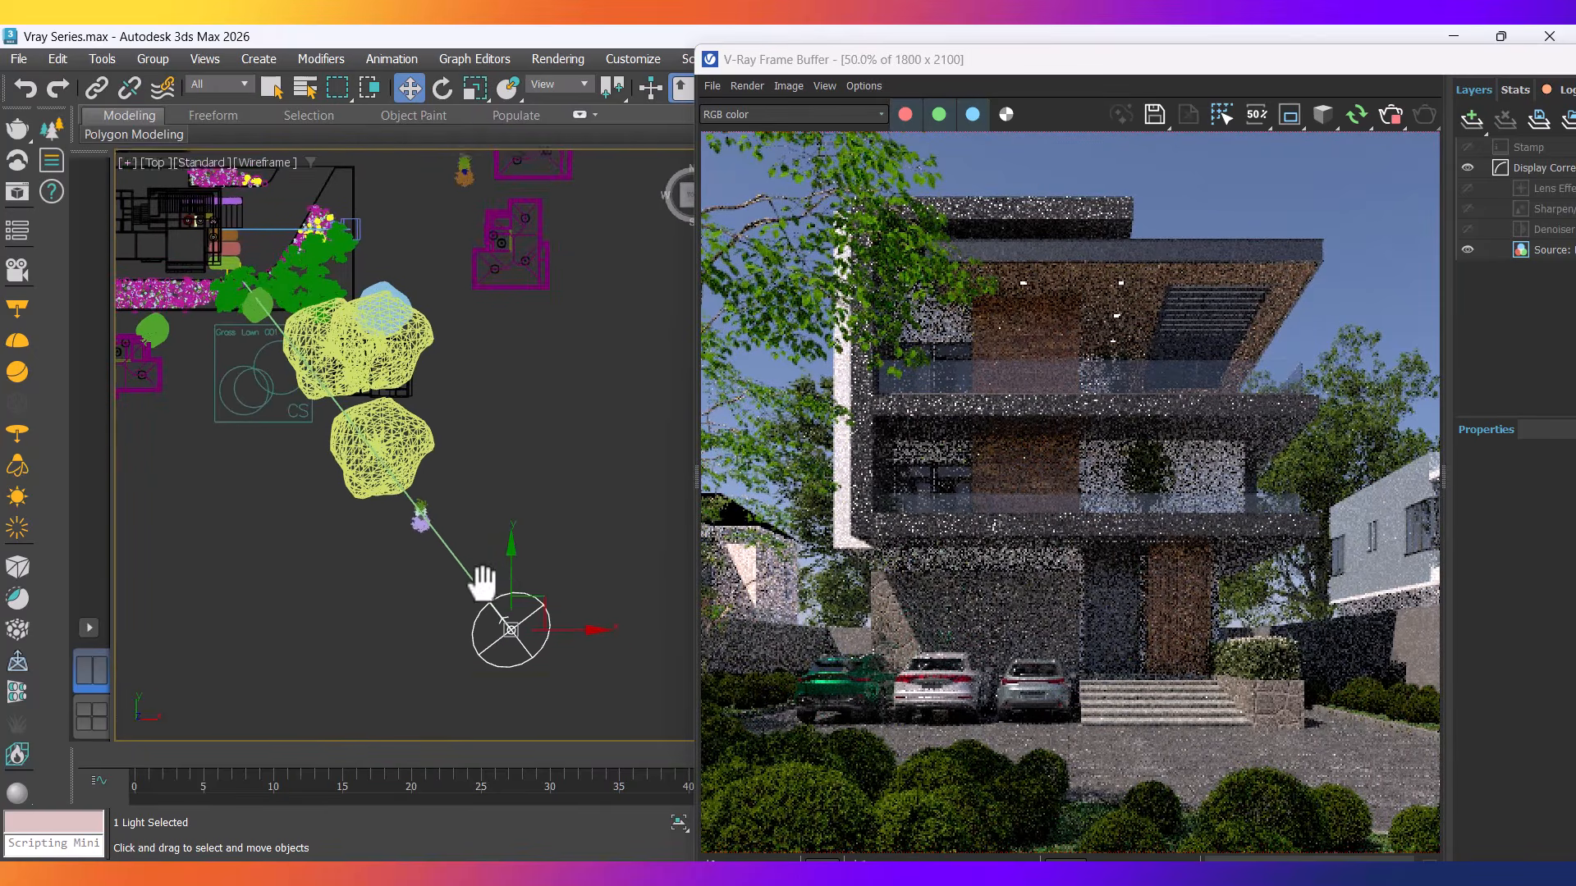
middle_drag(482, 584, 482, 651)
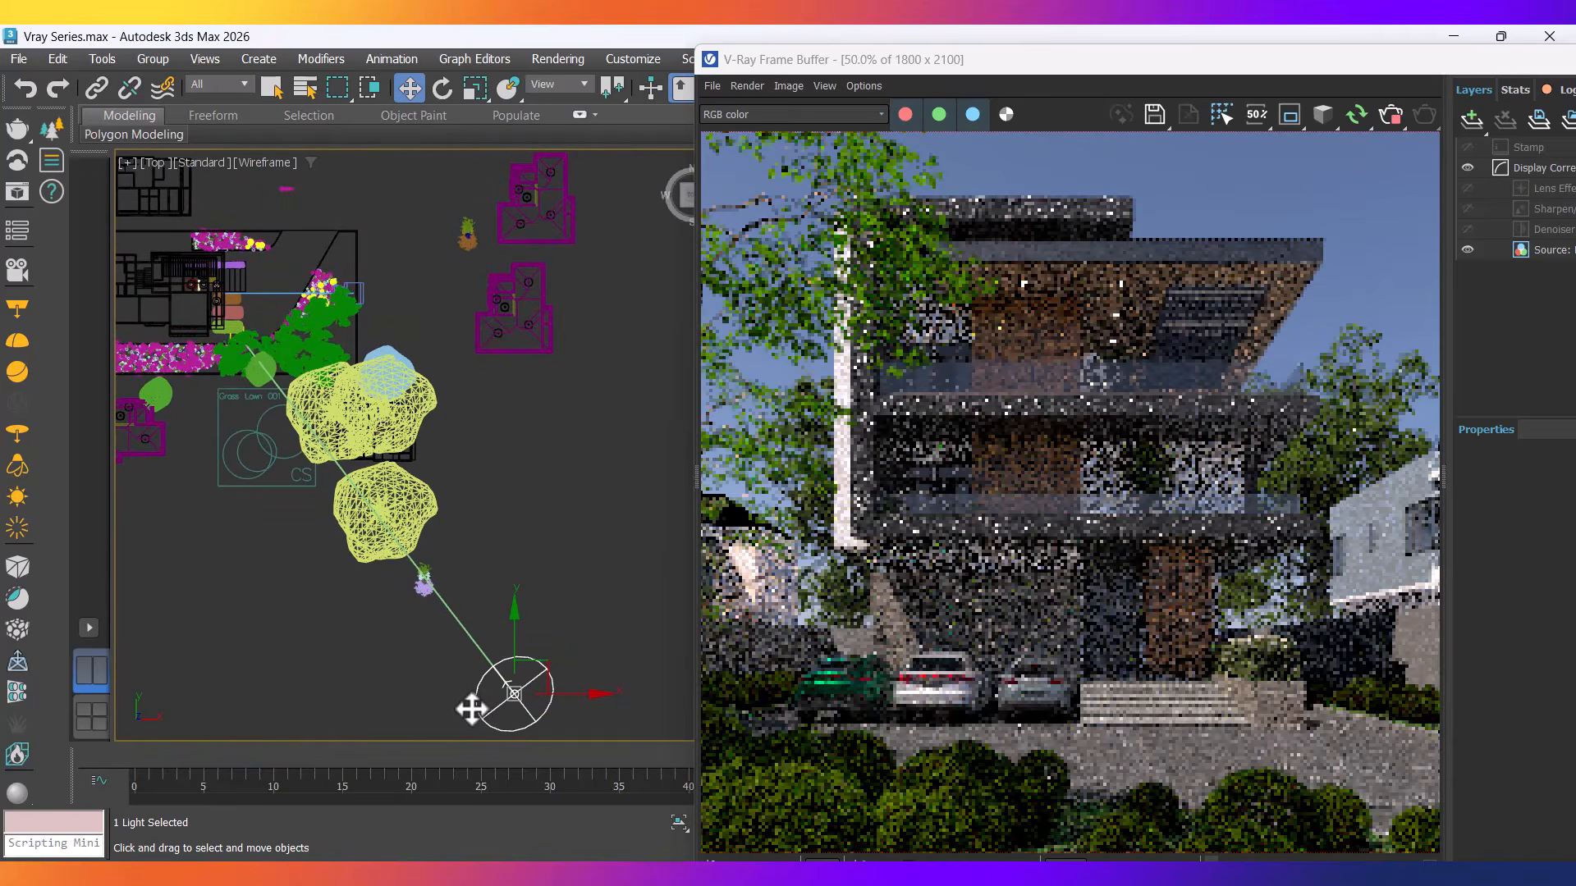
drag(545, 666, 475, 691)
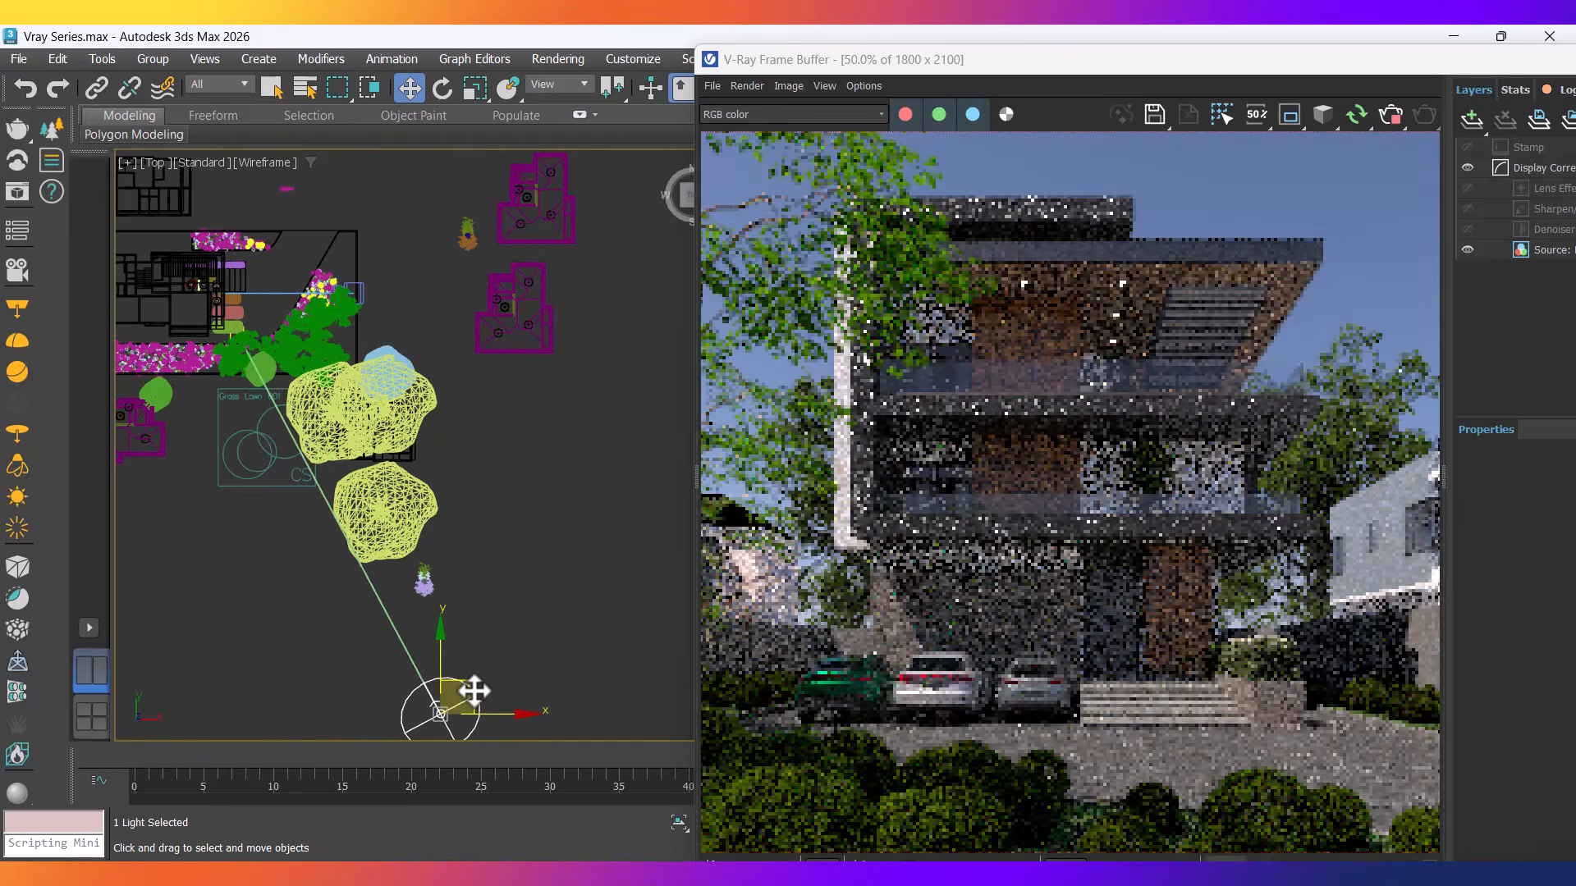
drag(477, 691, 624, 603)
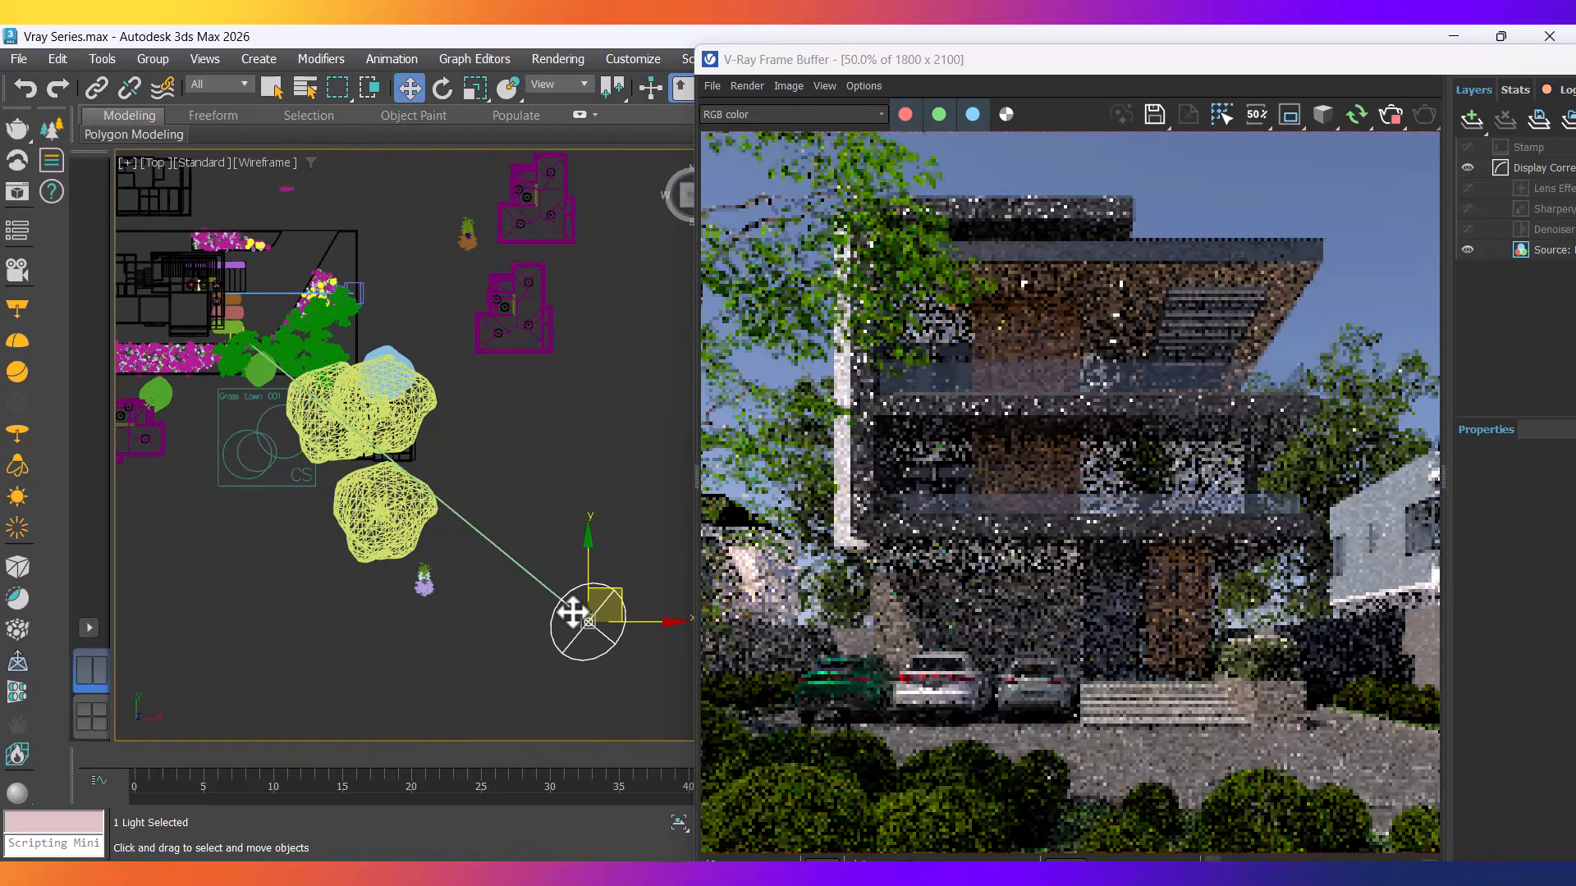
Select the sun's target beside the green car in the Top view and move it to the area in front of the parked cars.
middle_drag(364, 604, 354, 662)
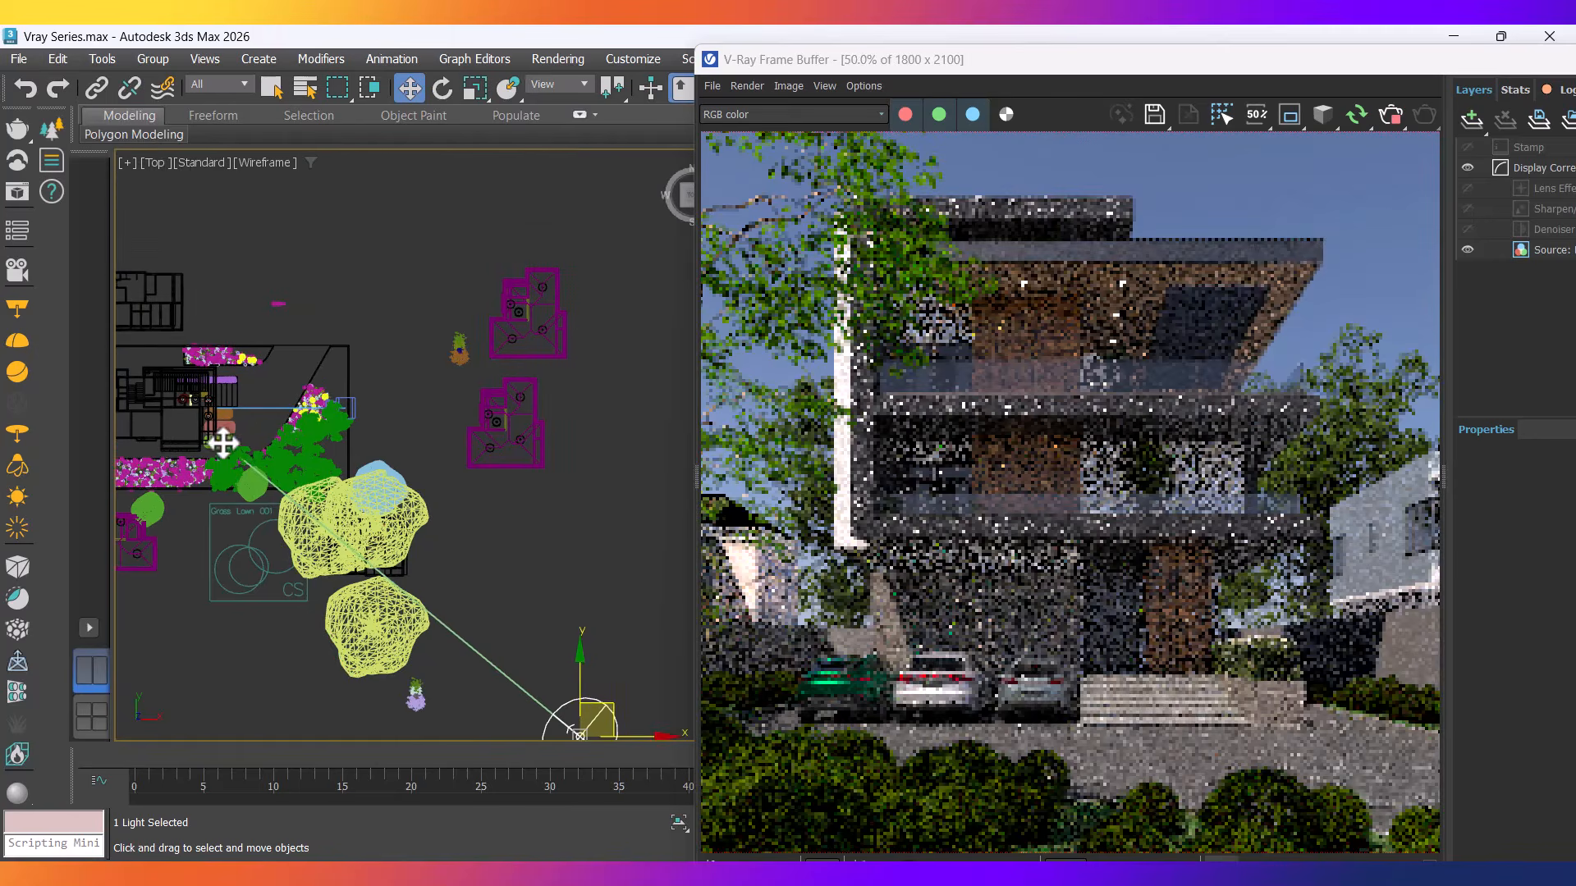
scroll(222, 443, up, 10)
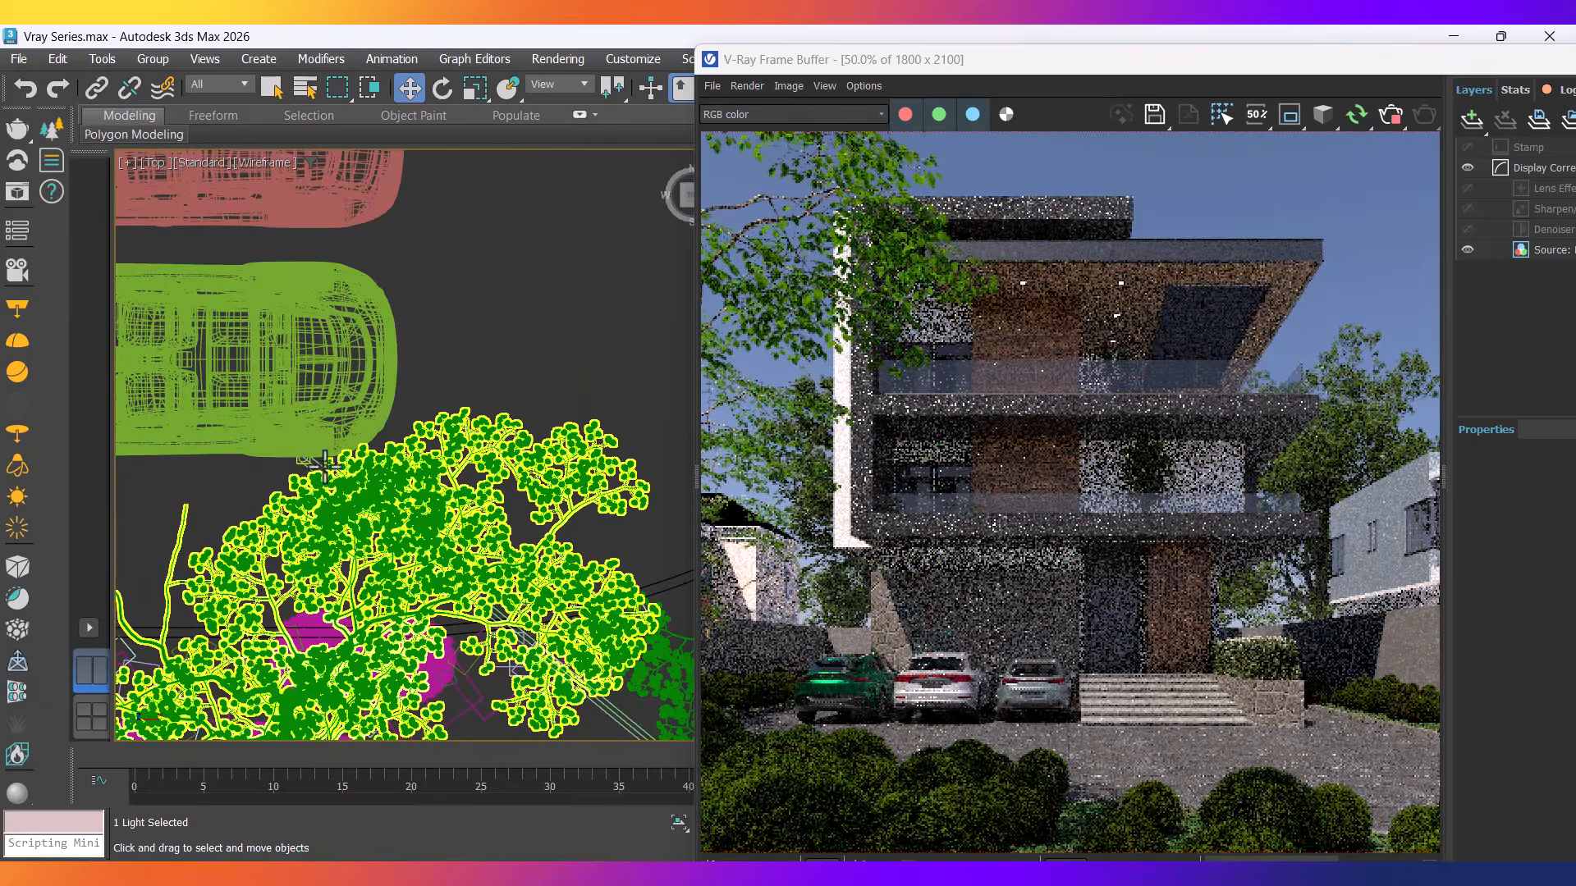
click(310, 468)
scroll(299, 465, up, 1)
scroll(299, 465, up, 2)
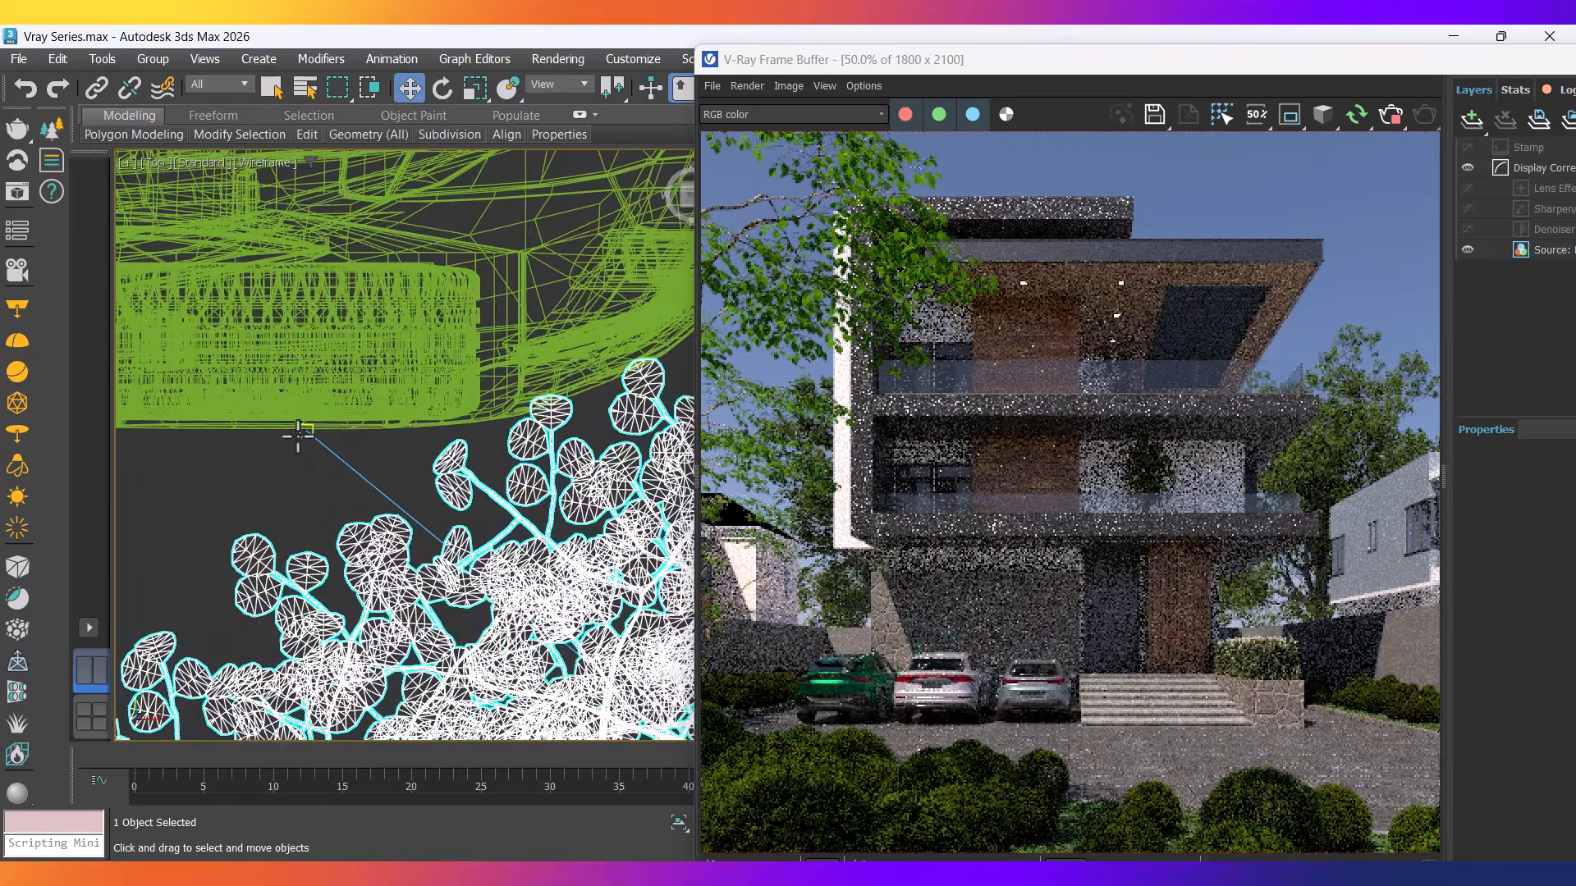
click(302, 437)
scroll(268, 525, down, 5)
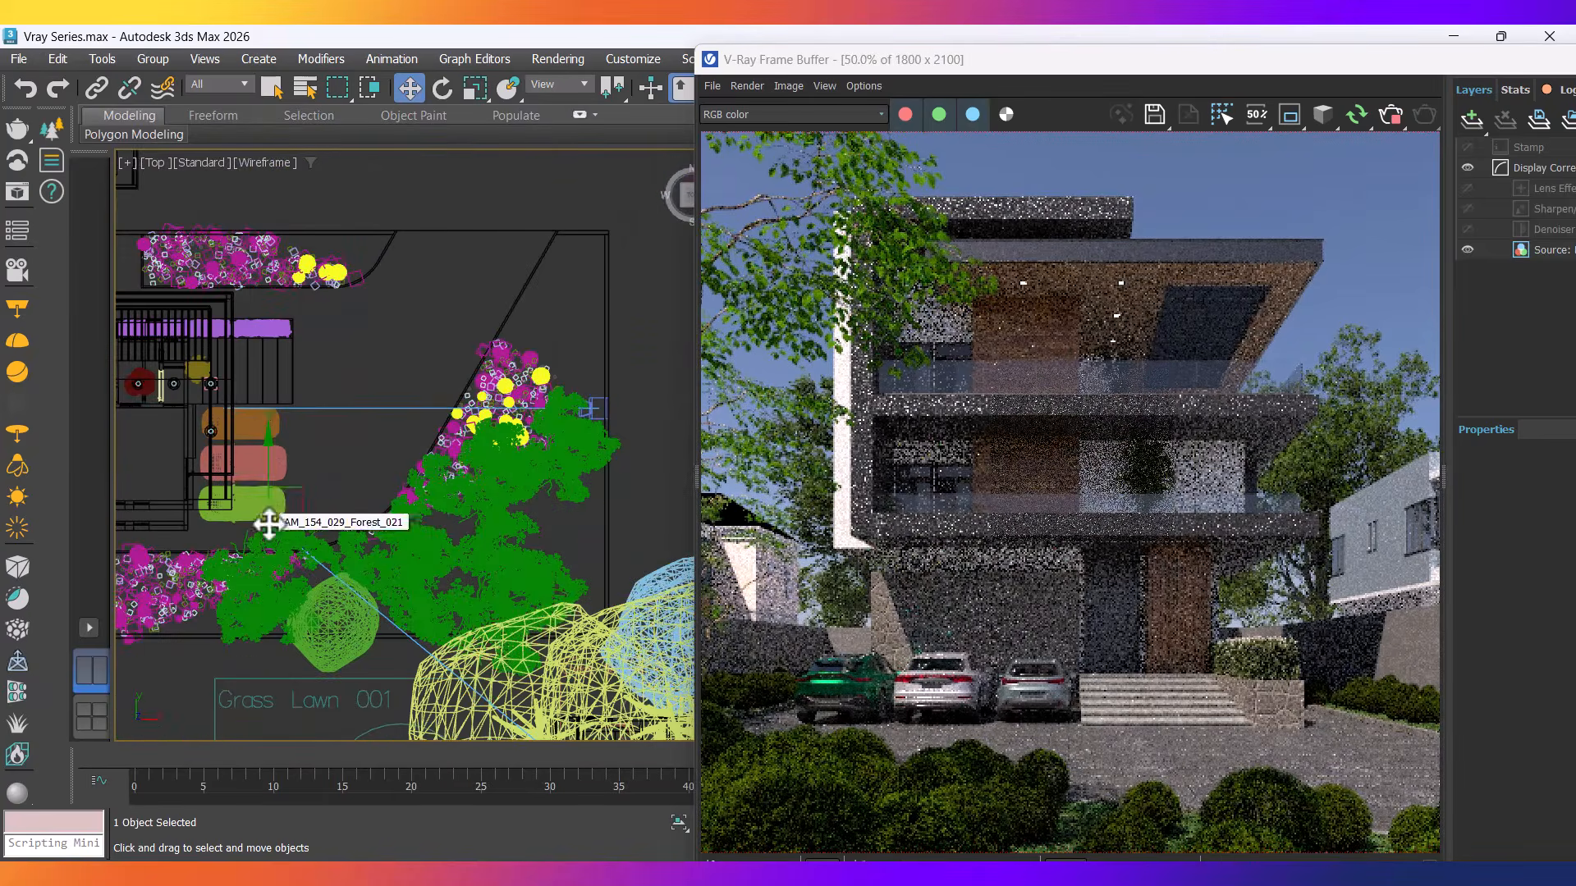
drag(302, 493, 380, 374)
scroll(352, 457, down, 5)
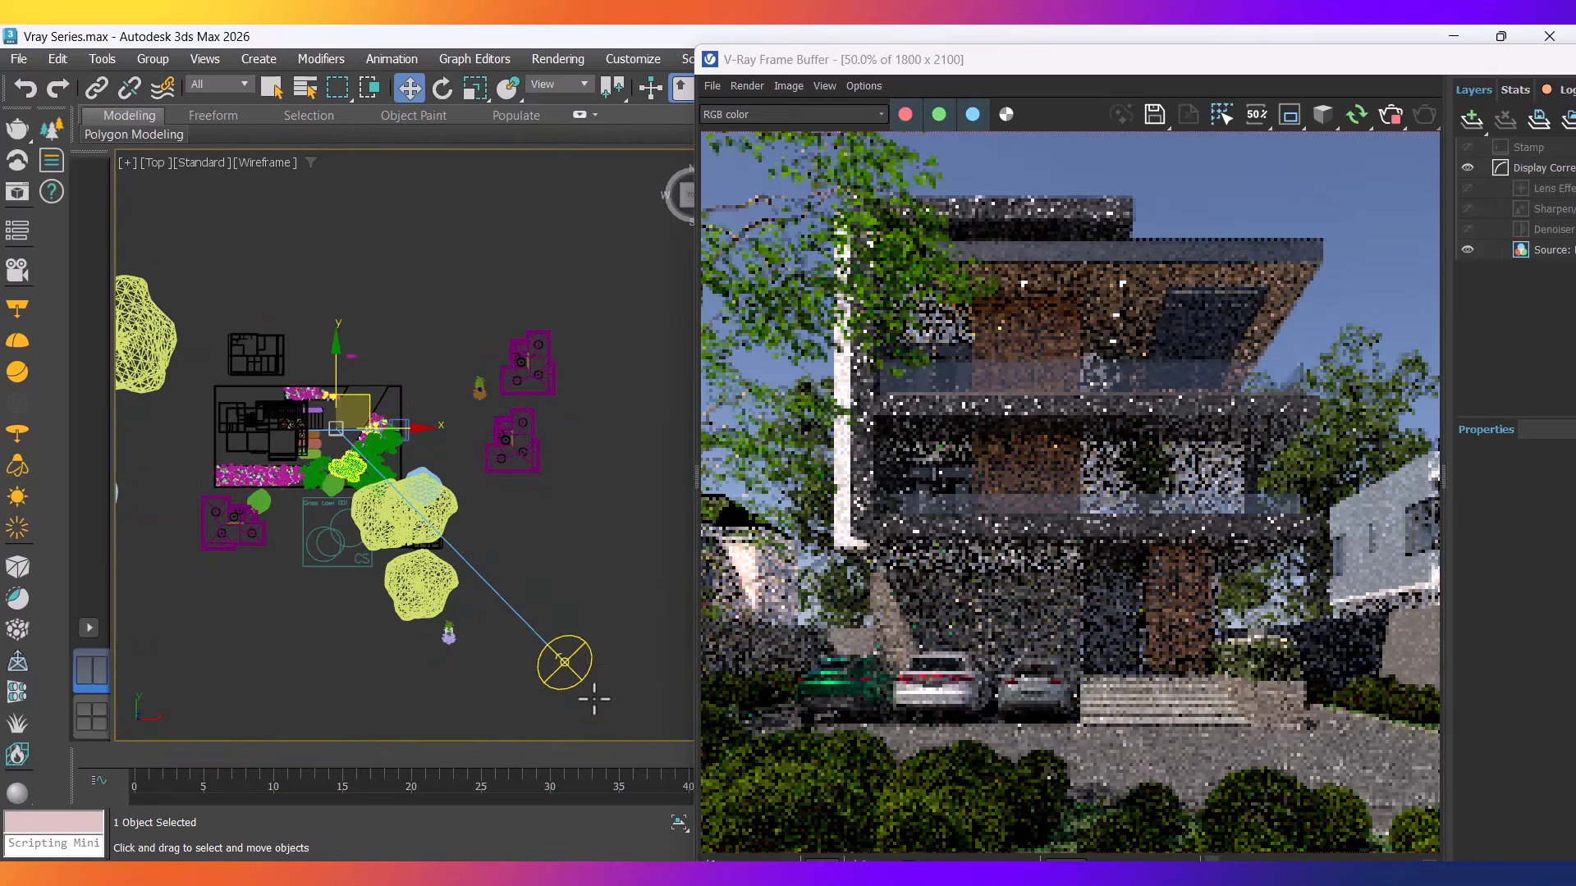
Select the V-Ray sun and move it in the Top view toward negative X and Y, below the large yellow trees.
click(587, 666)
scroll(597, 711, up, 3)
drag(566, 604, 274, 700)
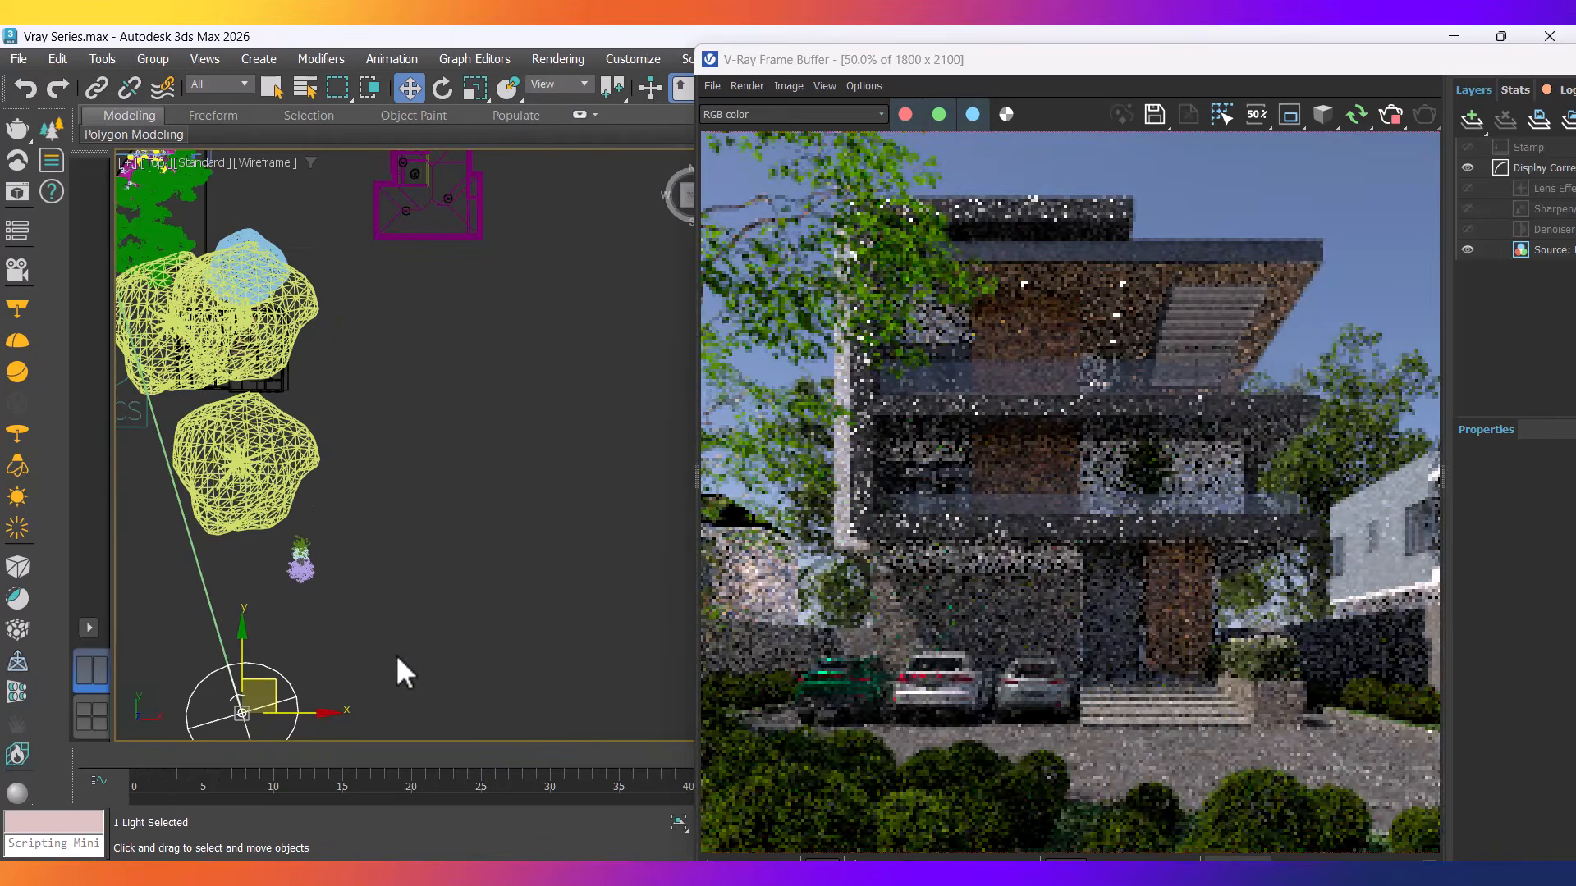
Lower the V-Ray sun and shift it toward positive X in the Front view, and check its placement in the Top view.
key(f)
scroll(453, 586, down, 5)
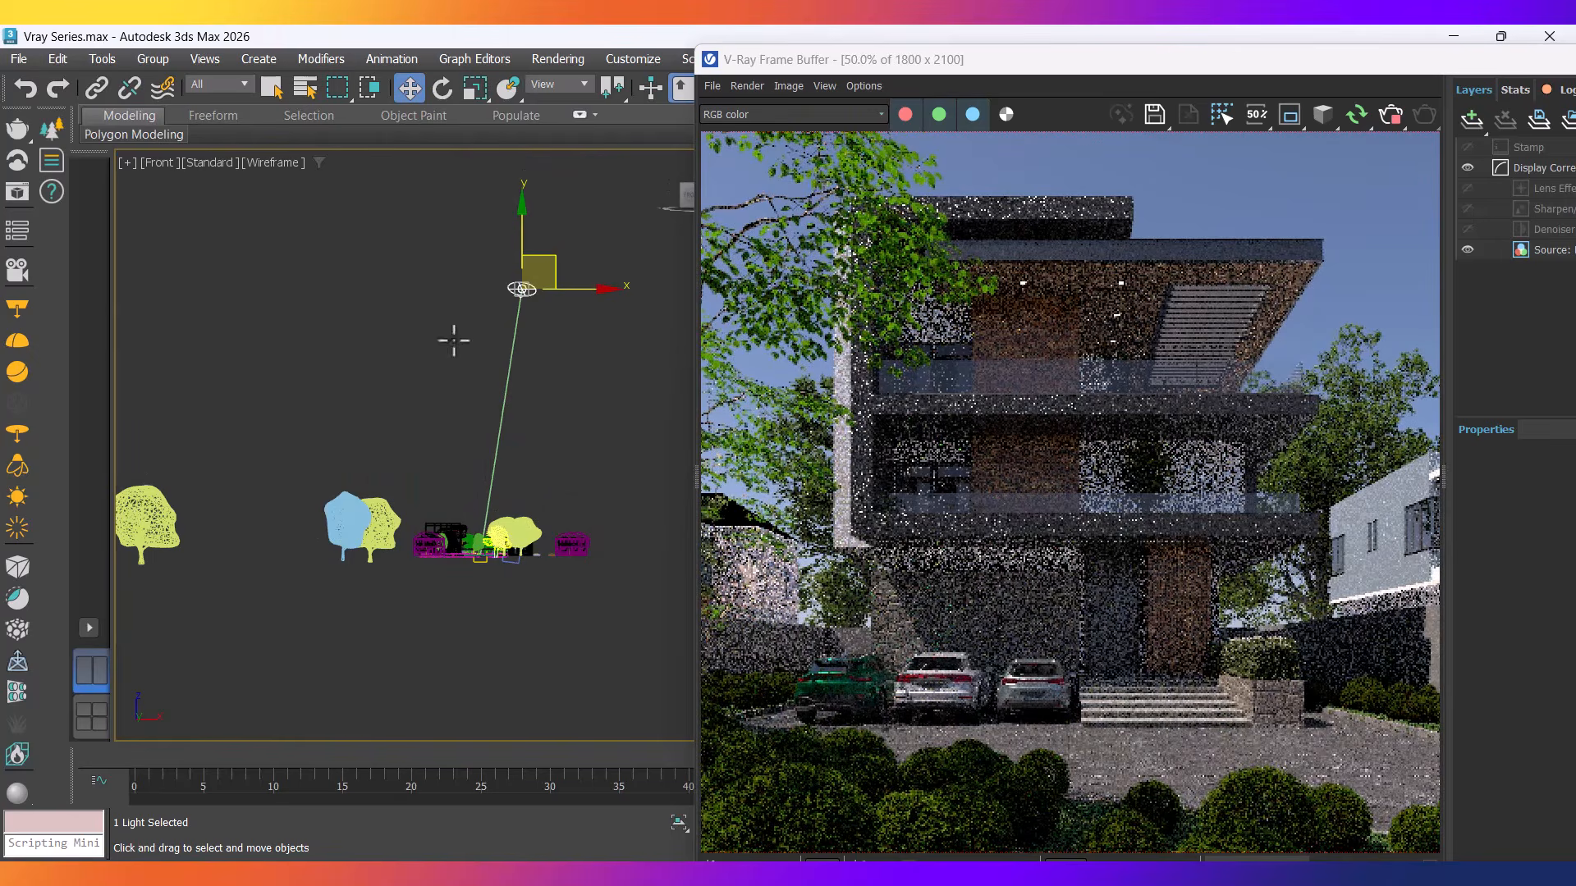
scroll(530, 279, down, 2)
middle_drag(524, 284, 490, 309)
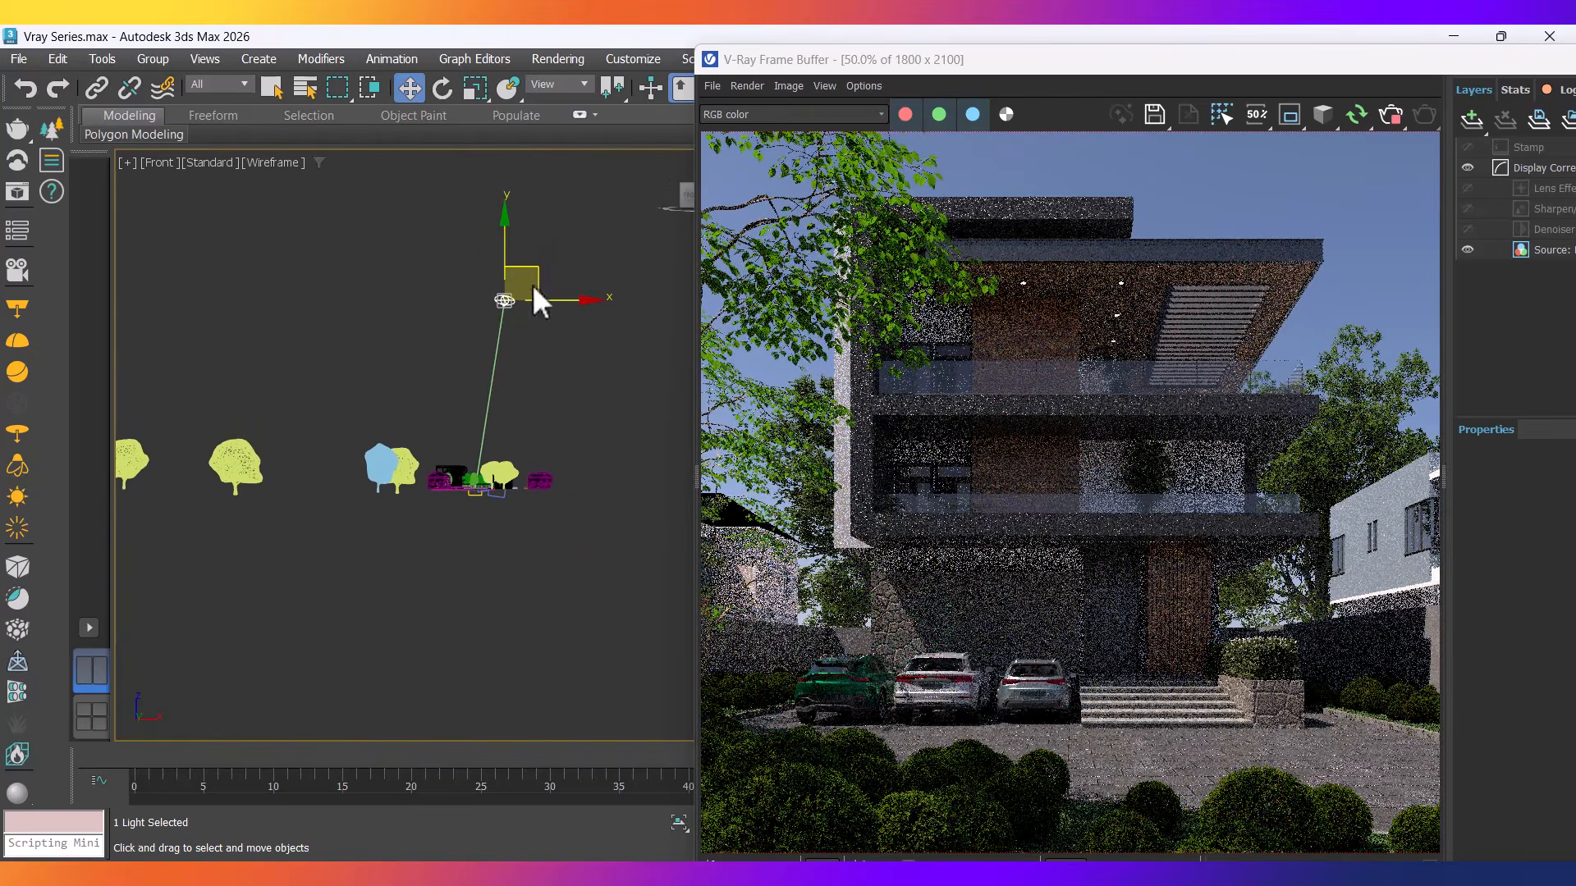
drag(537, 275, 585, 360)
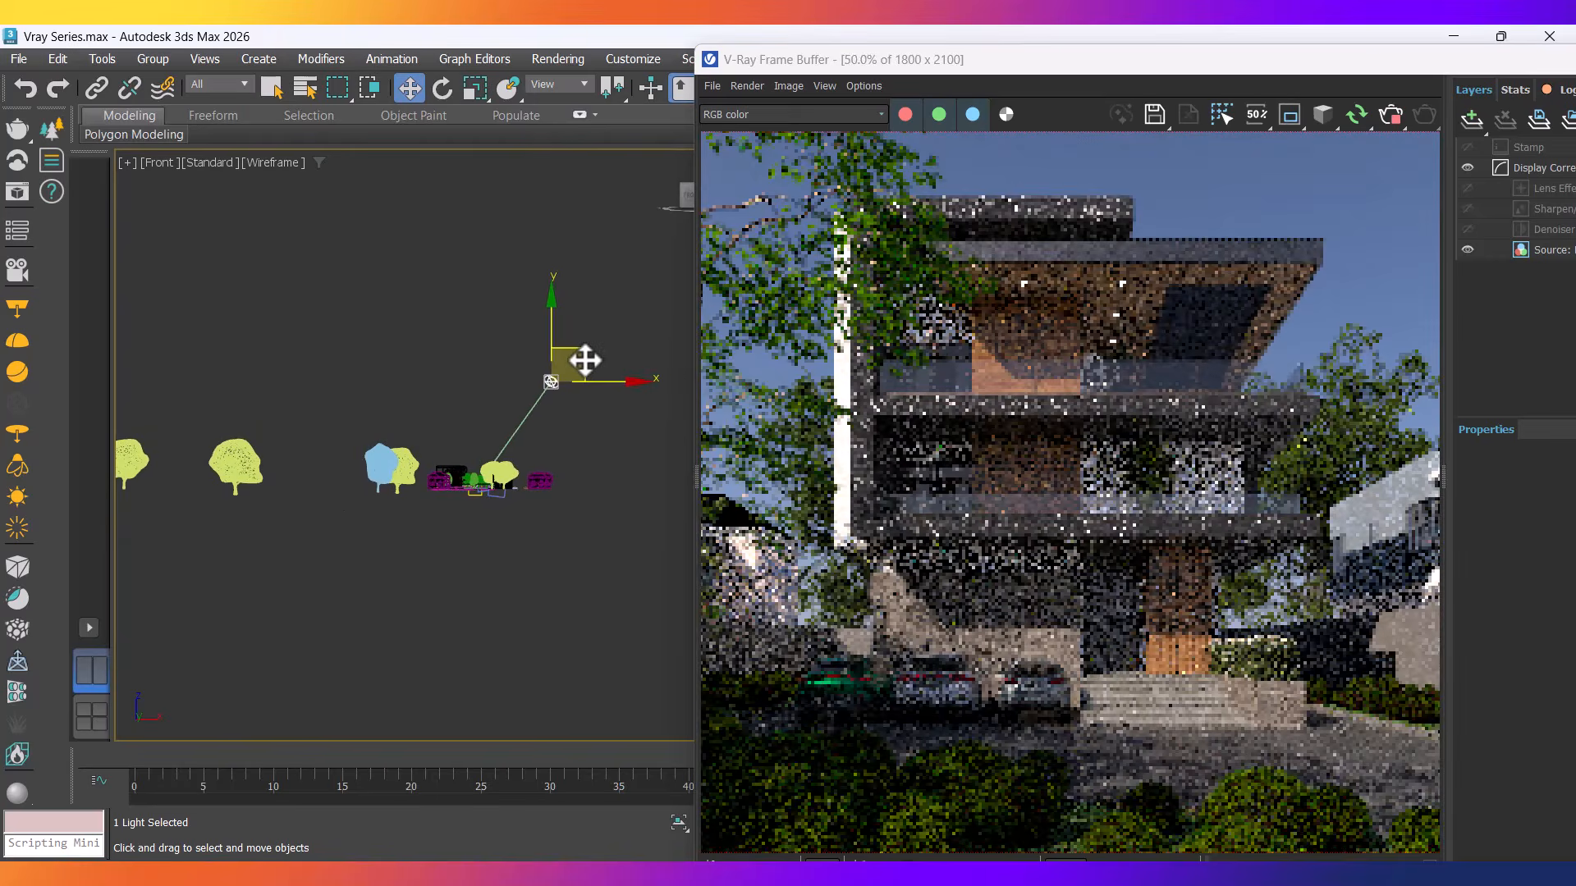
key(t)
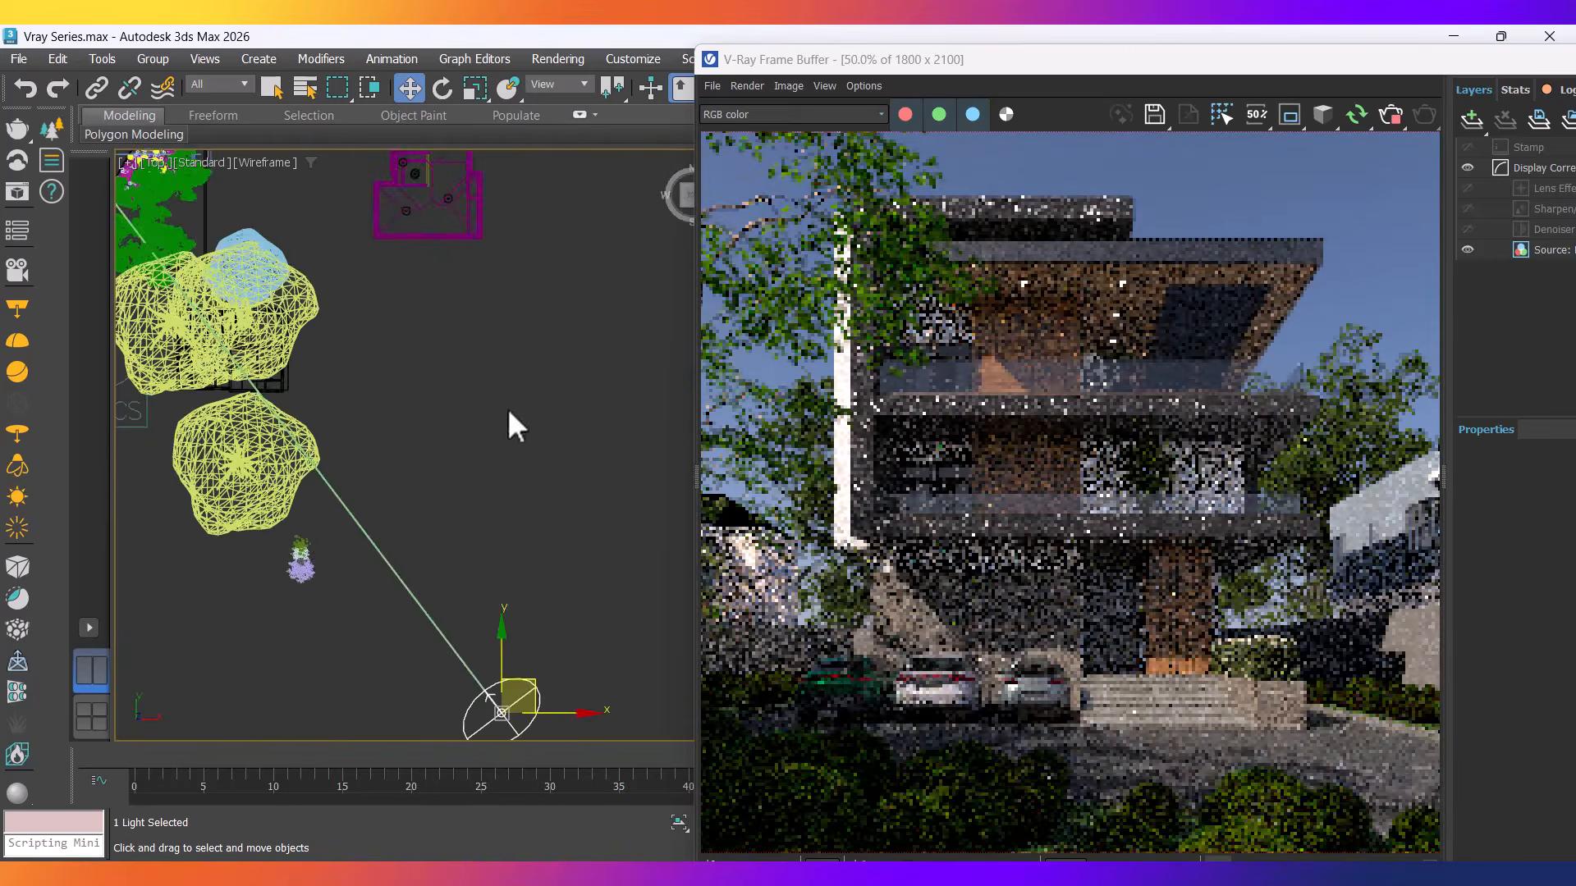
scroll(510, 426, down, 3)
middle_drag(436, 447, 431, 444)
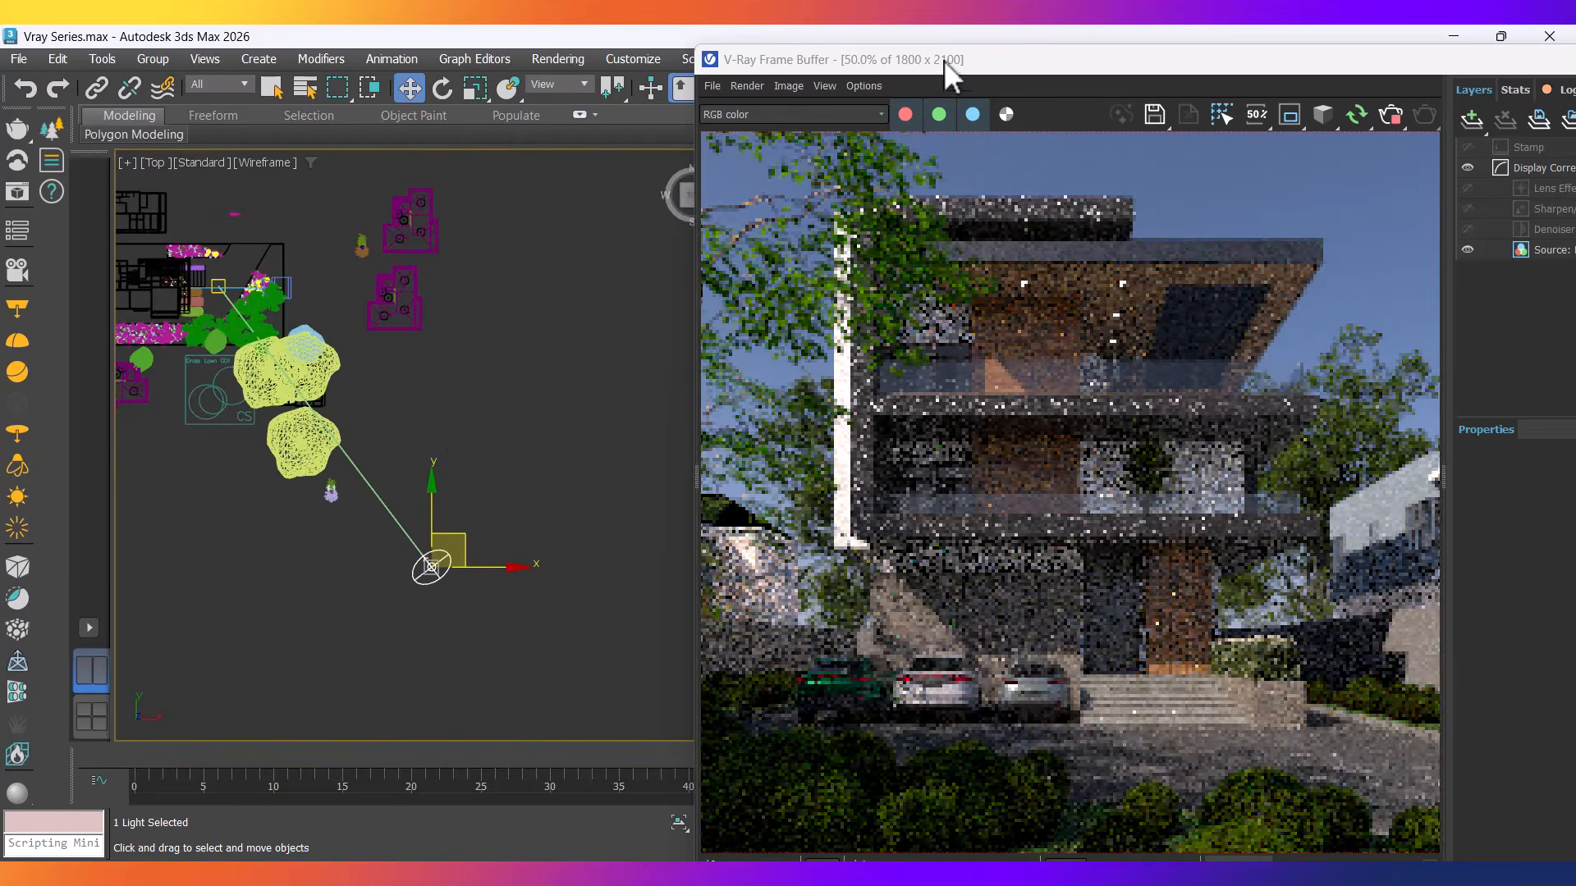
Bring the frame buffer back over the viewports, preview the scene with Lighting debug shading and stop the interactive render.
drag(944, 60, 609, 67)
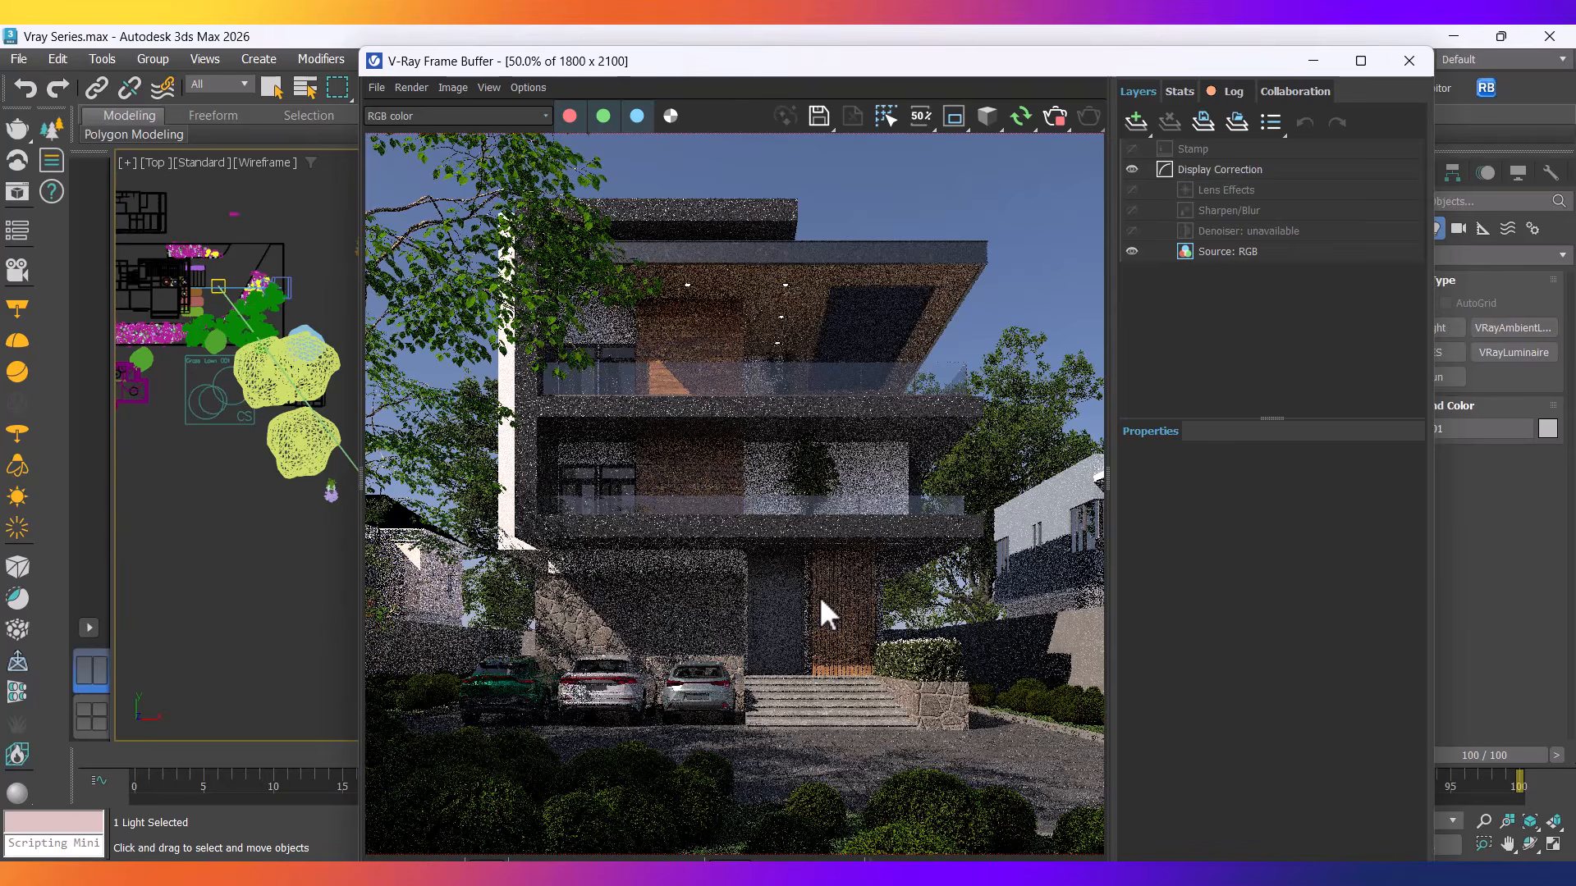
click(993, 120)
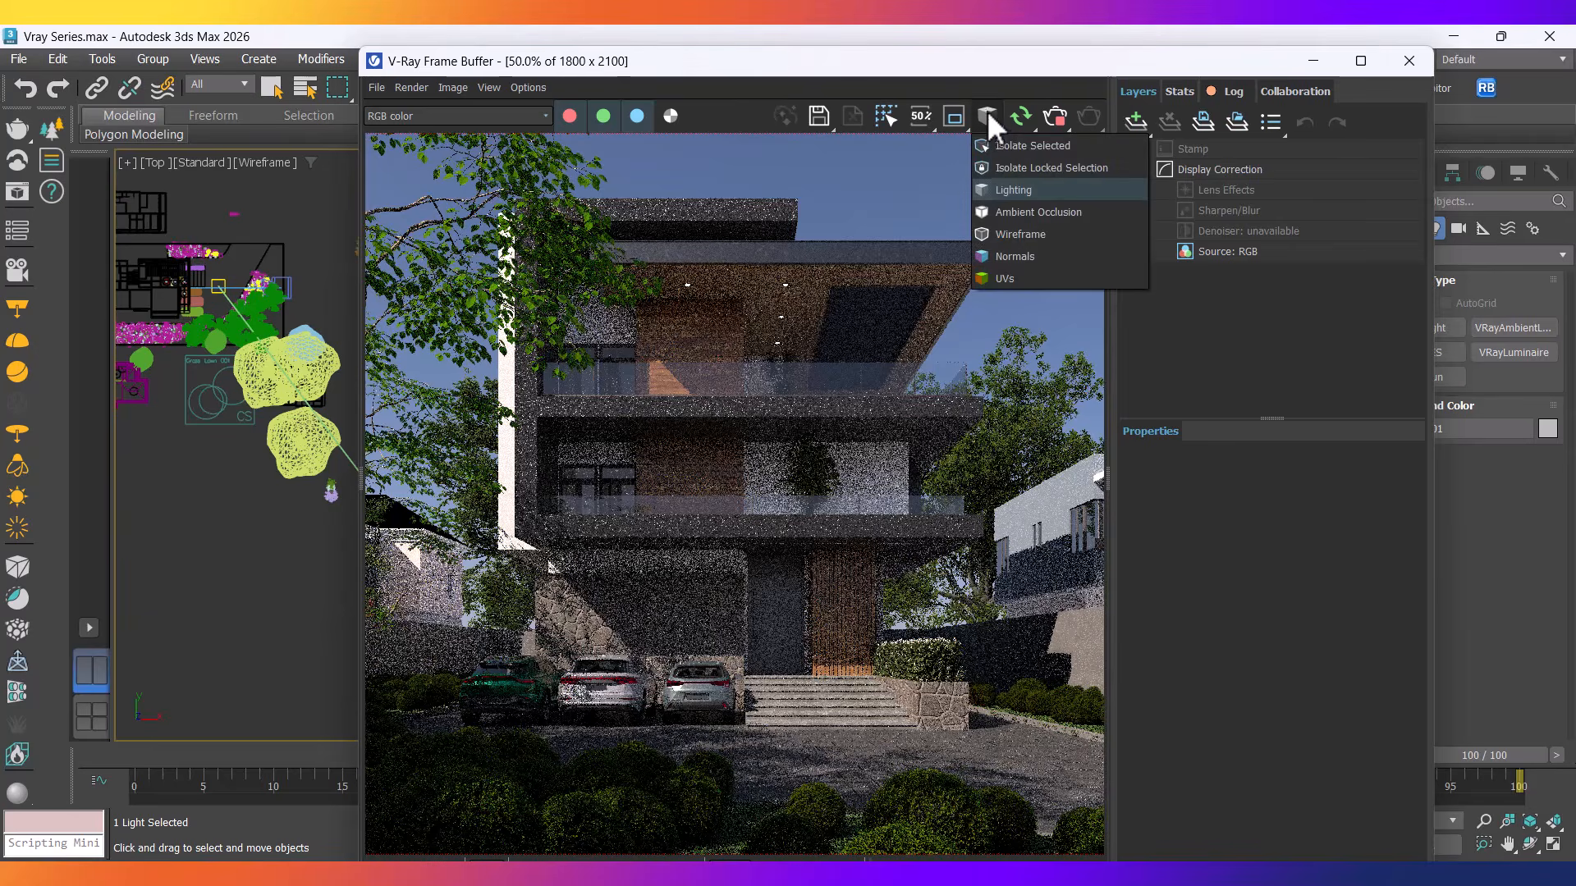
click(1034, 193)
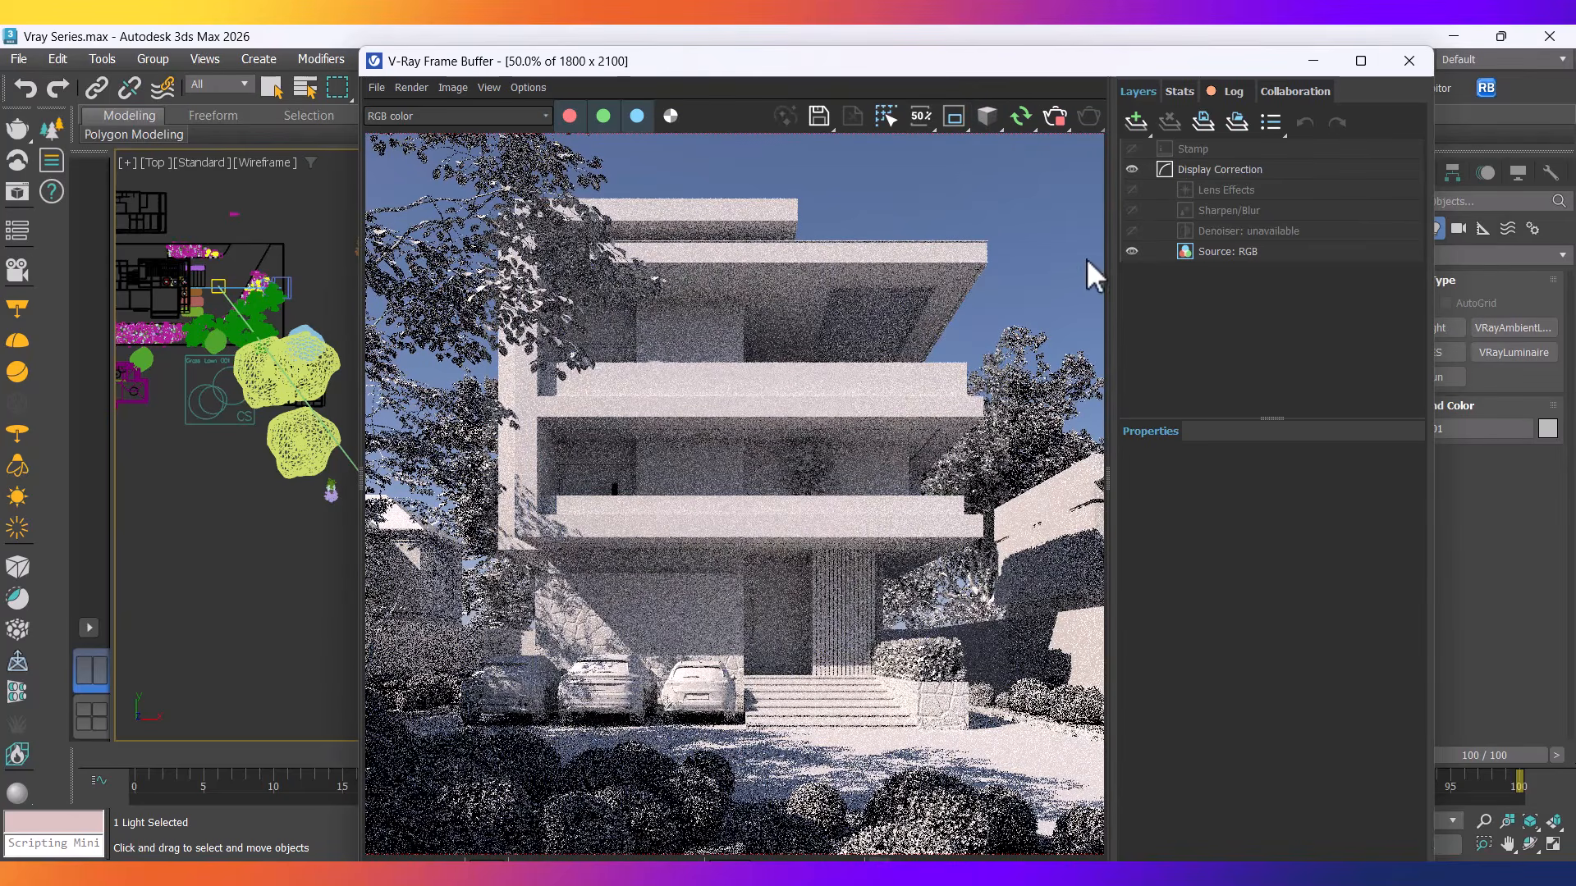
click(1055, 118)
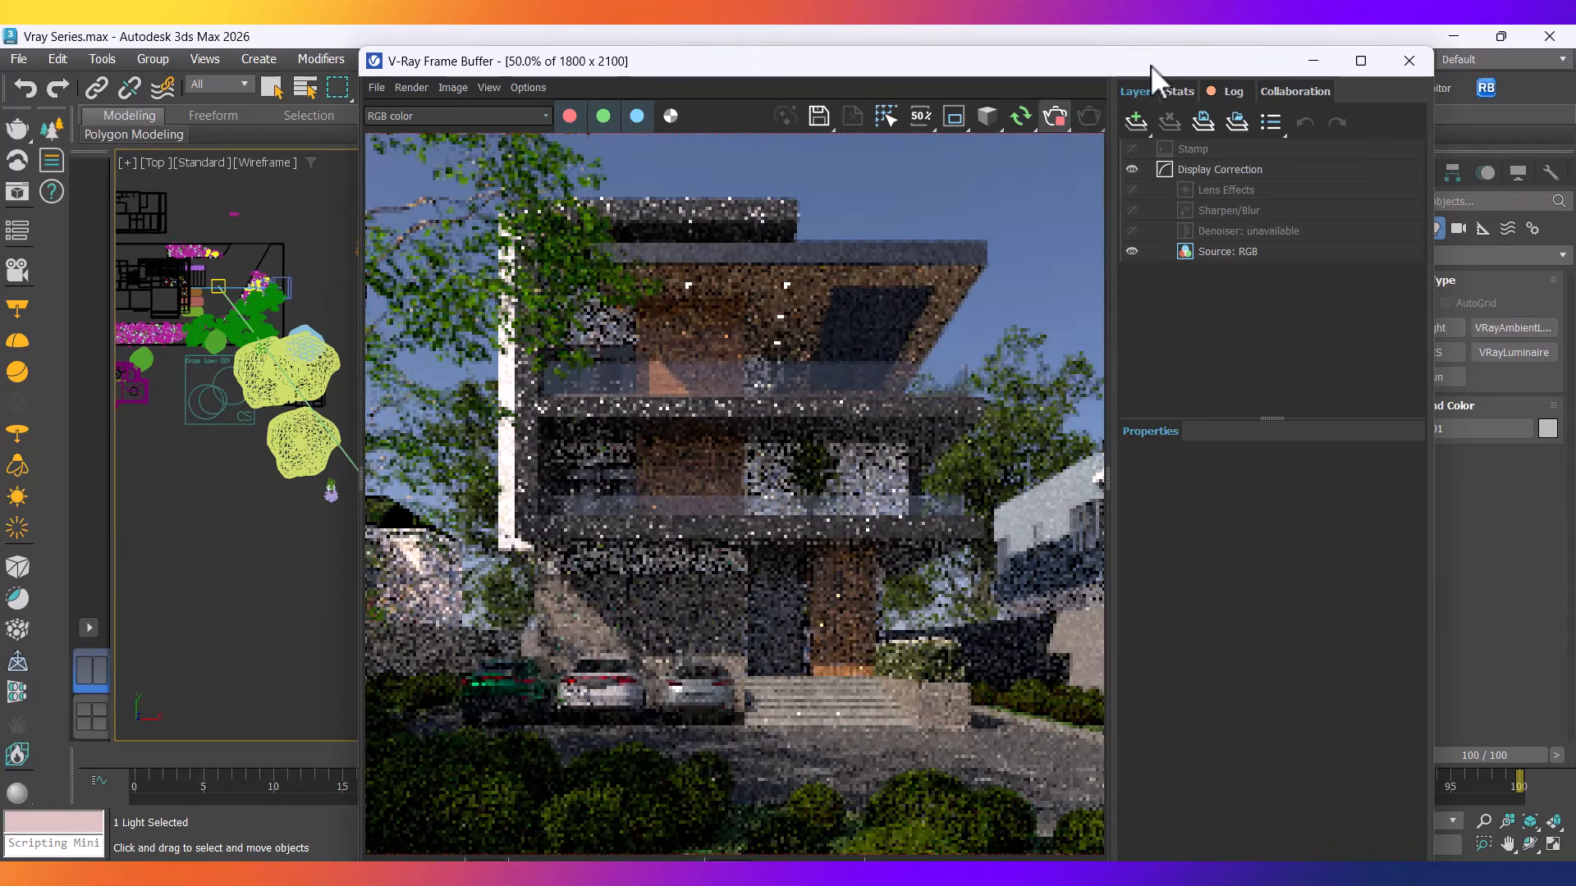
Open the V-Ray render settings and enable Material override in the Global switches.
drag(944, 60, 944, 131)
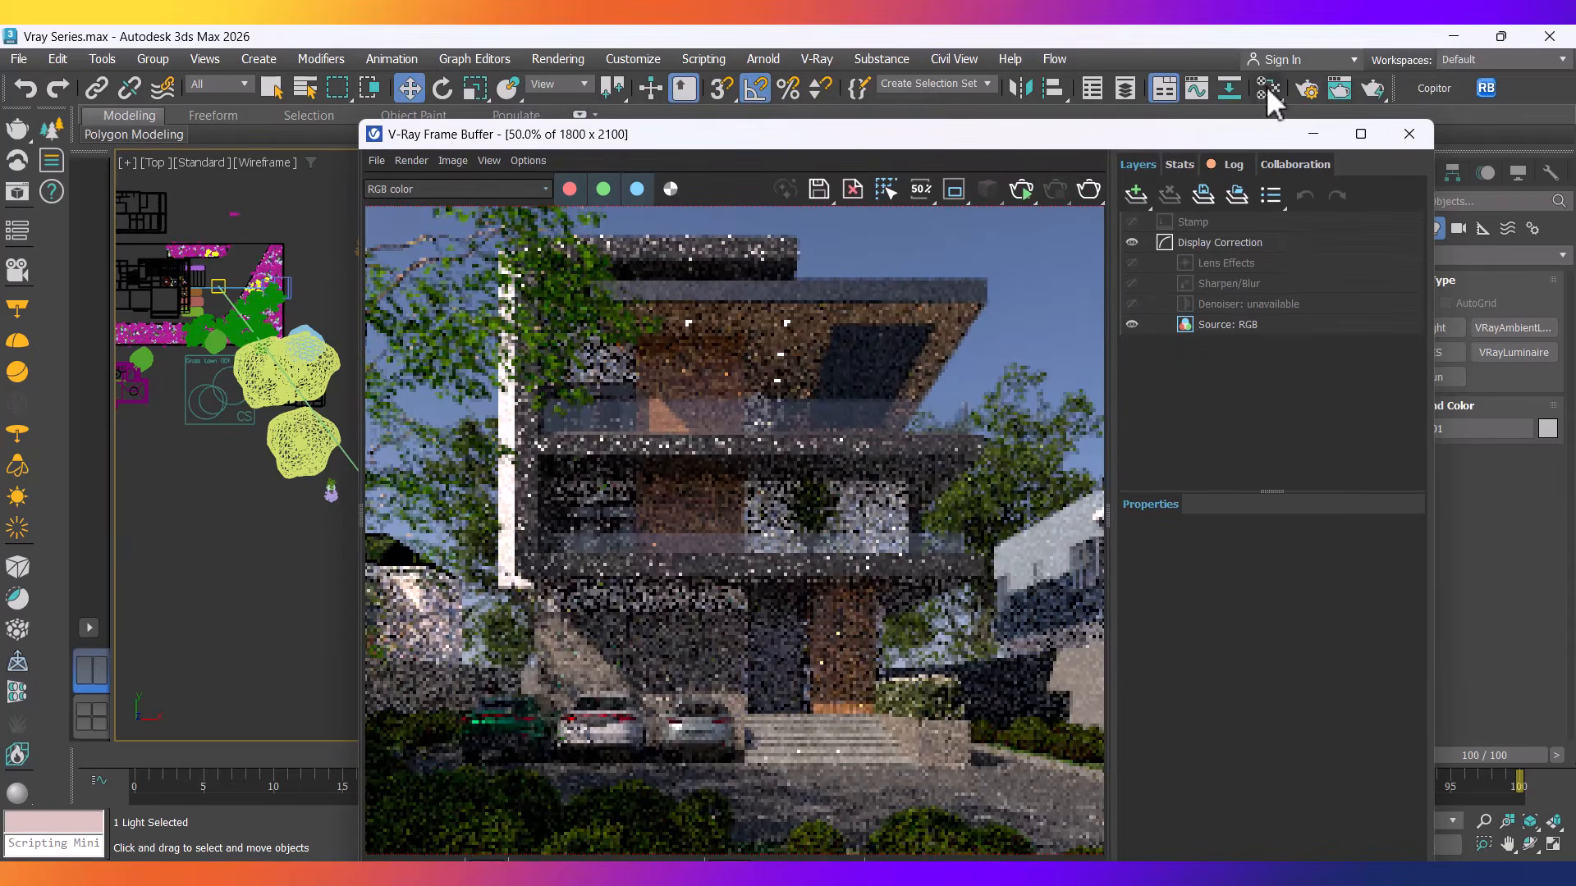
click(1307, 88)
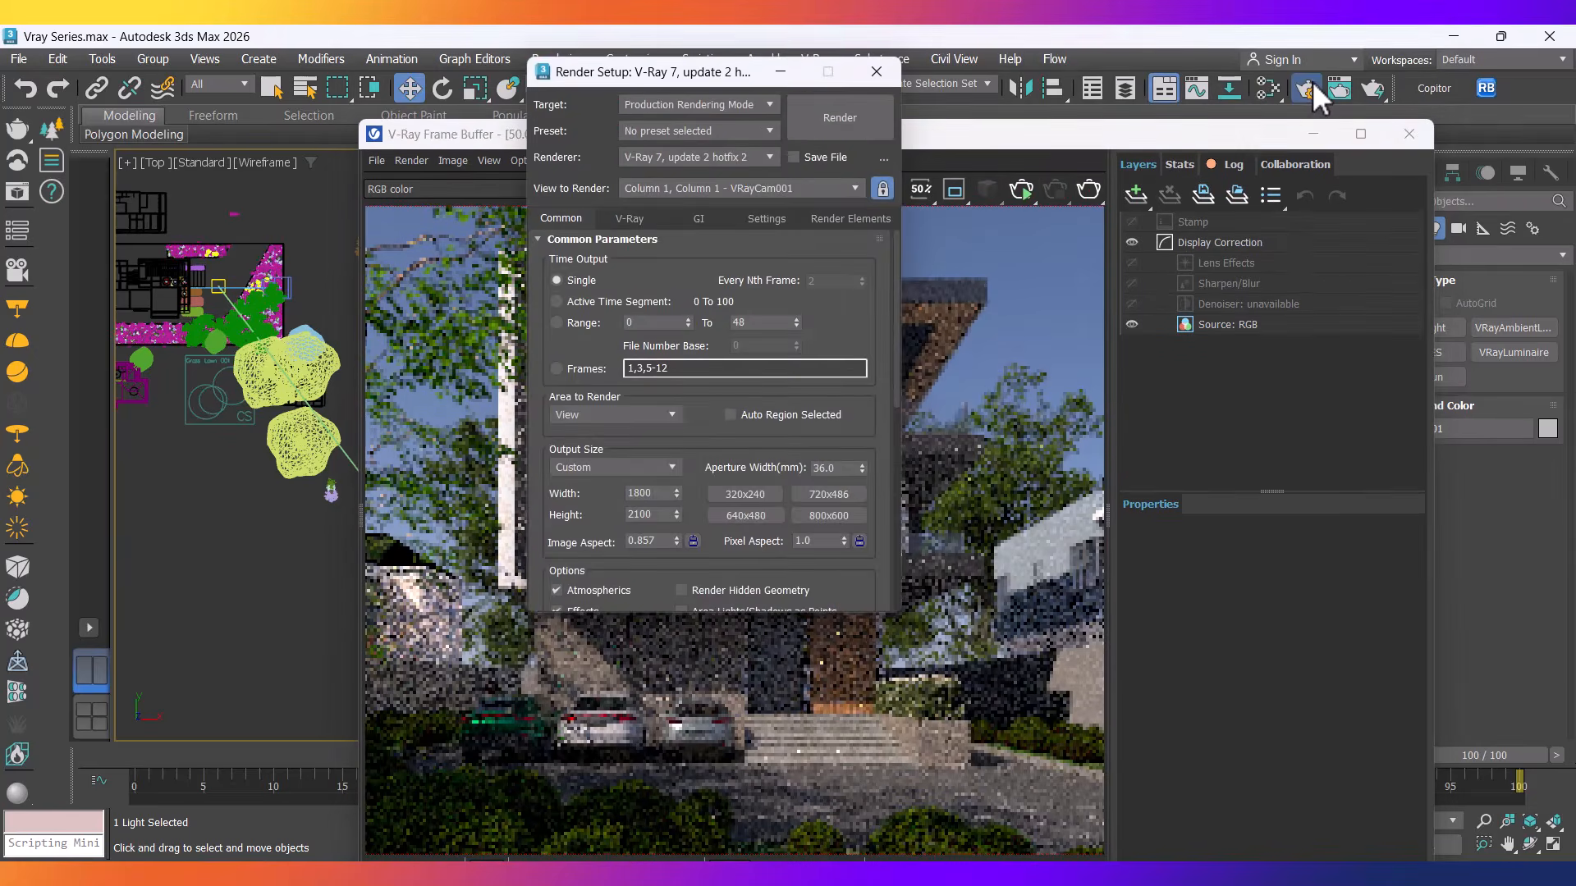
click(632, 218)
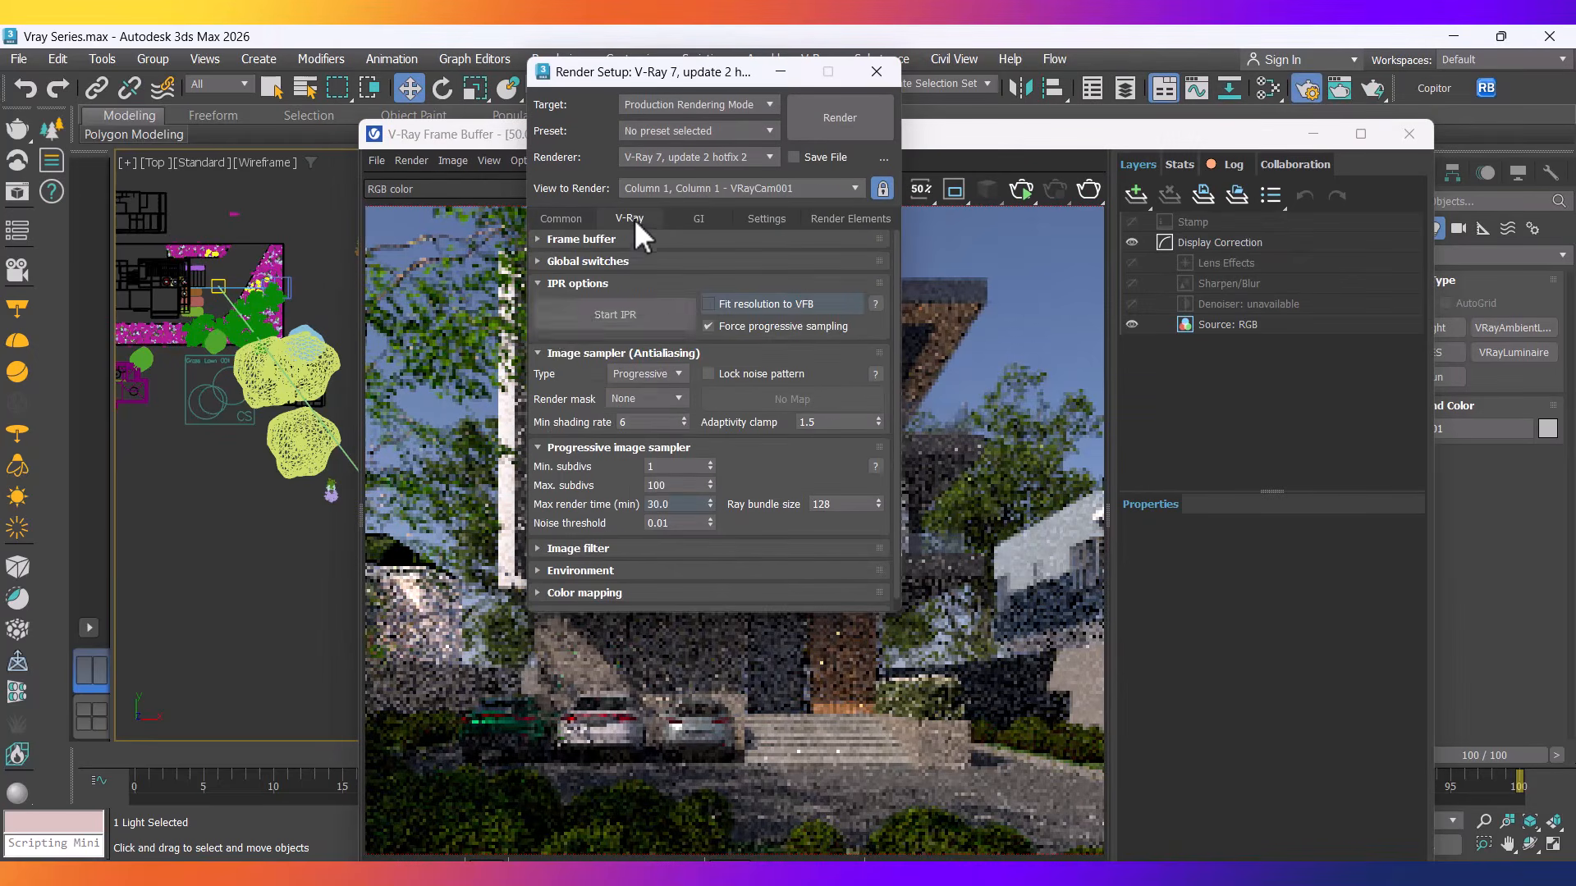
click(571, 263)
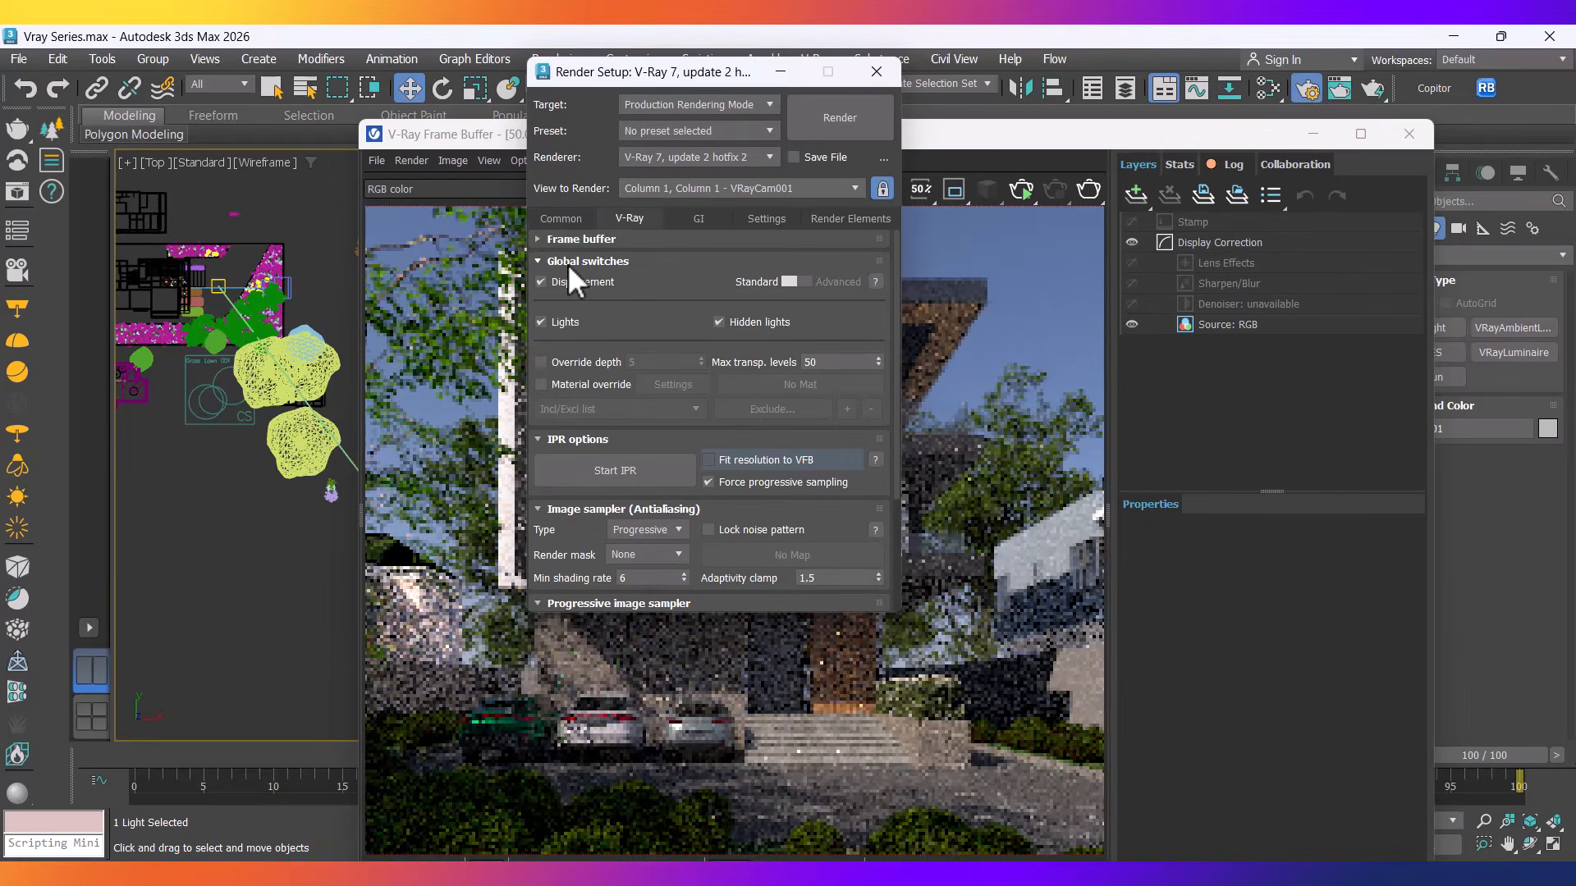
click(540, 384)
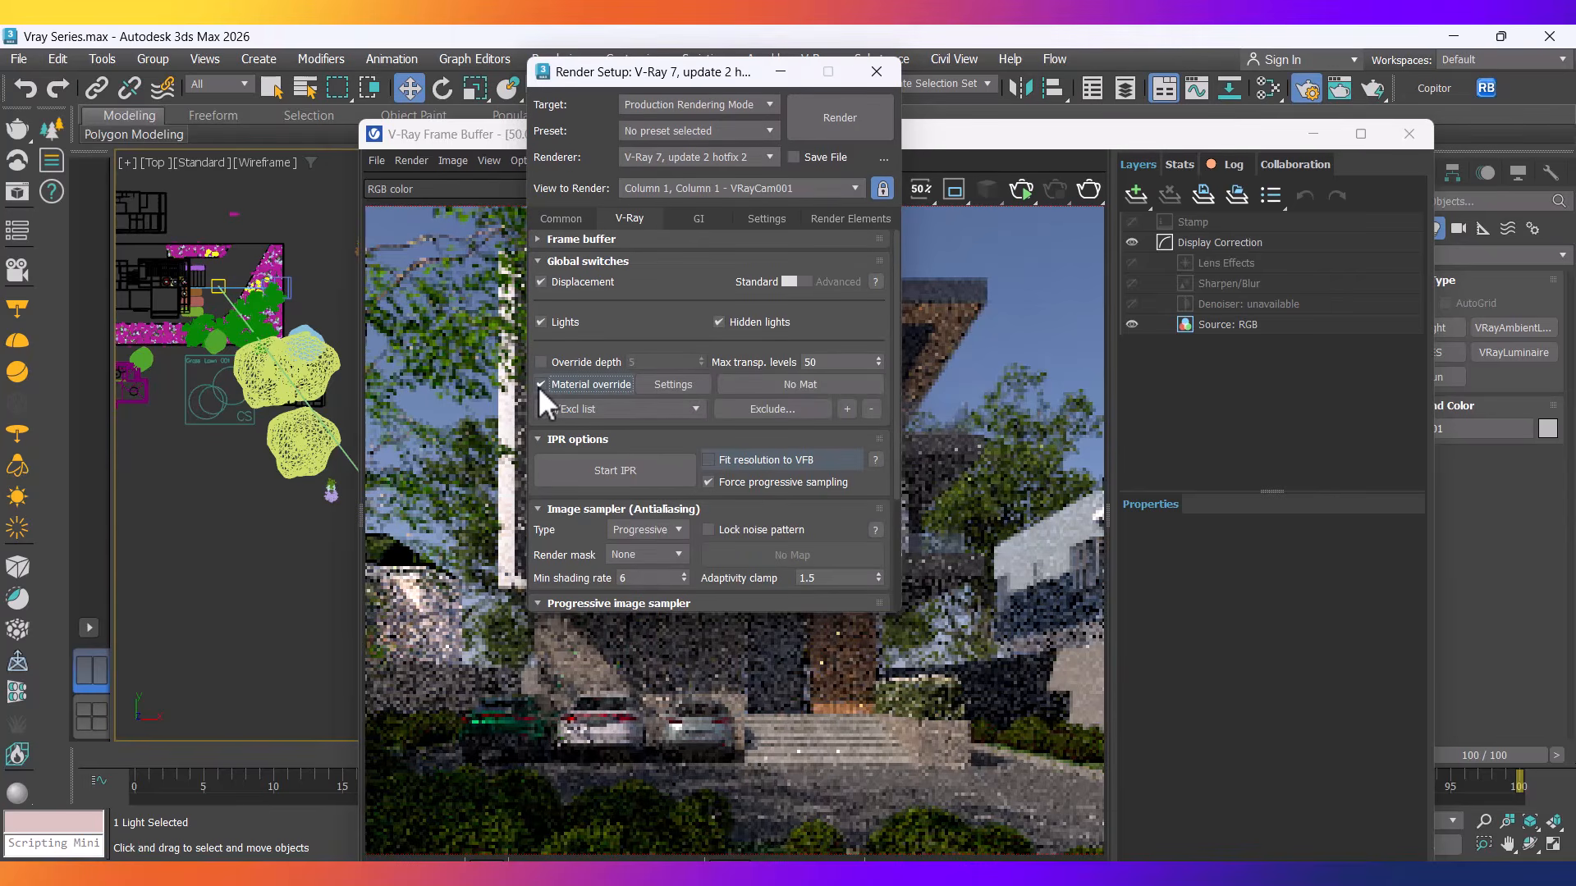
Set the material override to preserve the original refraction.
click(666, 385)
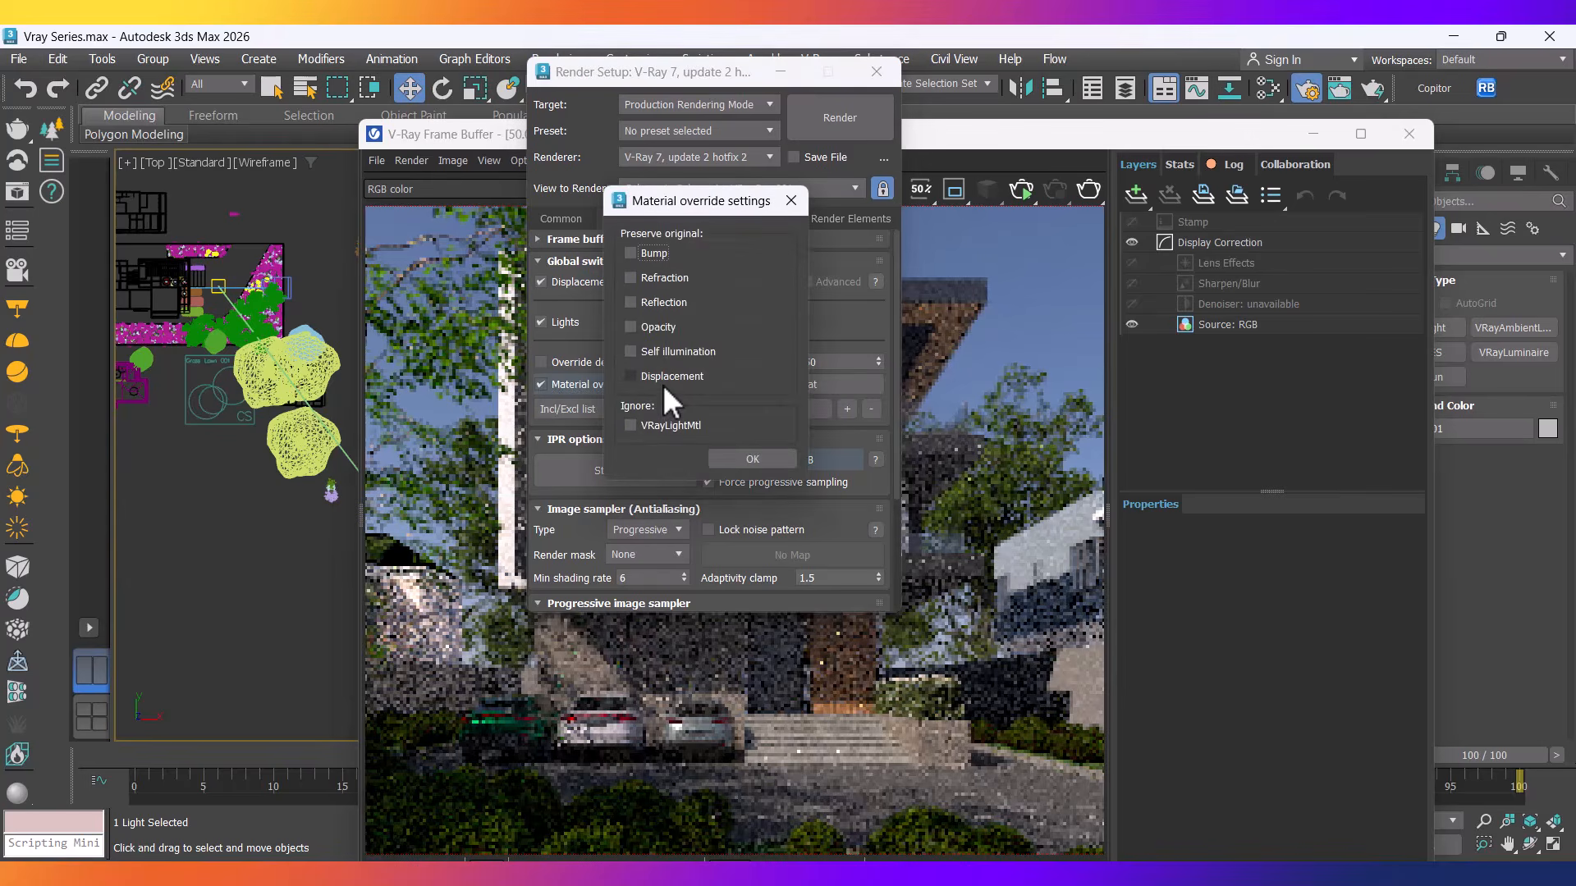
click(629, 278)
click(737, 451)
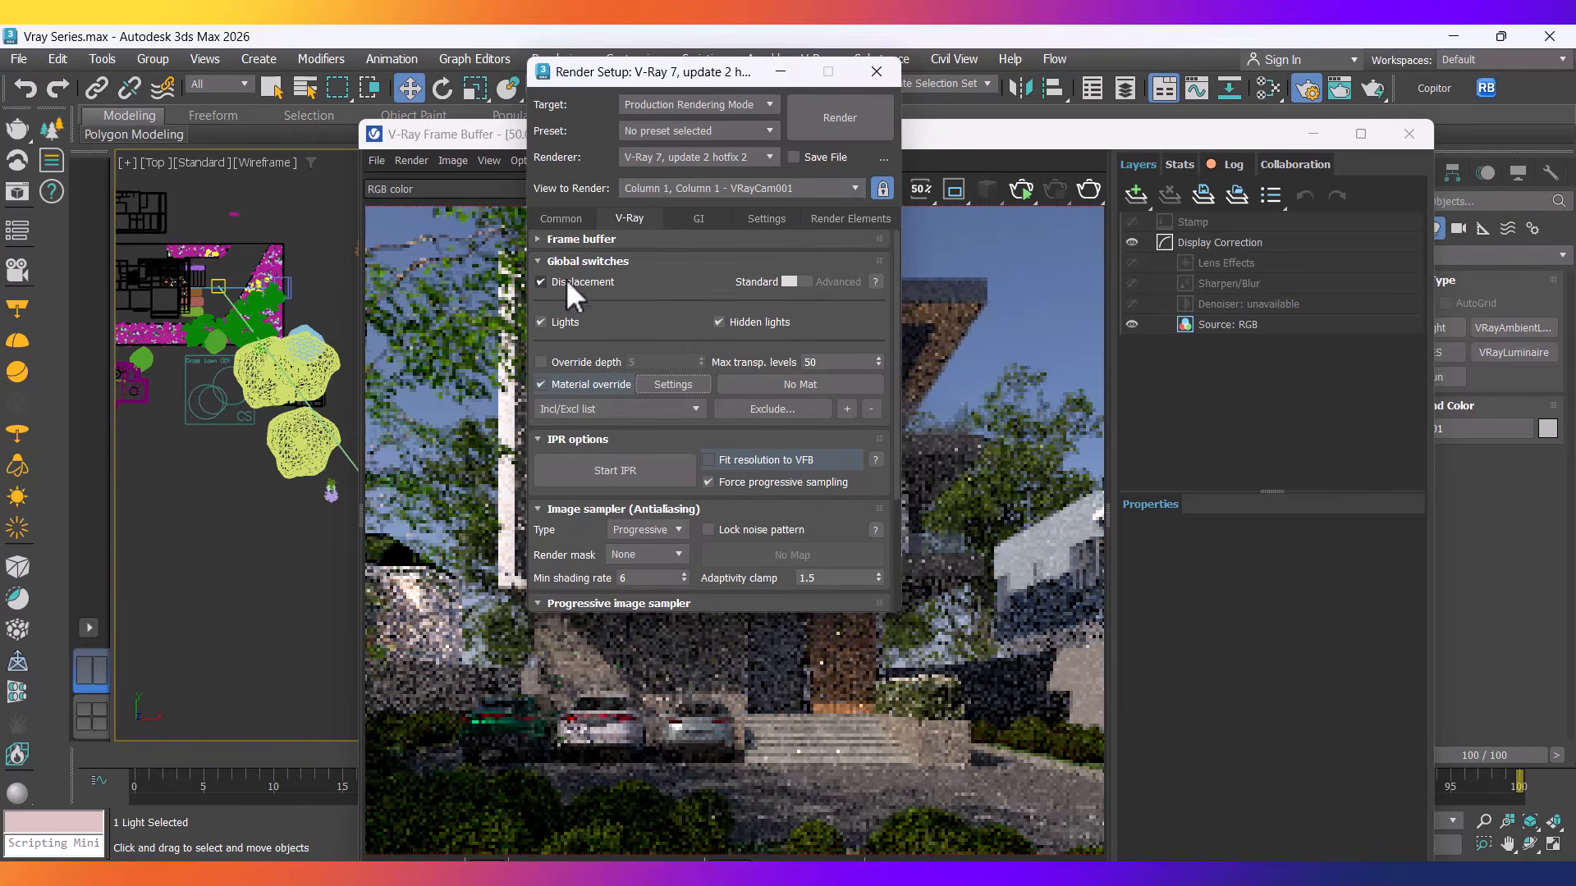
Assign a new VRayMtl as the override material in the Global switches.
drag(684, 81, 363, 176)
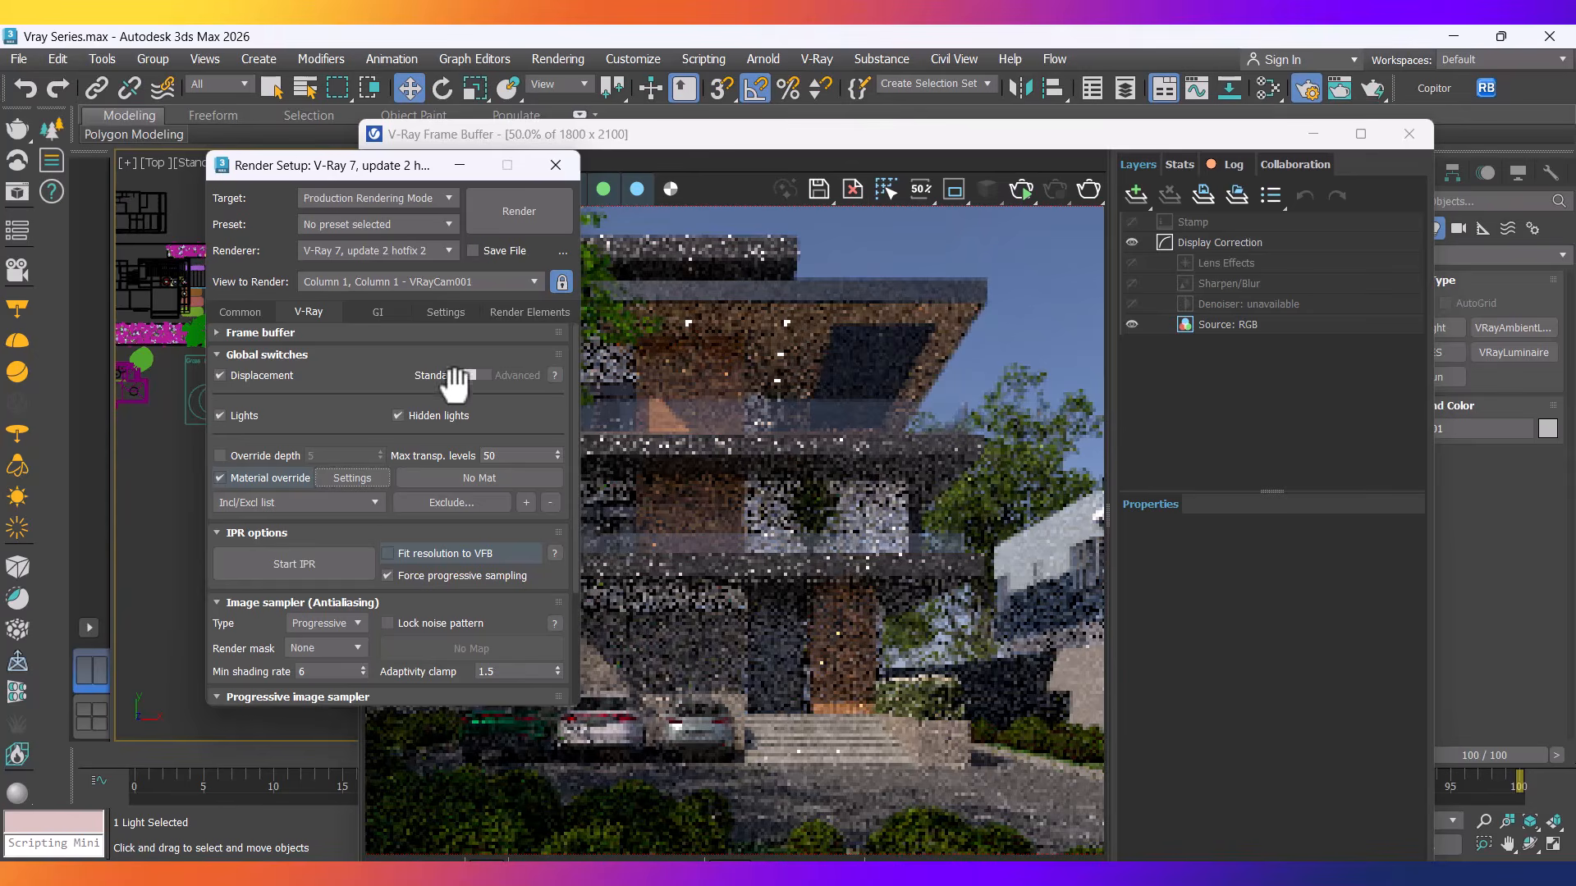
click(435, 478)
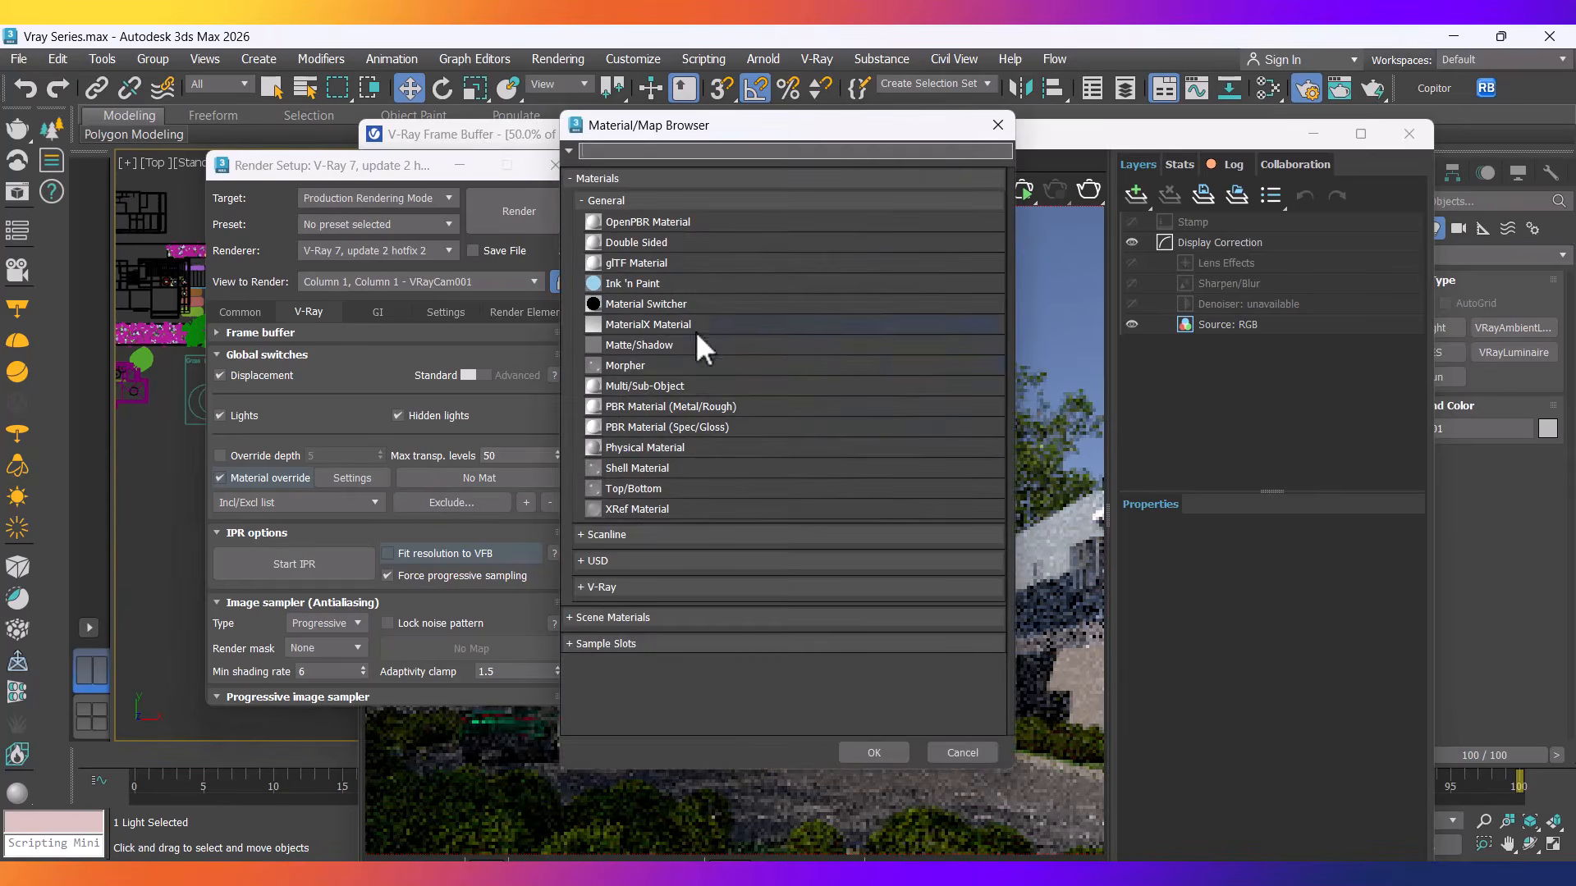
click(619, 198)
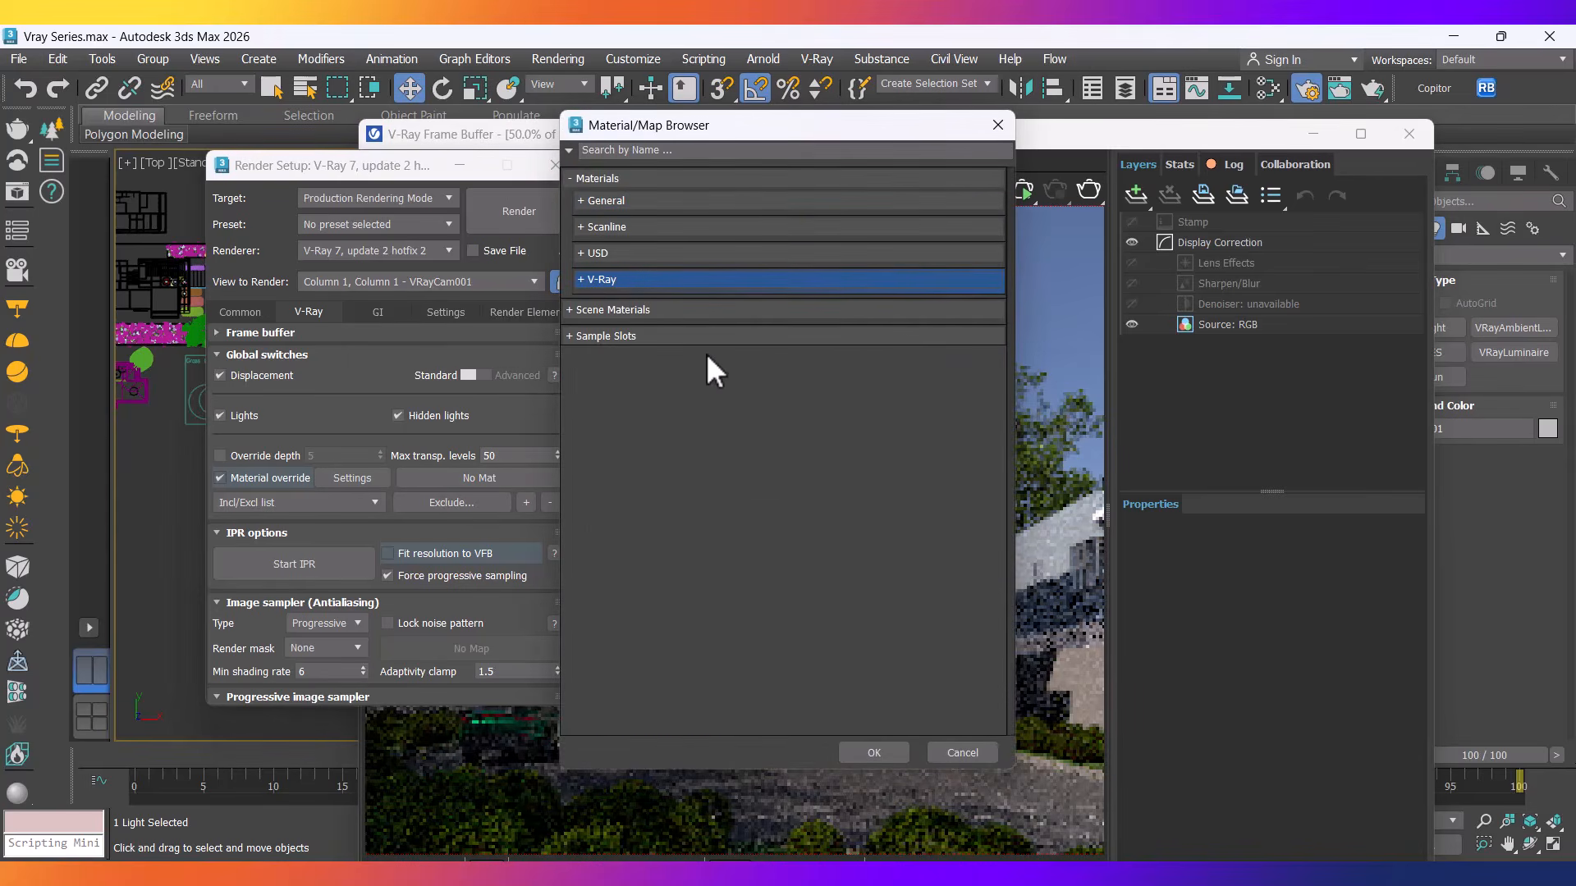
click(577, 281)
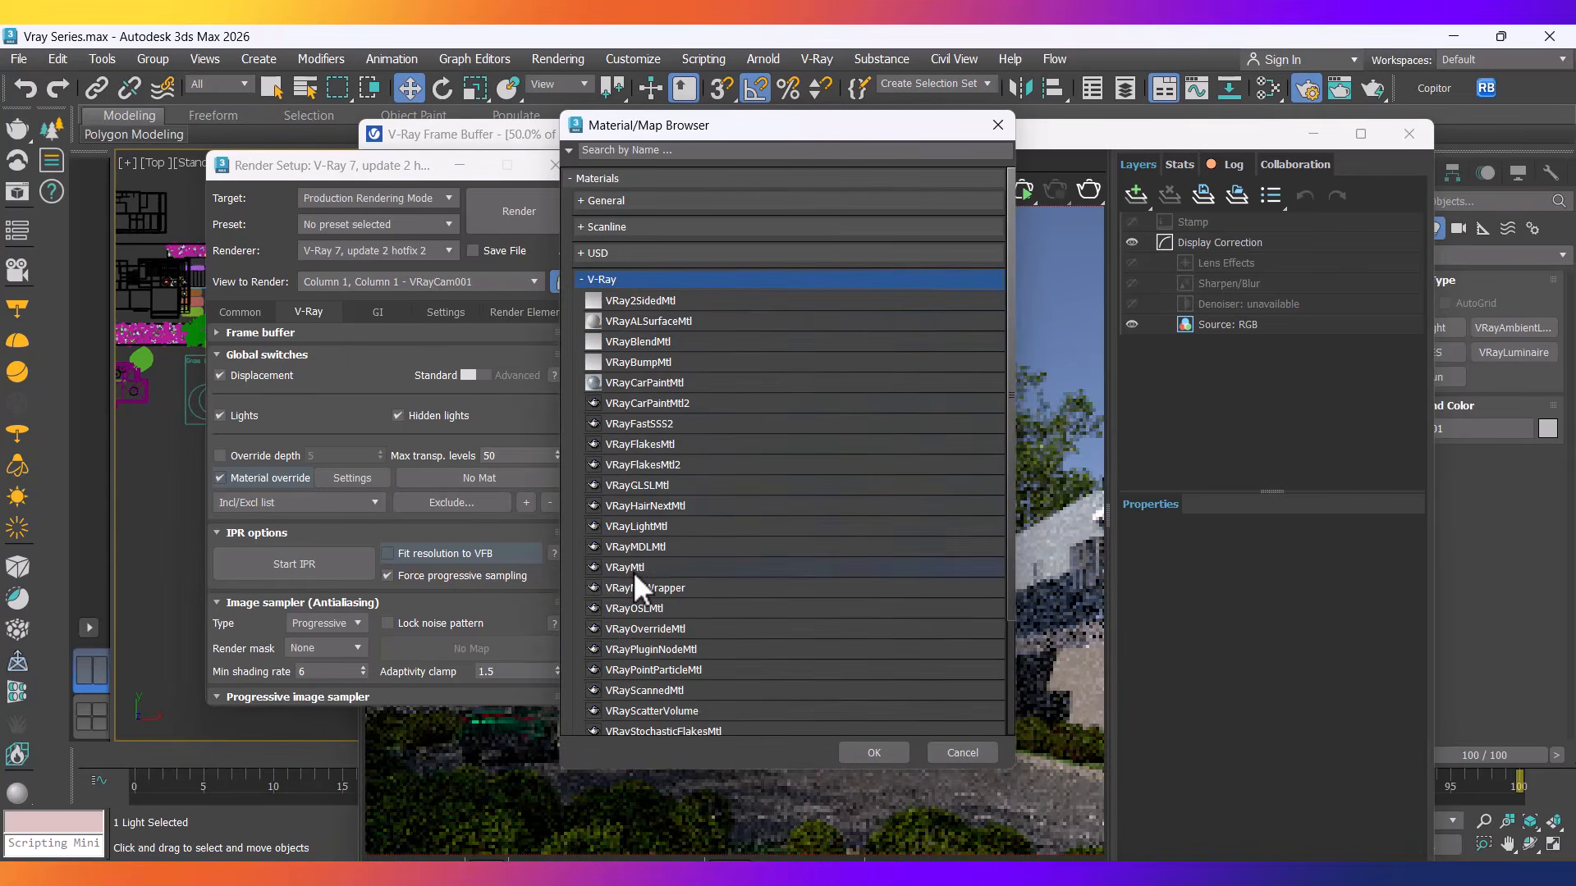
double_click(633, 571)
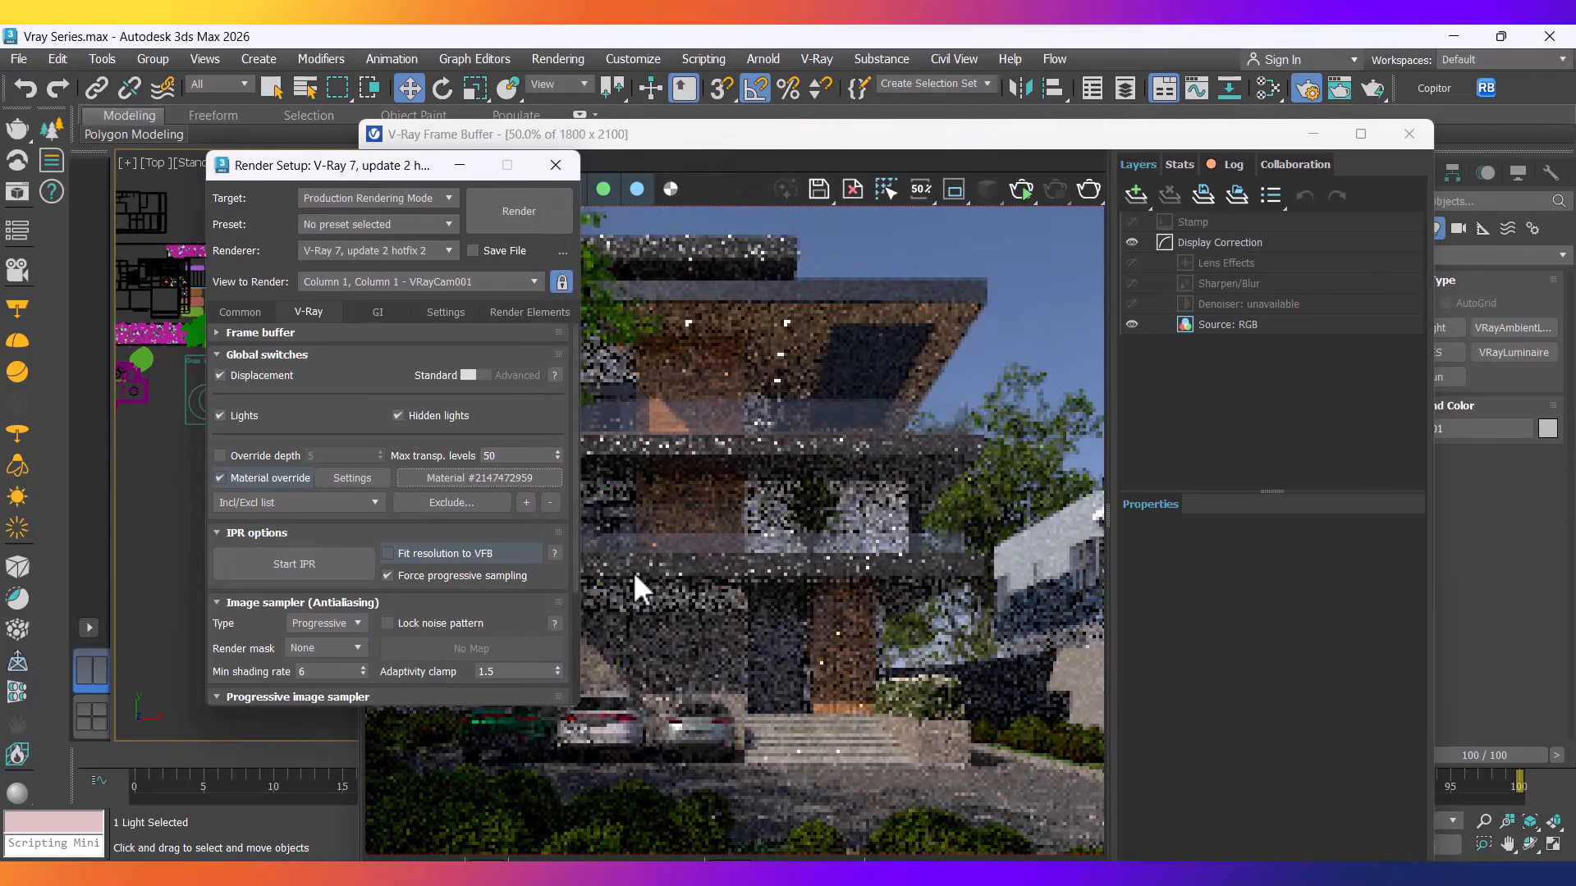
Close the render settings, start the interactive render with the override material, and enlarge the frame buffer window.
click(556, 165)
click(1023, 188)
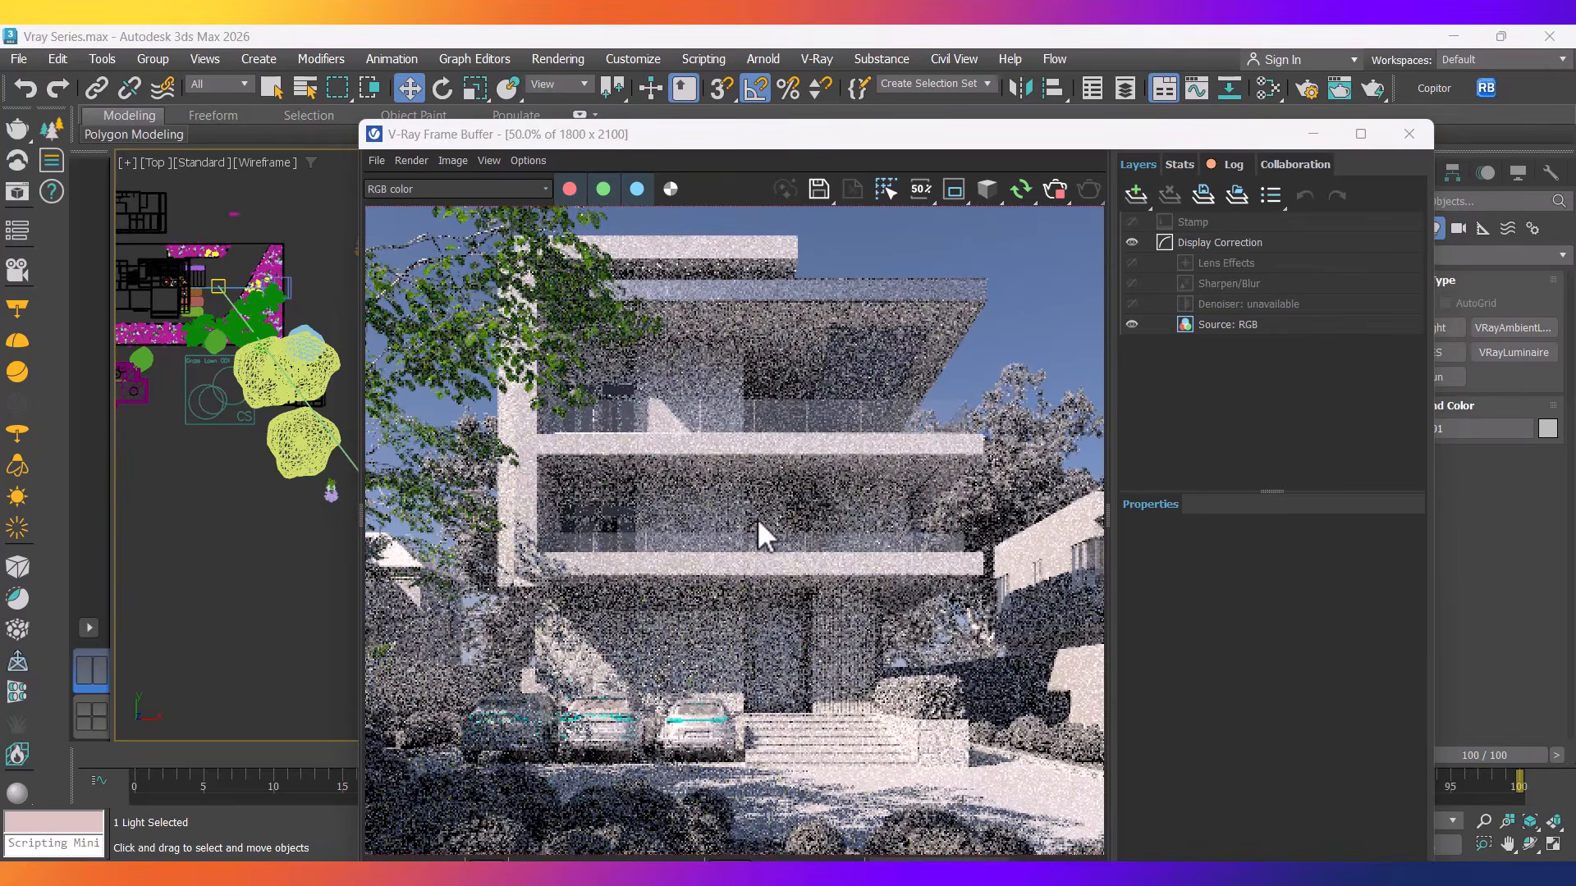
drag(626, 136, 701, 64)
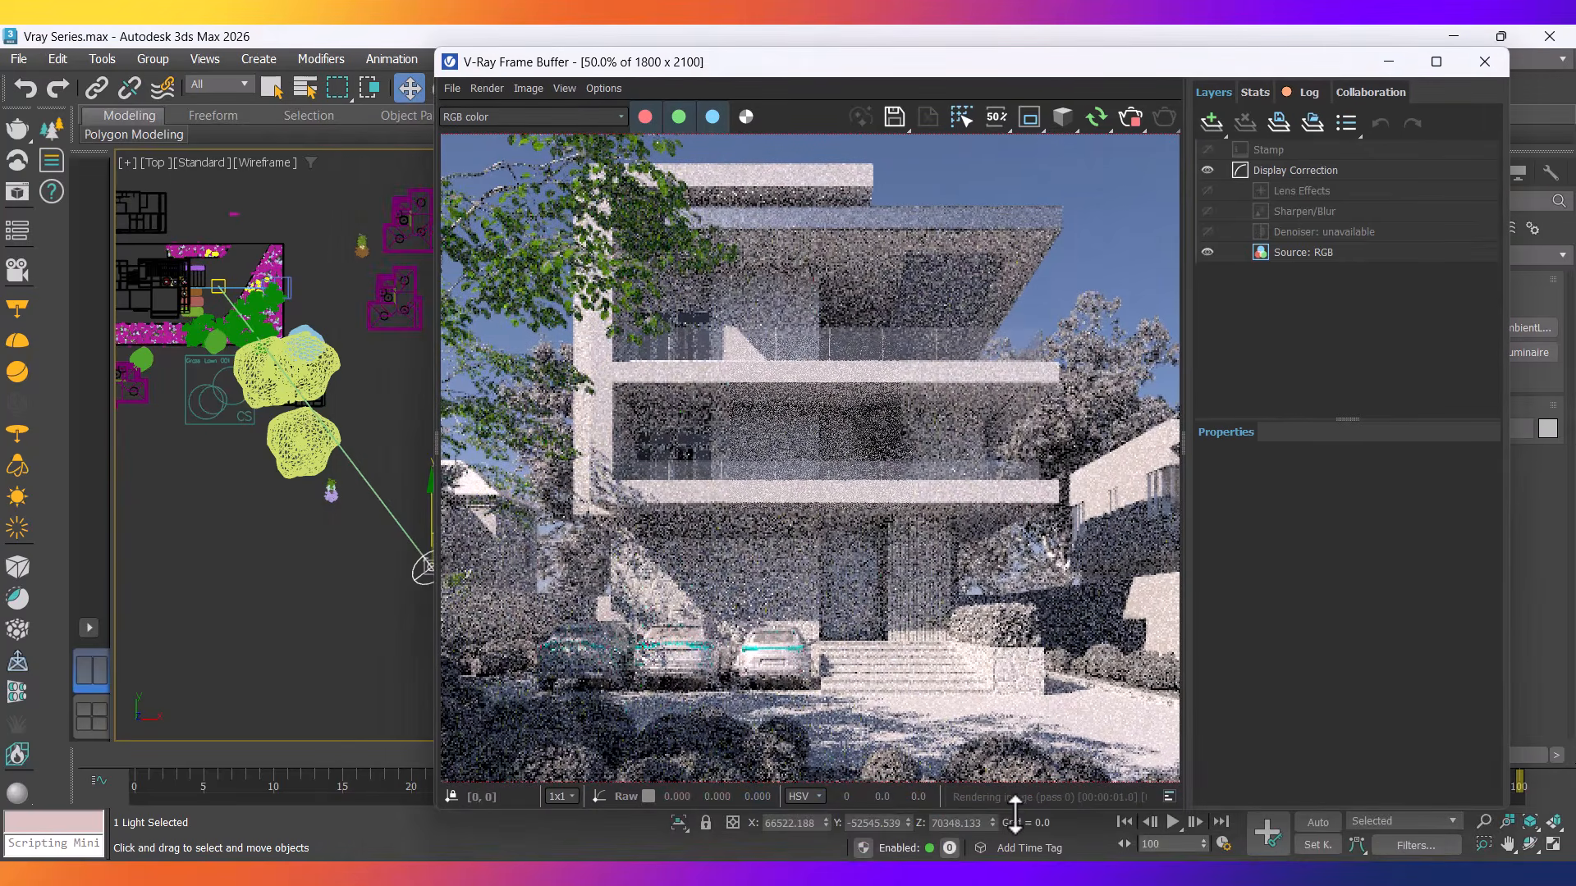
drag(1015, 811, 1013, 857)
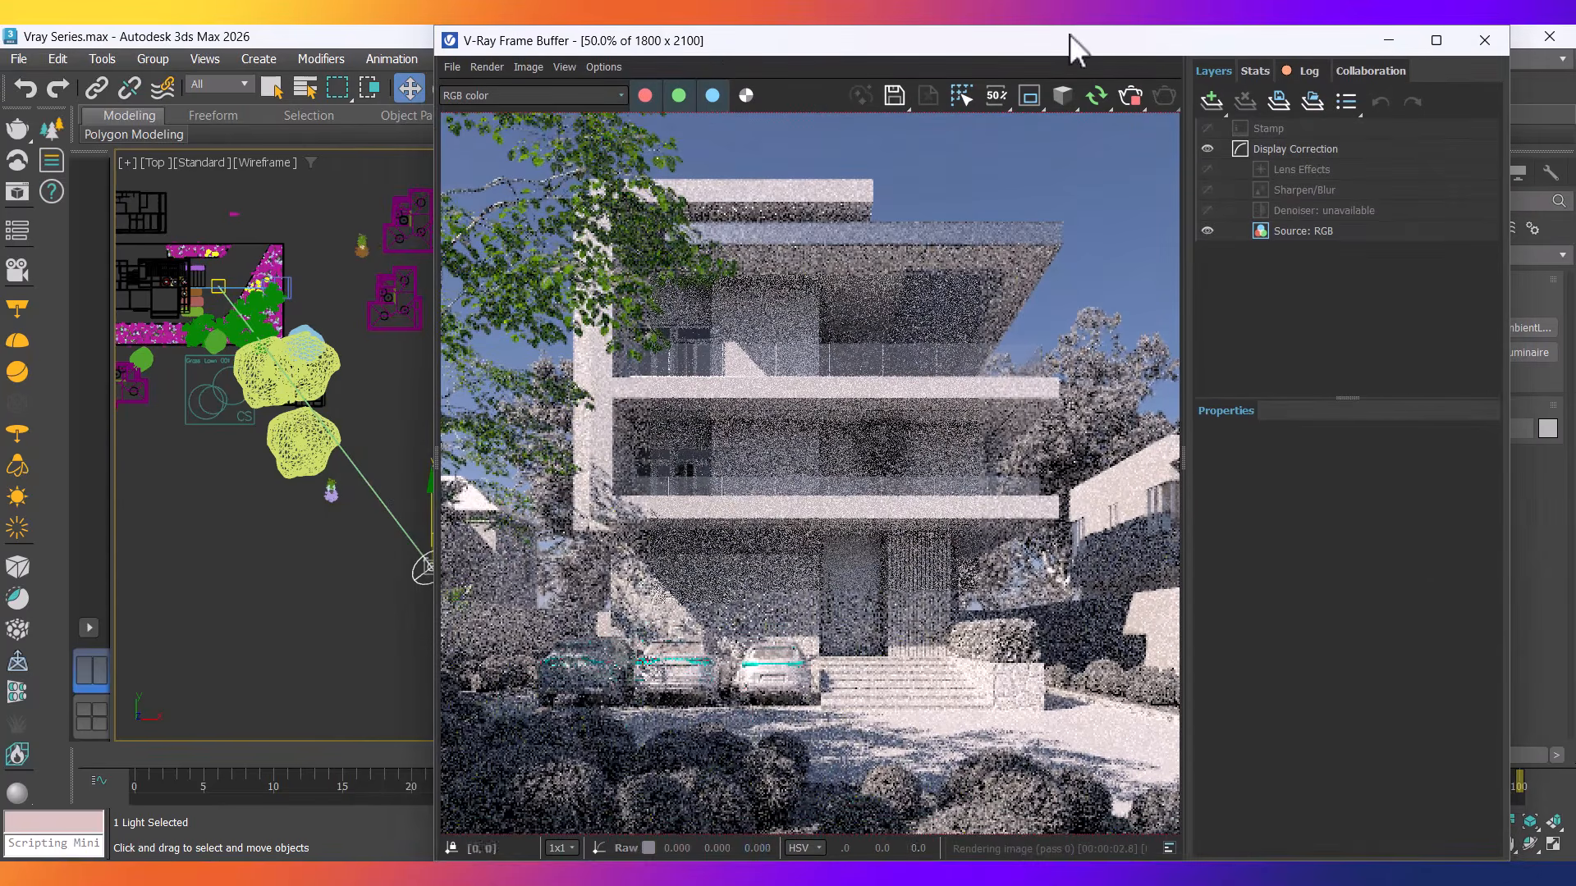
Select the VRayCam001 camera from its viewport and show its parameters beside the frame buffer.
drag(1070, 37, 520, 288)
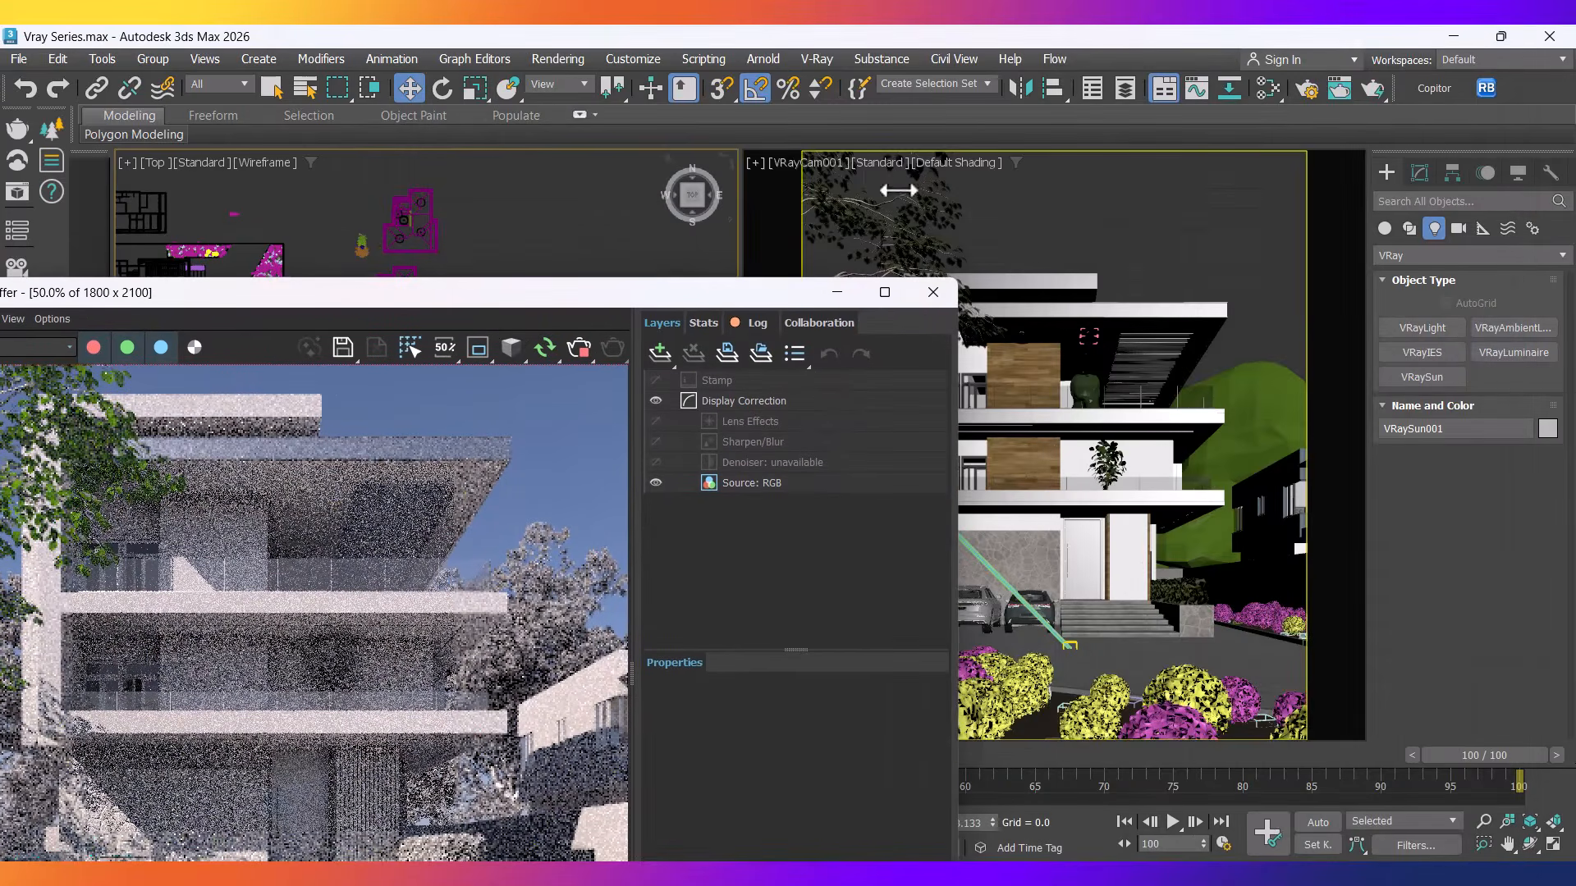
click(807, 162)
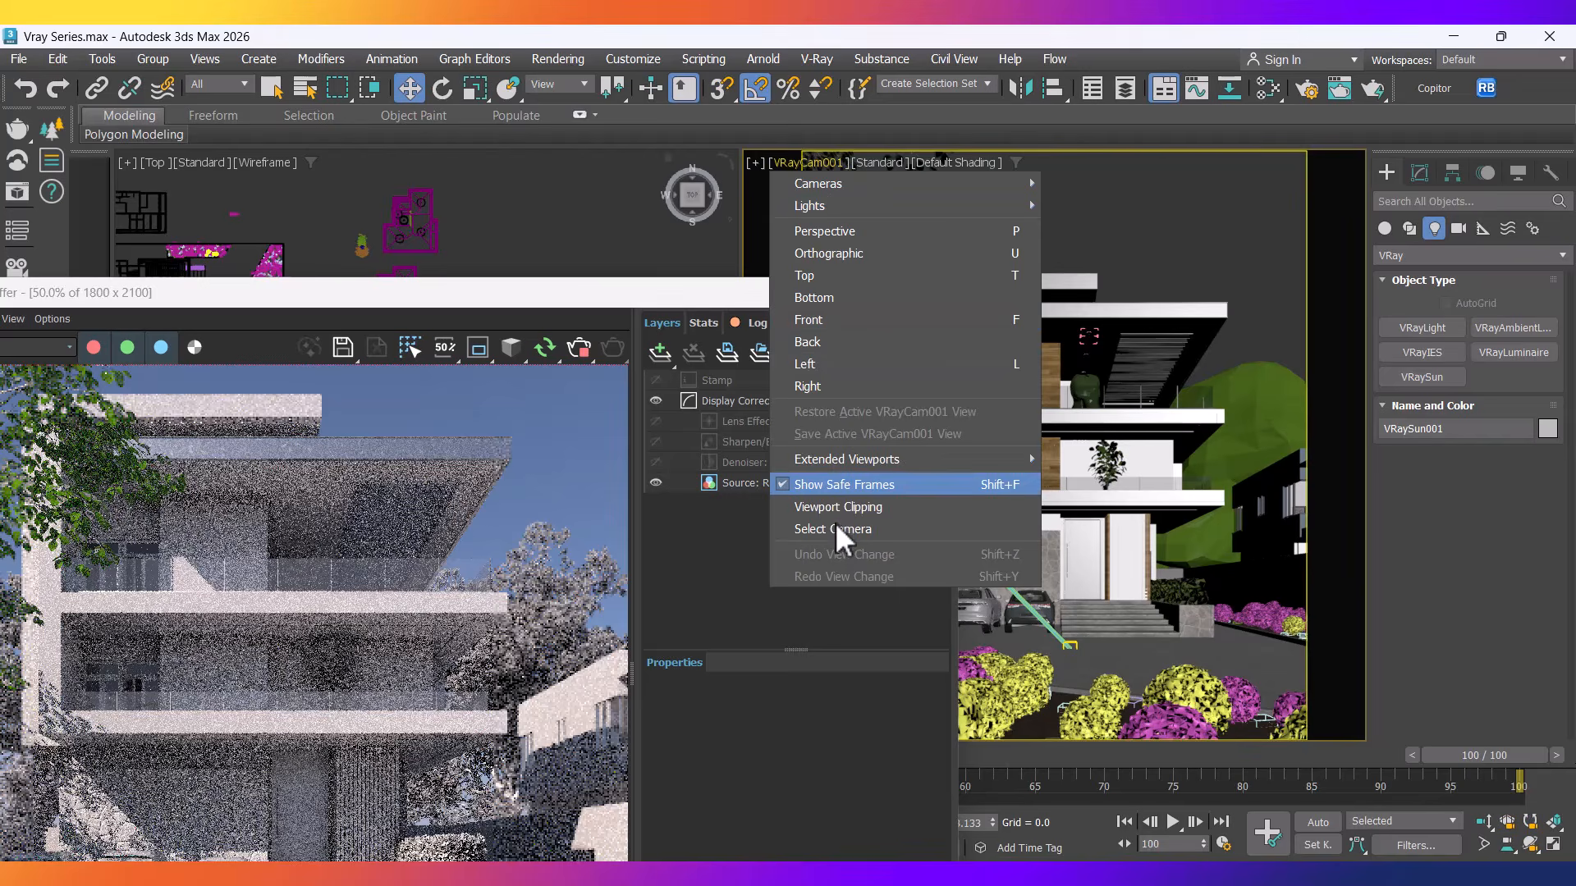
click(835, 524)
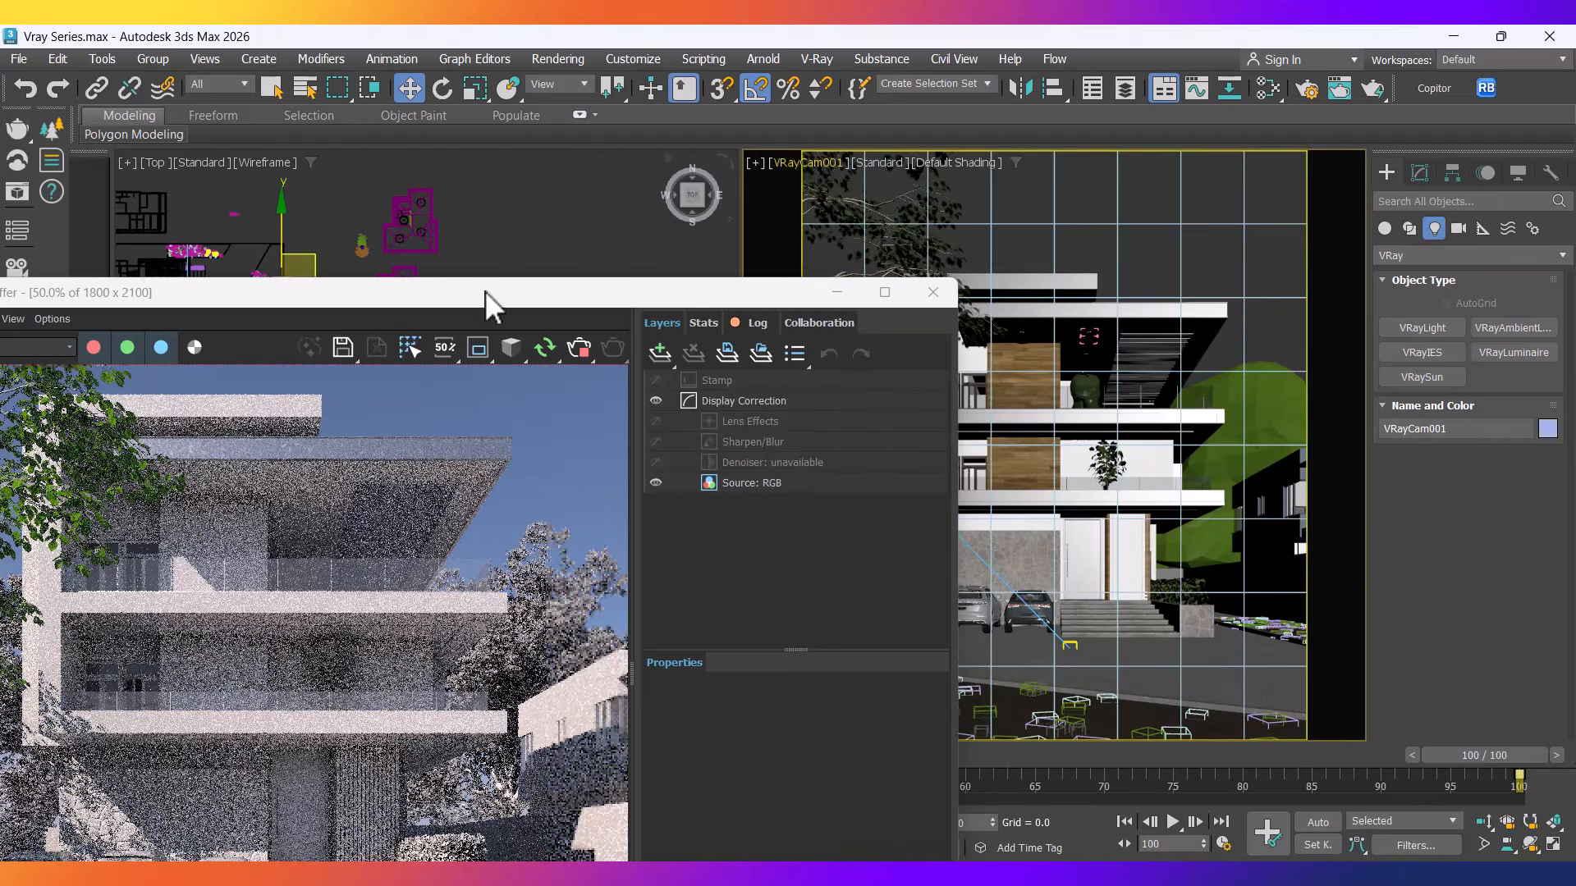
drag(485, 291, 650, 91)
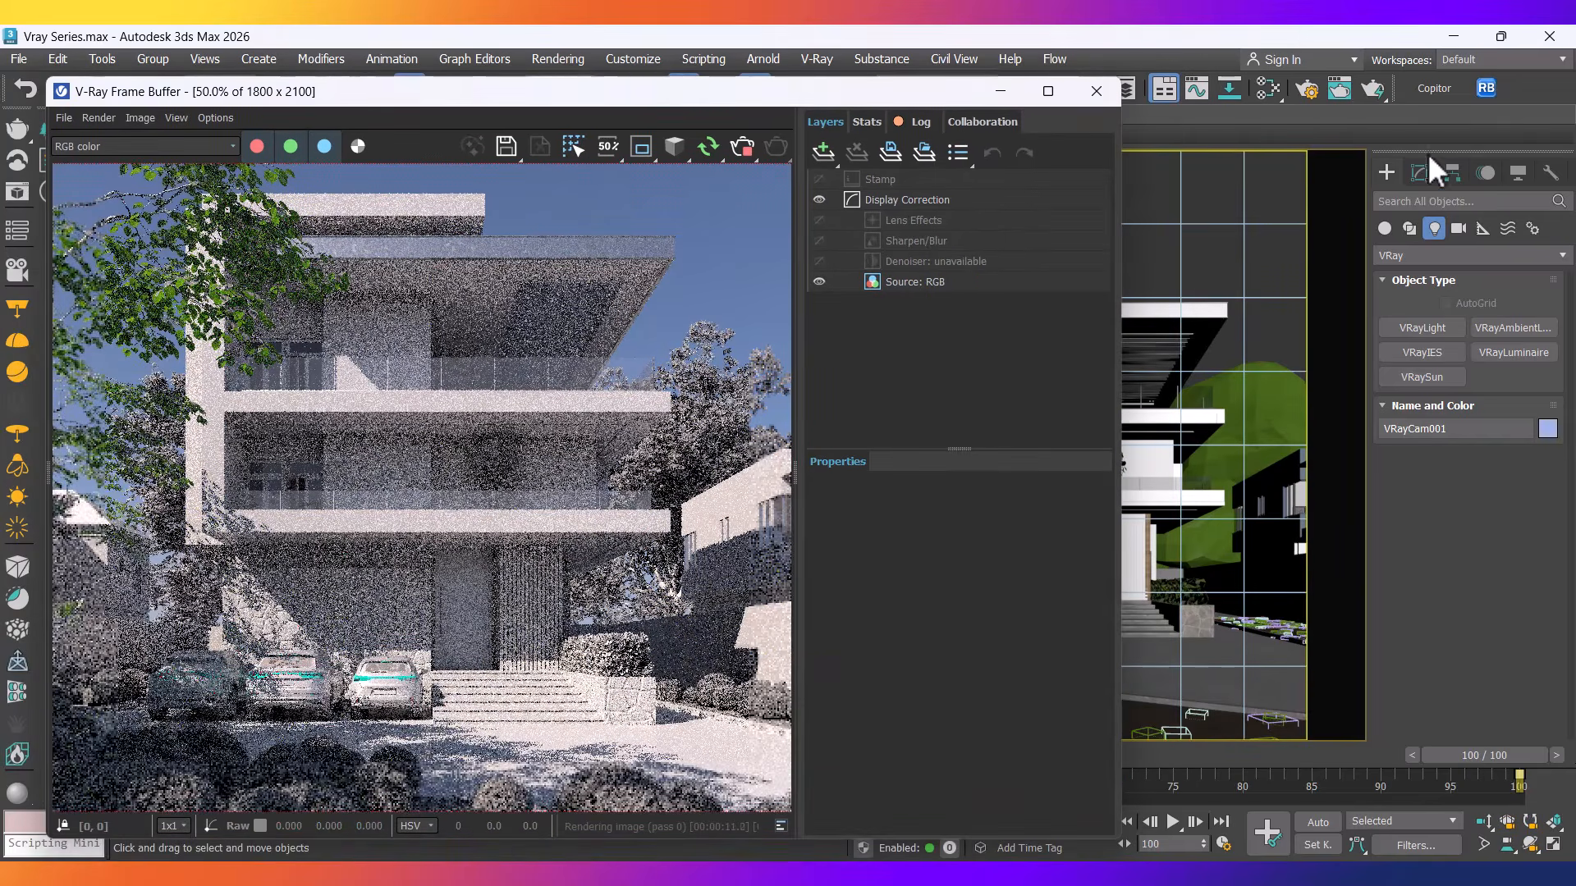
click(1422, 174)
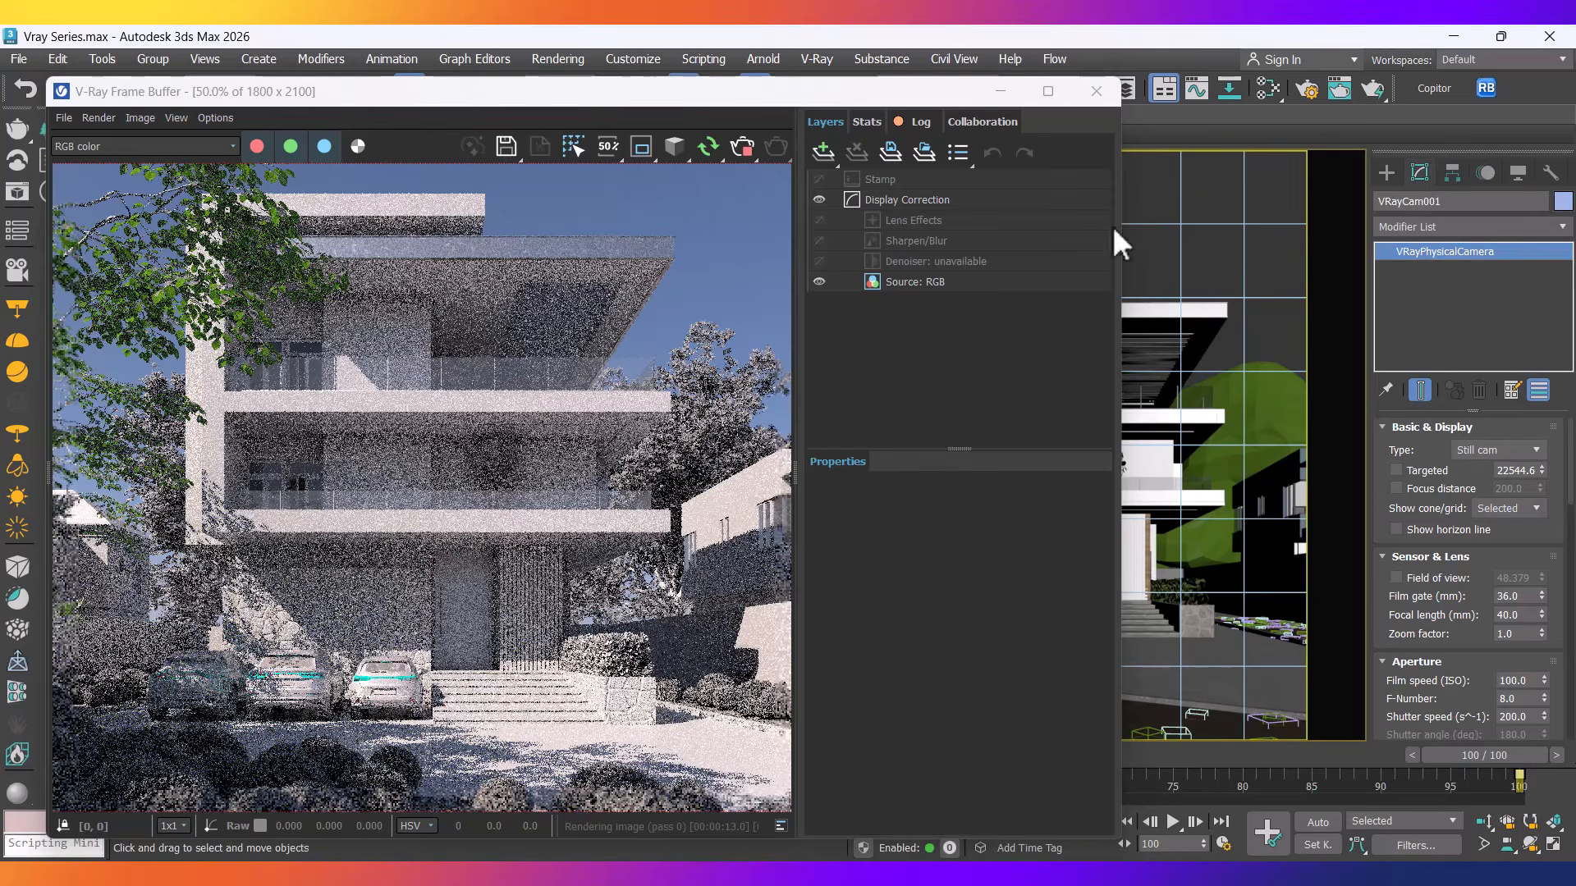
Try a shutter speed of 100 in the camera's Aperture settings and restore it to 200.
scroll(1435, 607, down, 3)
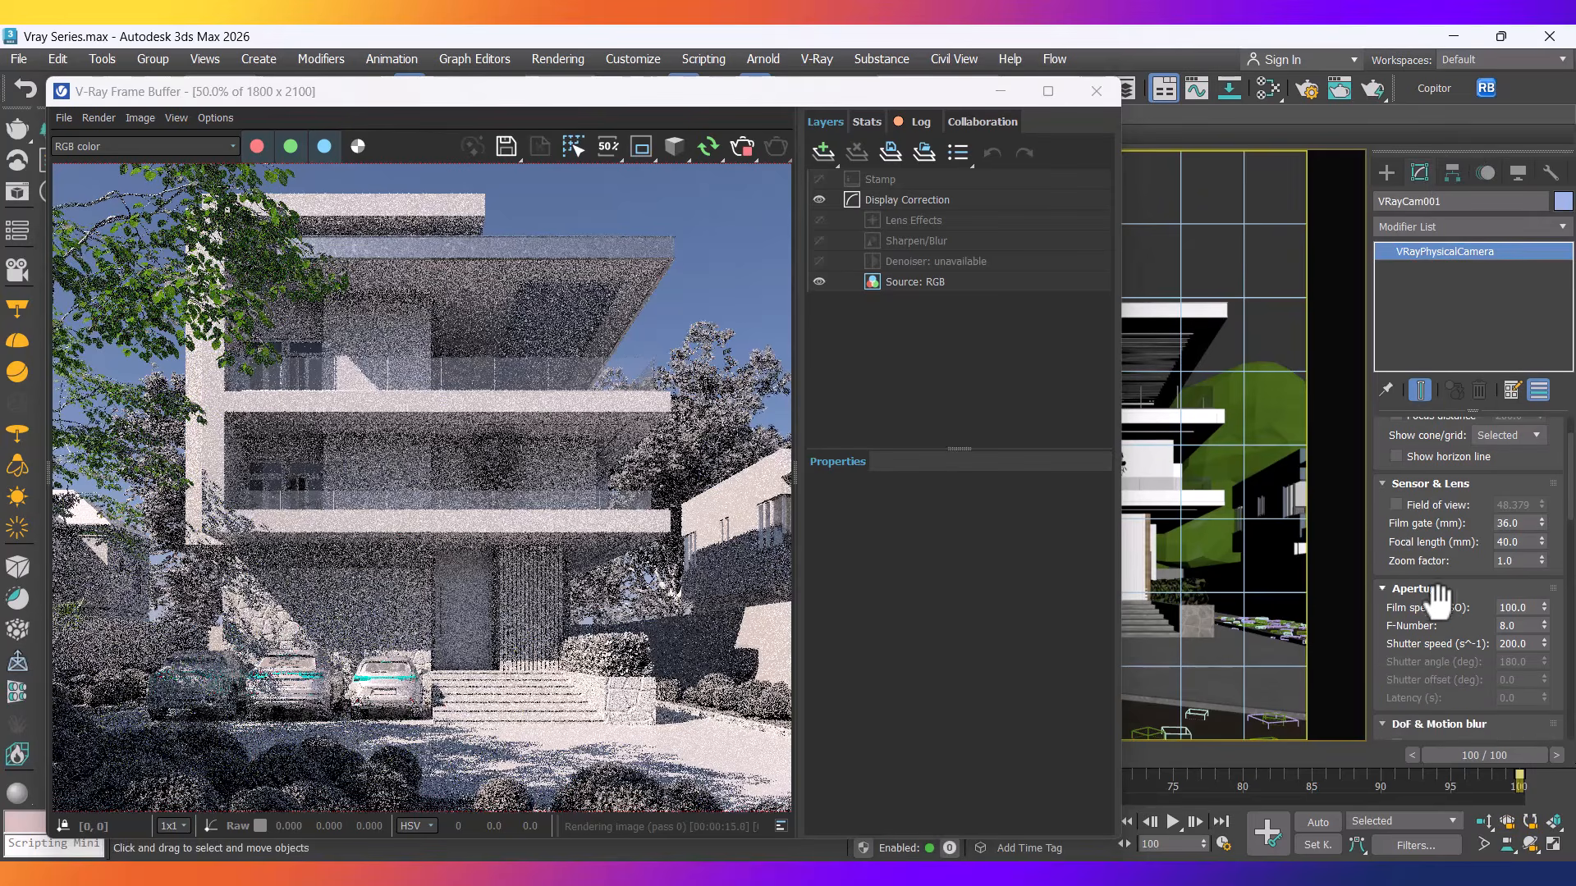
click(1521, 644)
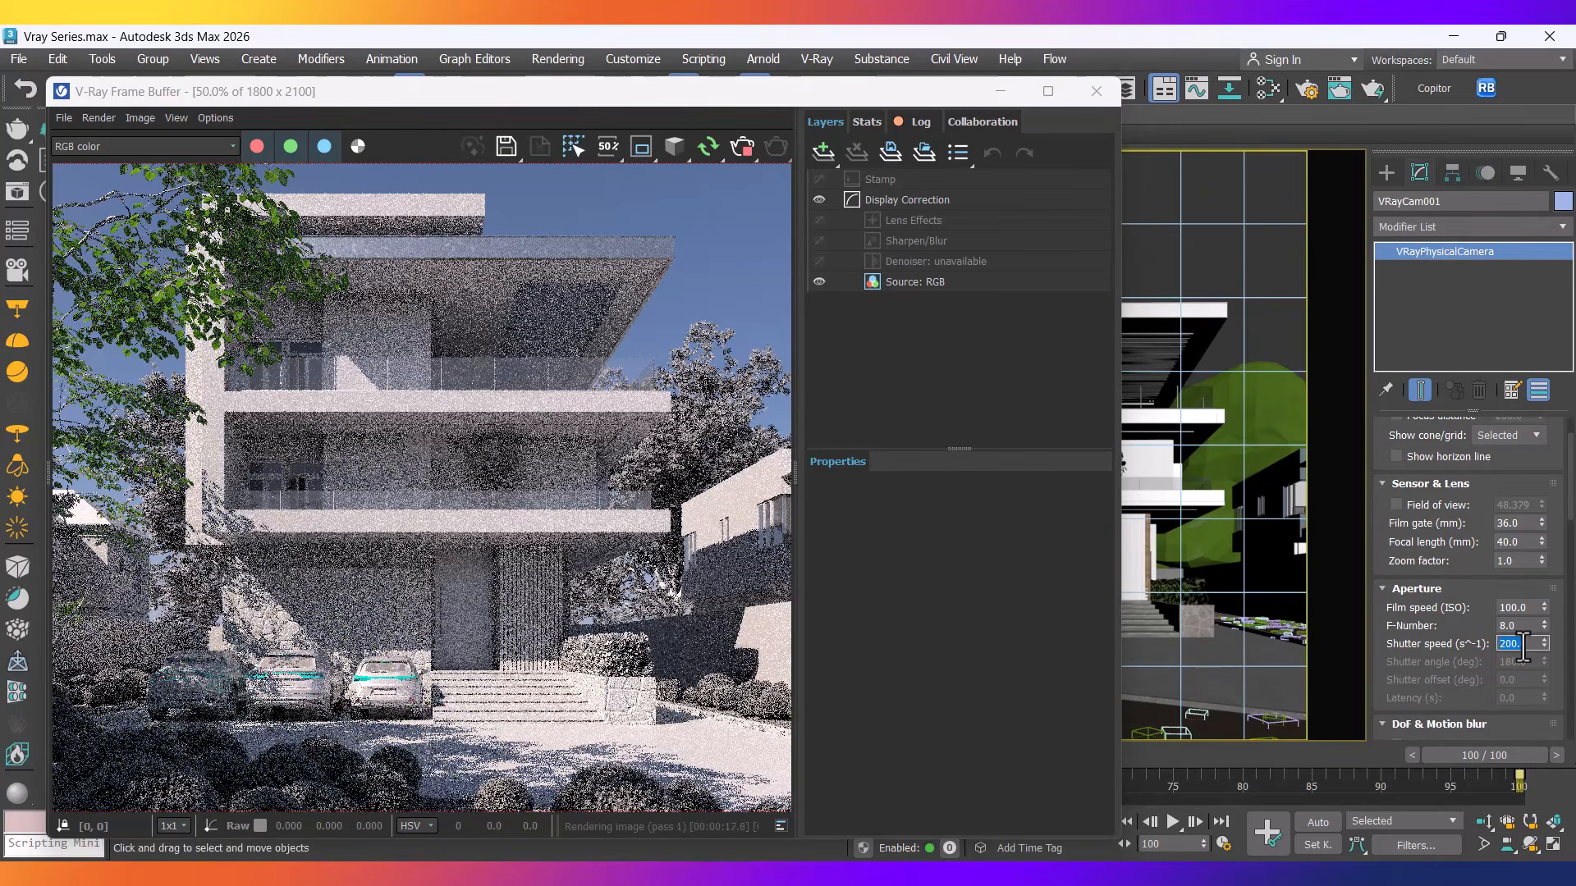
text(100)
key(Return)
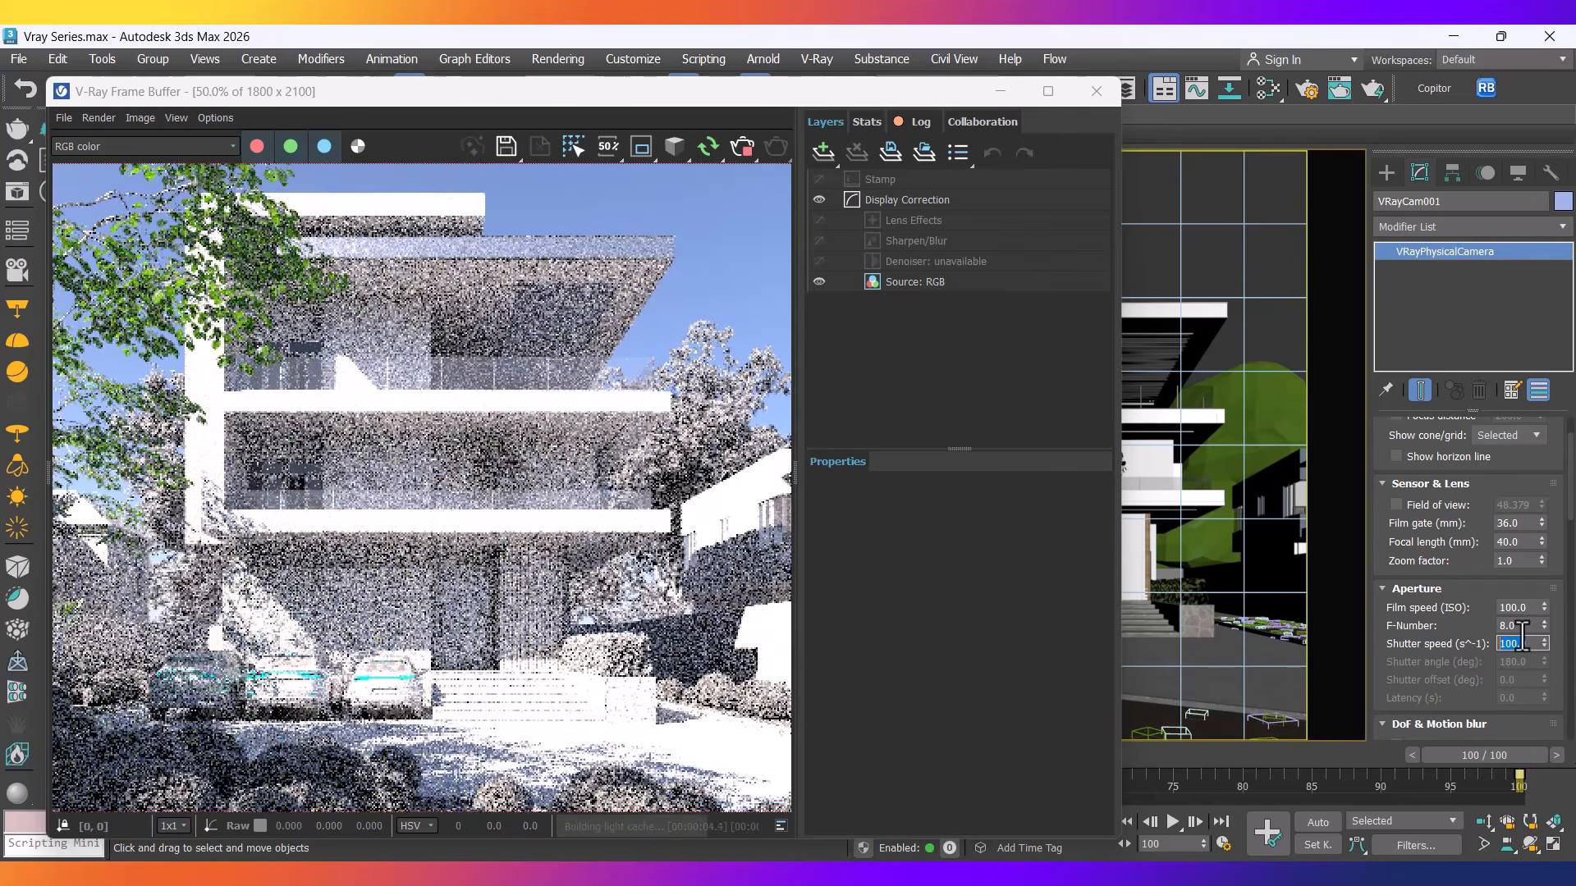
text(2)
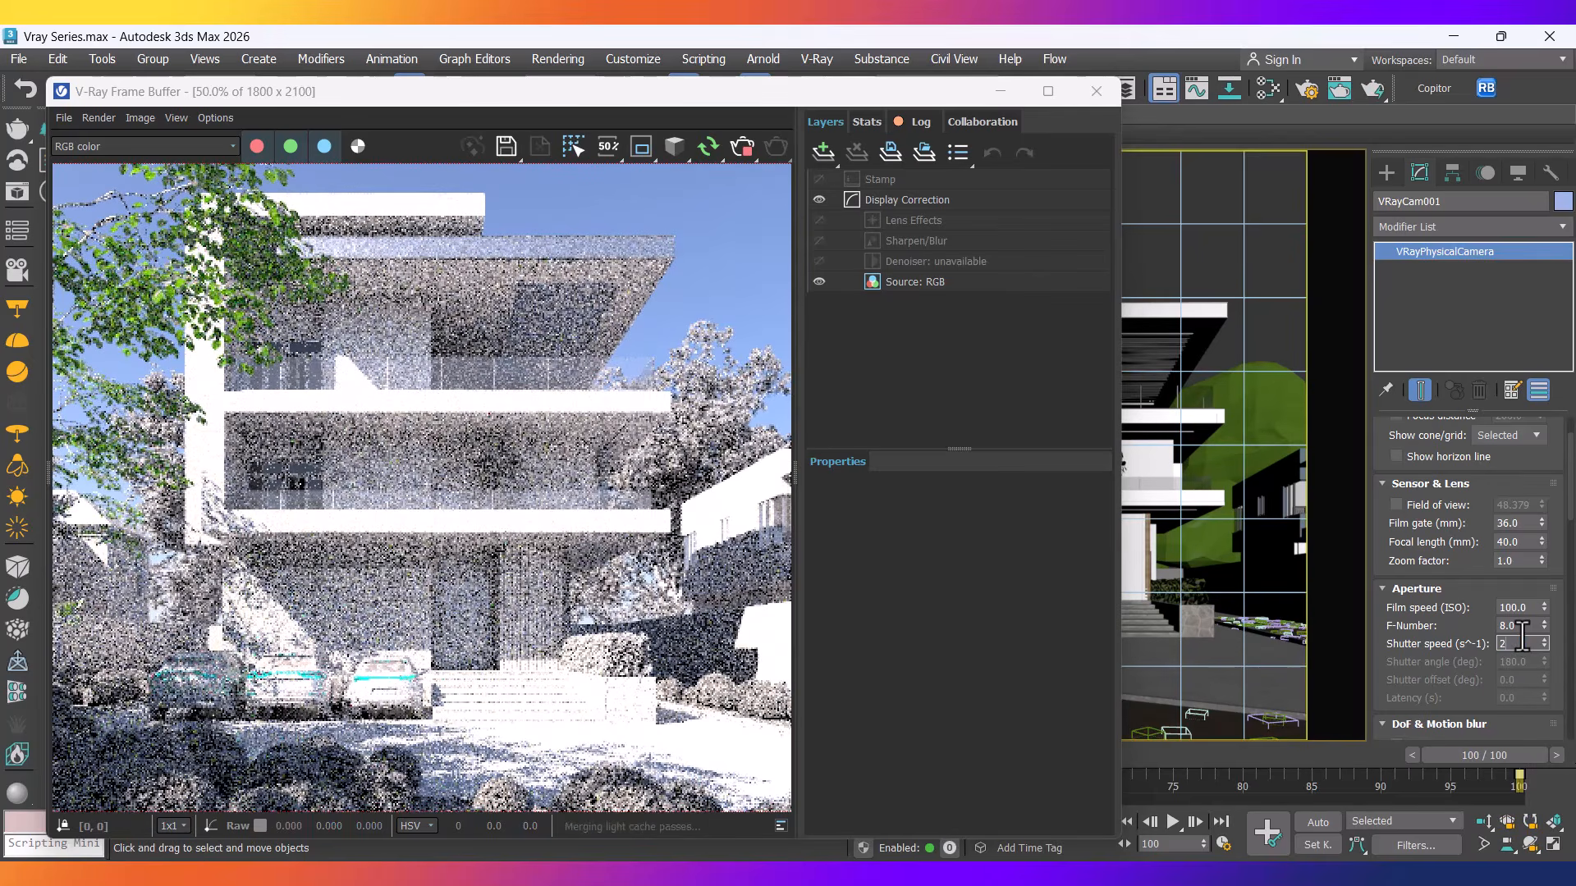
text(00)
key(Return)
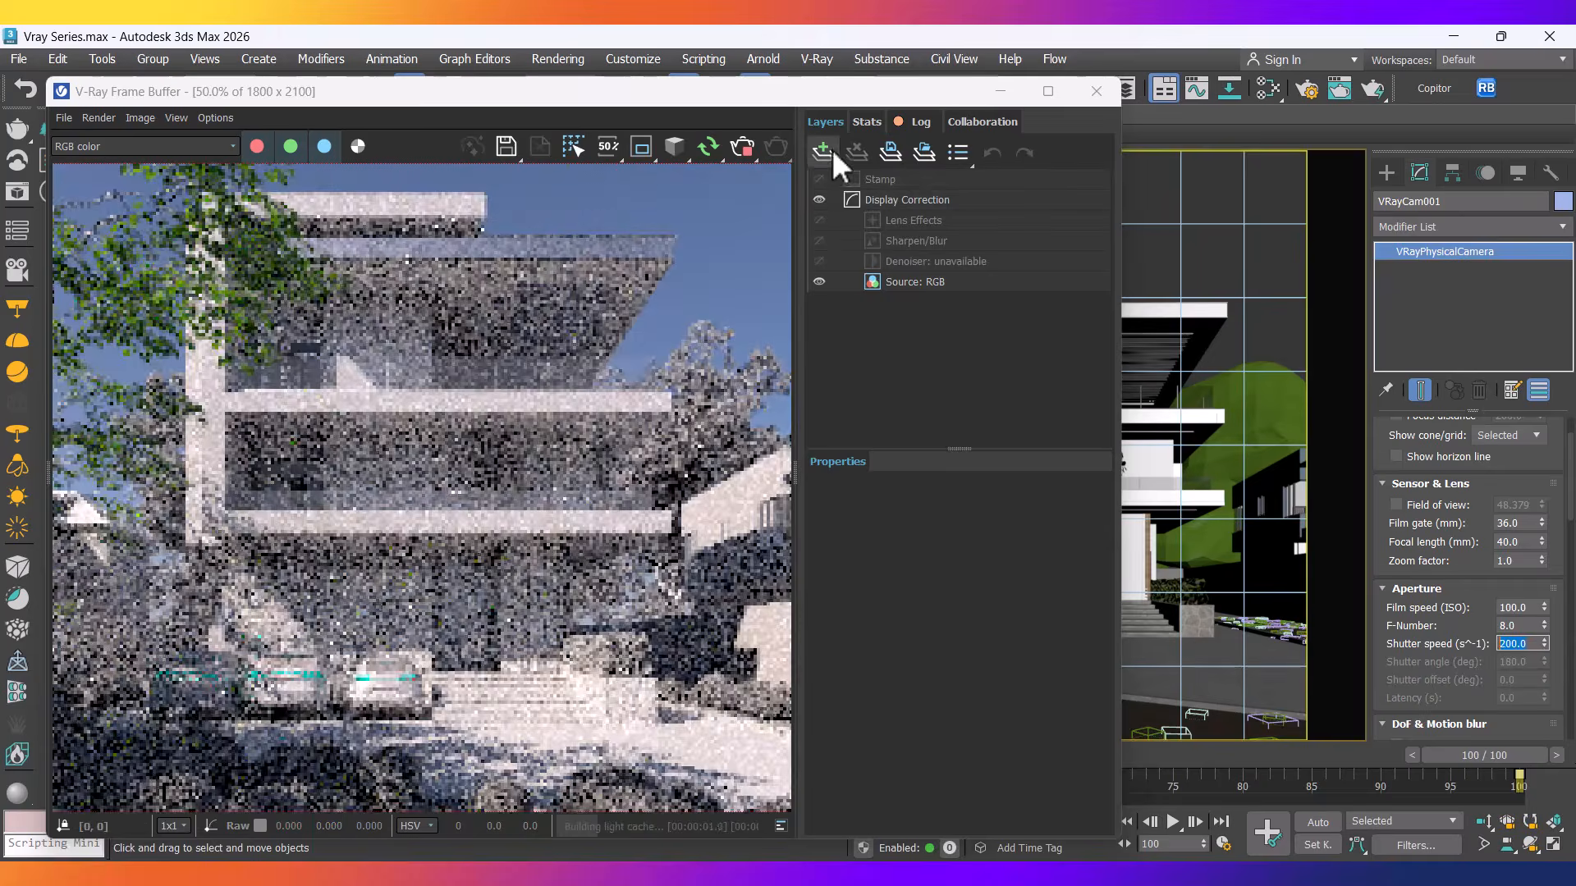
Add an Exposure layer in the frame buffer, test brighter and darker values, and set its exposure to 1.
click(833, 150)
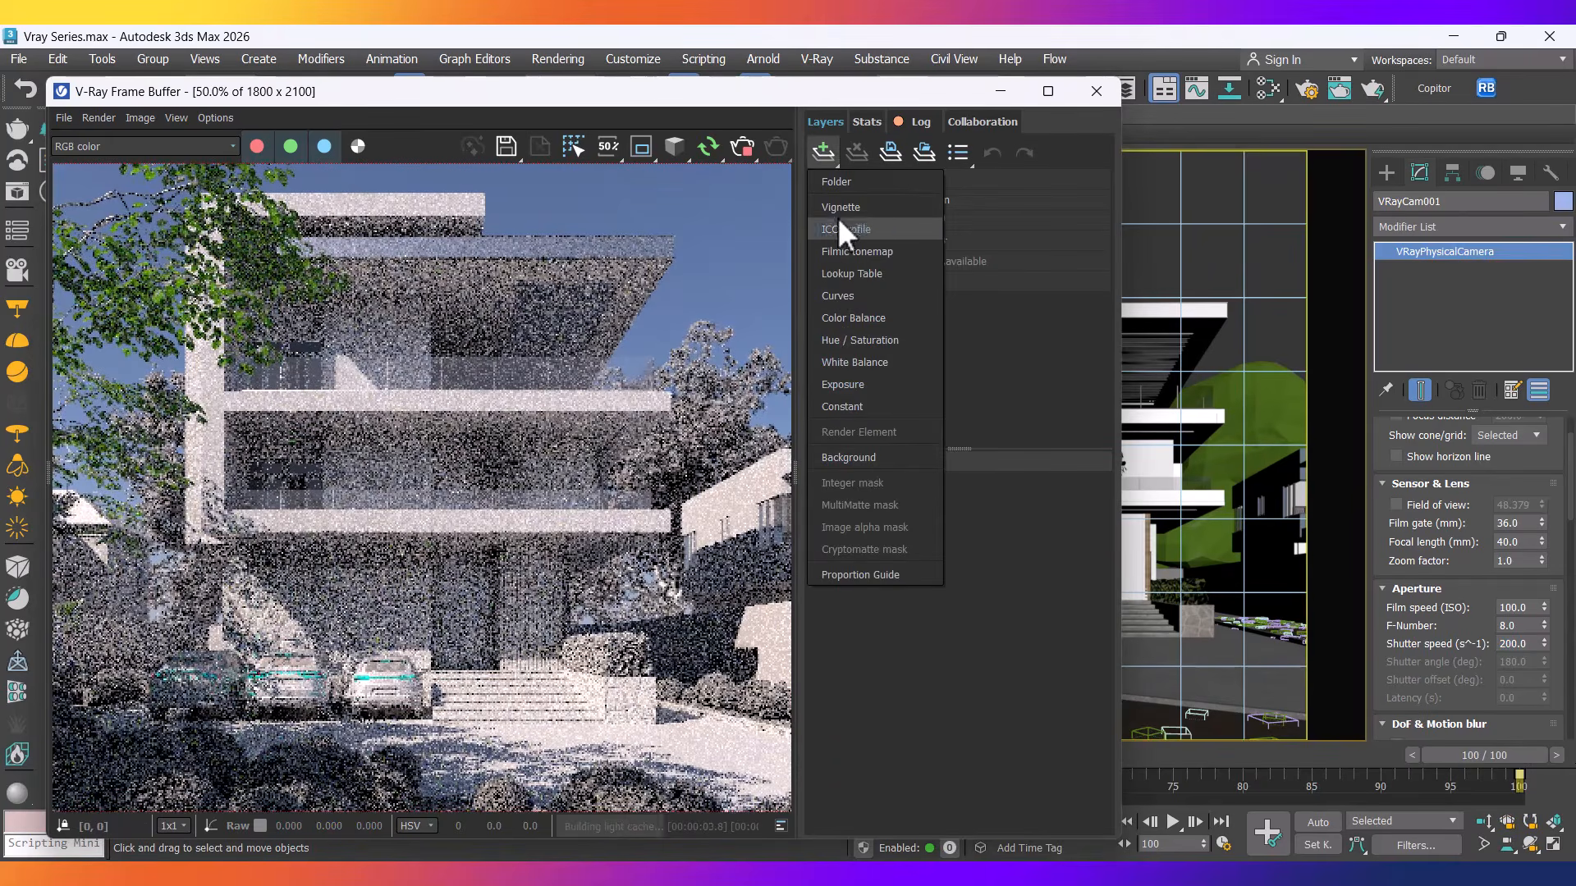
click(847, 388)
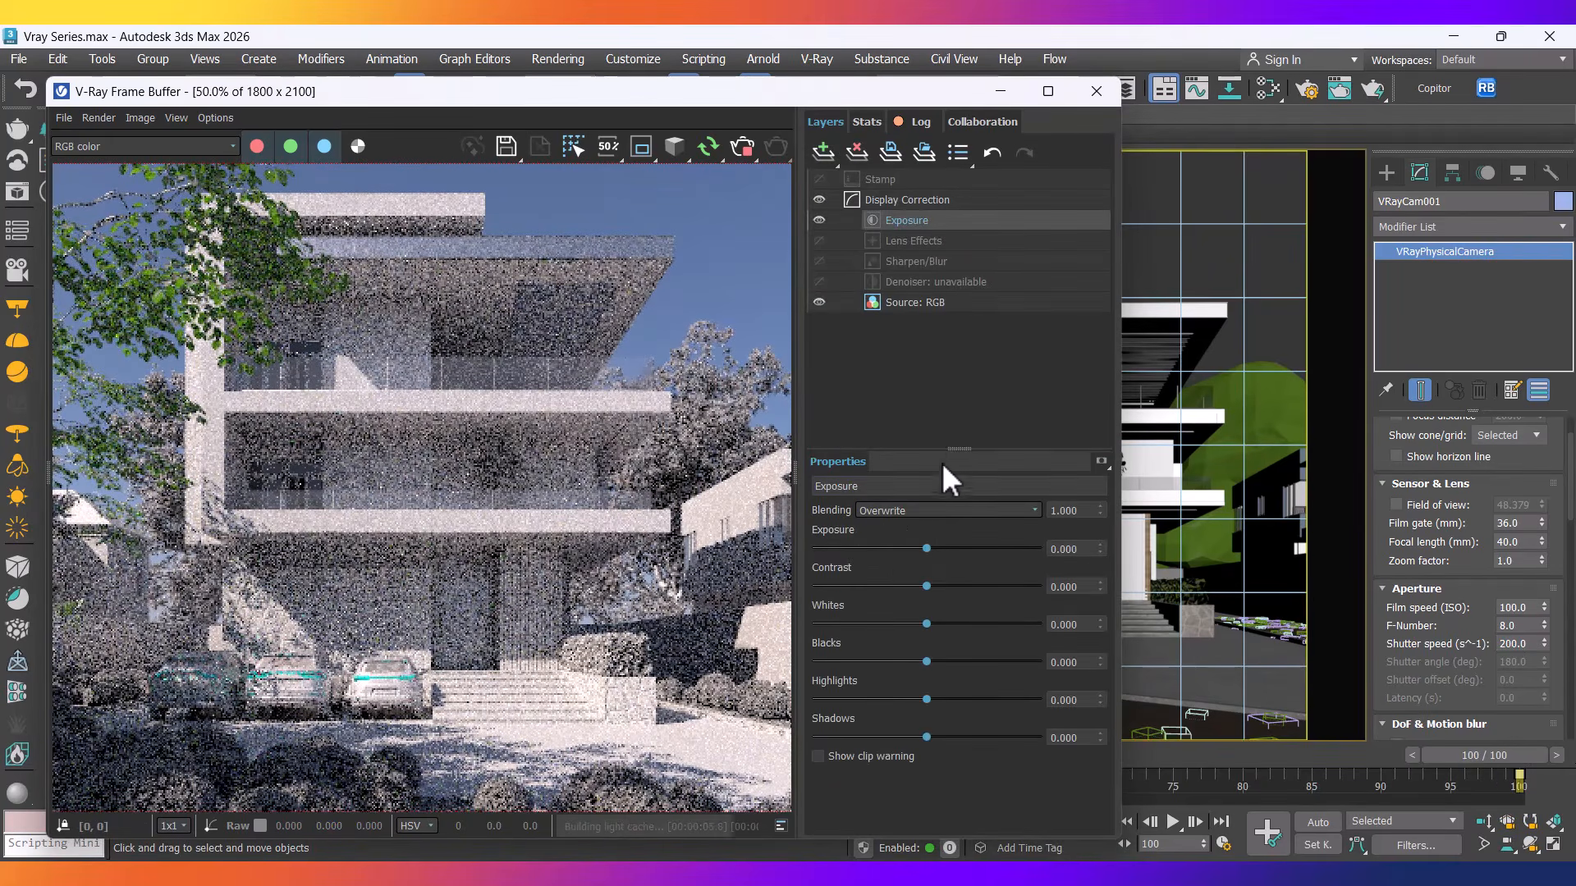
drag(926, 549, 945, 547)
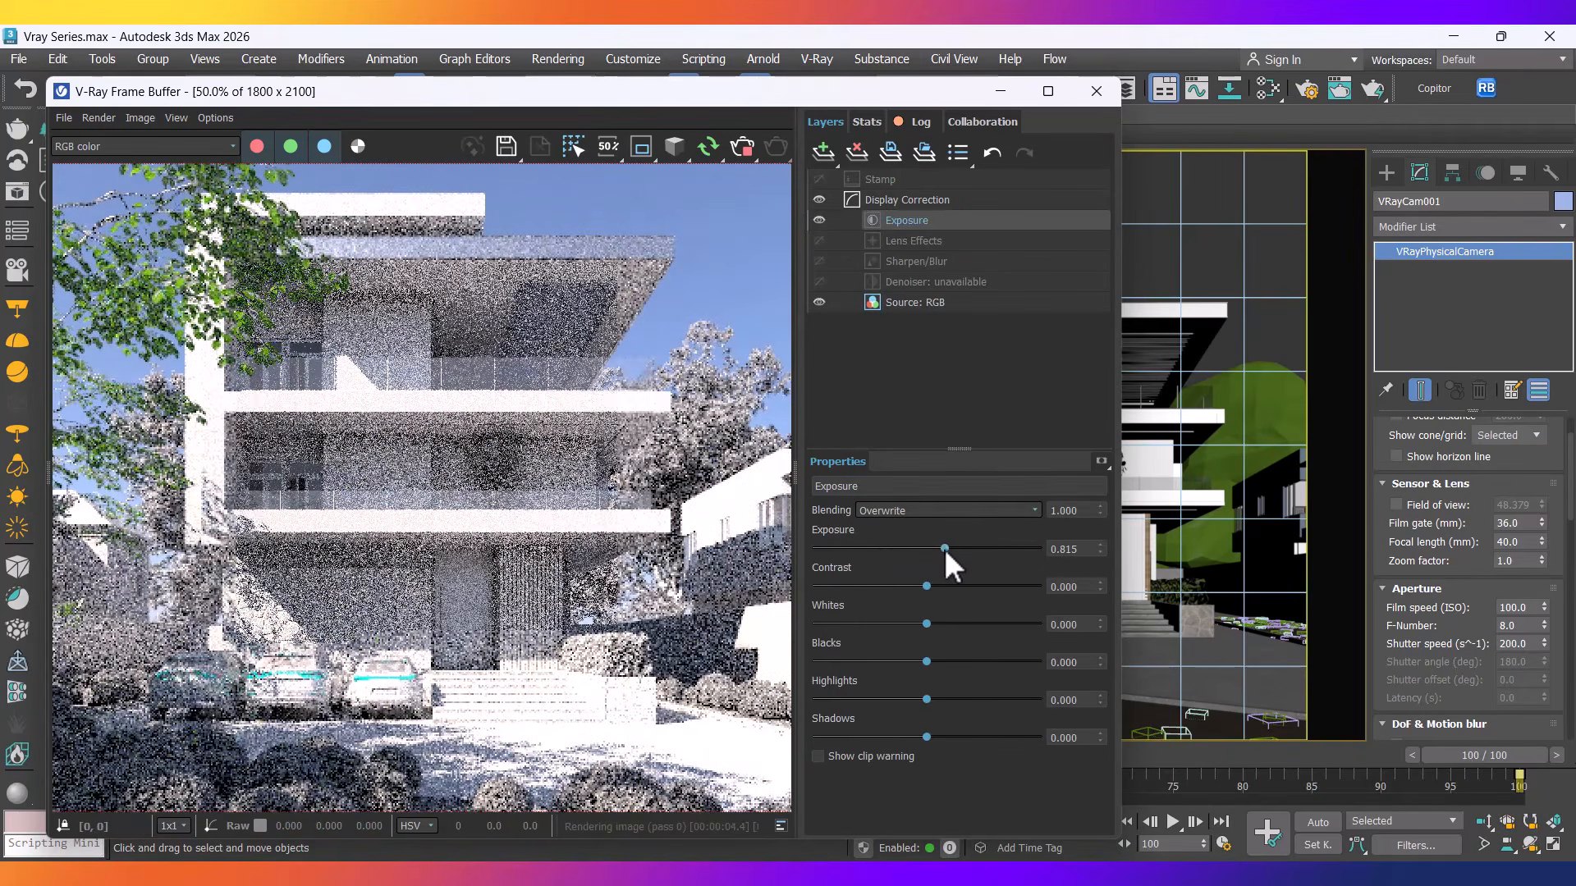
drag(944, 548, 913, 548)
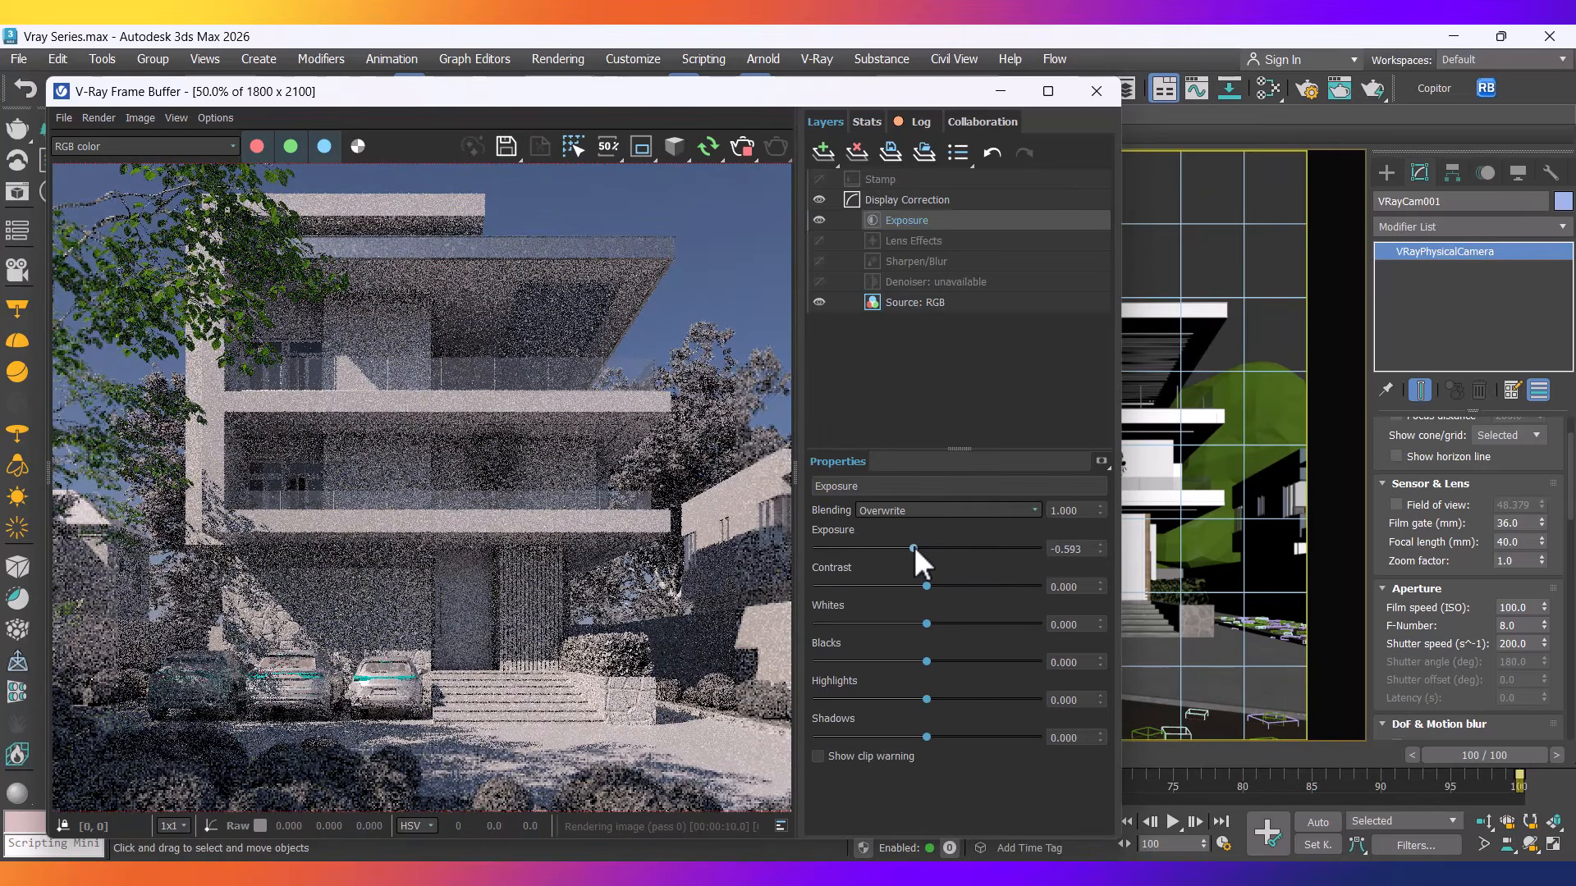
double_click(1071, 550)
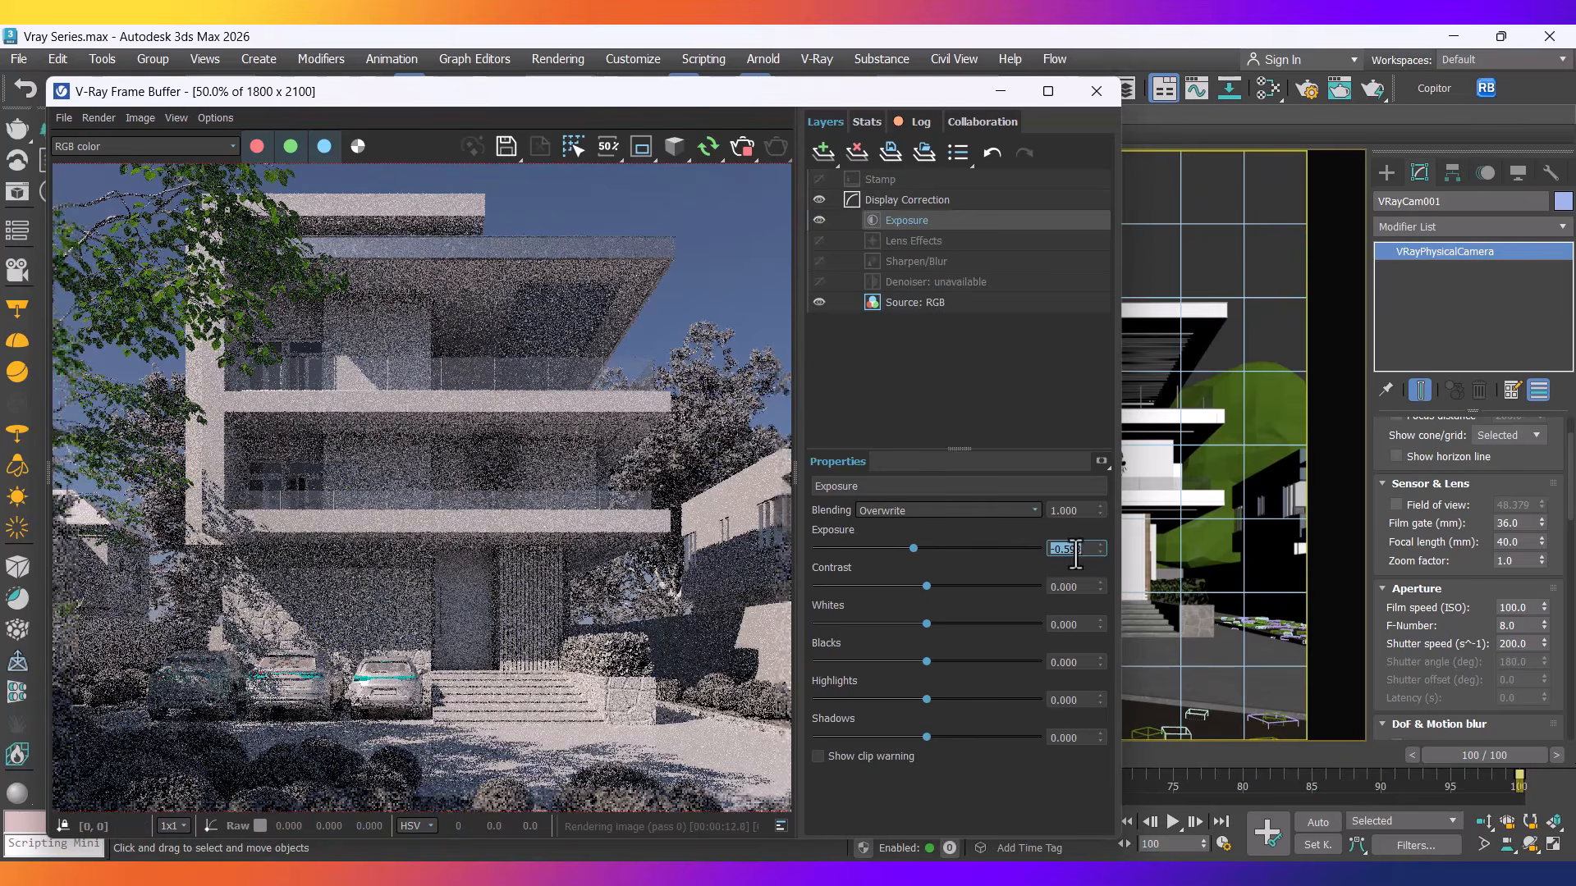
text(1)
key(Return)
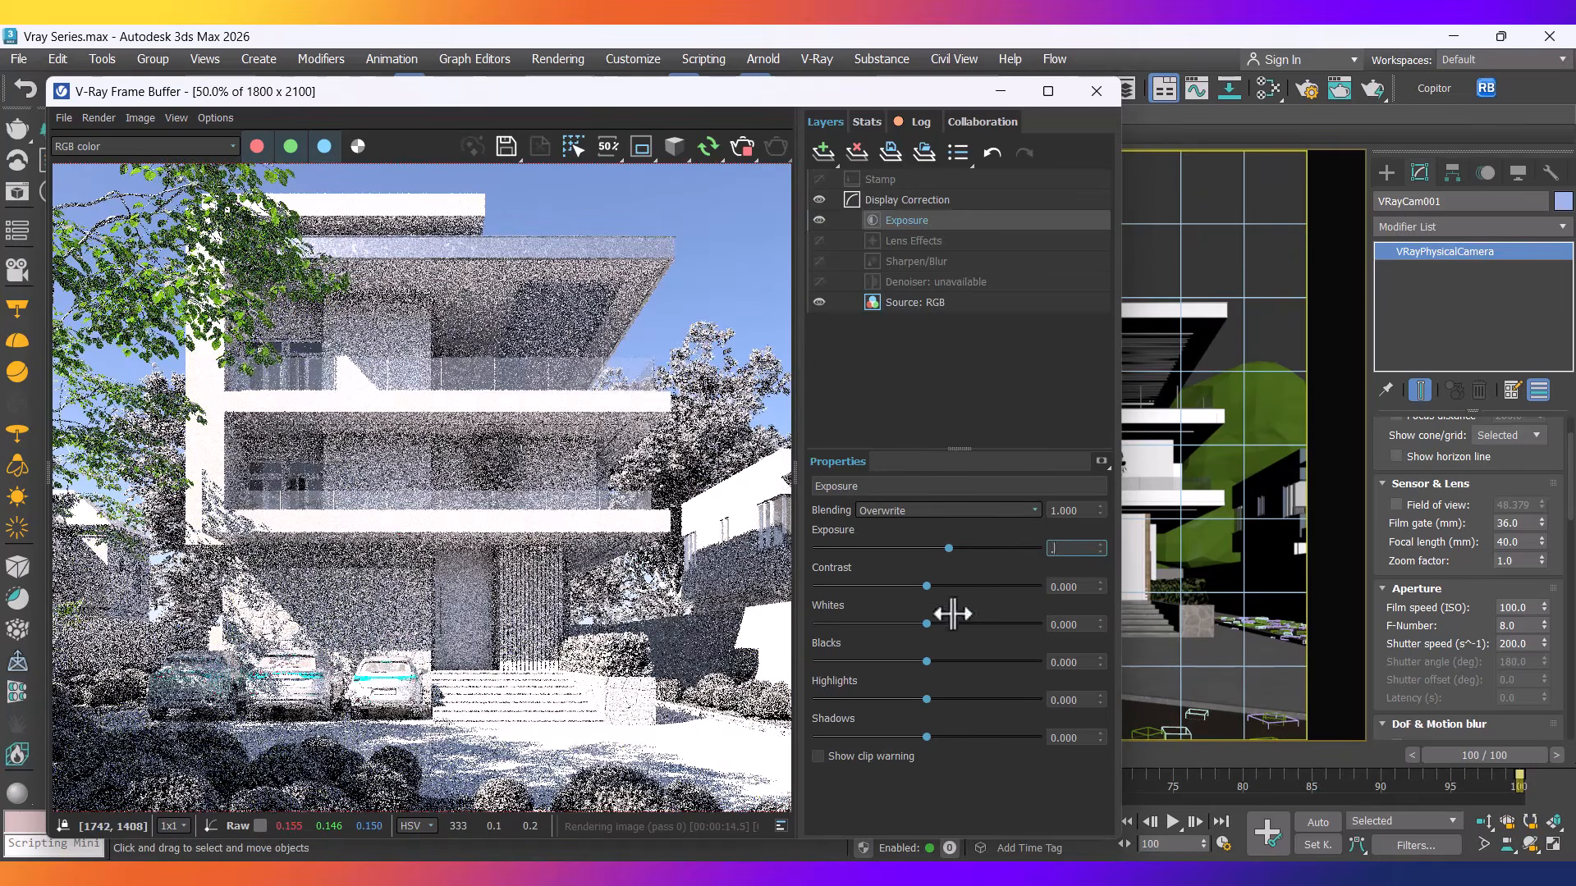
Show the clip warning on the render and lower the Exposure layer's highlights to about -1.04.
drag(1121, 453, 1146, 452)
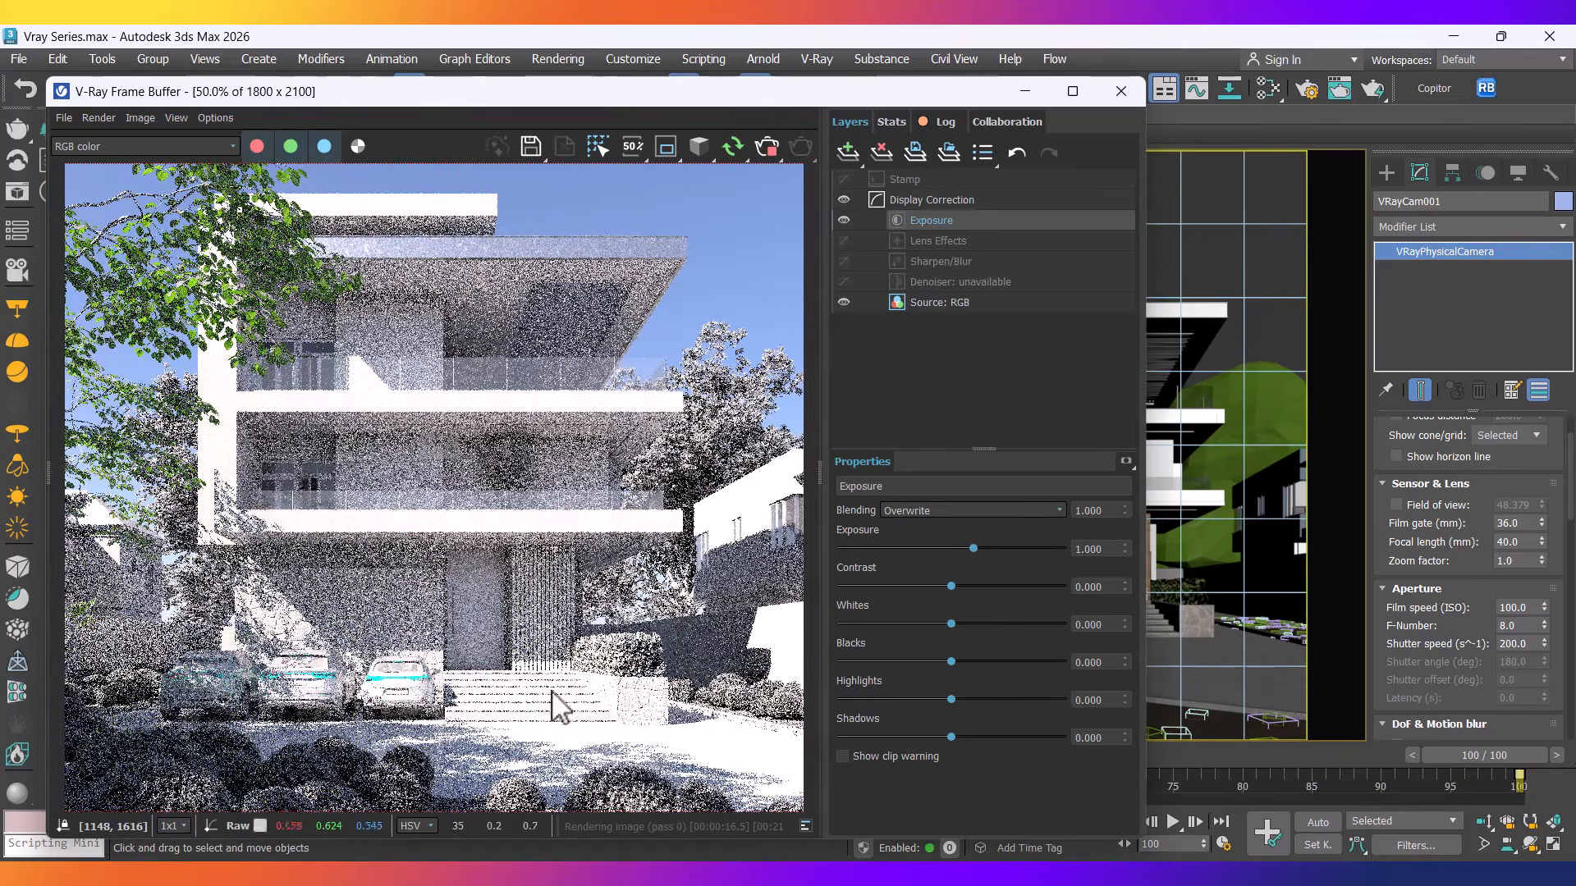
scroll(553, 776, down, 1)
scroll(458, 647, up, 1)
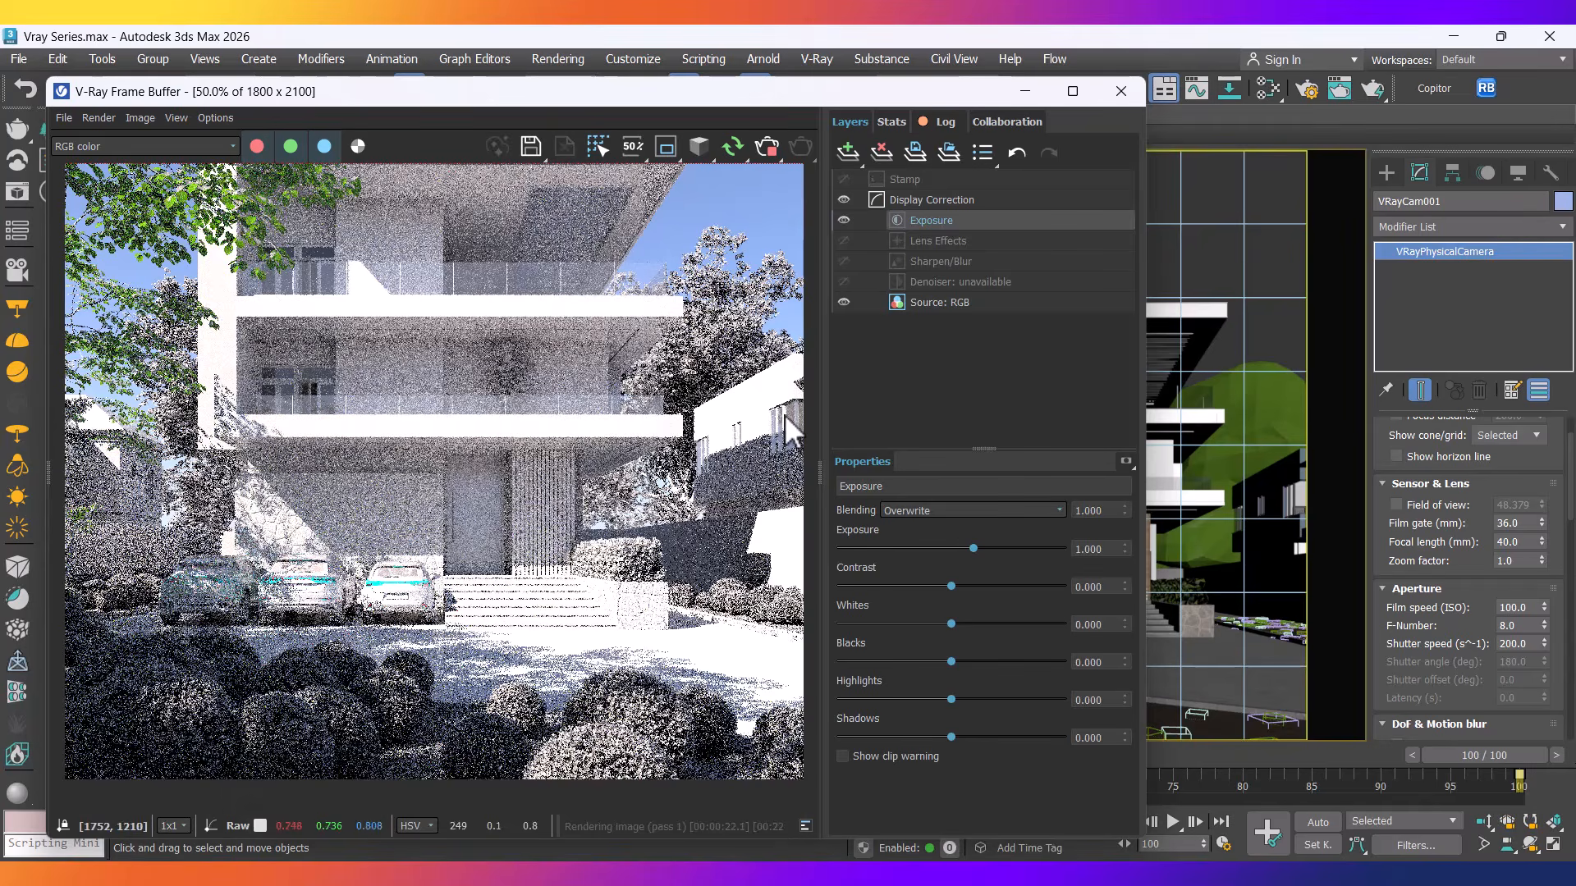
click(847, 756)
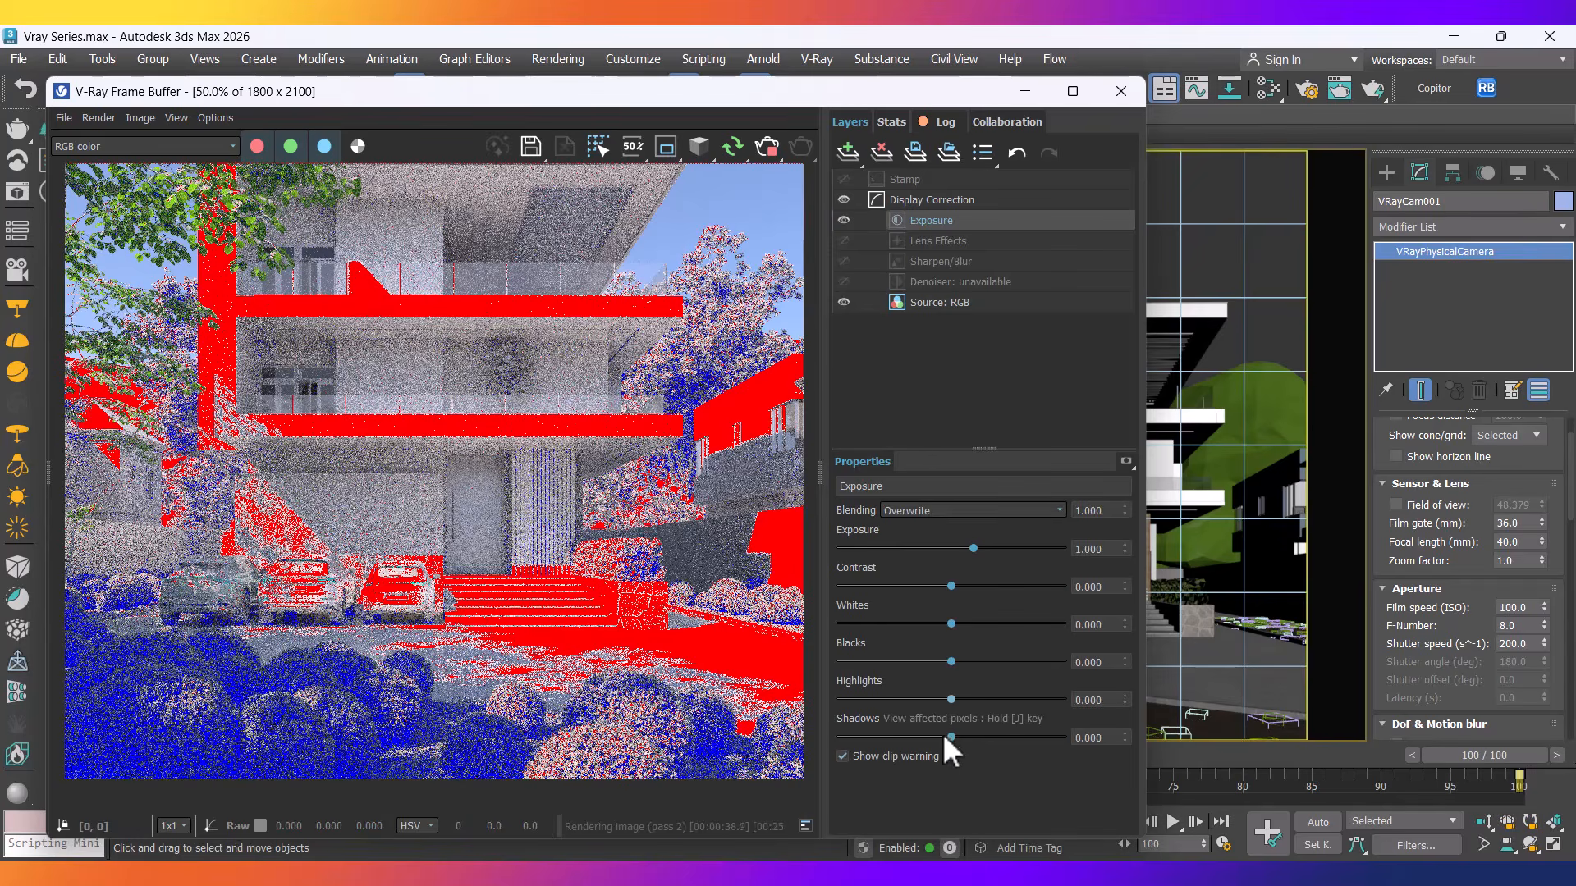
drag(950, 700, 893, 696)
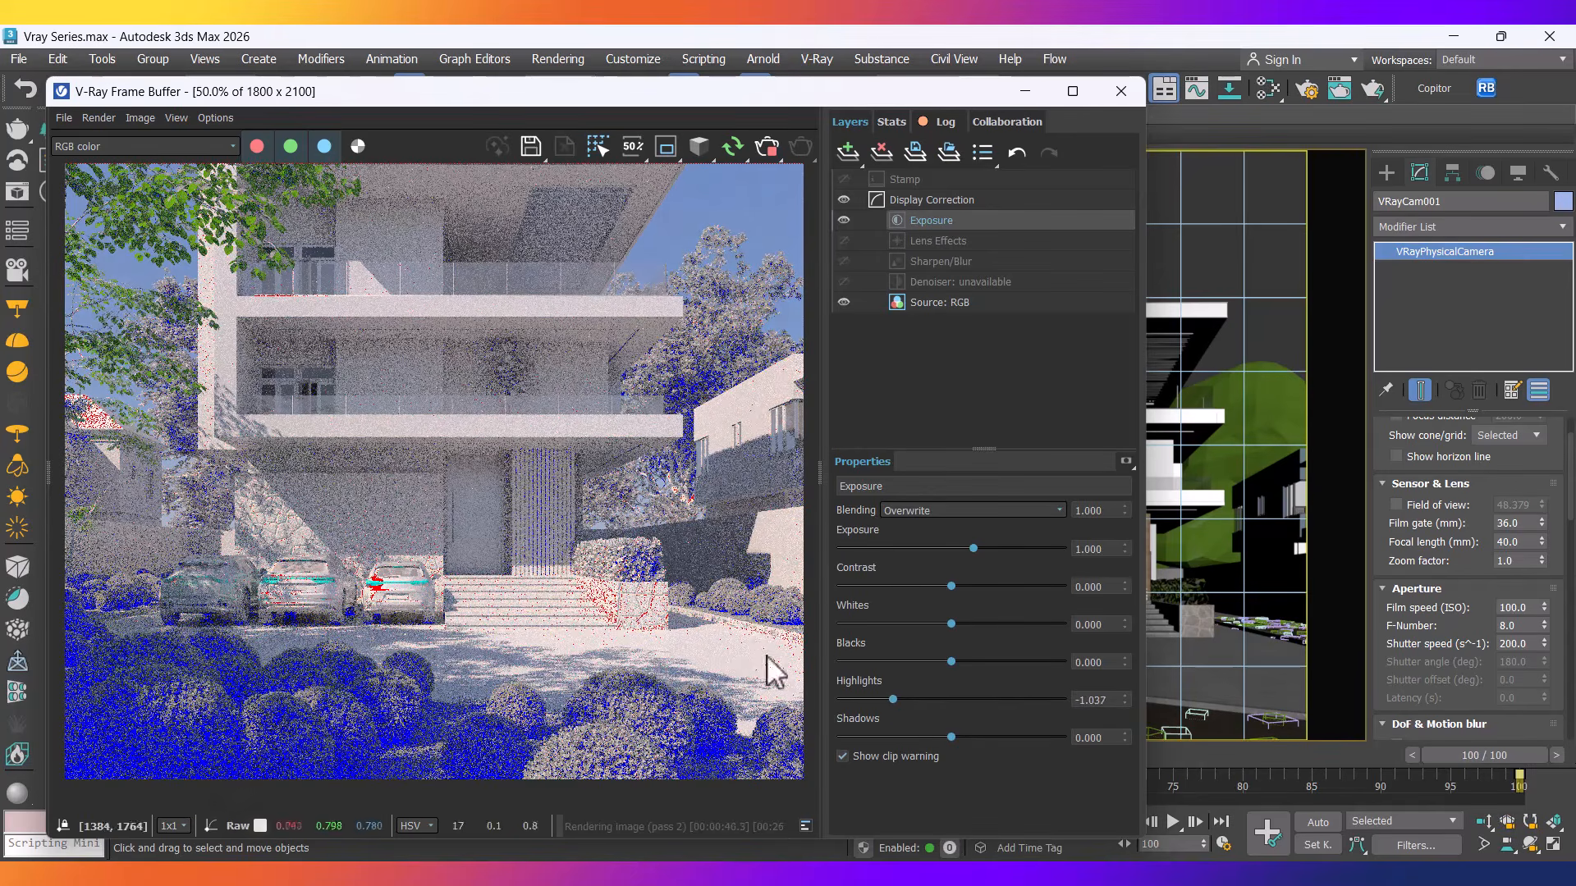
Lower the Exposure layer's highlights to about -1.13, check the render, and reset the highlights to 0.
drag(893, 697, 888, 697)
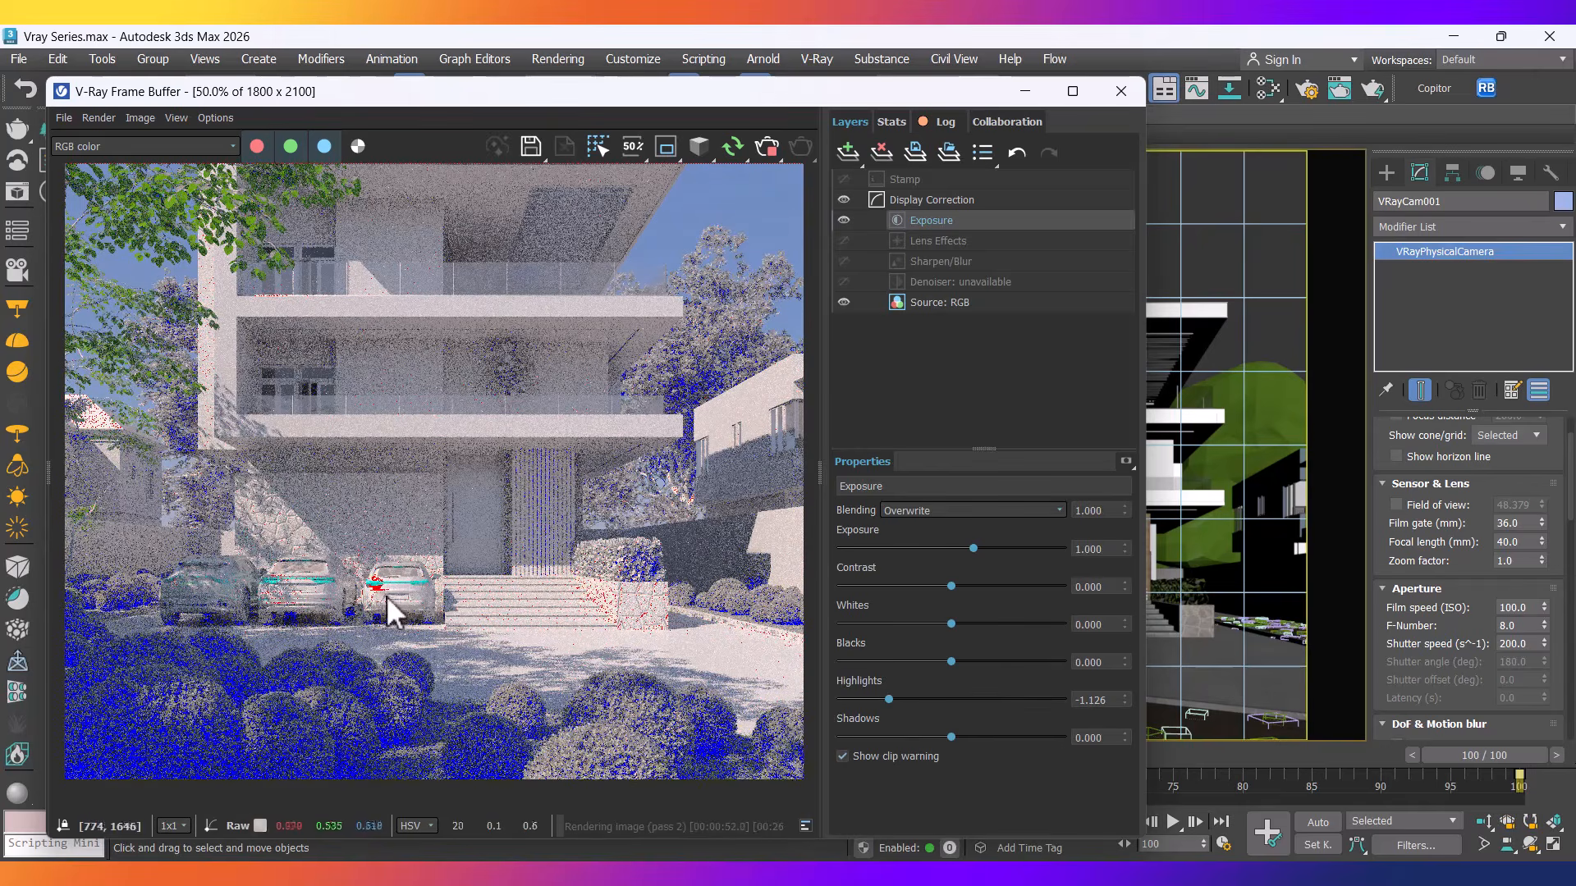
scroll(450, 537, down, 2)
scroll(416, 460, up, 2)
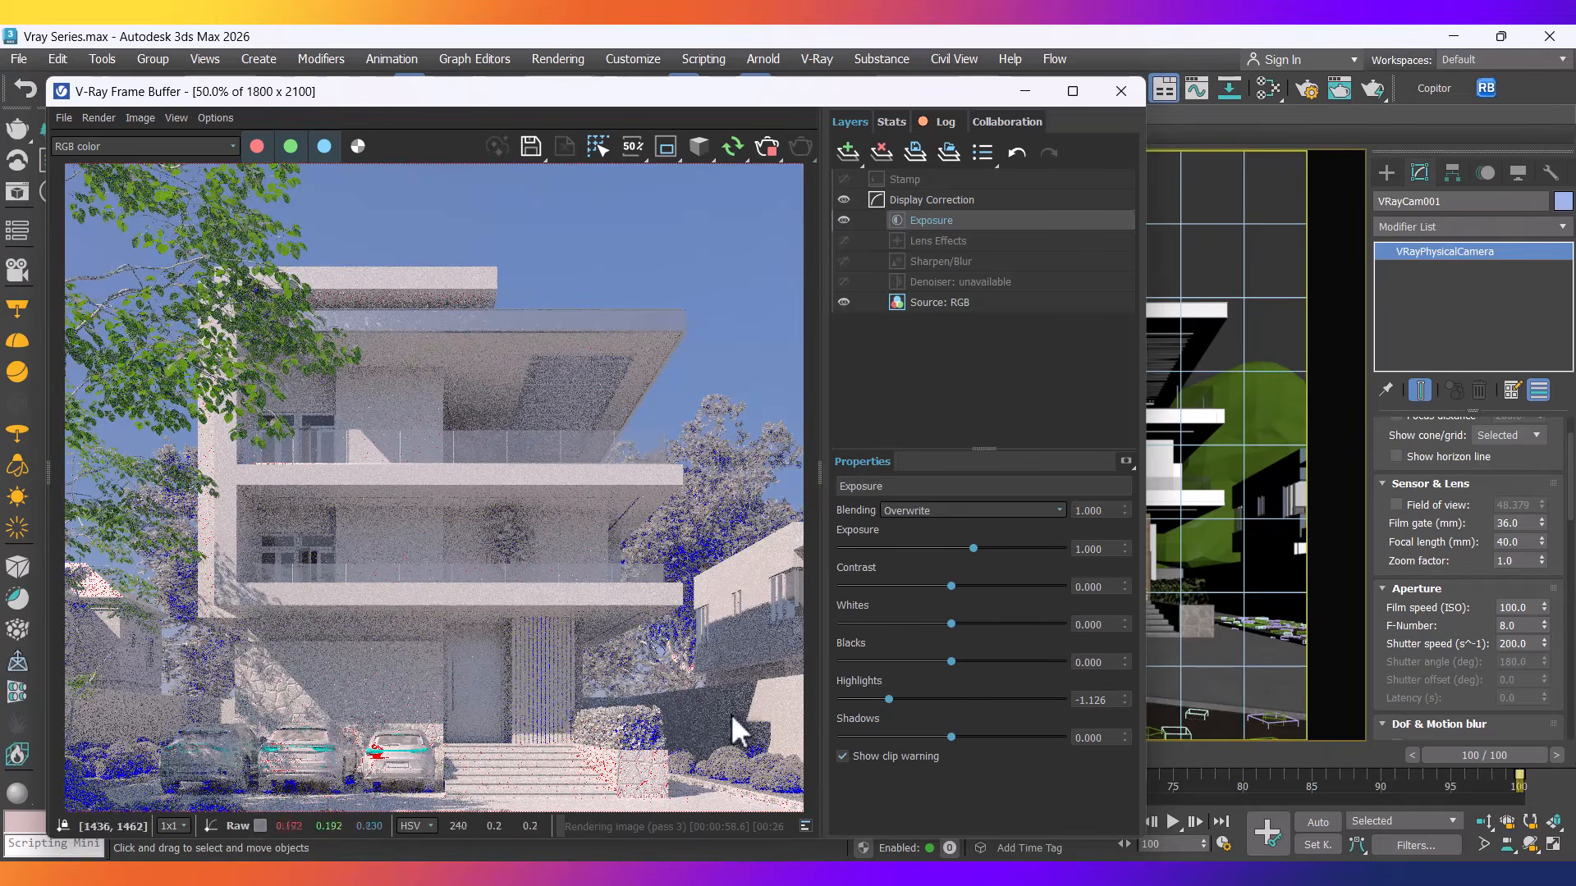
double_click(1098, 699)
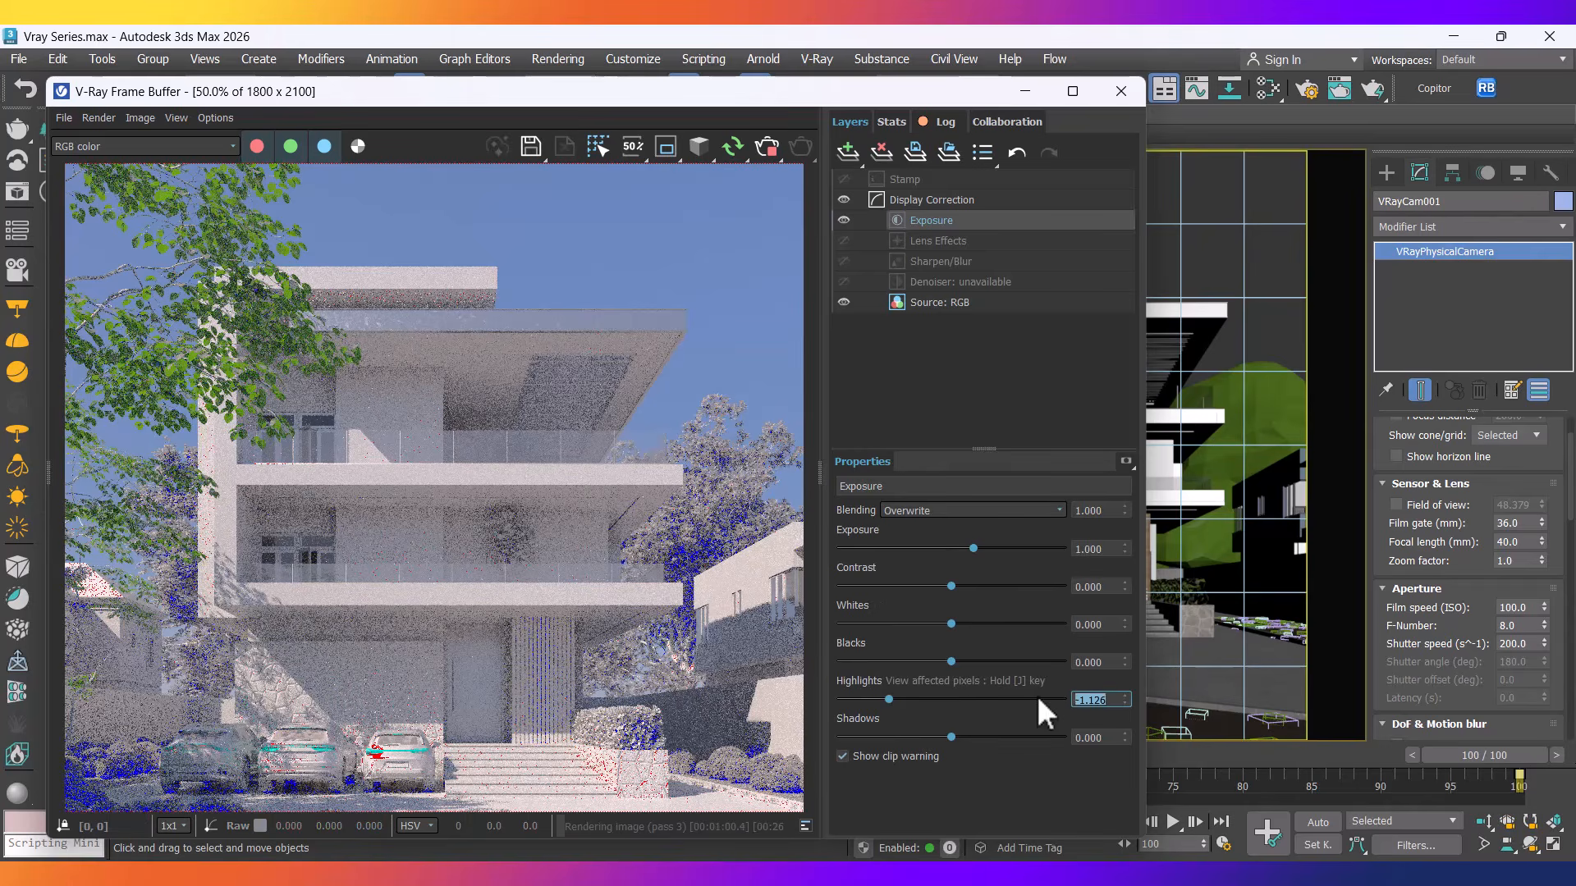
text(0)
click(1100, 662)
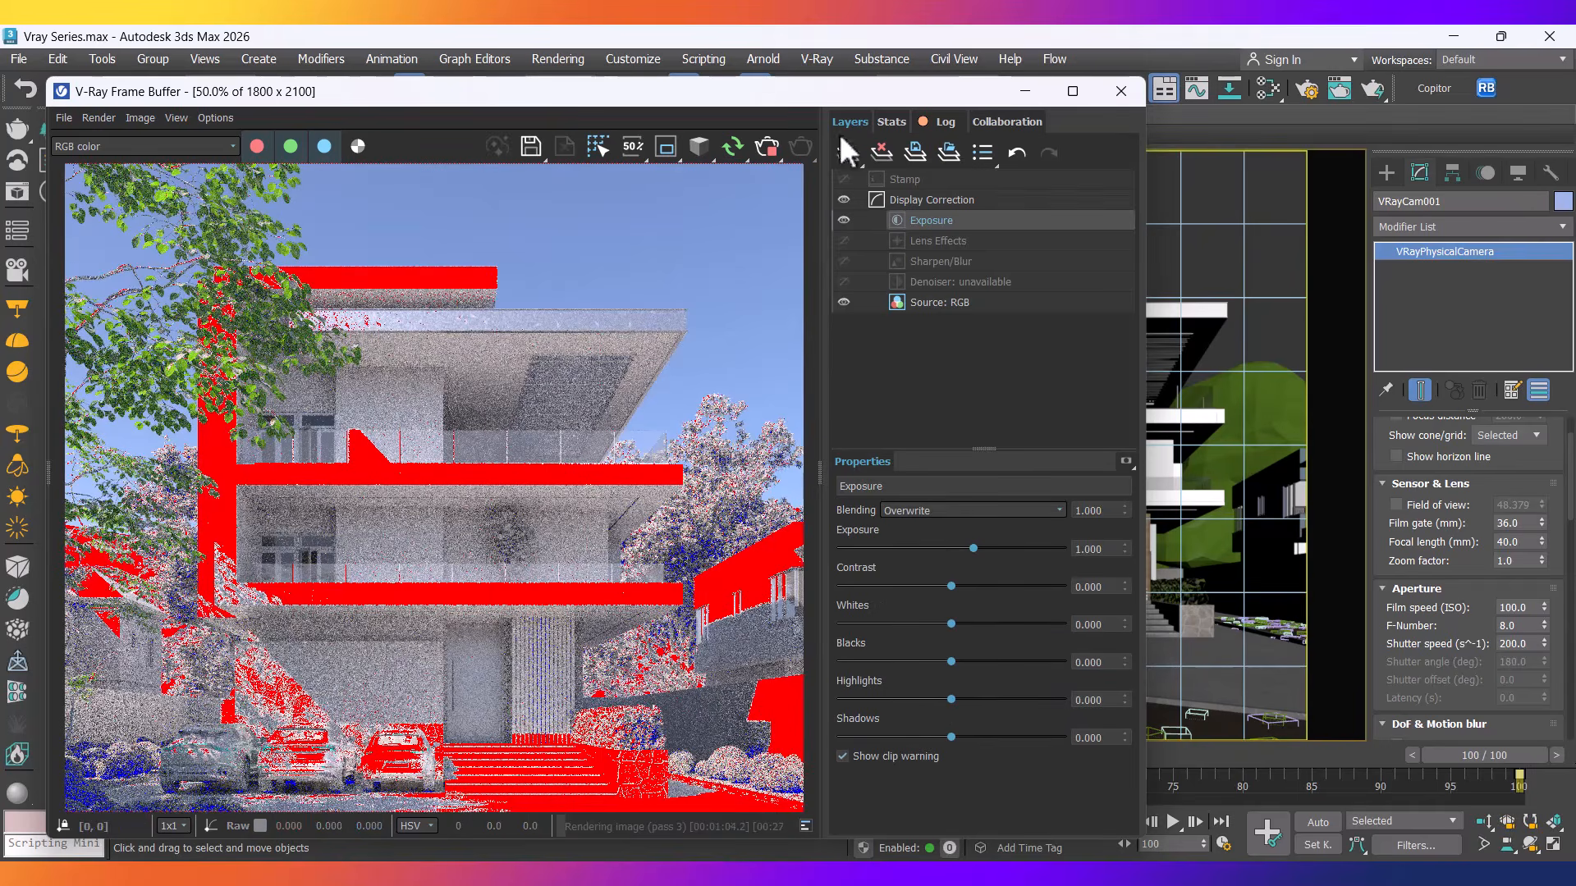
Add a Filmic tonemap layer to the frame buffer and check its effect on the render.
click(848, 153)
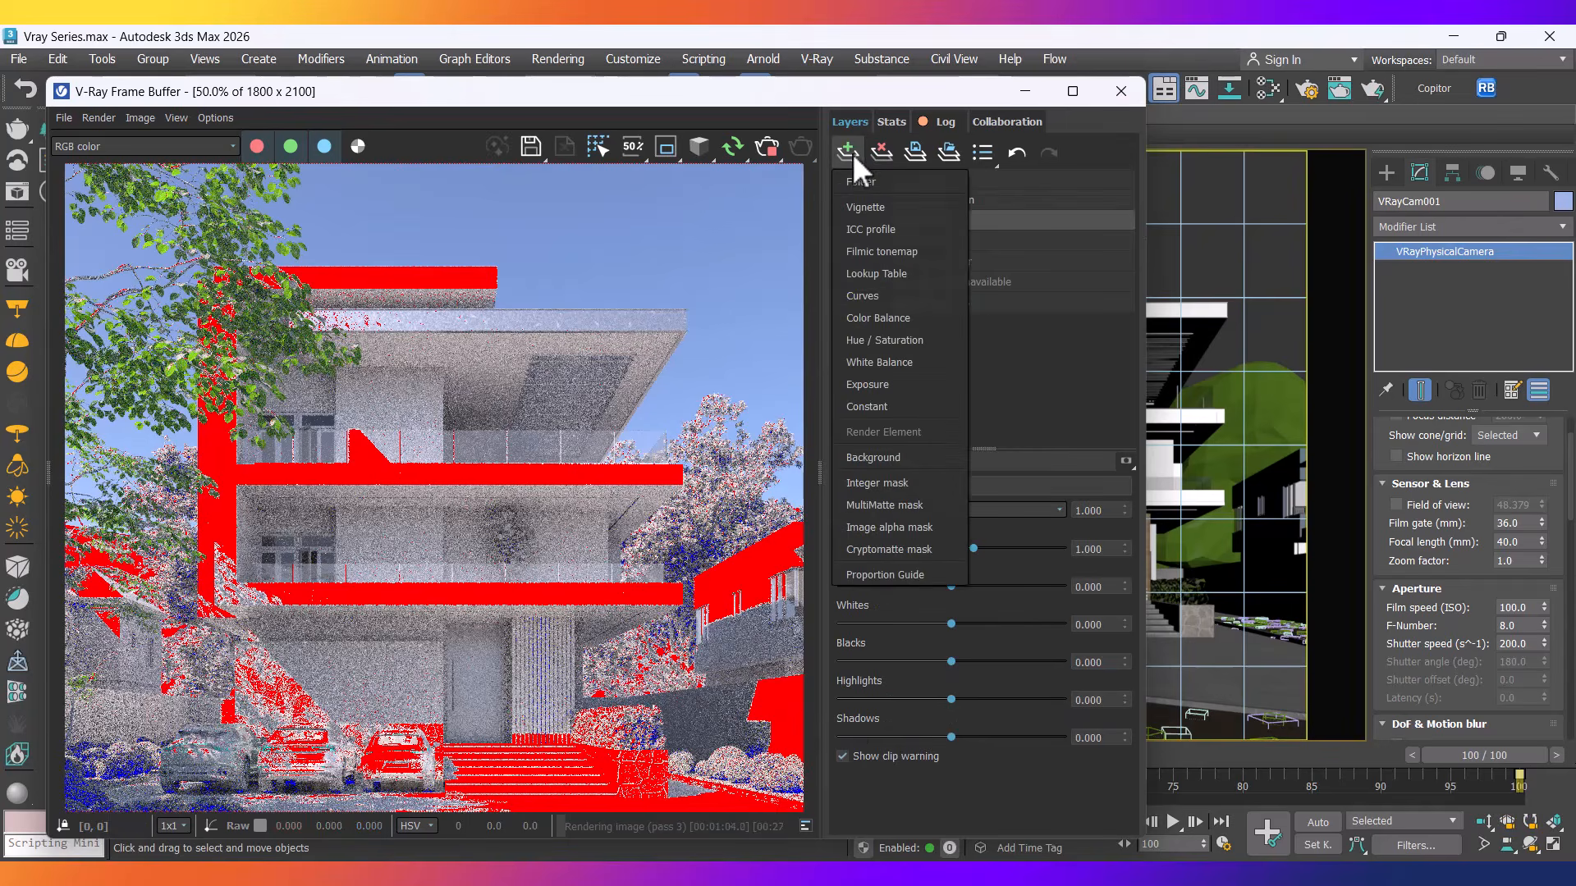
click(893, 249)
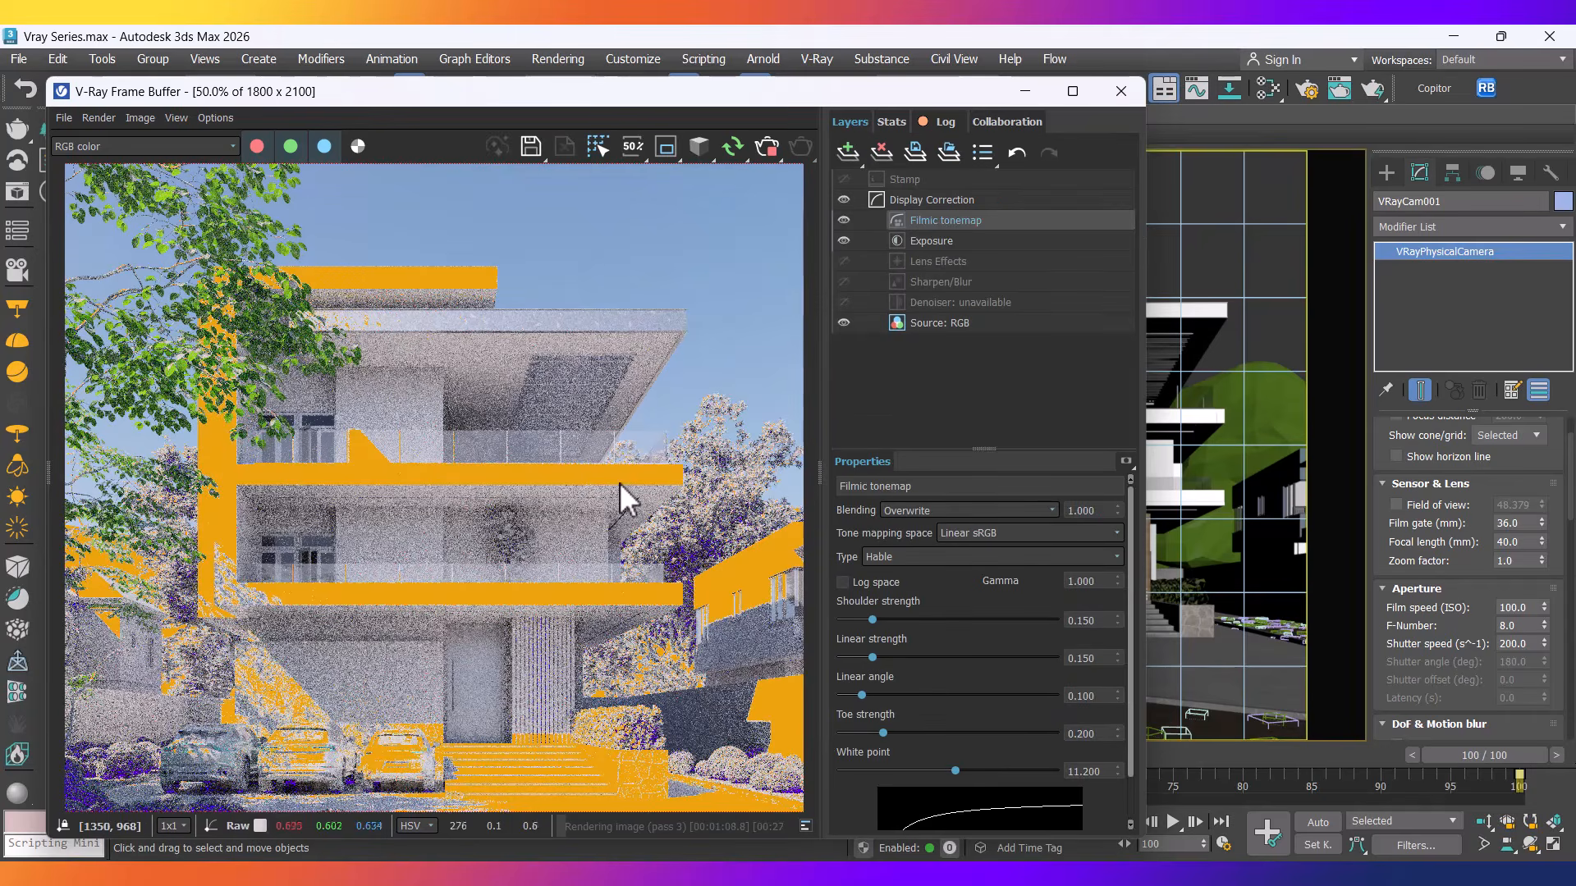
scroll(589, 481, down, 1)
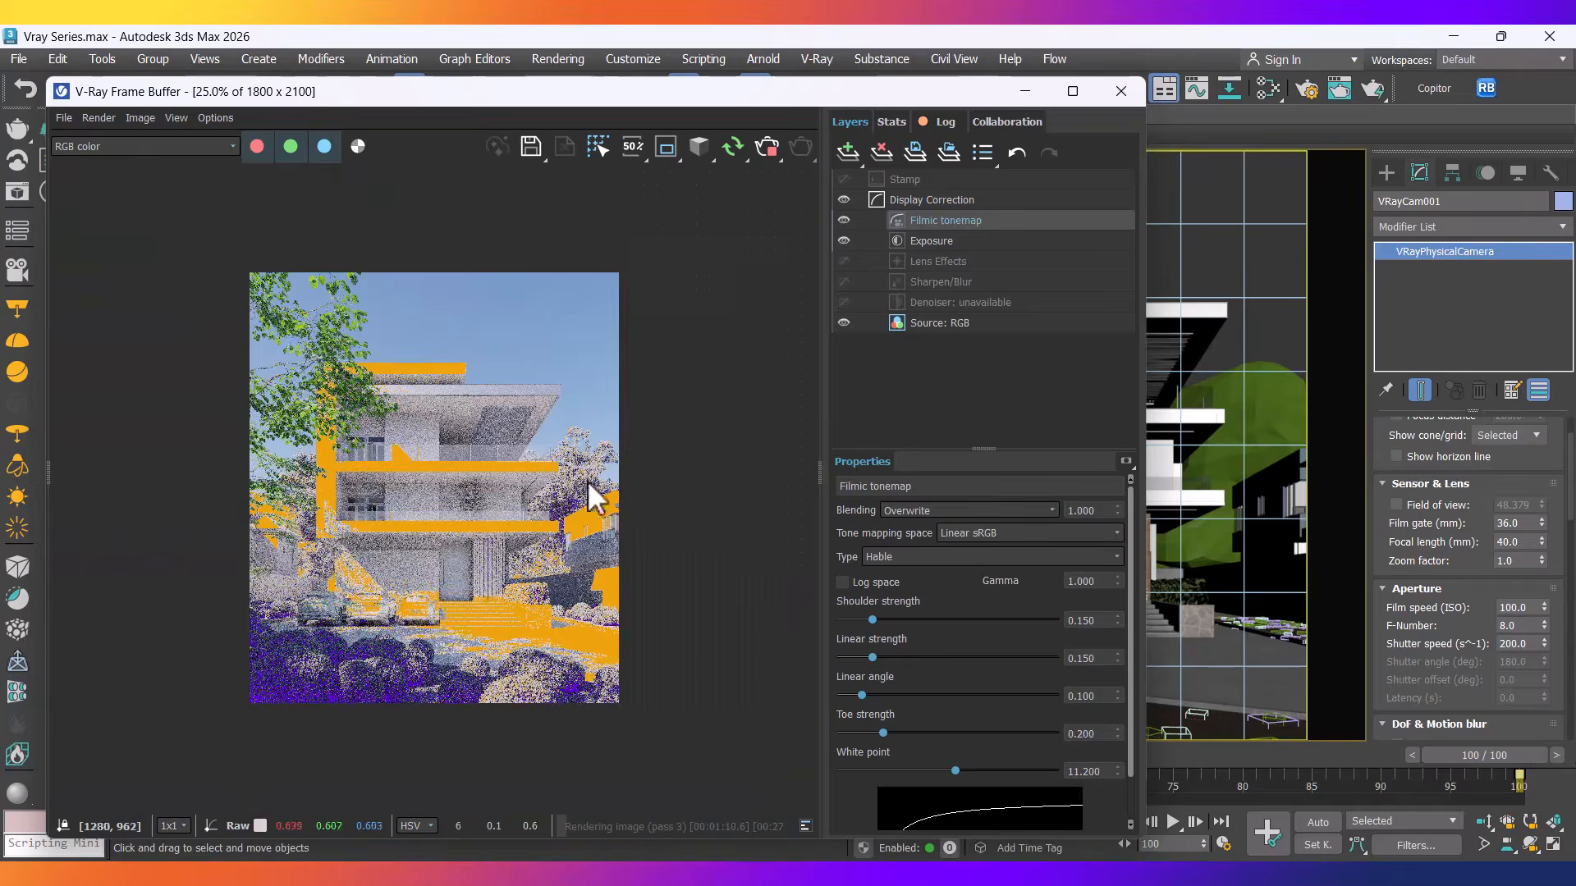
scroll(442, 618, up, 1)
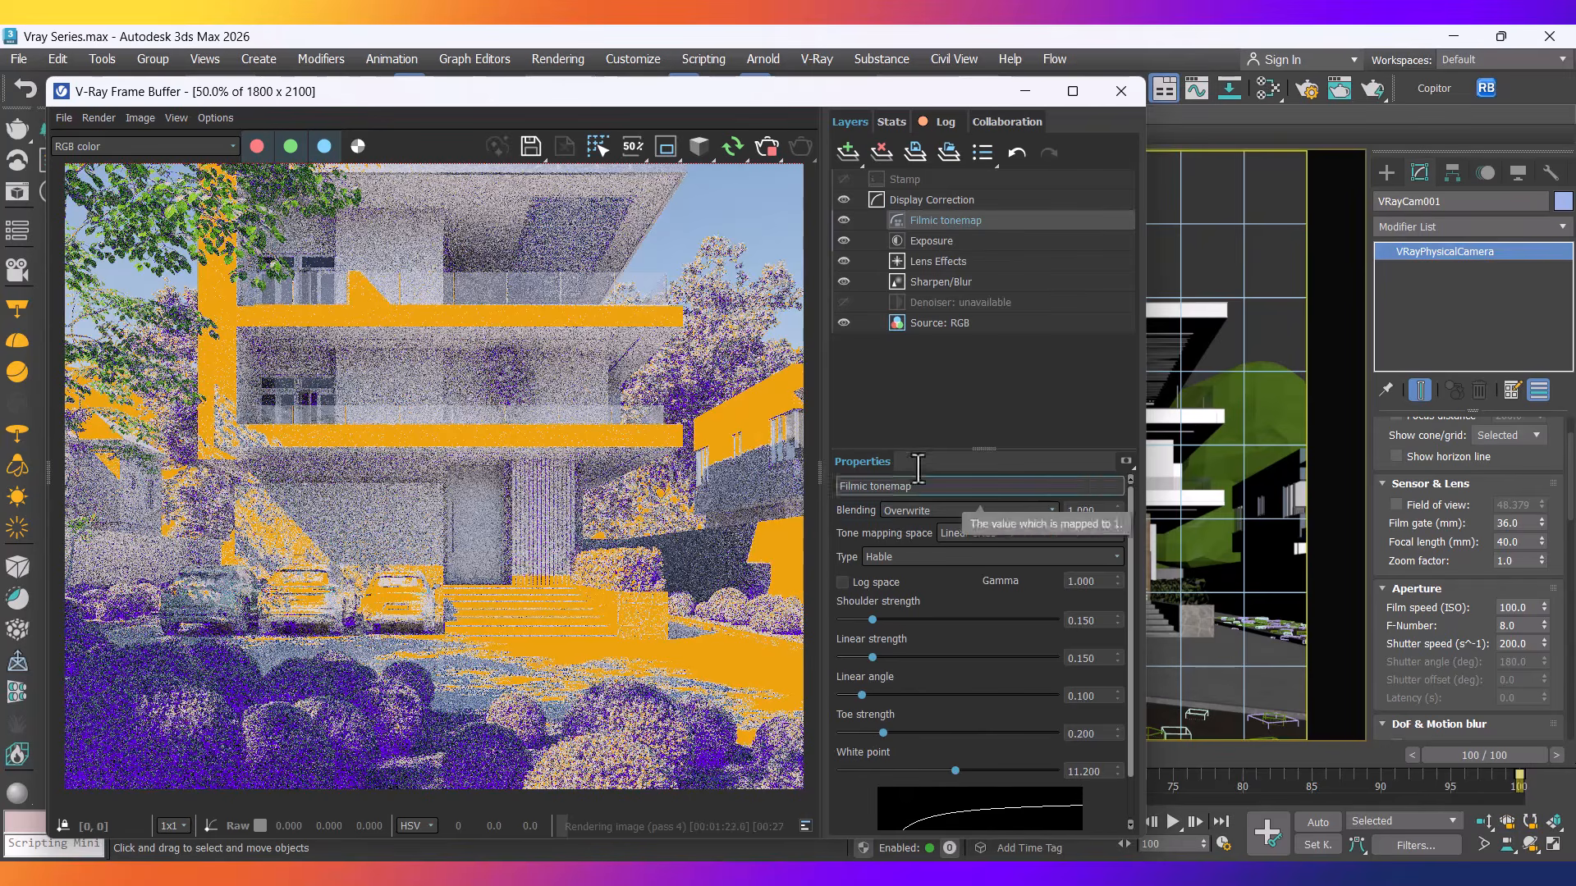
Lower the Exposure layer's highlights to about -0.98 and turn off the clip warning.
click(924, 240)
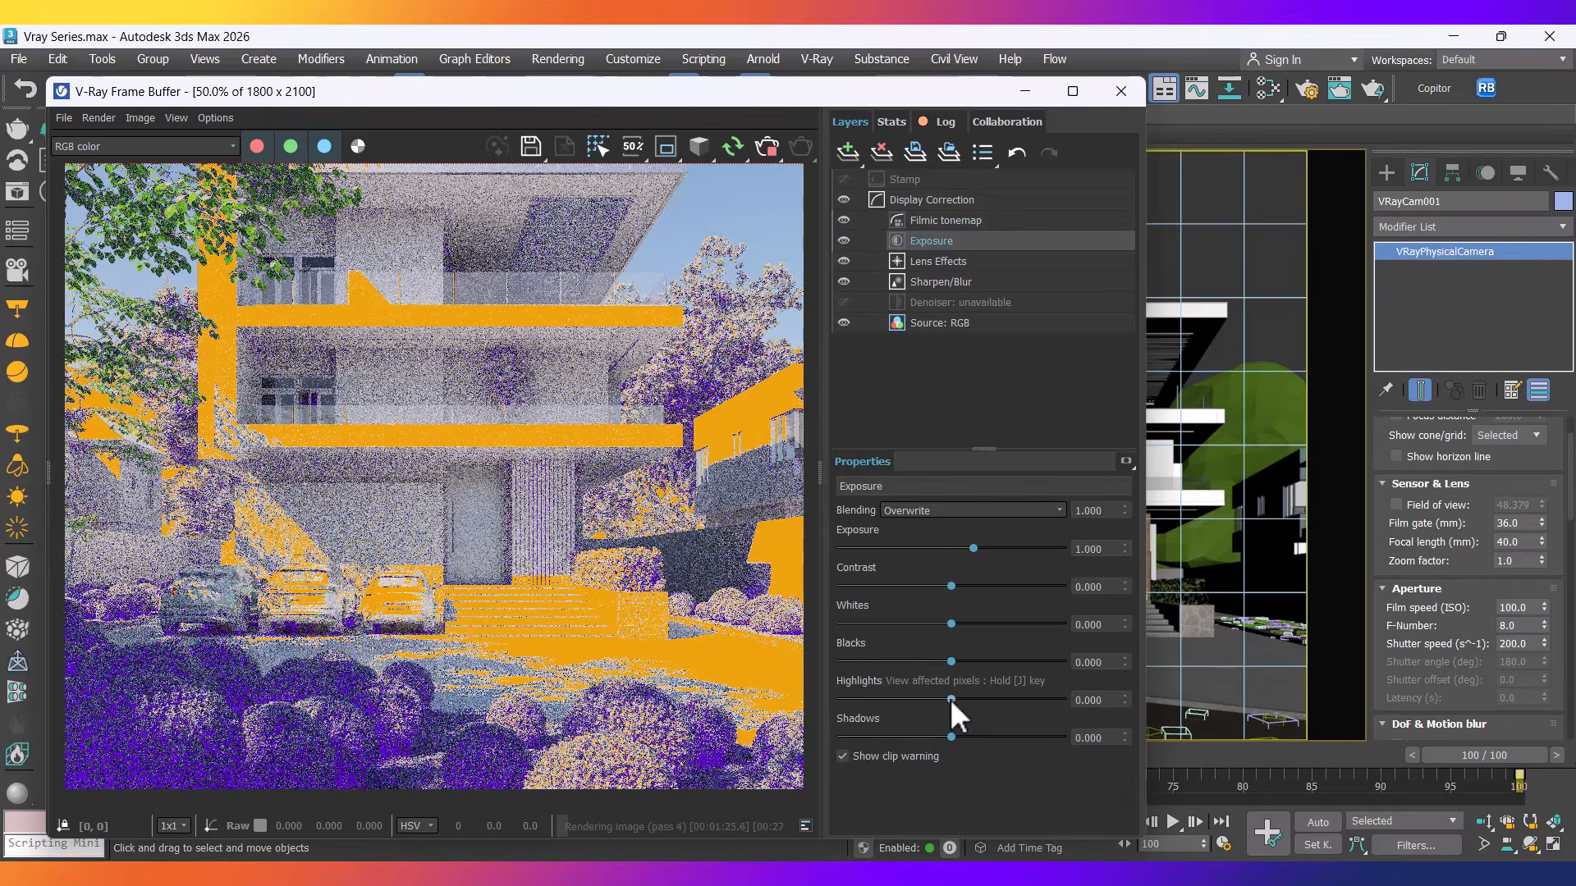
drag(951, 699, 873, 697)
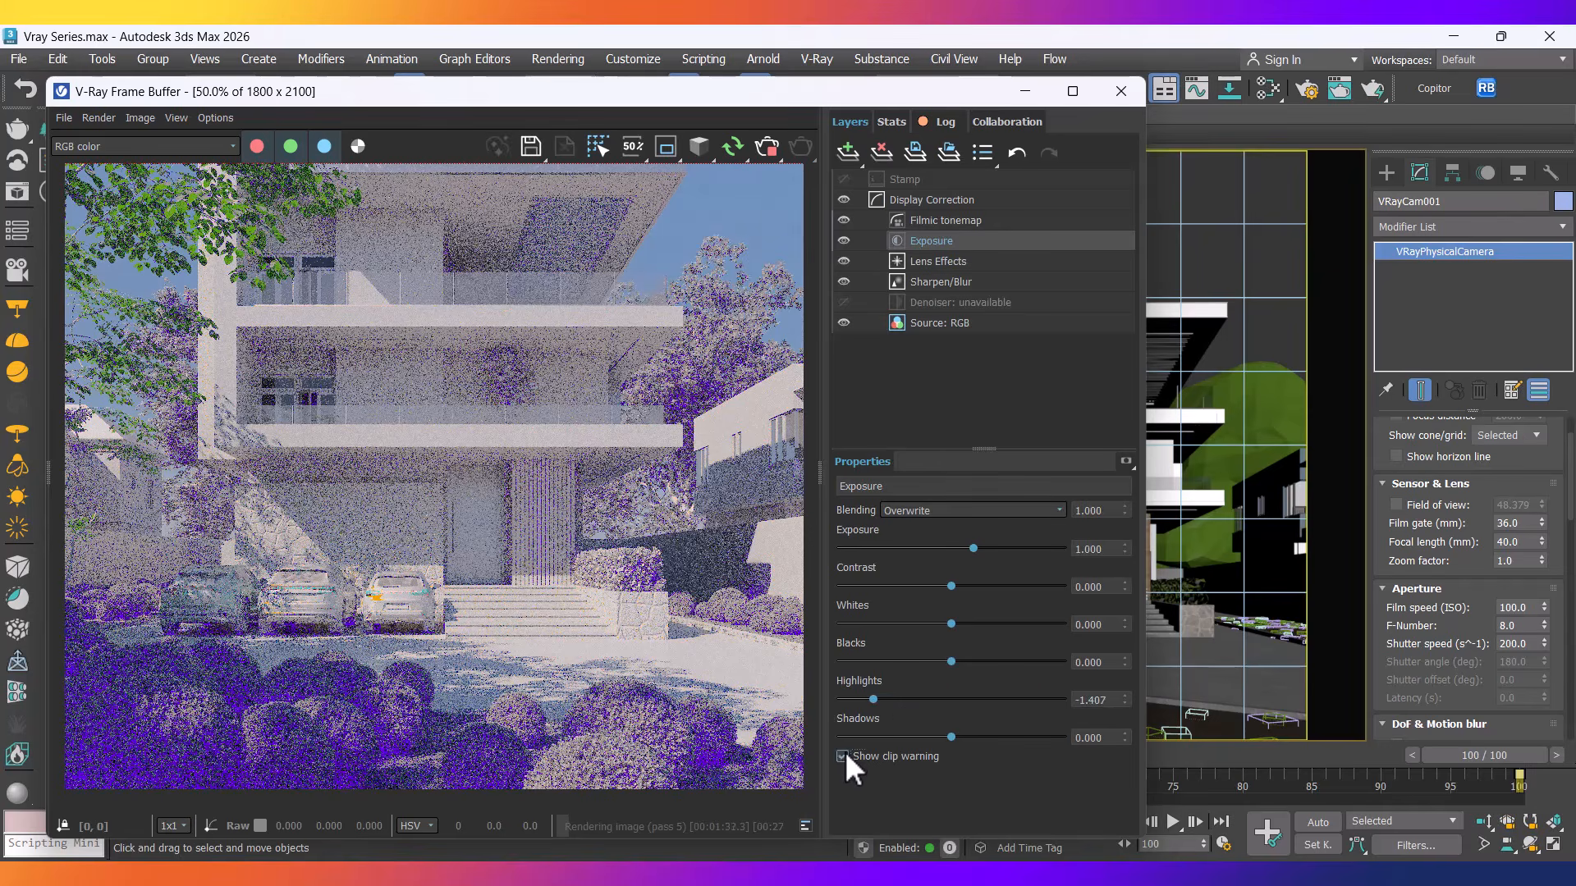
click(843, 754)
scroll(508, 649, down, 3)
scroll(410, 534, up, 3)
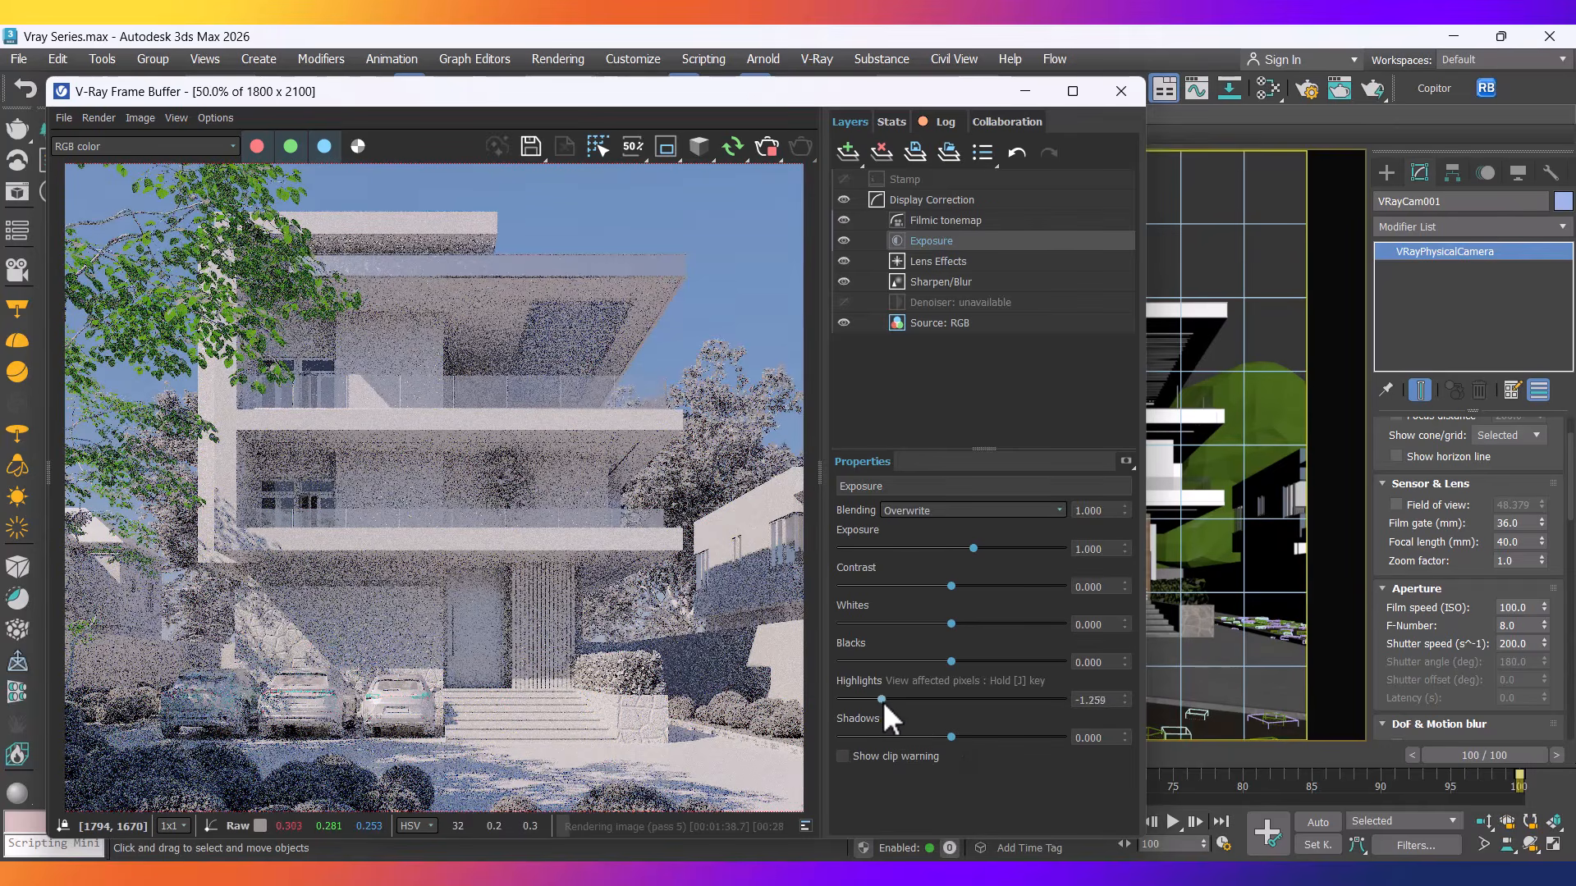
drag(883, 701, 898, 702)
scroll(424, 545, down, 3)
scroll(423, 545, up, 3)
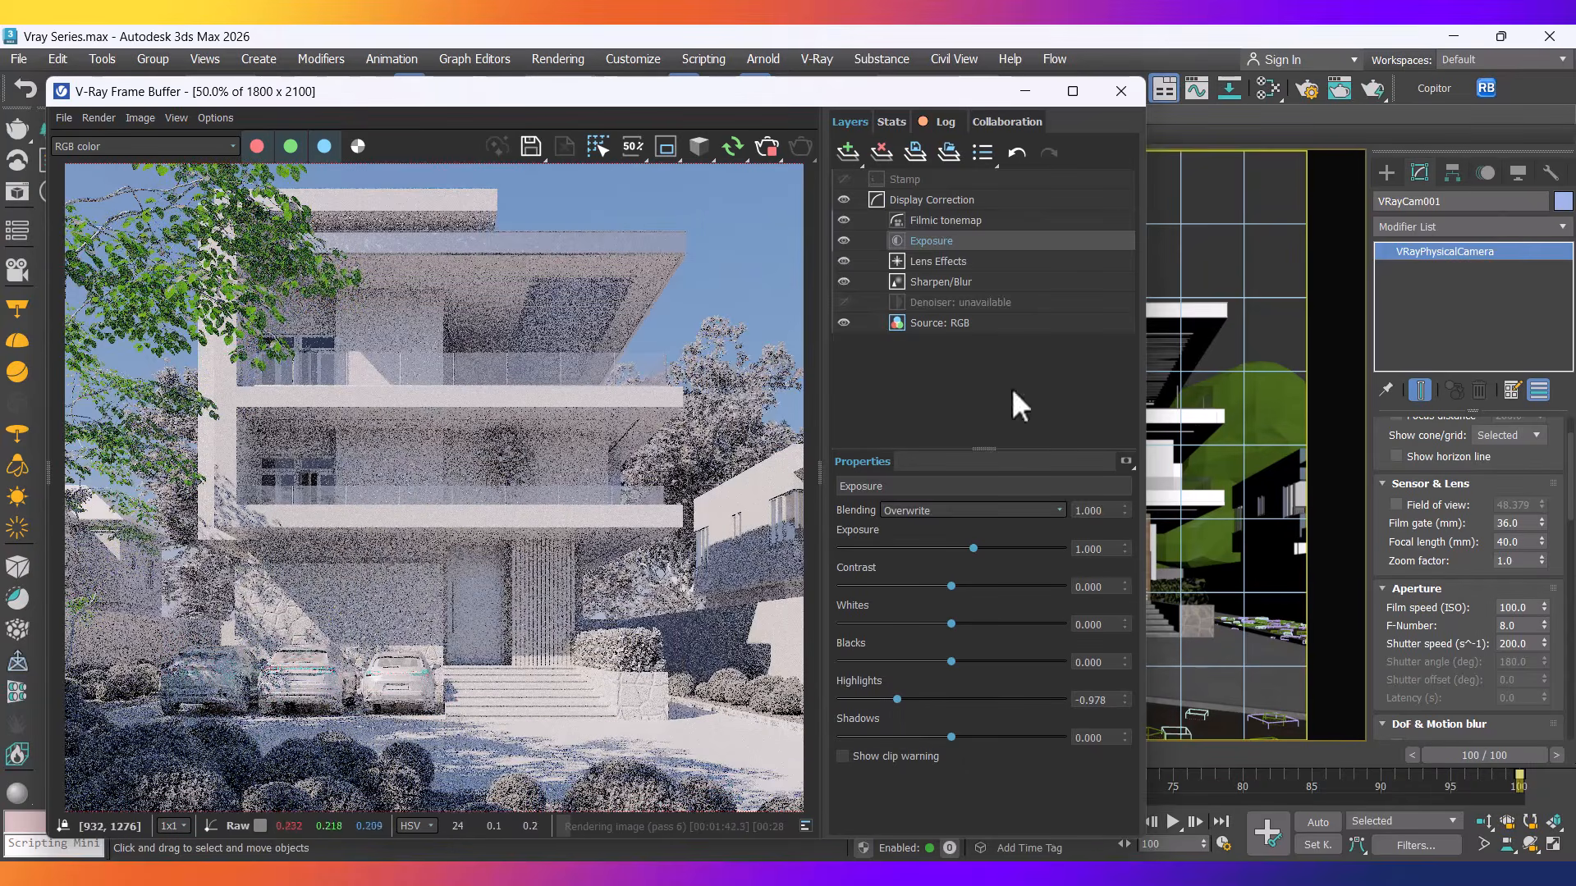
Lower the Filmic tonemap layer's white point to about 2.38.
click(931, 215)
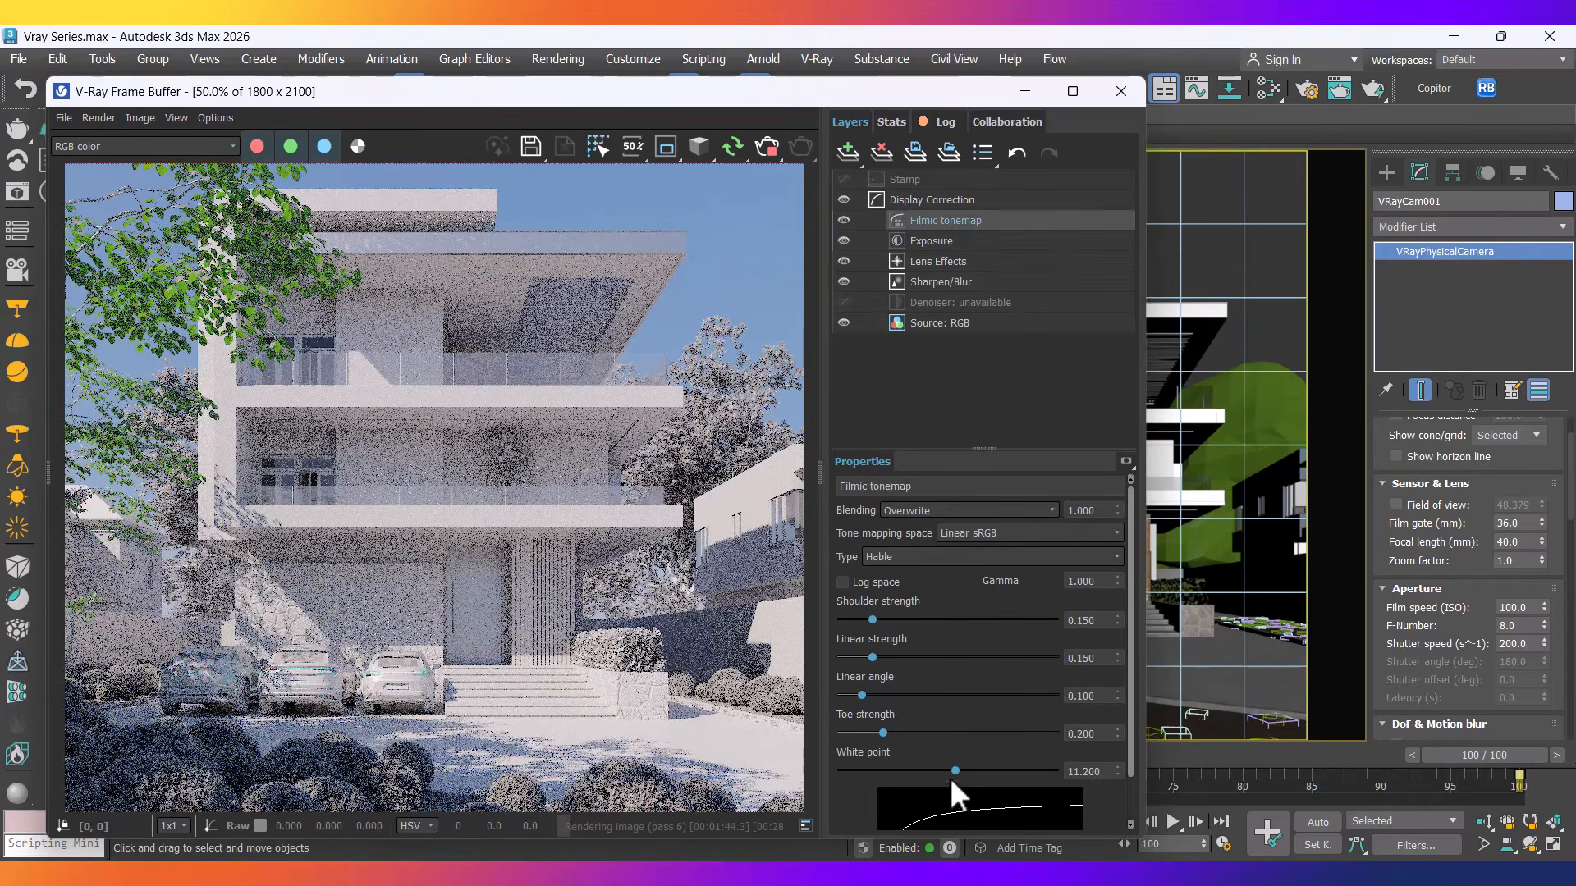
drag(954, 770, 859, 772)
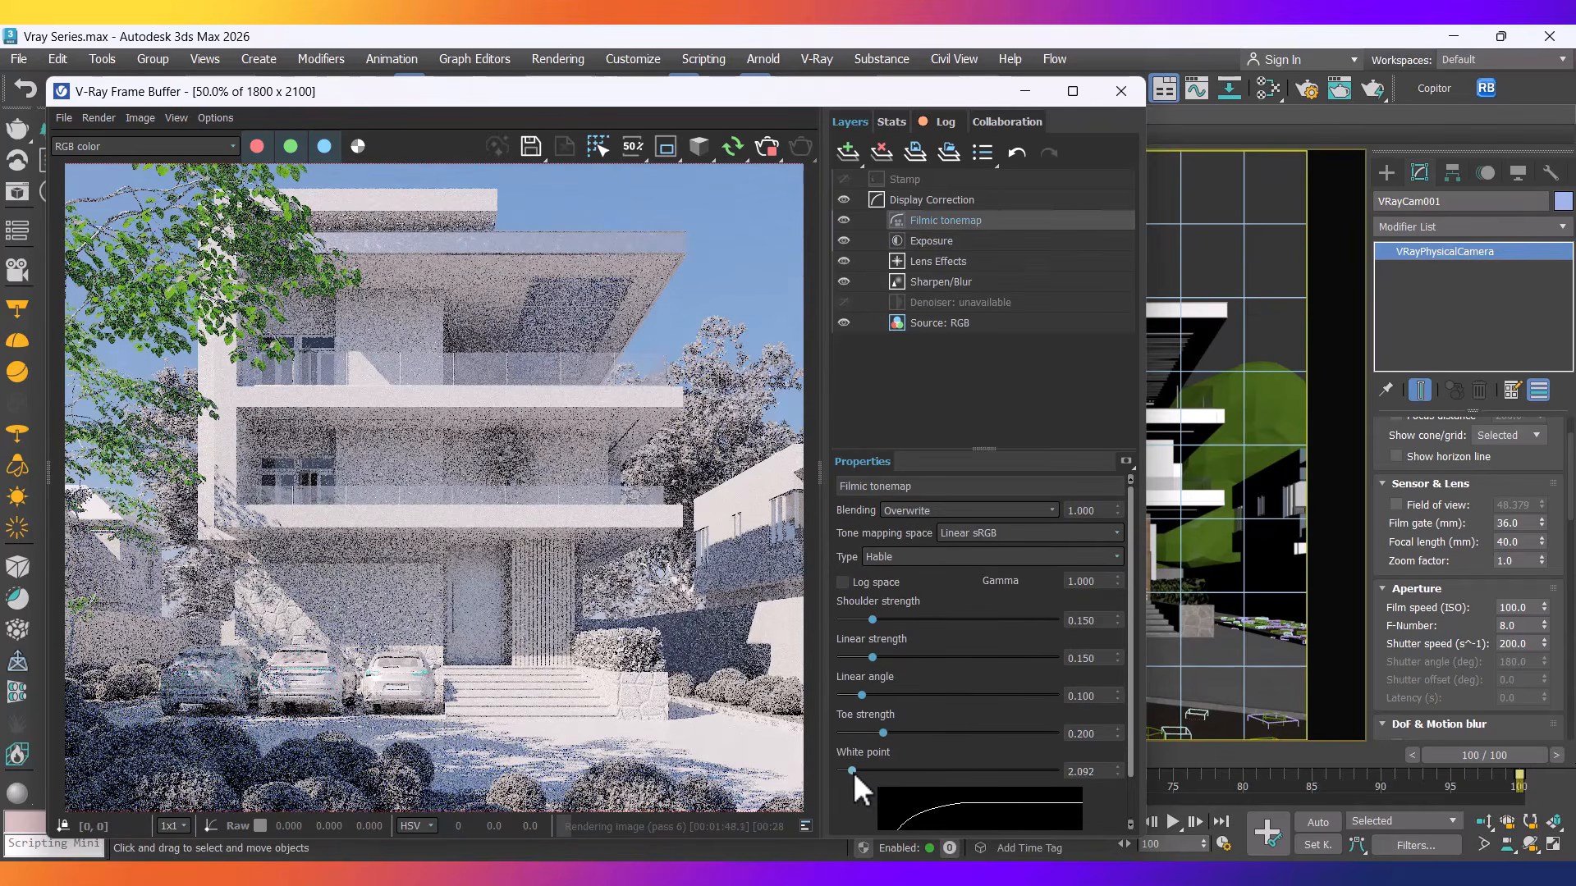
drag(853, 772, 855, 771)
Examine the tone-mapped render up close at the entrance steps, driveway and balconies, and as a whole.
scroll(517, 593, down, 1)
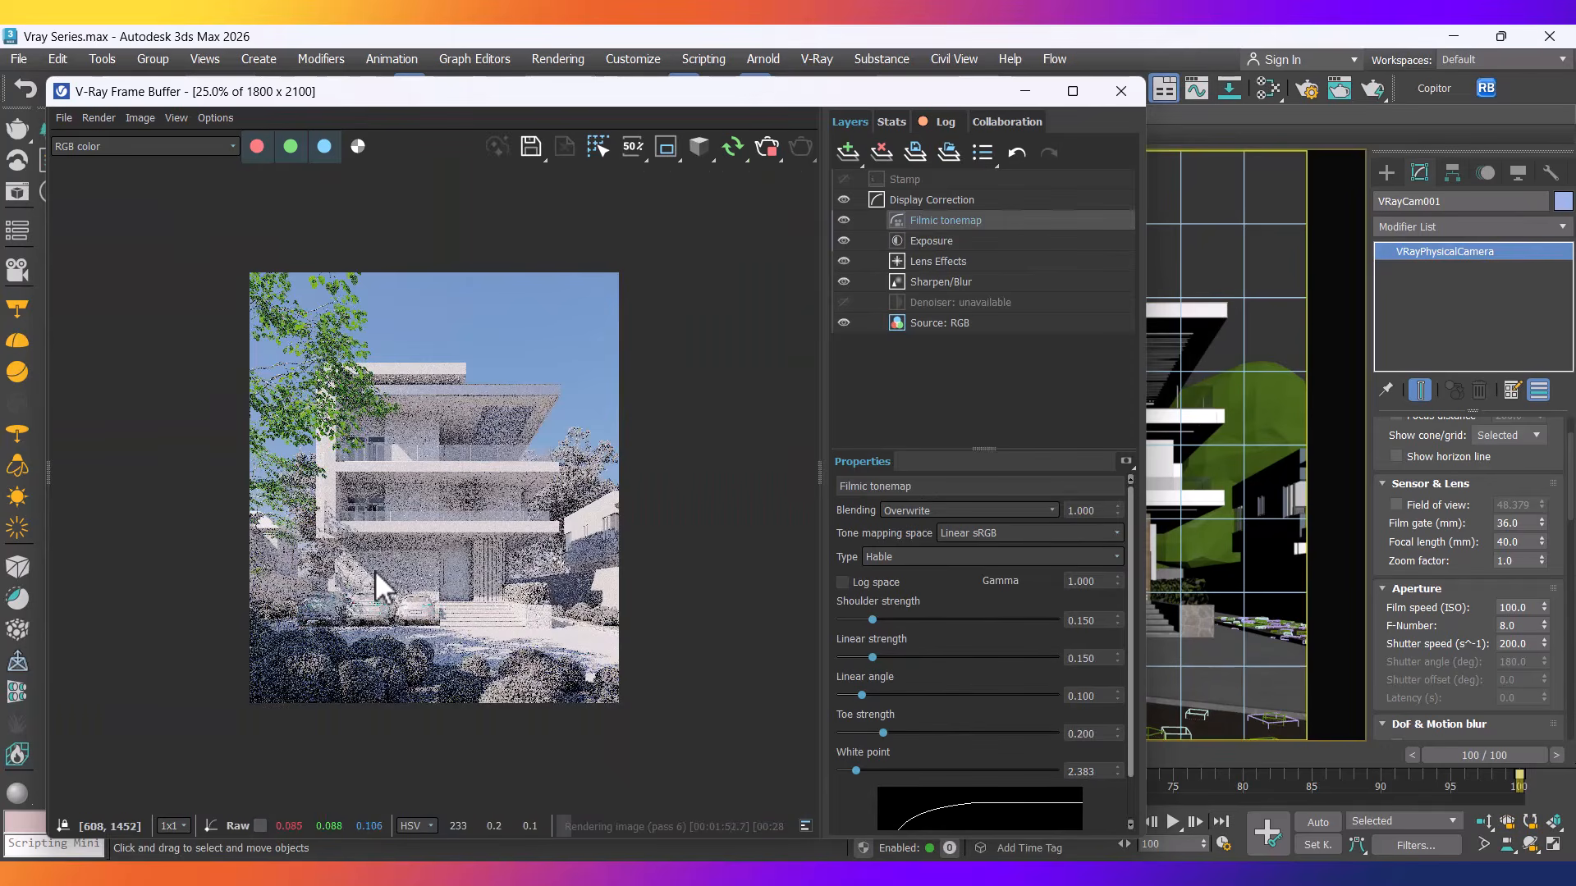
scroll(486, 580, up, 1)
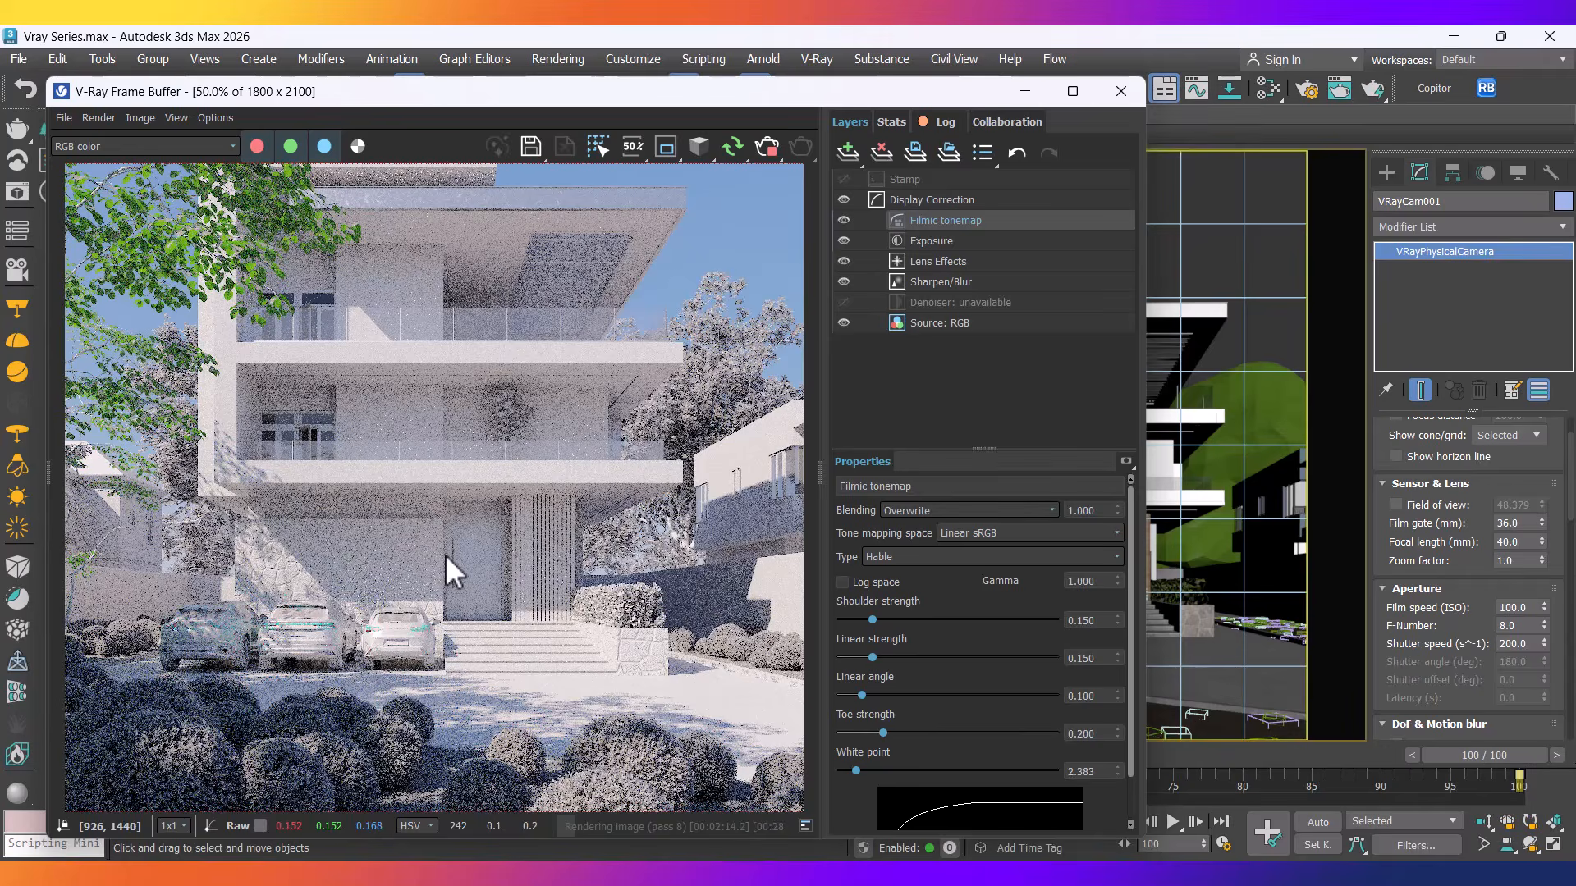
scroll(495, 663, up, 2)
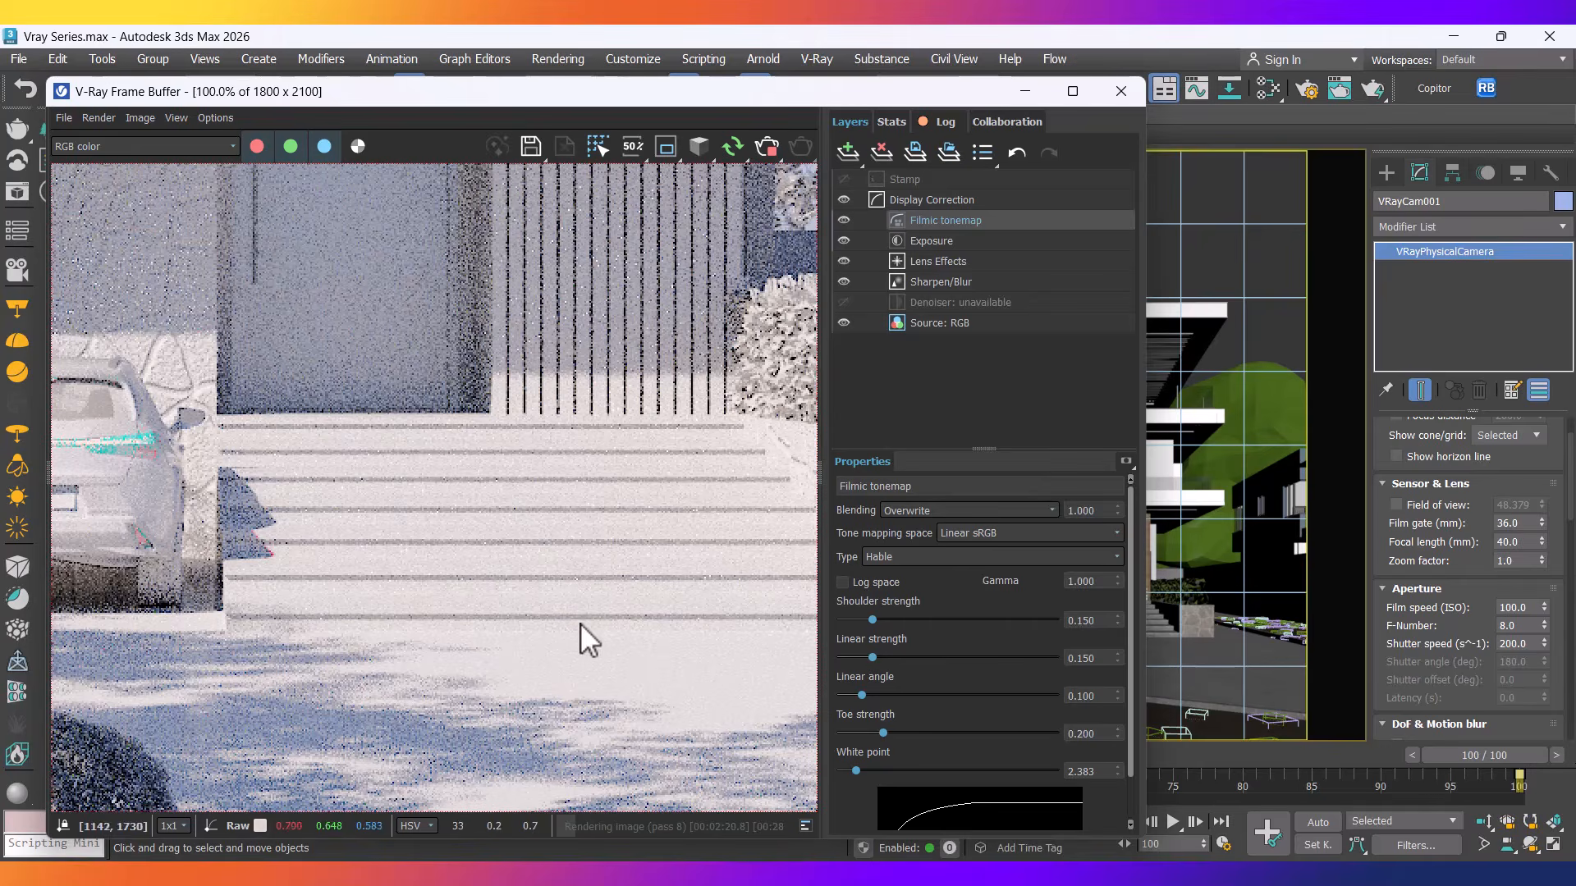
scroll(579, 626, down, 2)
scroll(529, 441, up, 2)
scroll(535, 440, down, 1)
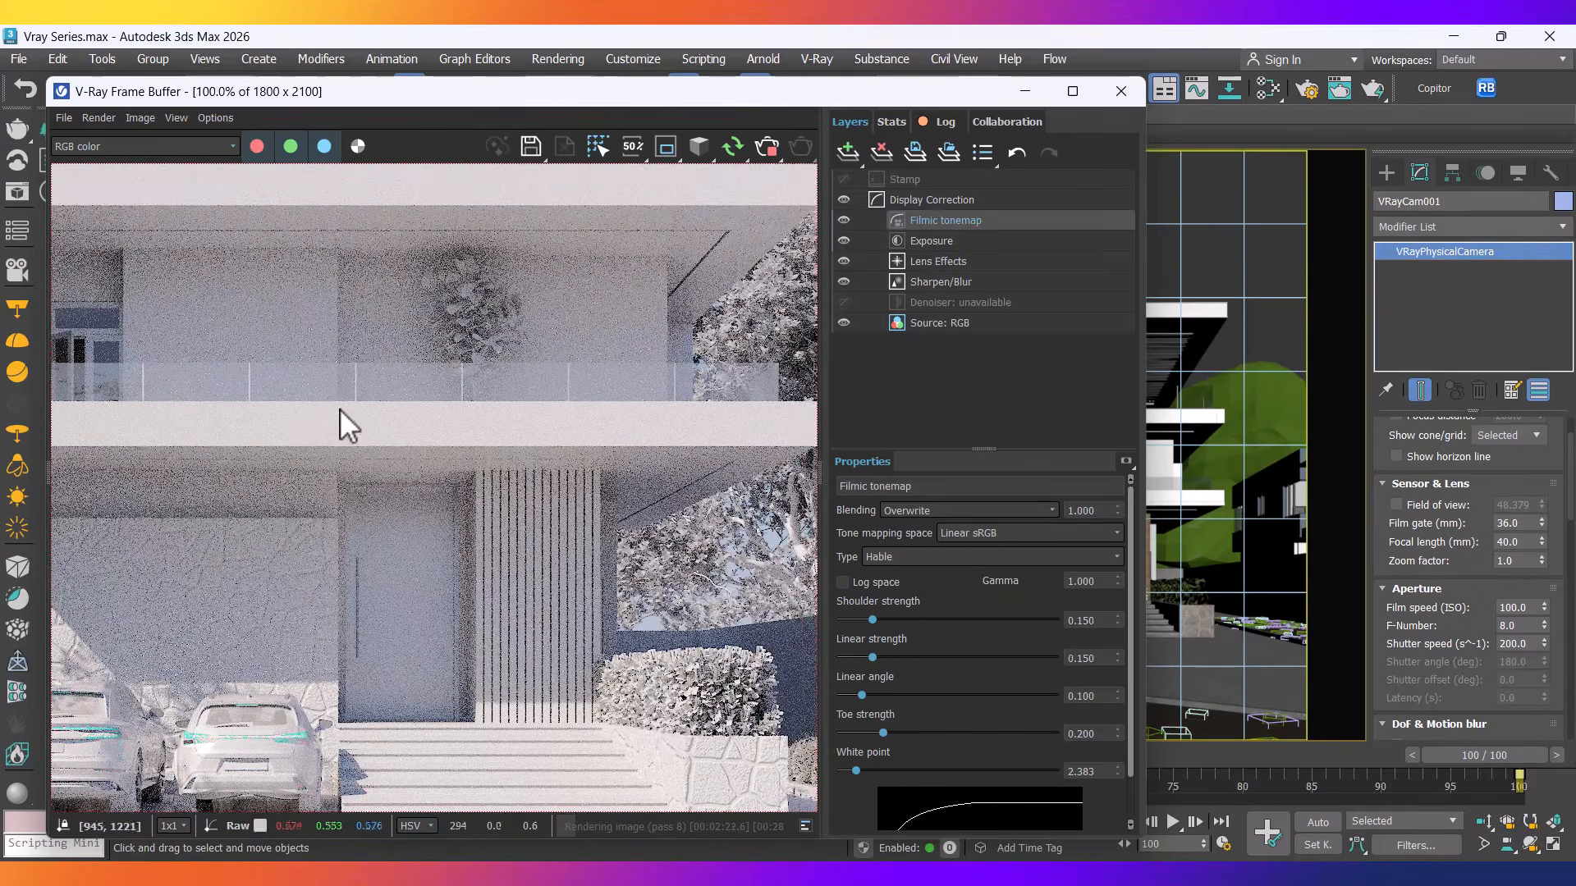
scroll(383, 447, down, 2)
scroll(414, 450, up, 1)
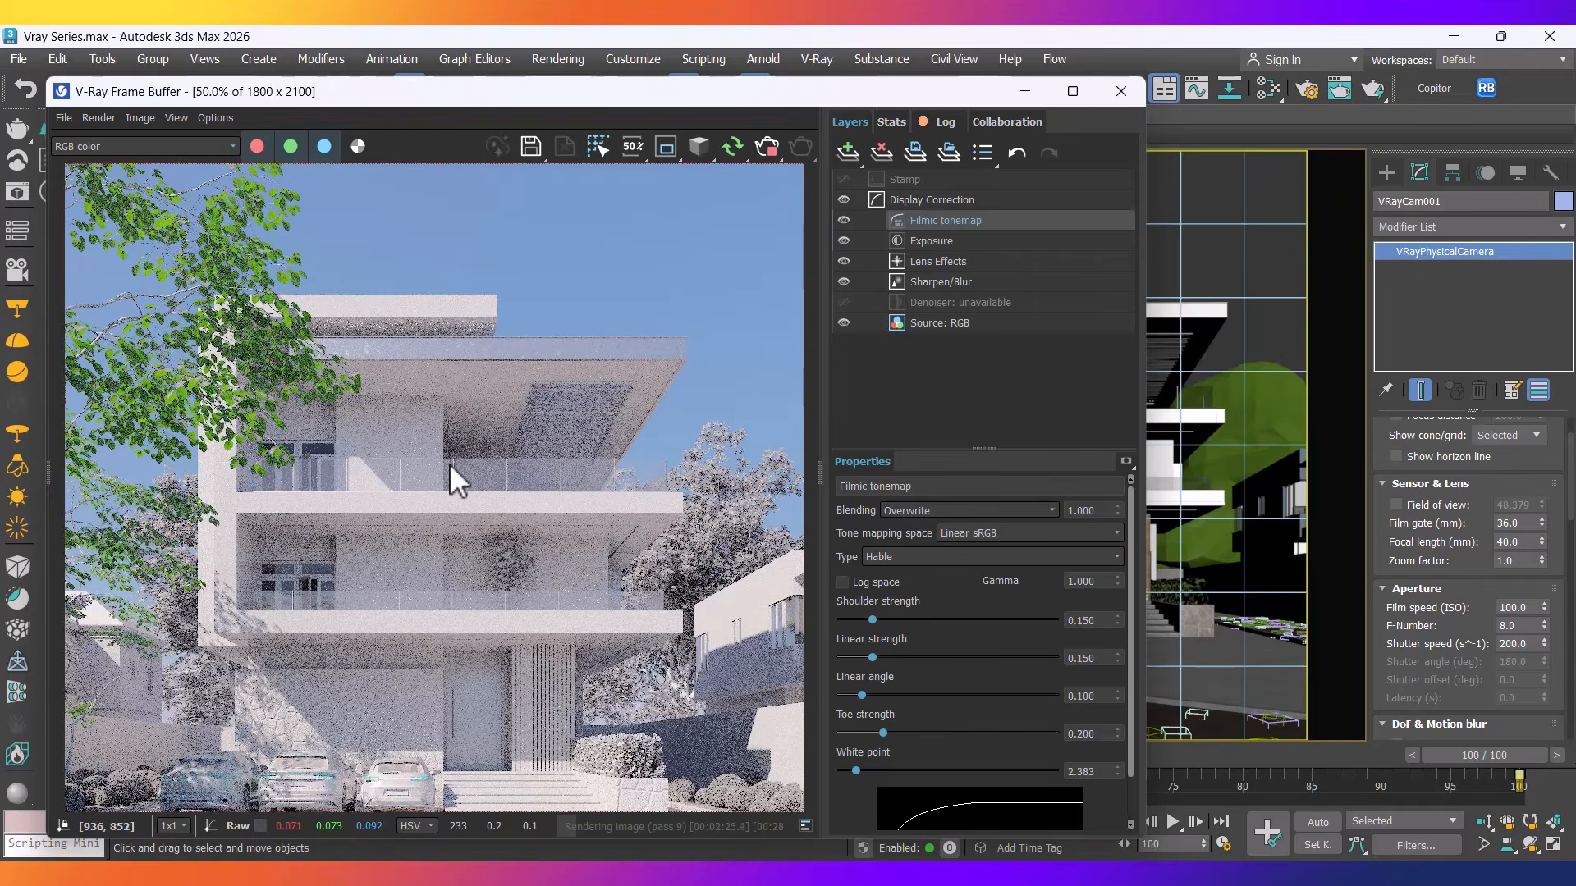
Try the VRaySun directly facing the house front, at about X 91885, Y 10803, and bring back the frame buffer.
click(1037, 92)
click(427, 566)
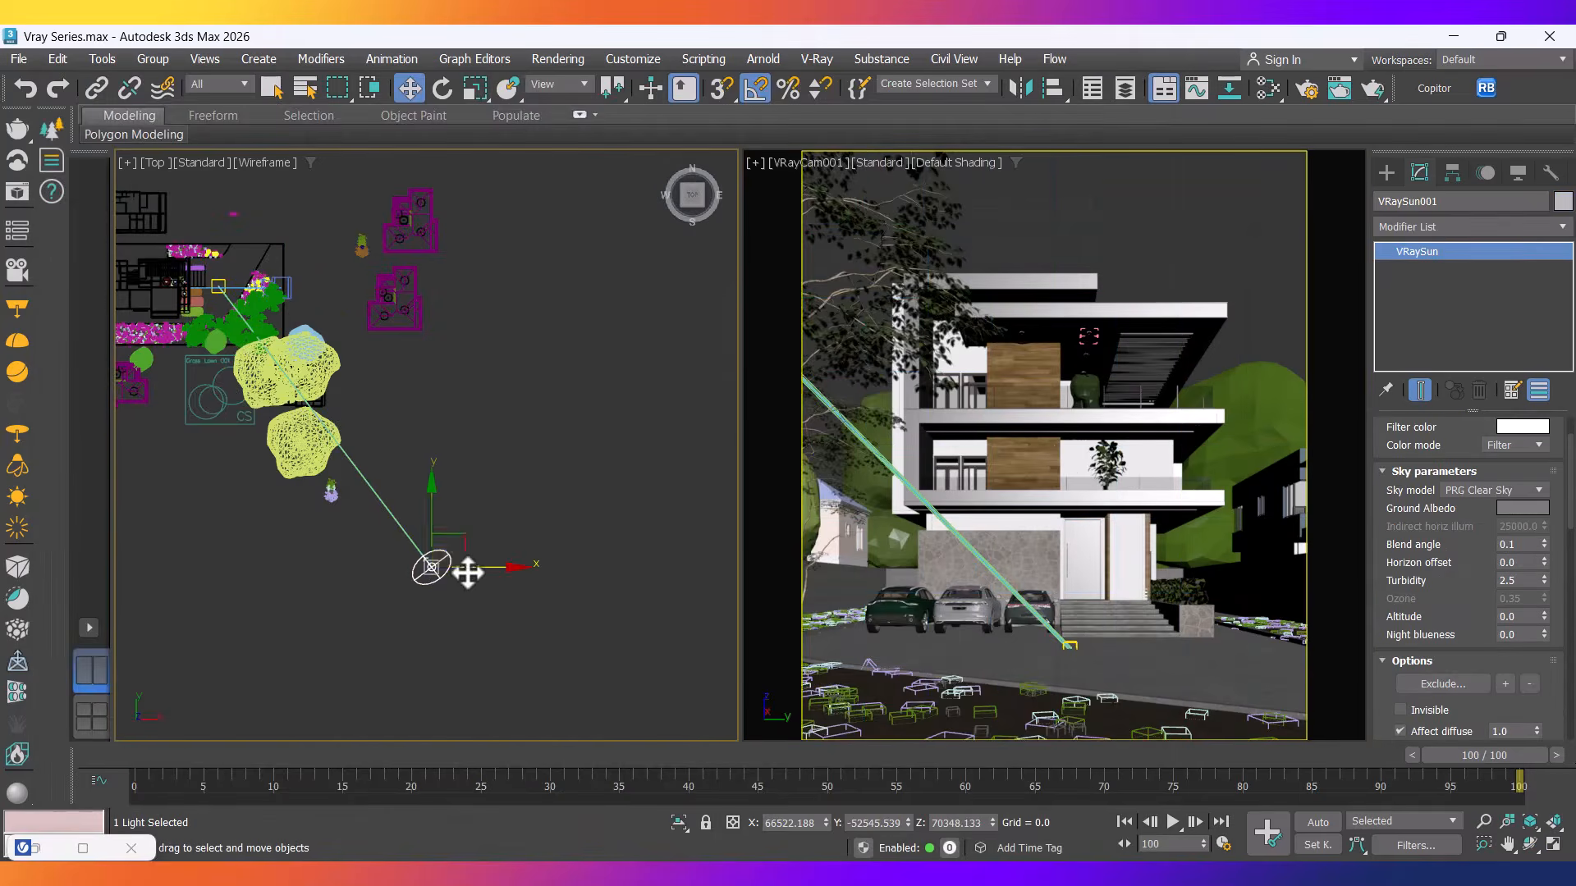
drag(462, 552, 576, 281)
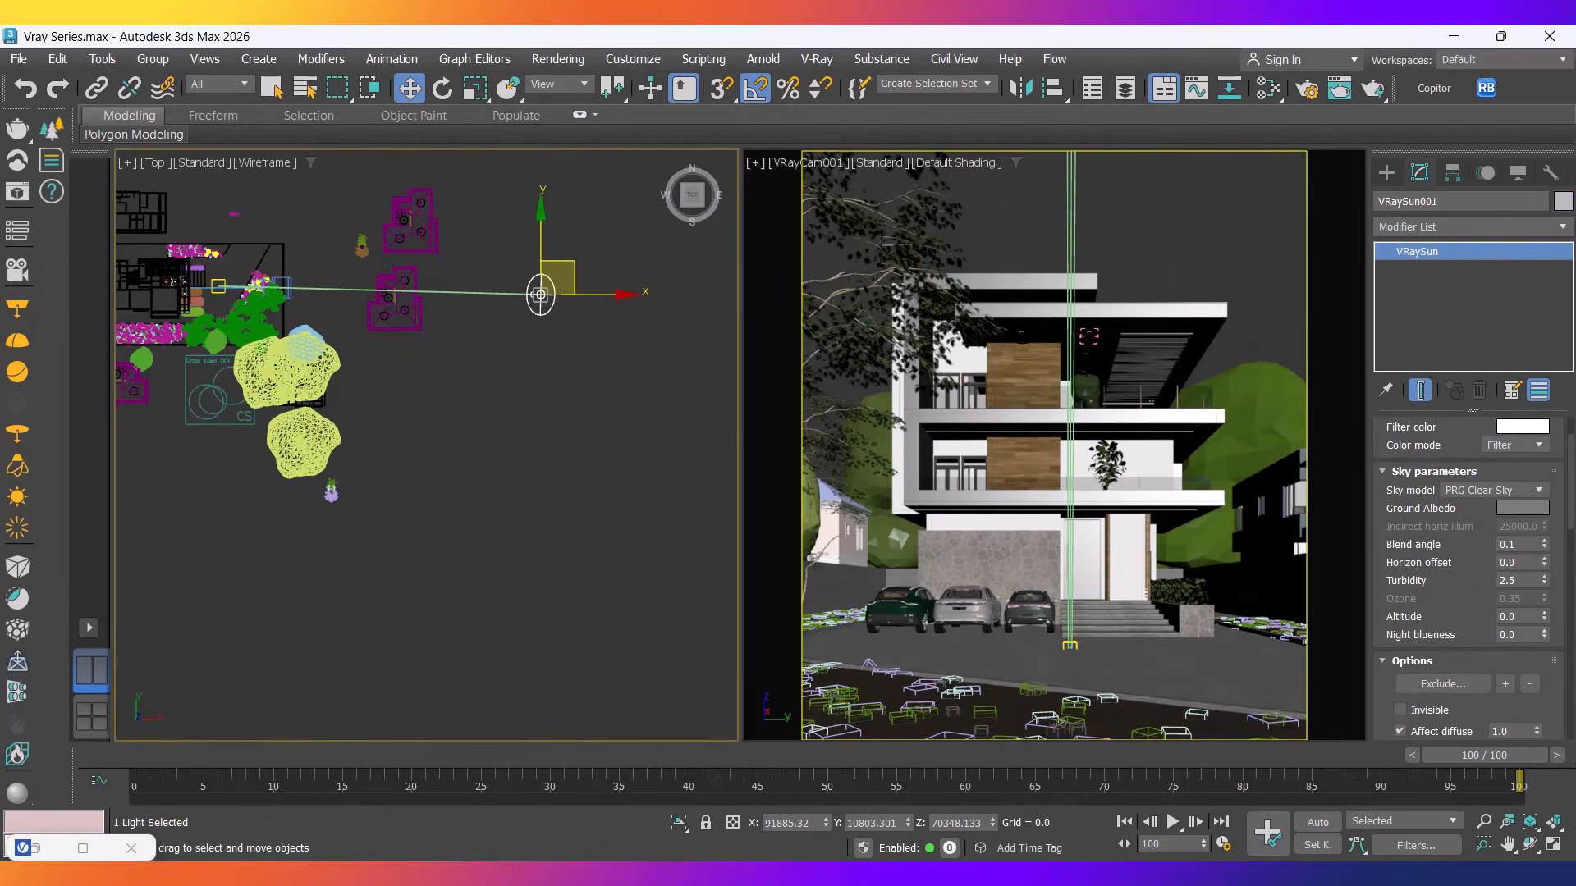
double_click(42, 850)
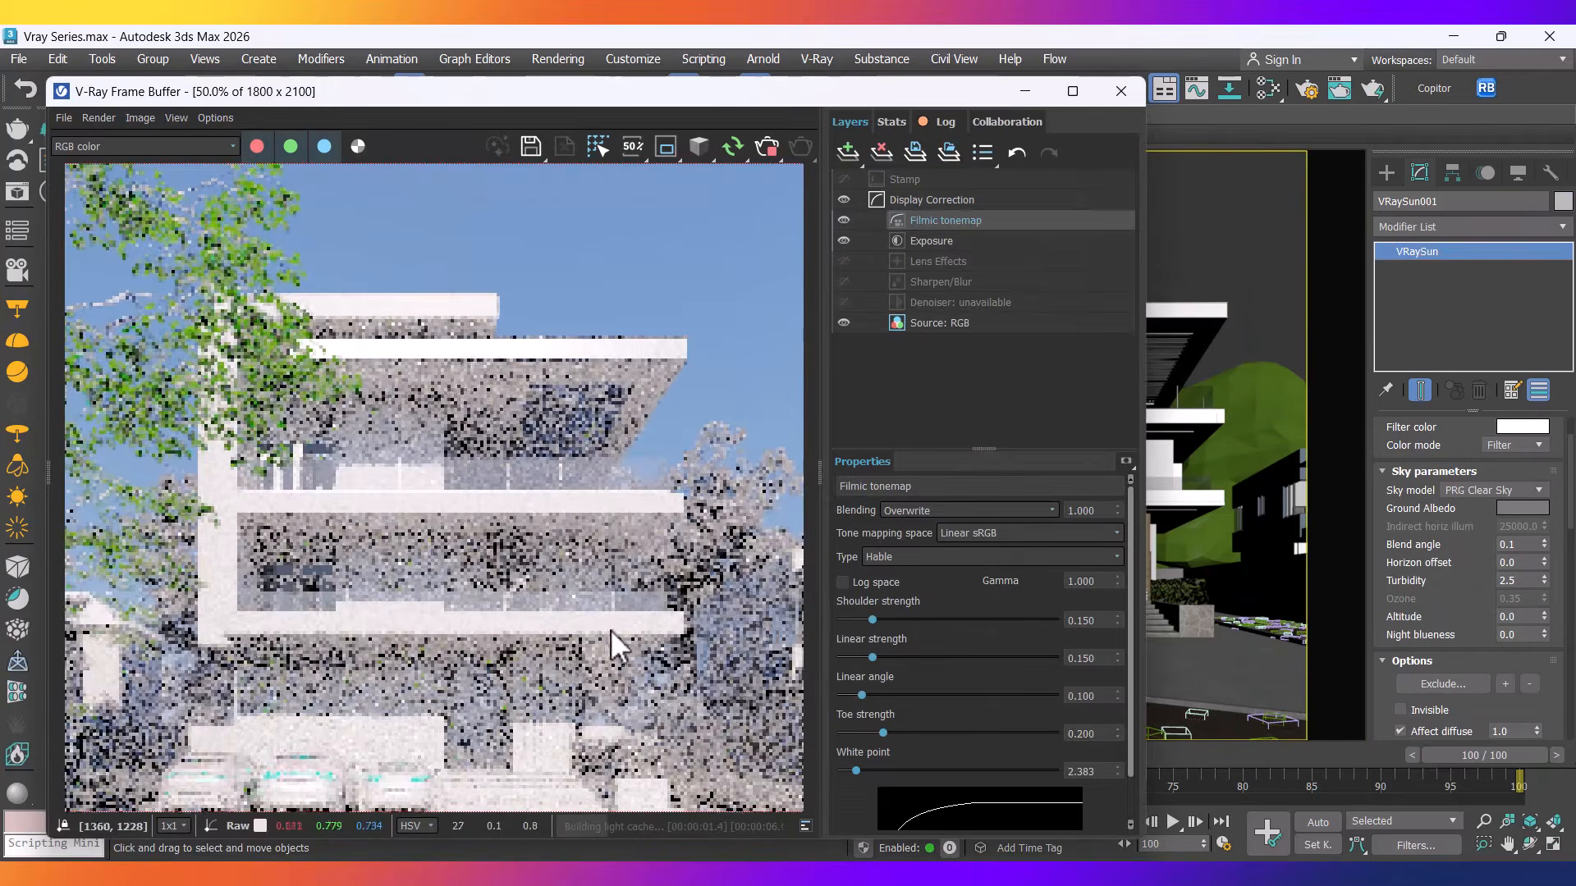
Examine how the frontal sun lights the facade, balconies and white side wall in the render.
scroll(386, 701, down, 2)
scroll(449, 603, up, 2)
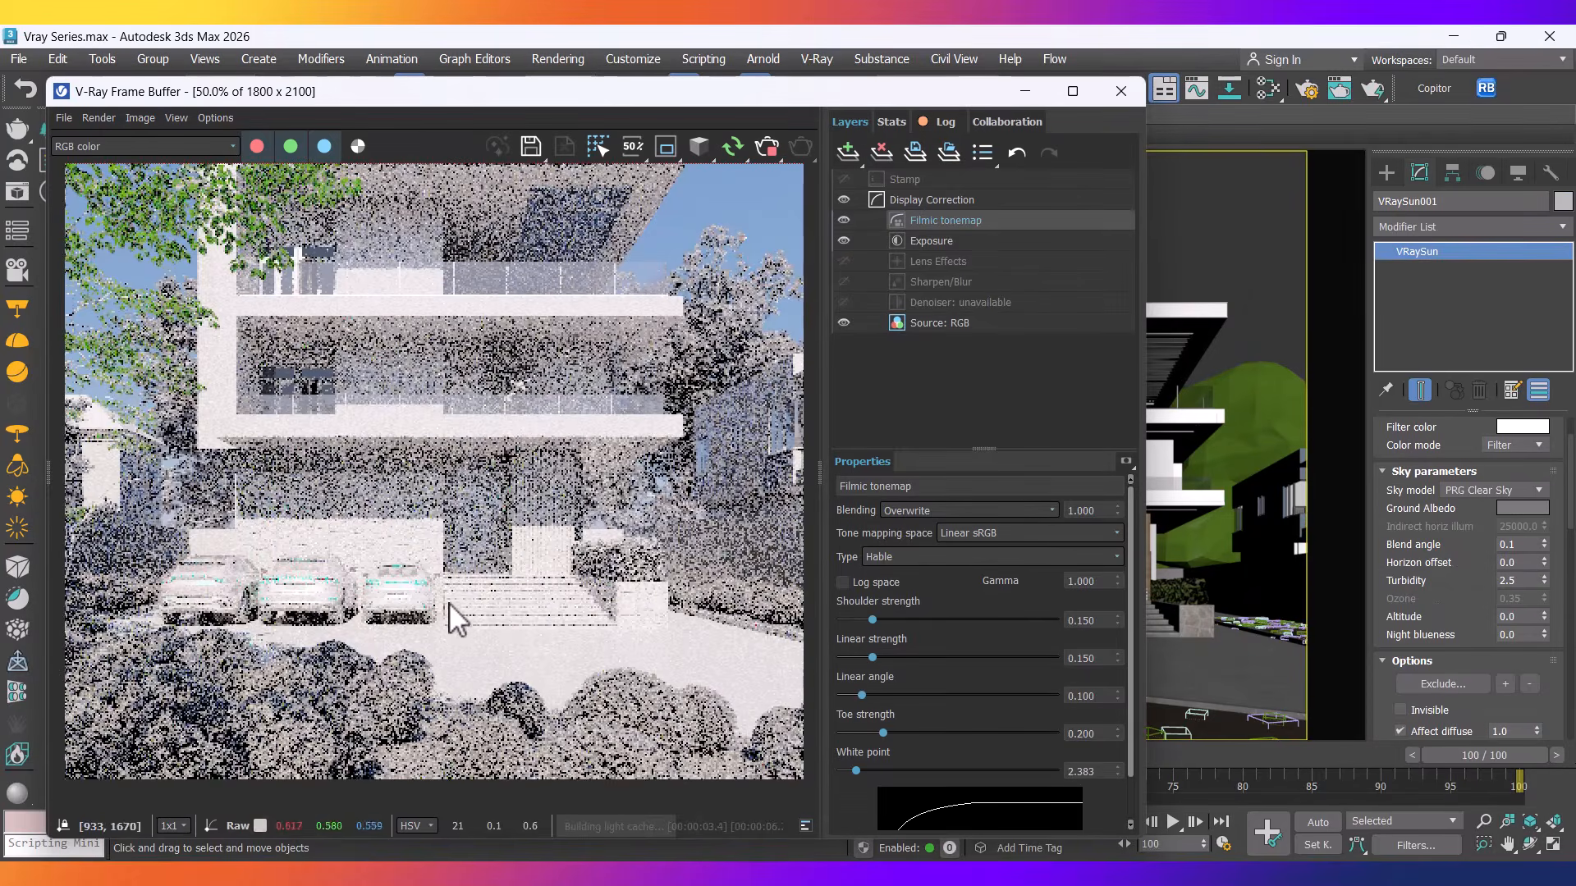
scroll(437, 640, down, 2)
scroll(392, 494, up, 2)
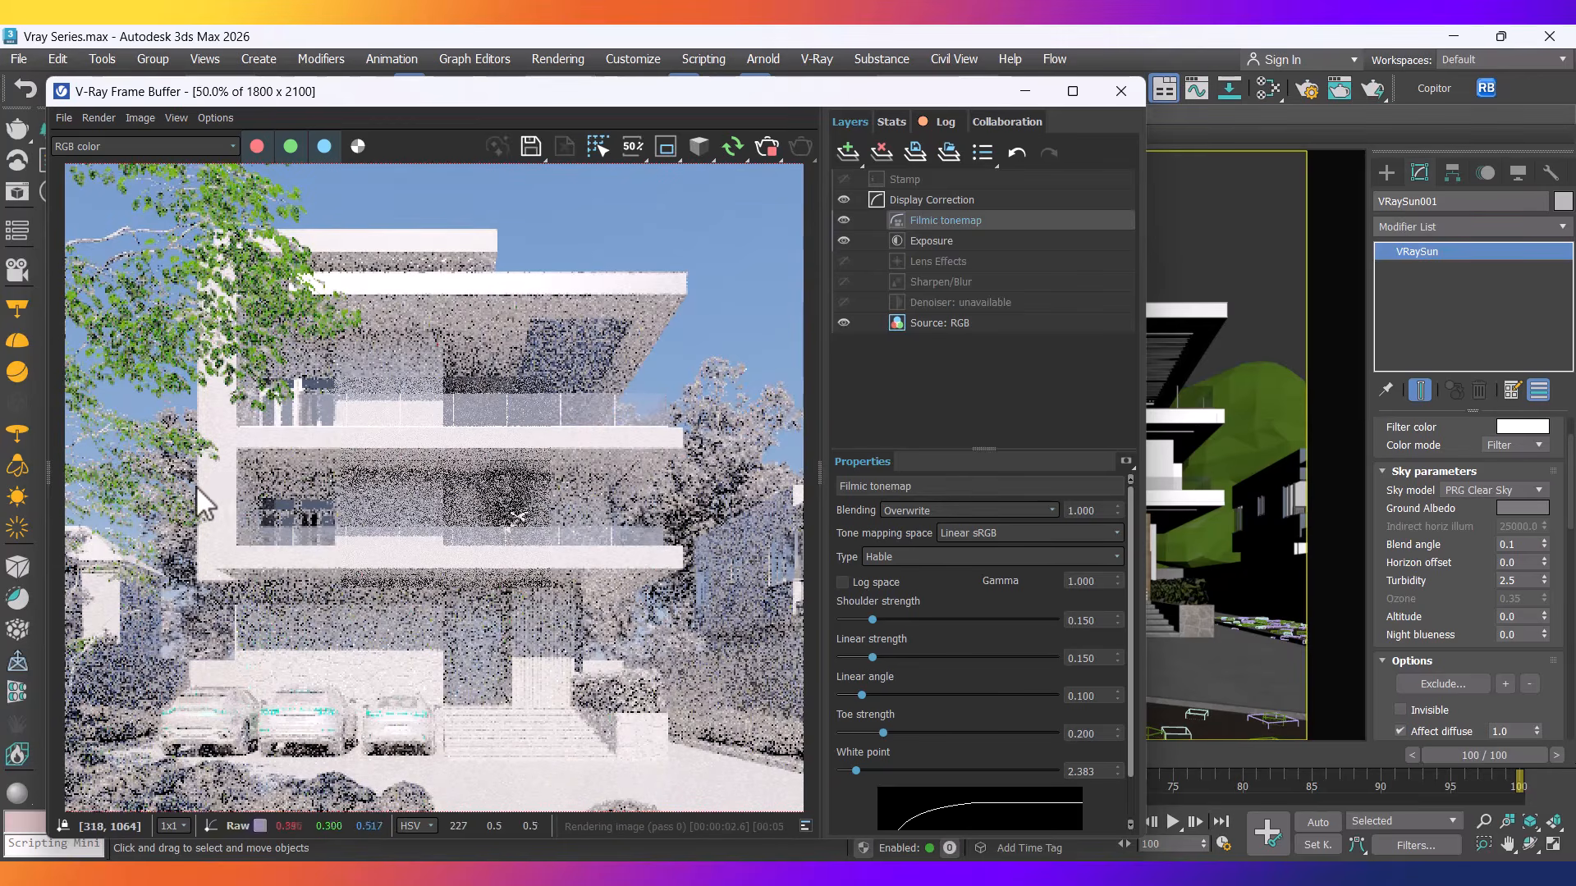
scroll(212, 493, up, 1)
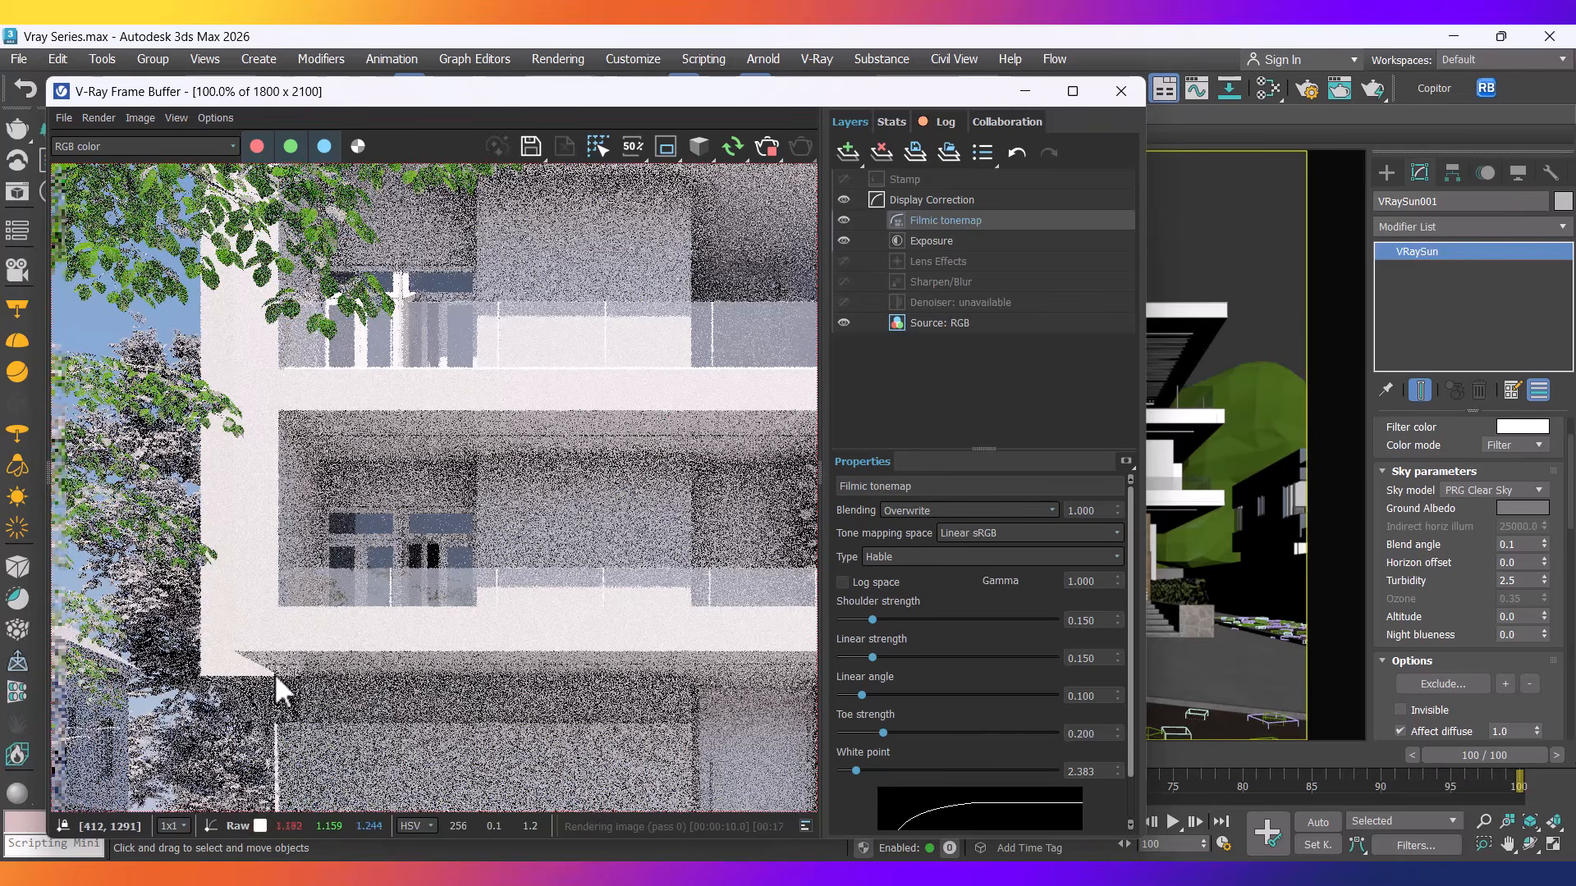
scroll(239, 333, up, 1)
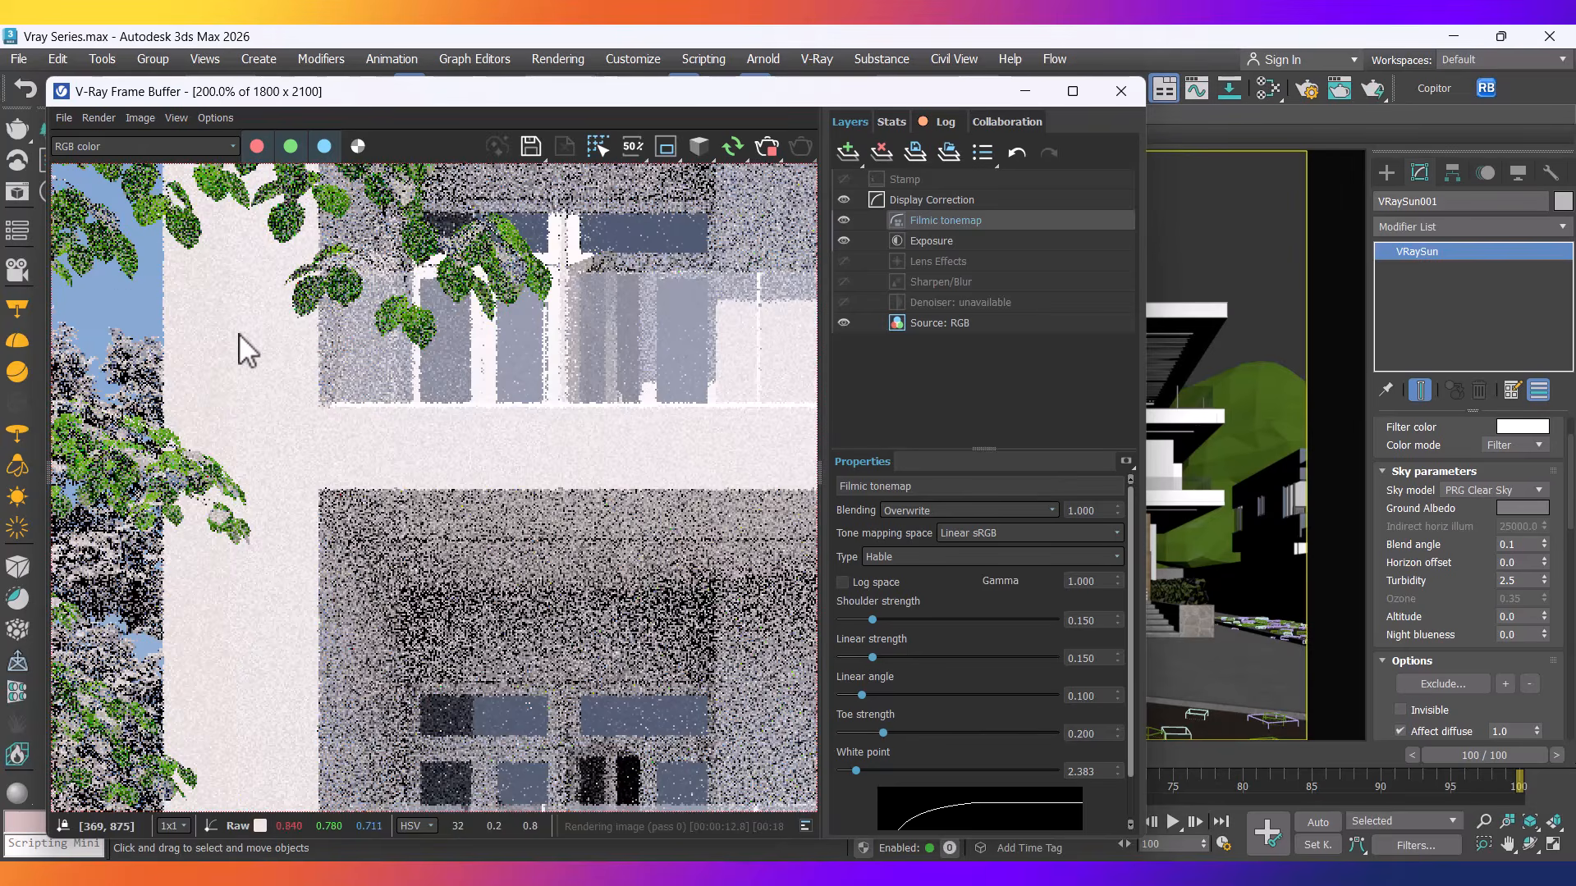
scroll(217, 366, up, 2)
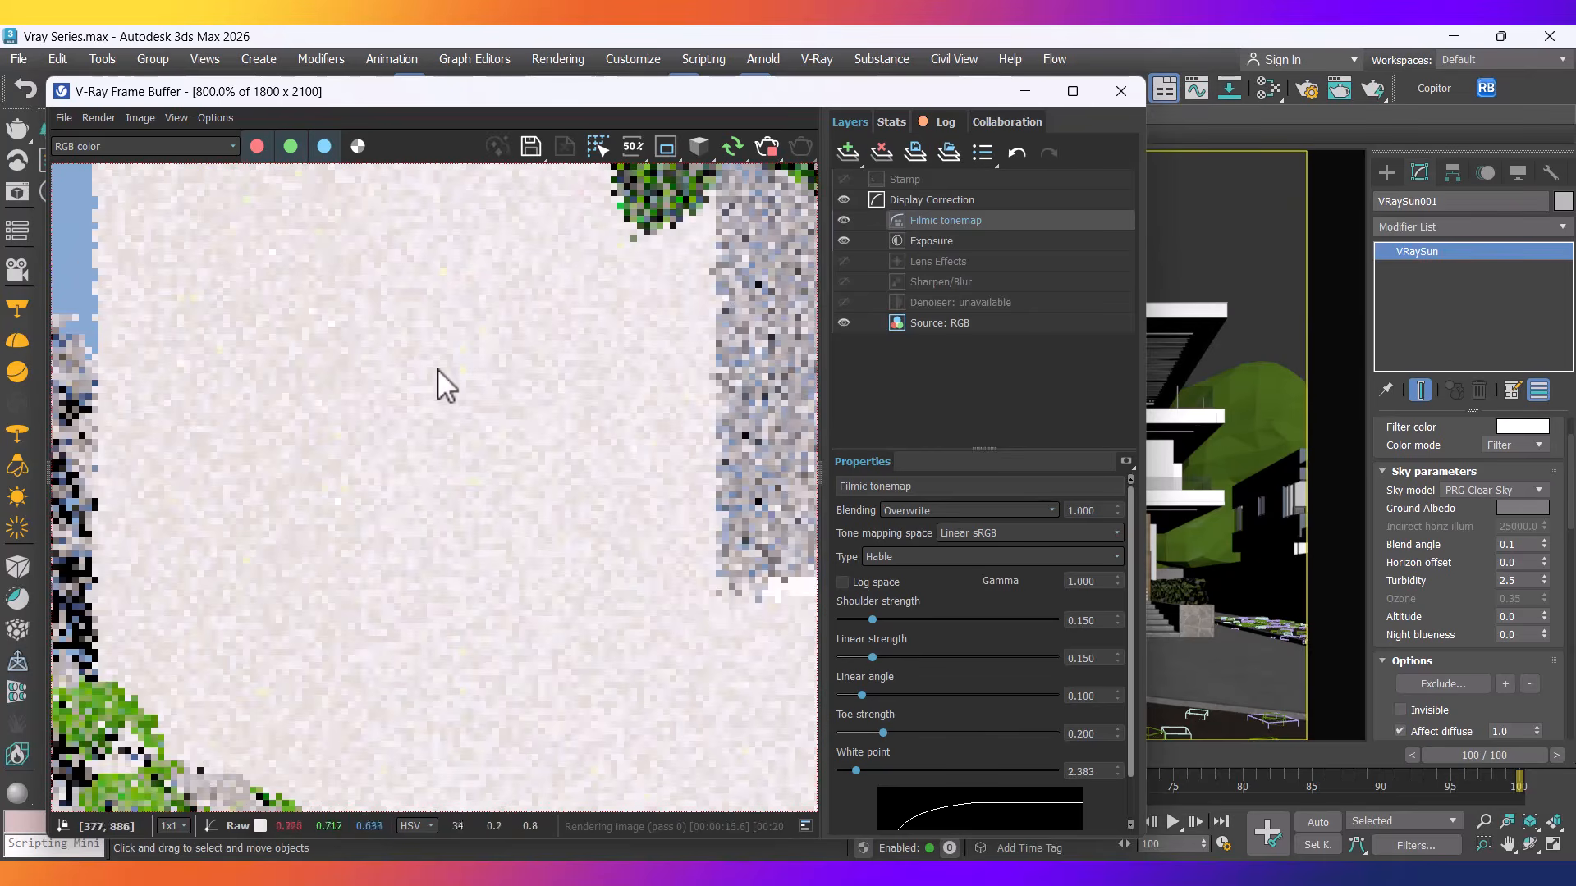
scroll(443, 529, down, 3)
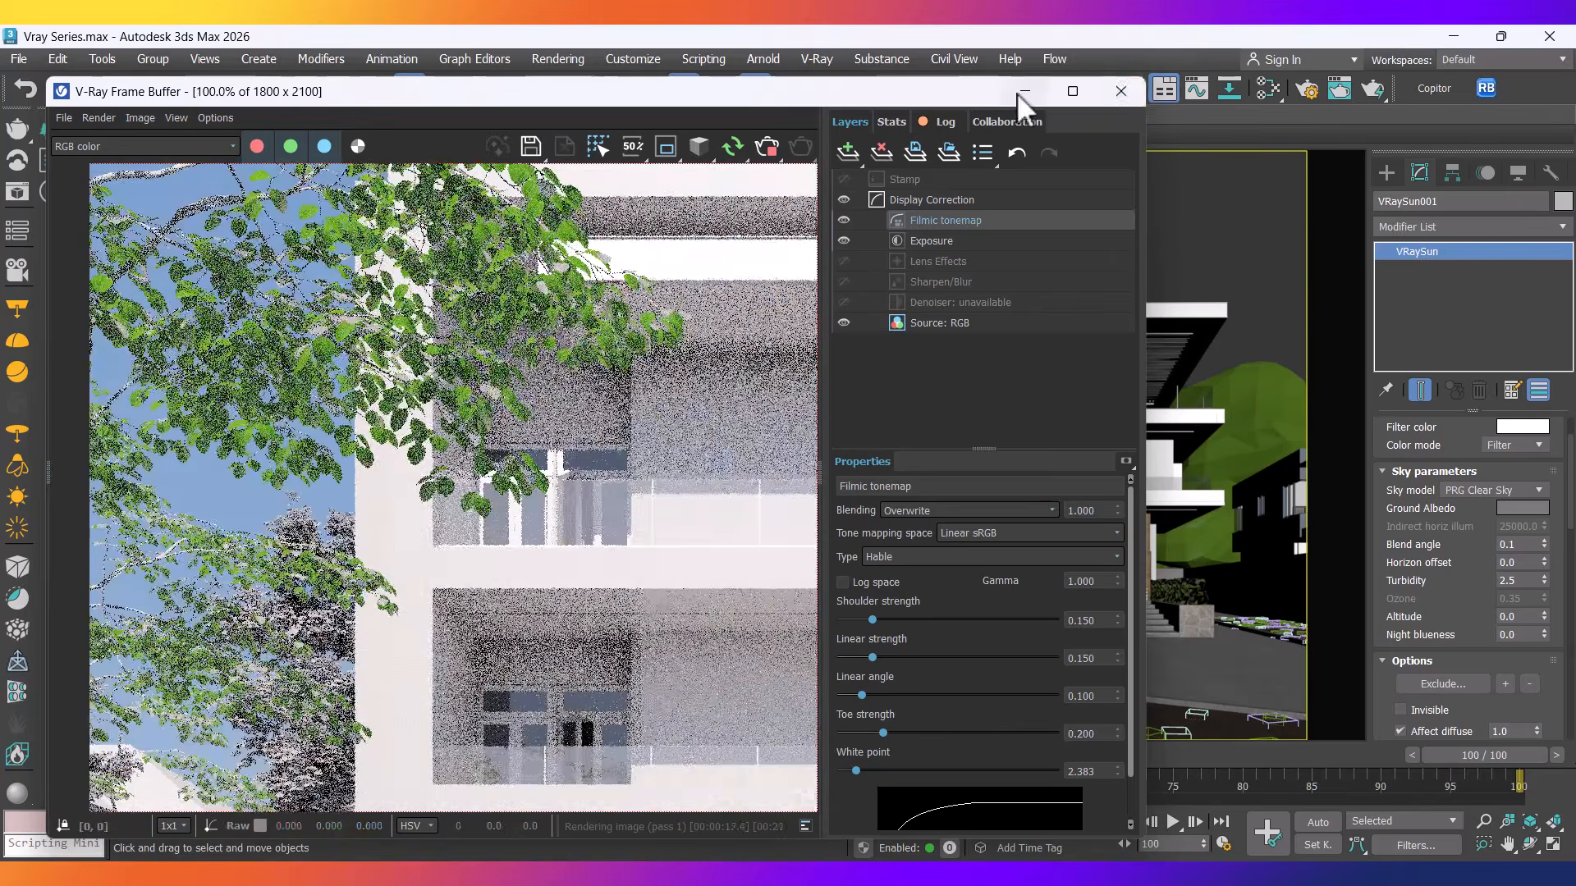
Undo the last sun move and inspect the facade and whole house in the updated render.
click(1022, 92)
key(ctrl+z)
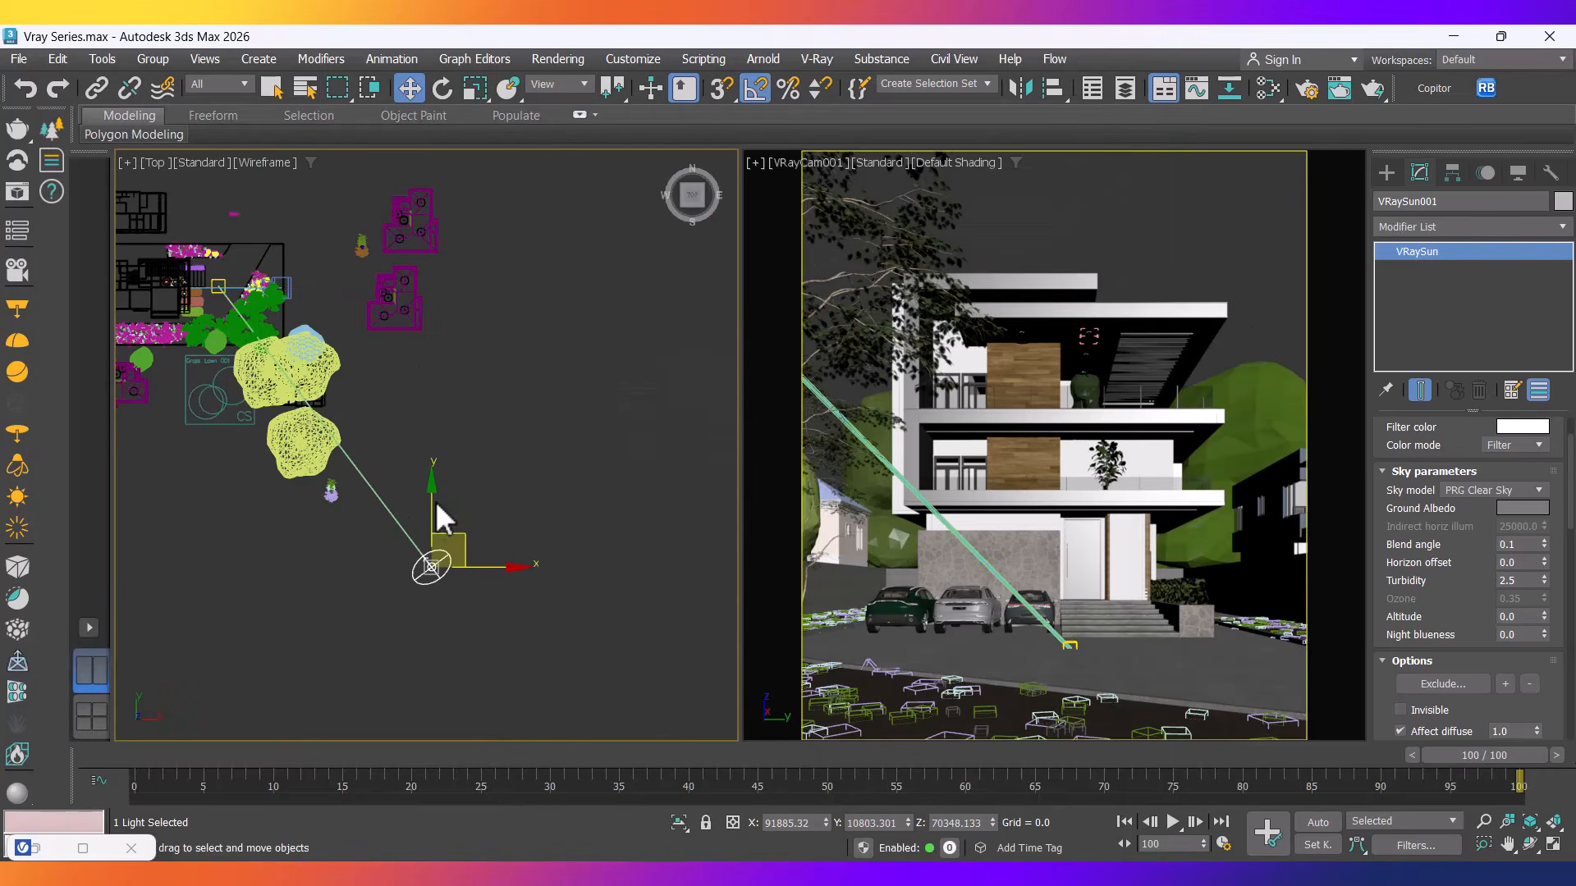
click(81, 849)
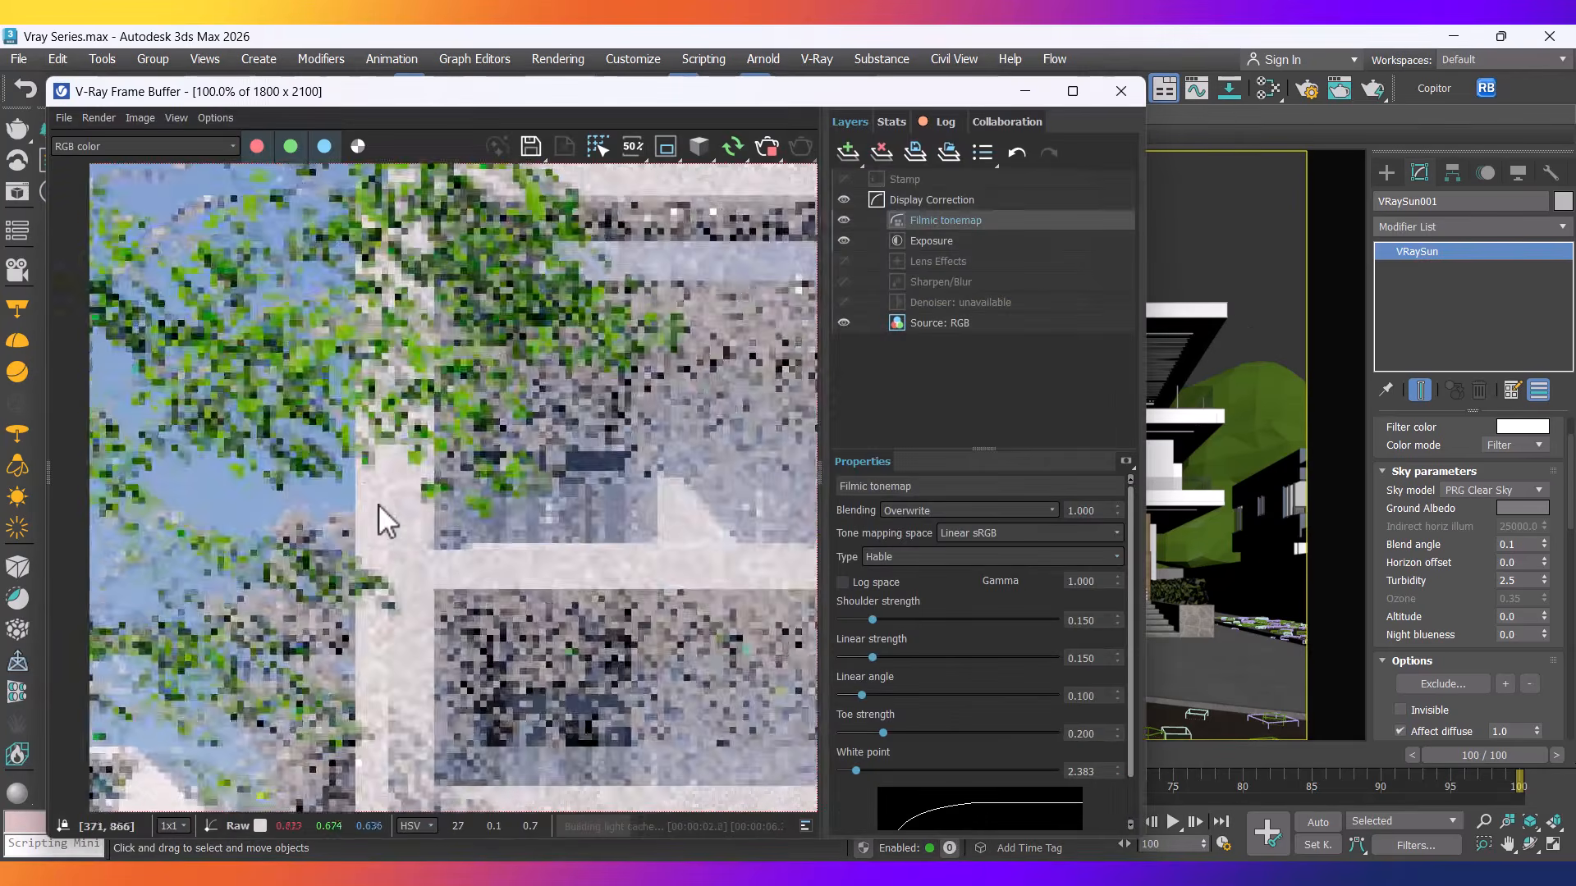
scroll(205, 708, up, 1)
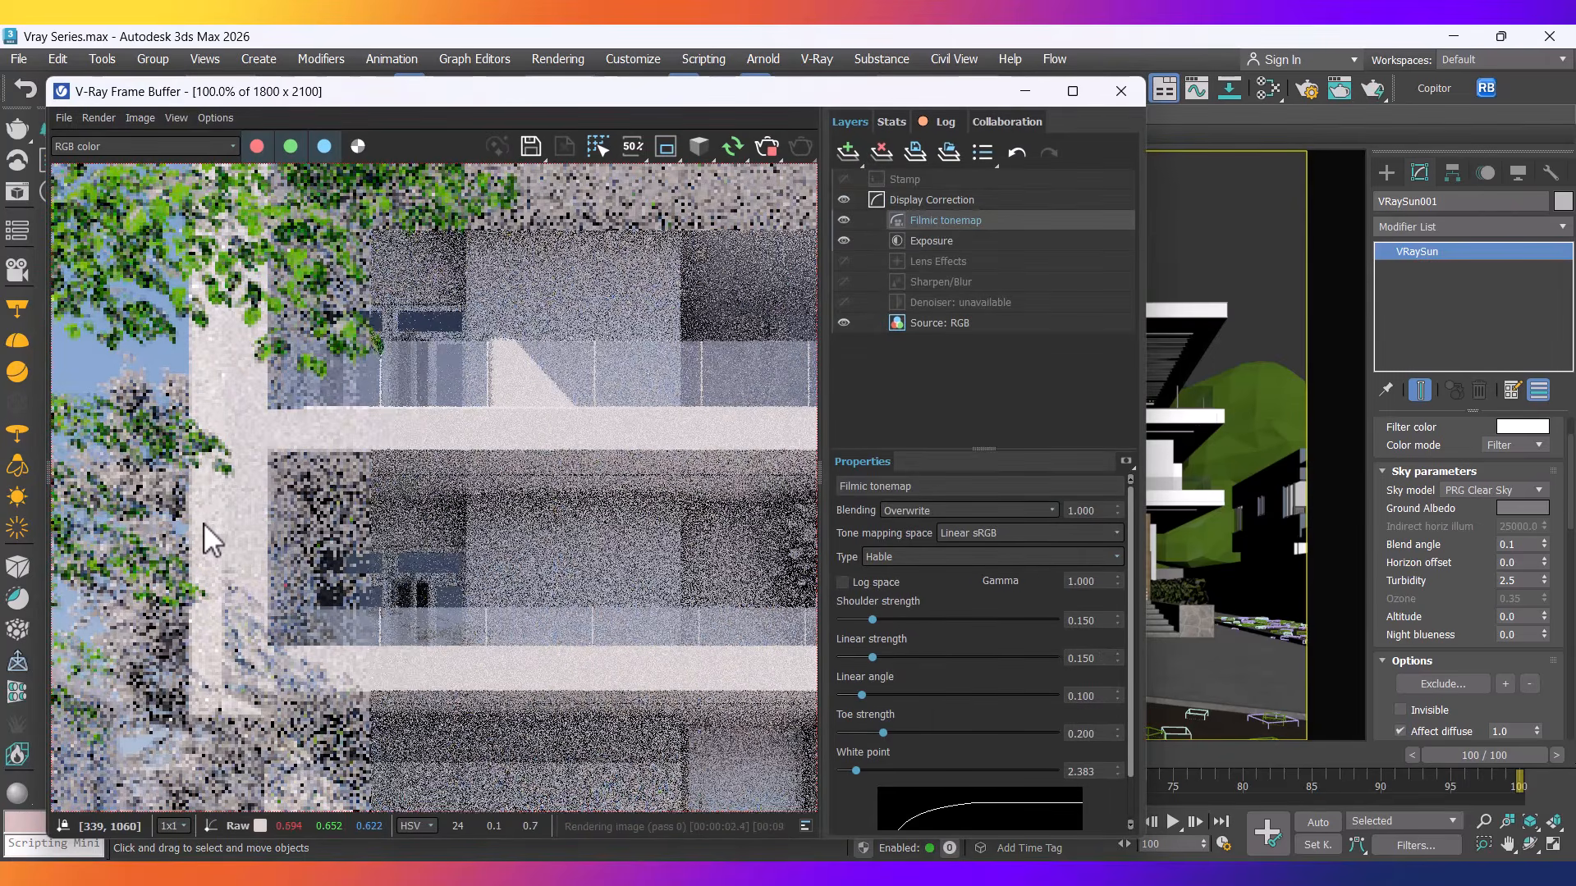
scroll(402, 578, down, 2)
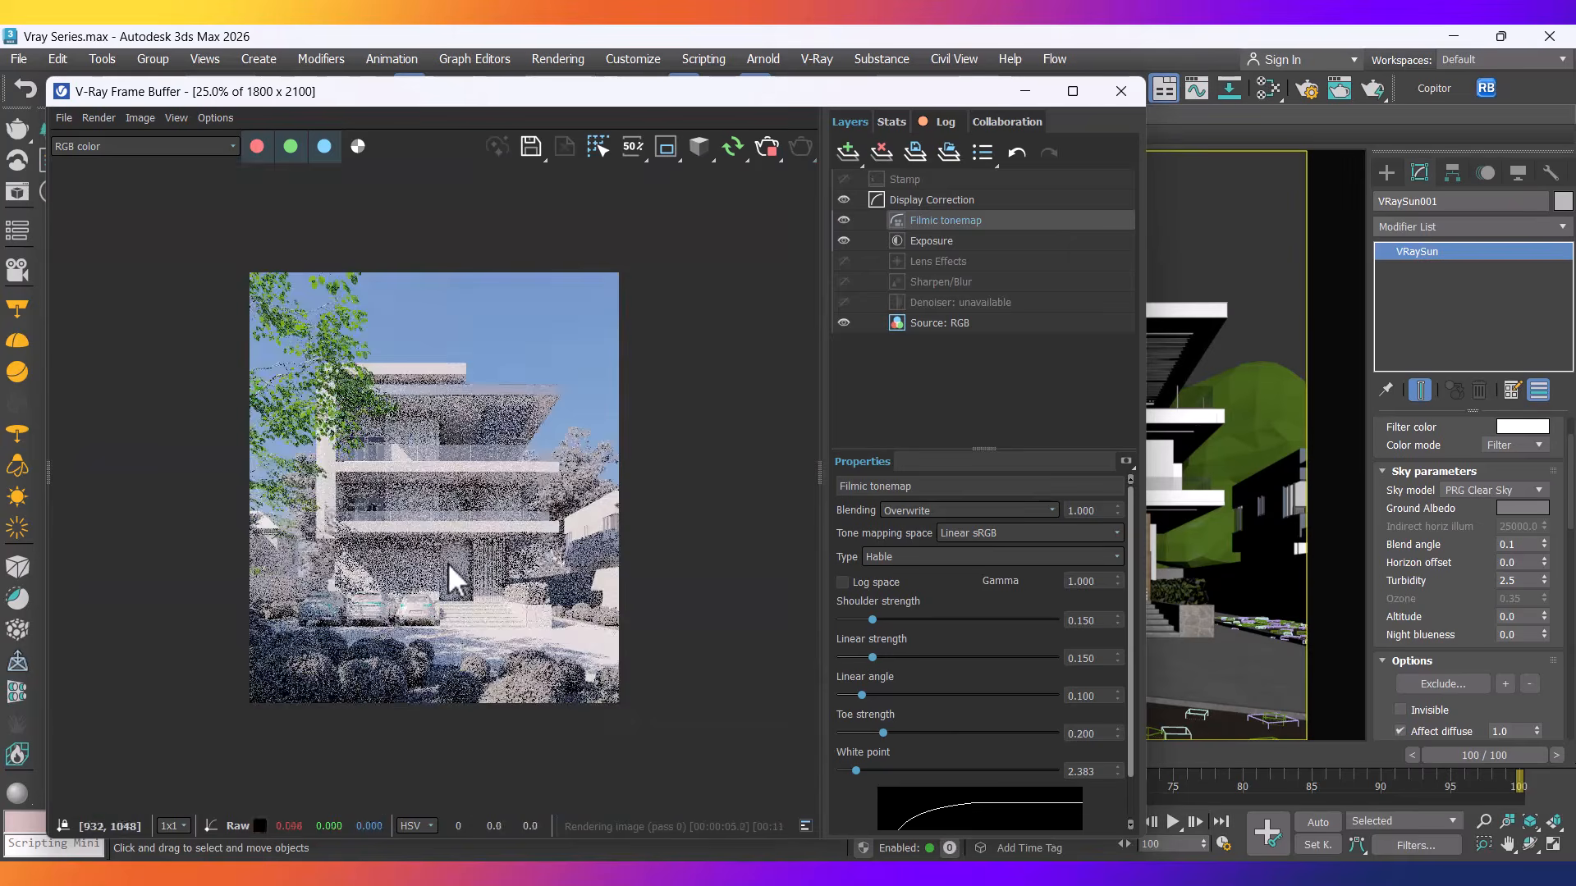
scroll(435, 781, up, 1)
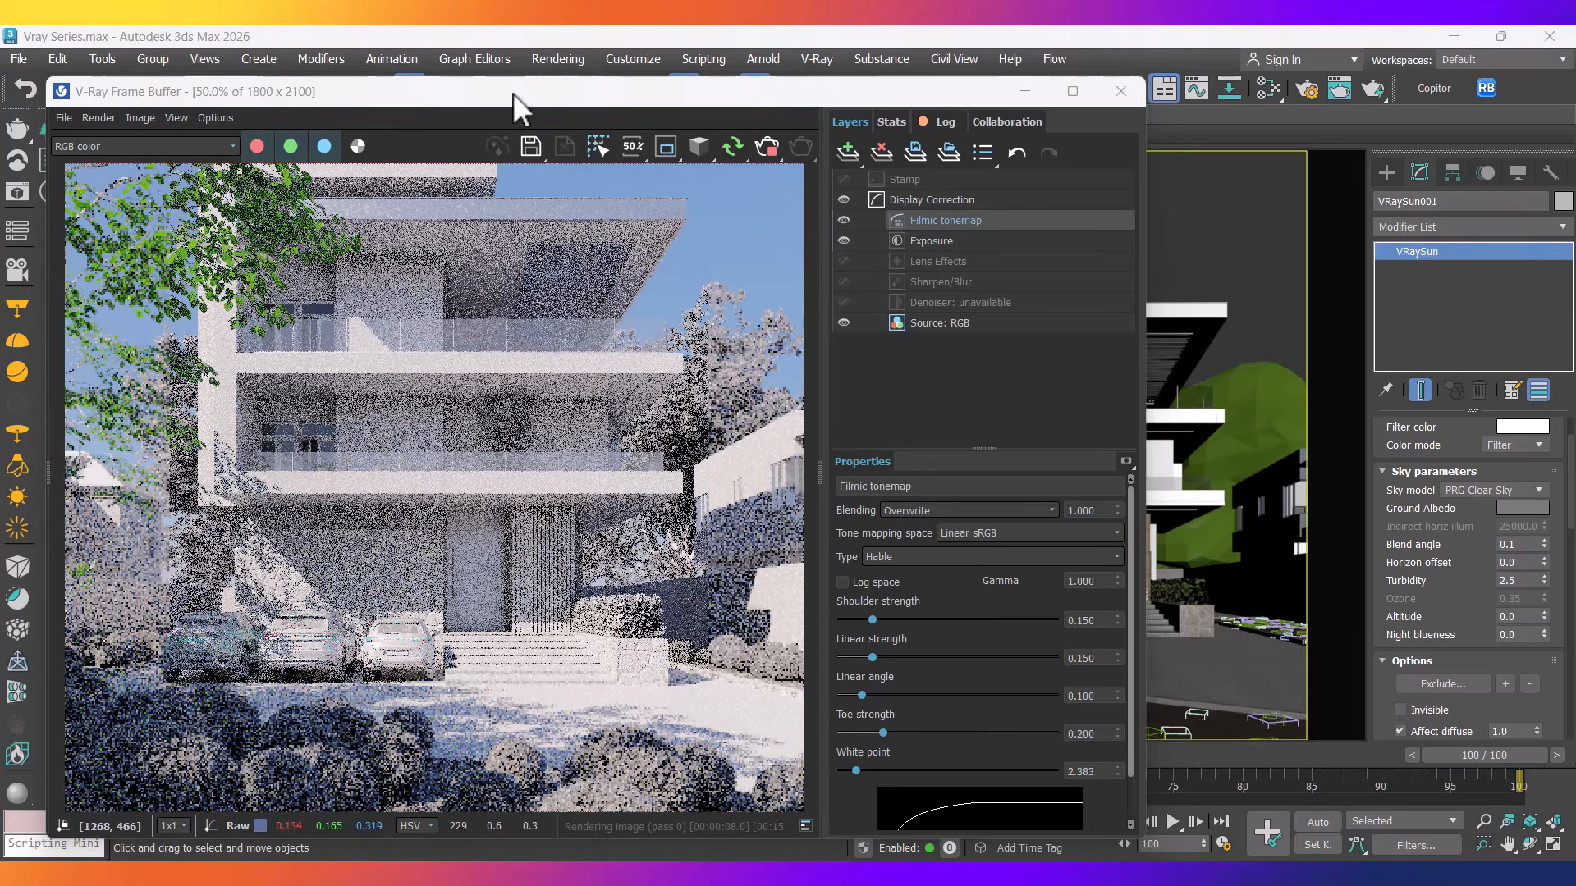
Reposition and narrow the frame buffer so the Top viewport with the sun is visible beside the whole render.
drag(514, 92, 1033, 75)
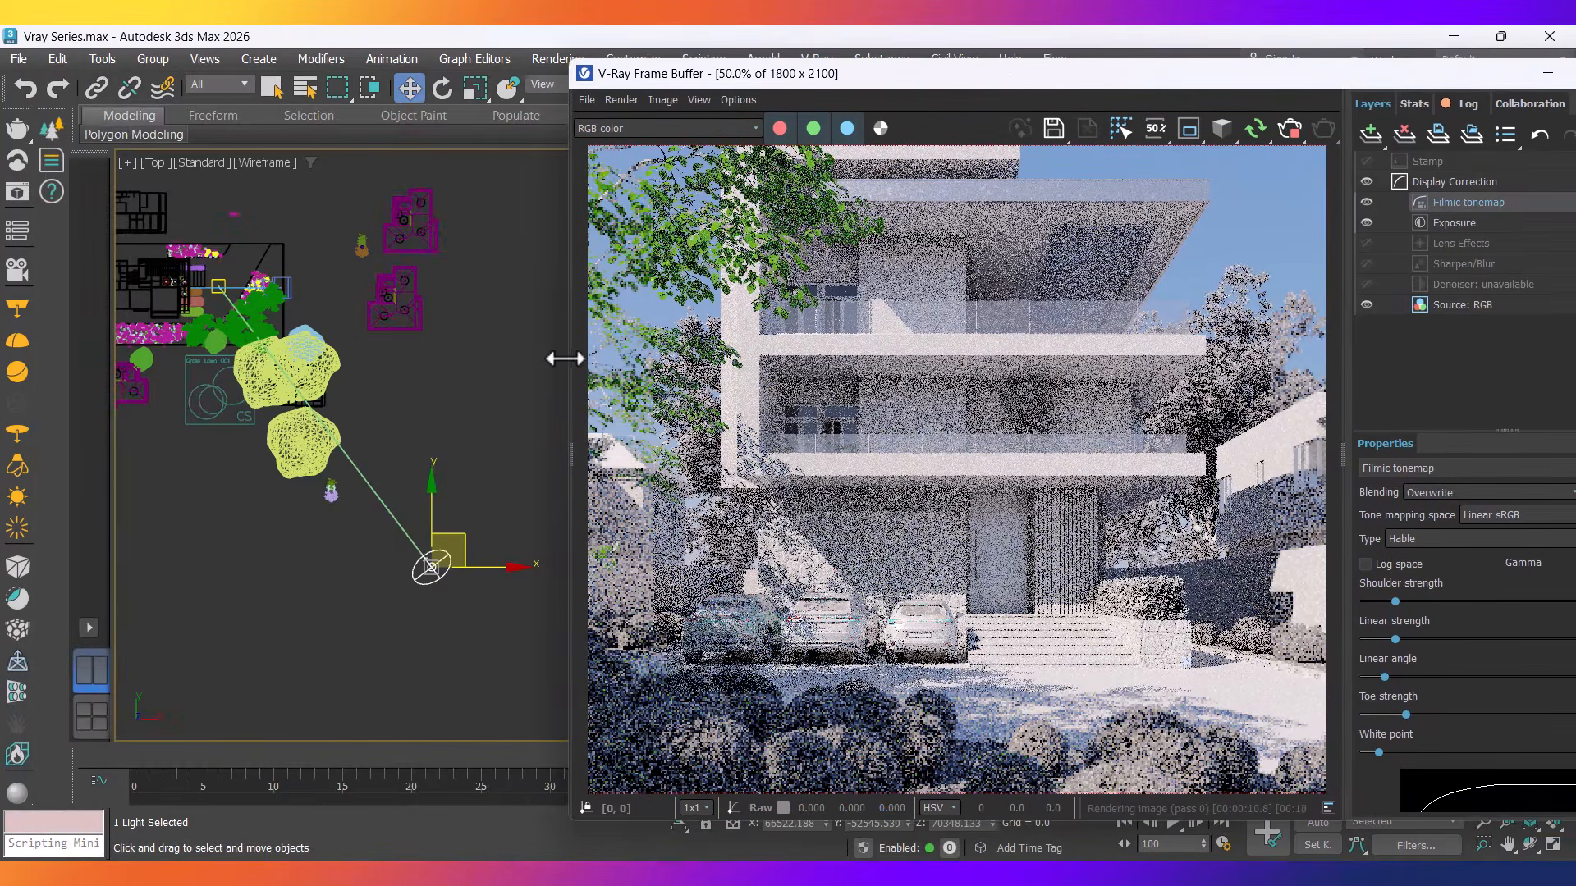
drag(564, 359, 583, 357)
scroll(728, 450, down, 1)
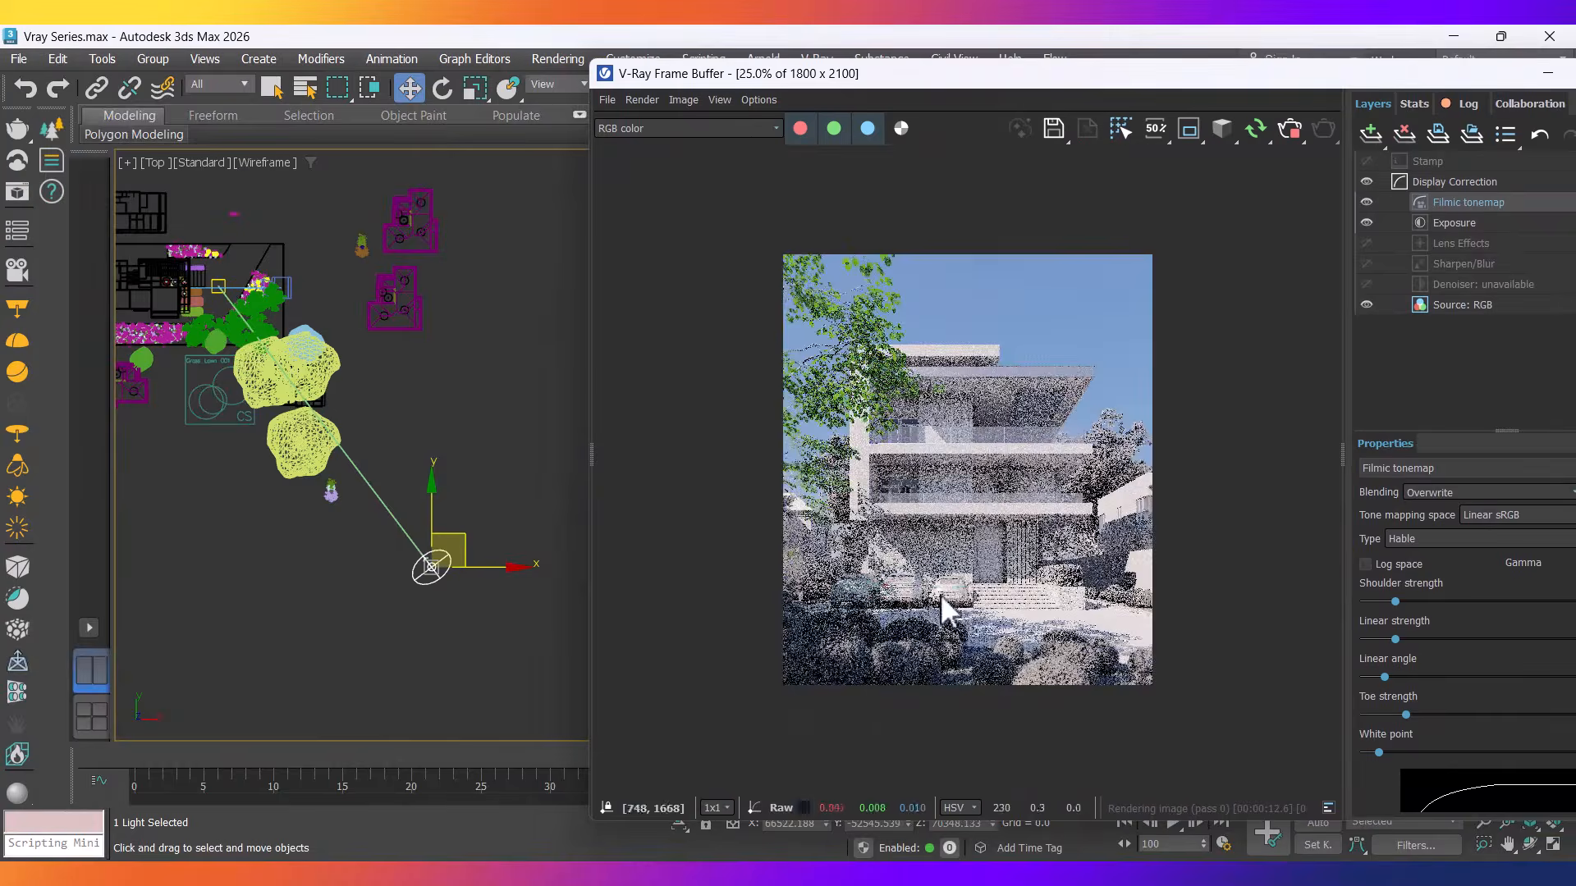
Lower the VRaySun in the Front viewport to just above the neighbouring building, at about Z 6964.
scroll(942, 592, up, 1)
double_click(593, 453)
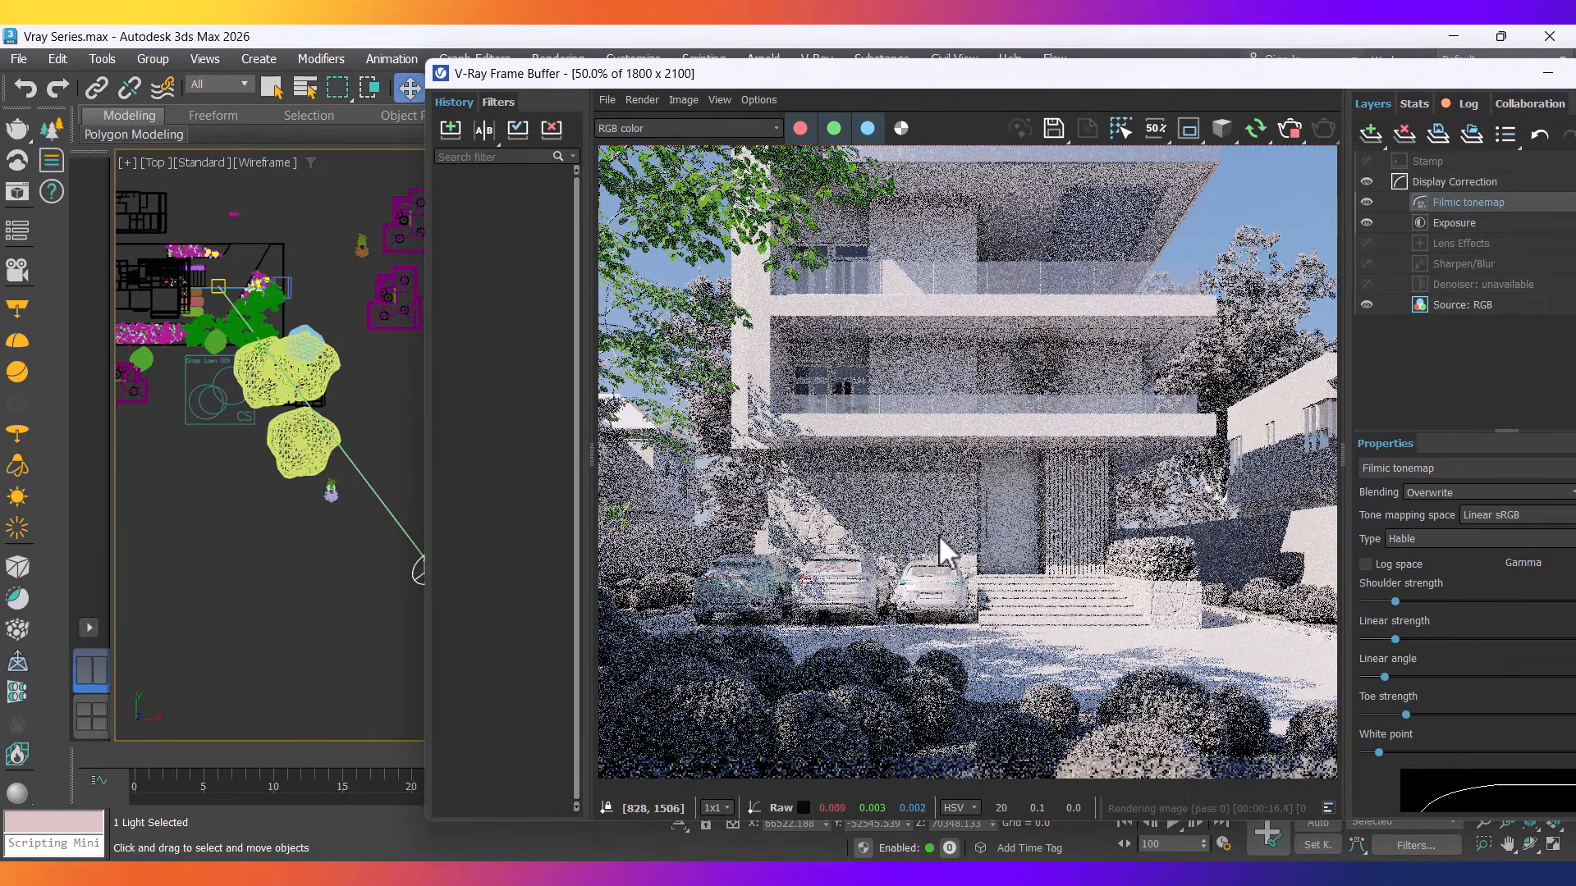
middle_drag(250, 505, 96, 593)
scroll(277, 600, down, 4)
middle_drag(286, 599, 316, 580)
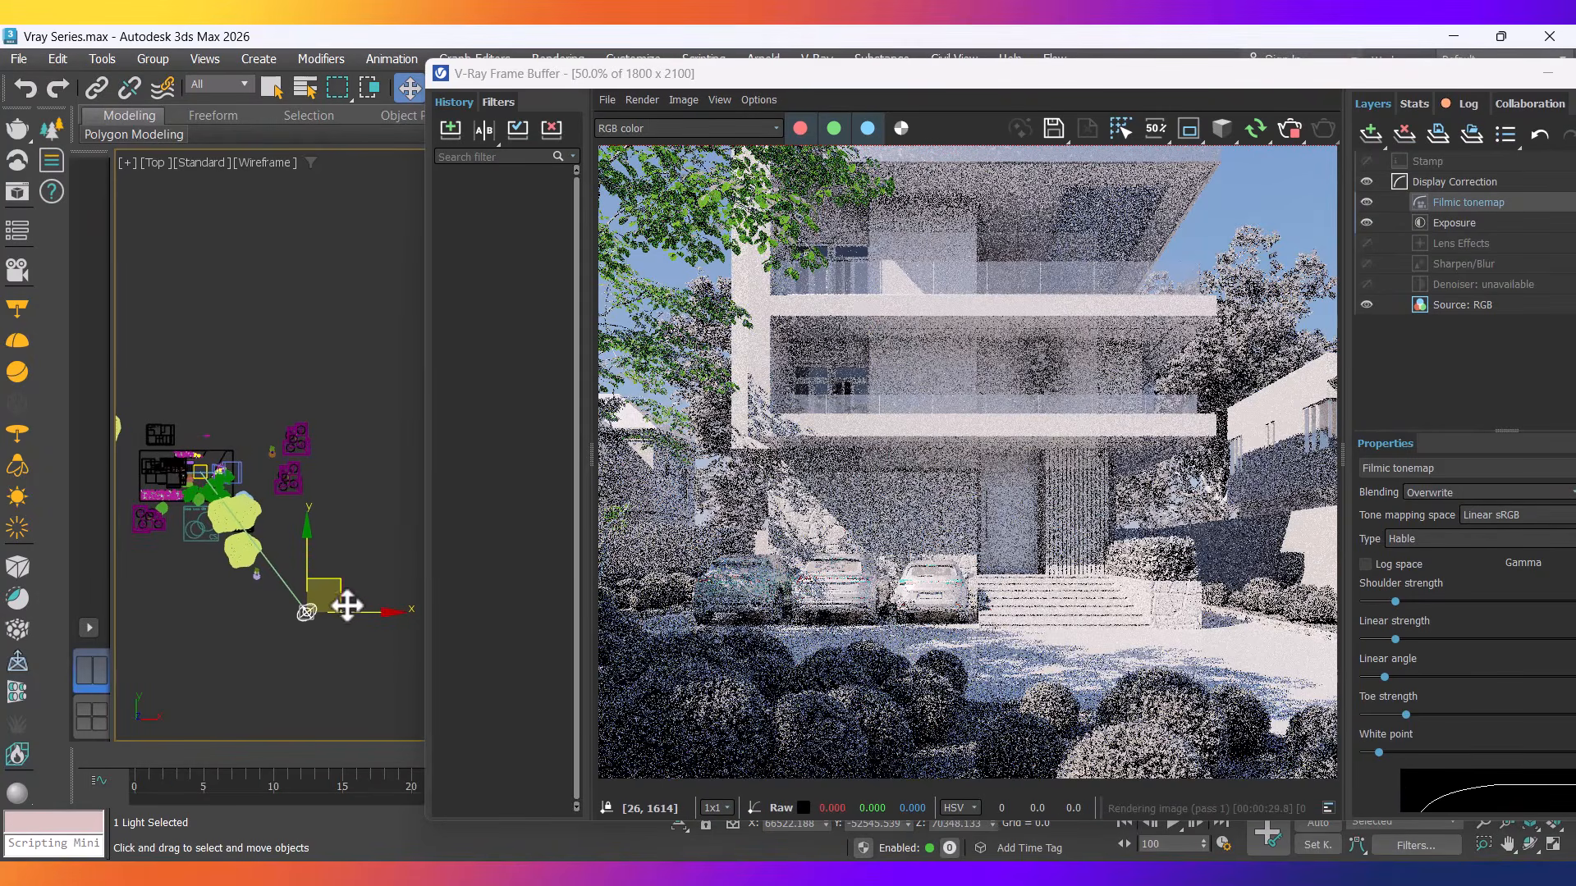
middle_drag(417, 574, 342, 574)
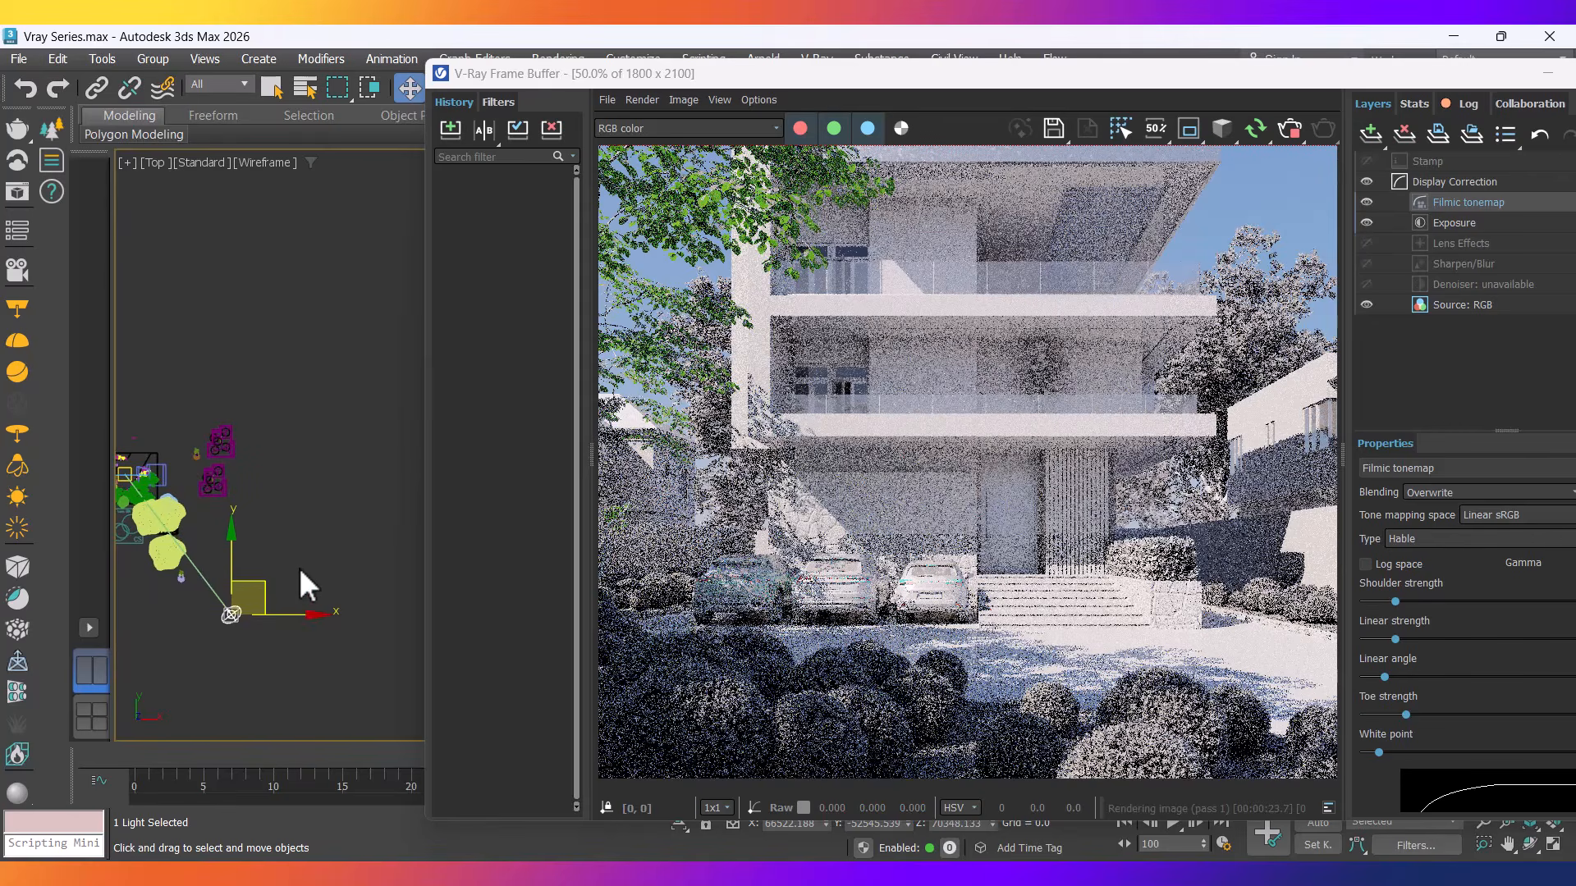
key(f)
middle_drag(282, 563, 180, 618)
scroll(186, 619, up, 4)
scroll(186, 618, down, 2)
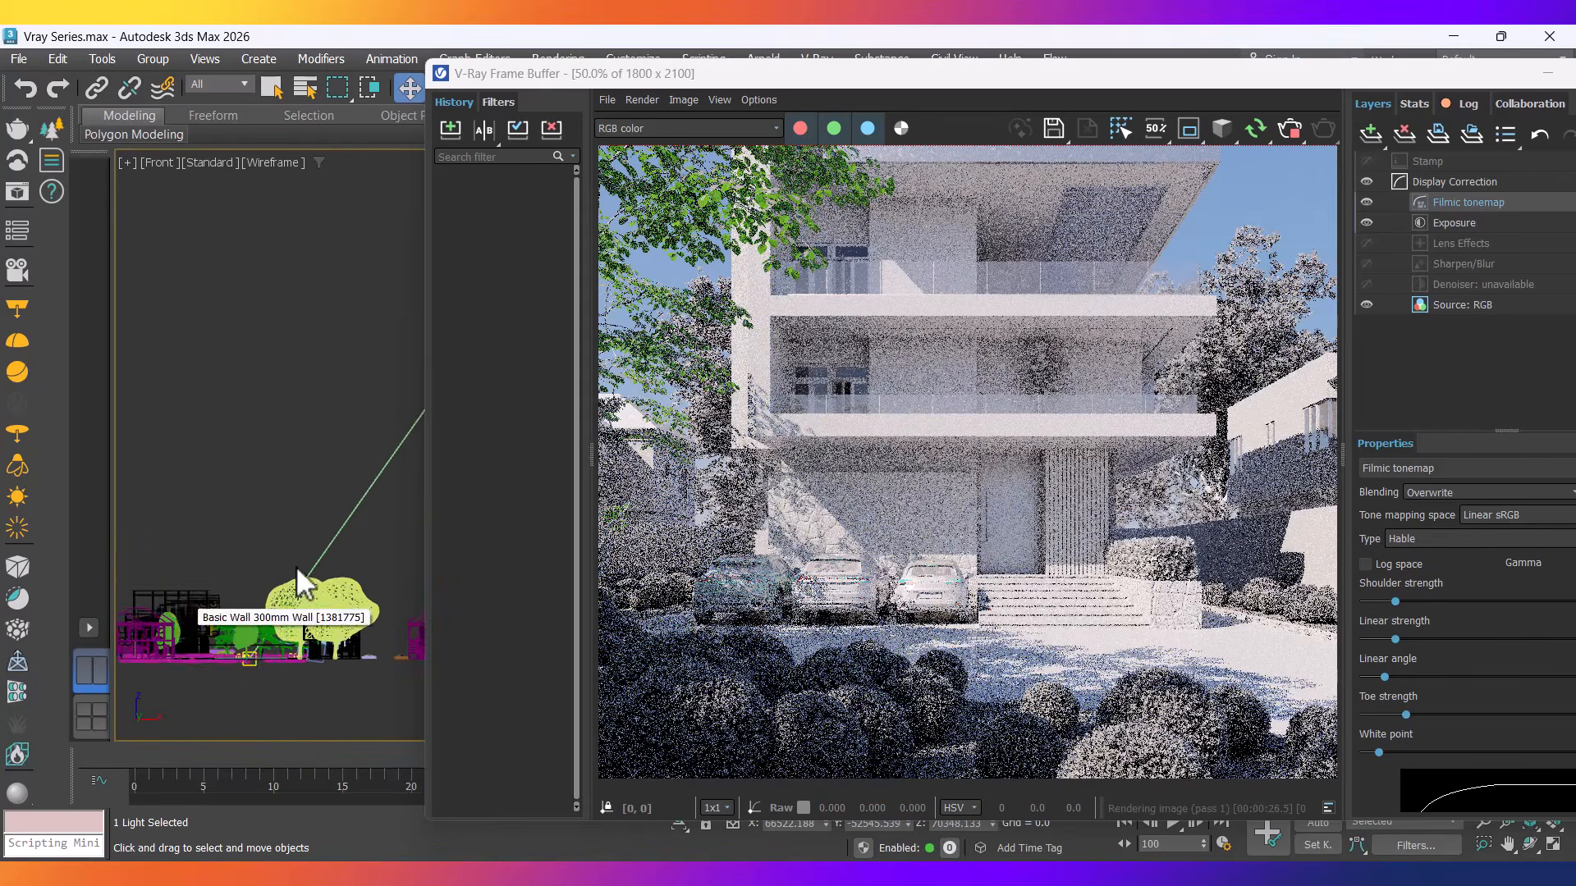
mouse_move(296, 565)
middle_down()
mouse_move(92, 567)
mouse_move(296, 573)
middle_up()
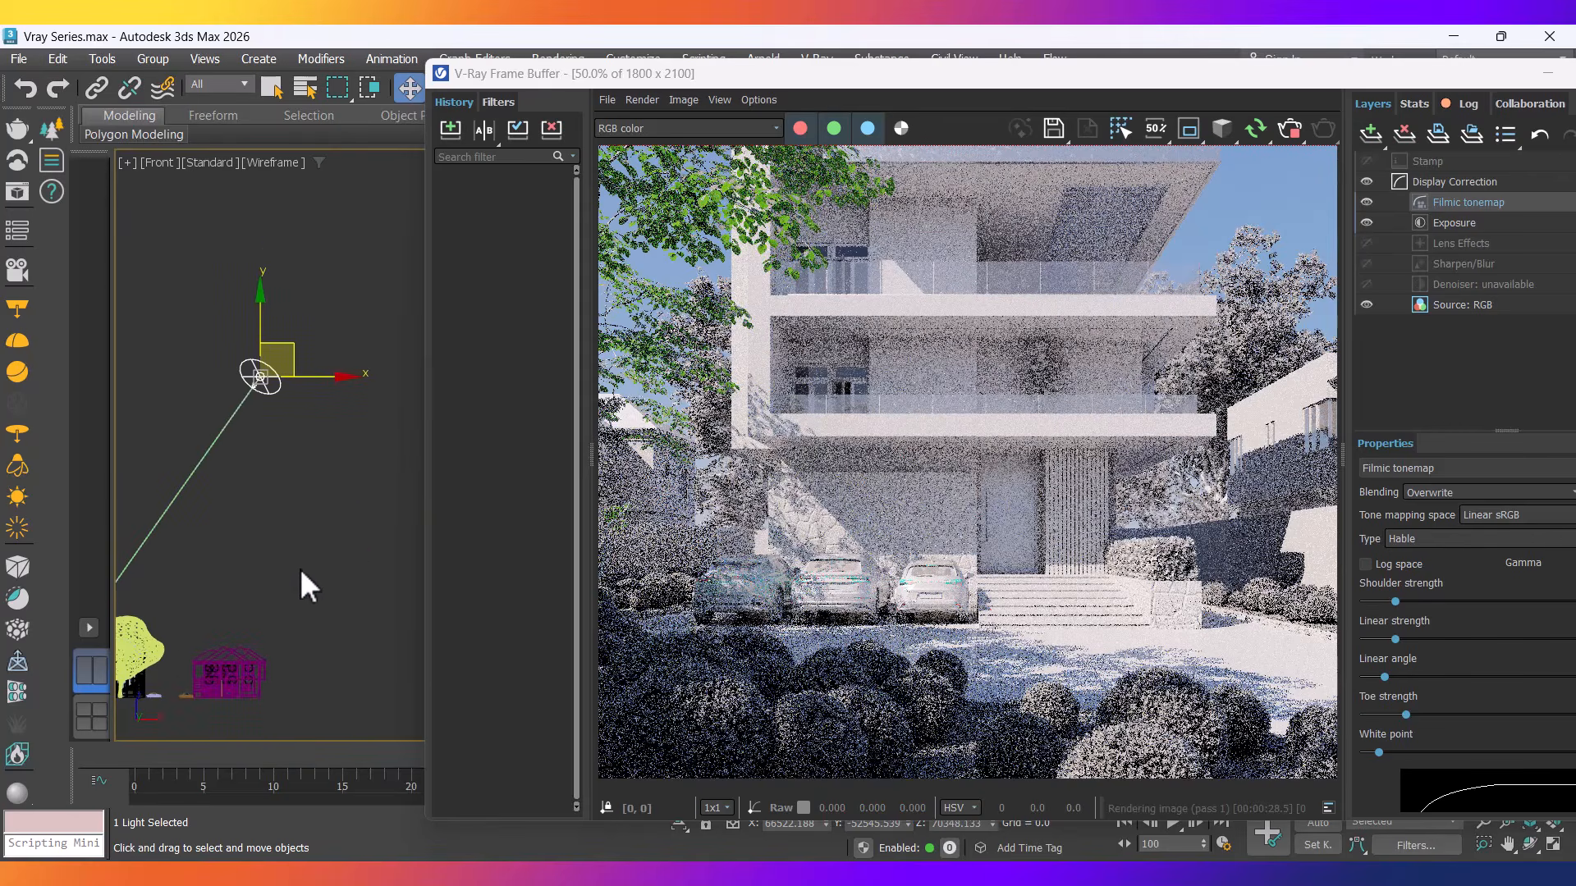
drag(264, 332, 314, 616)
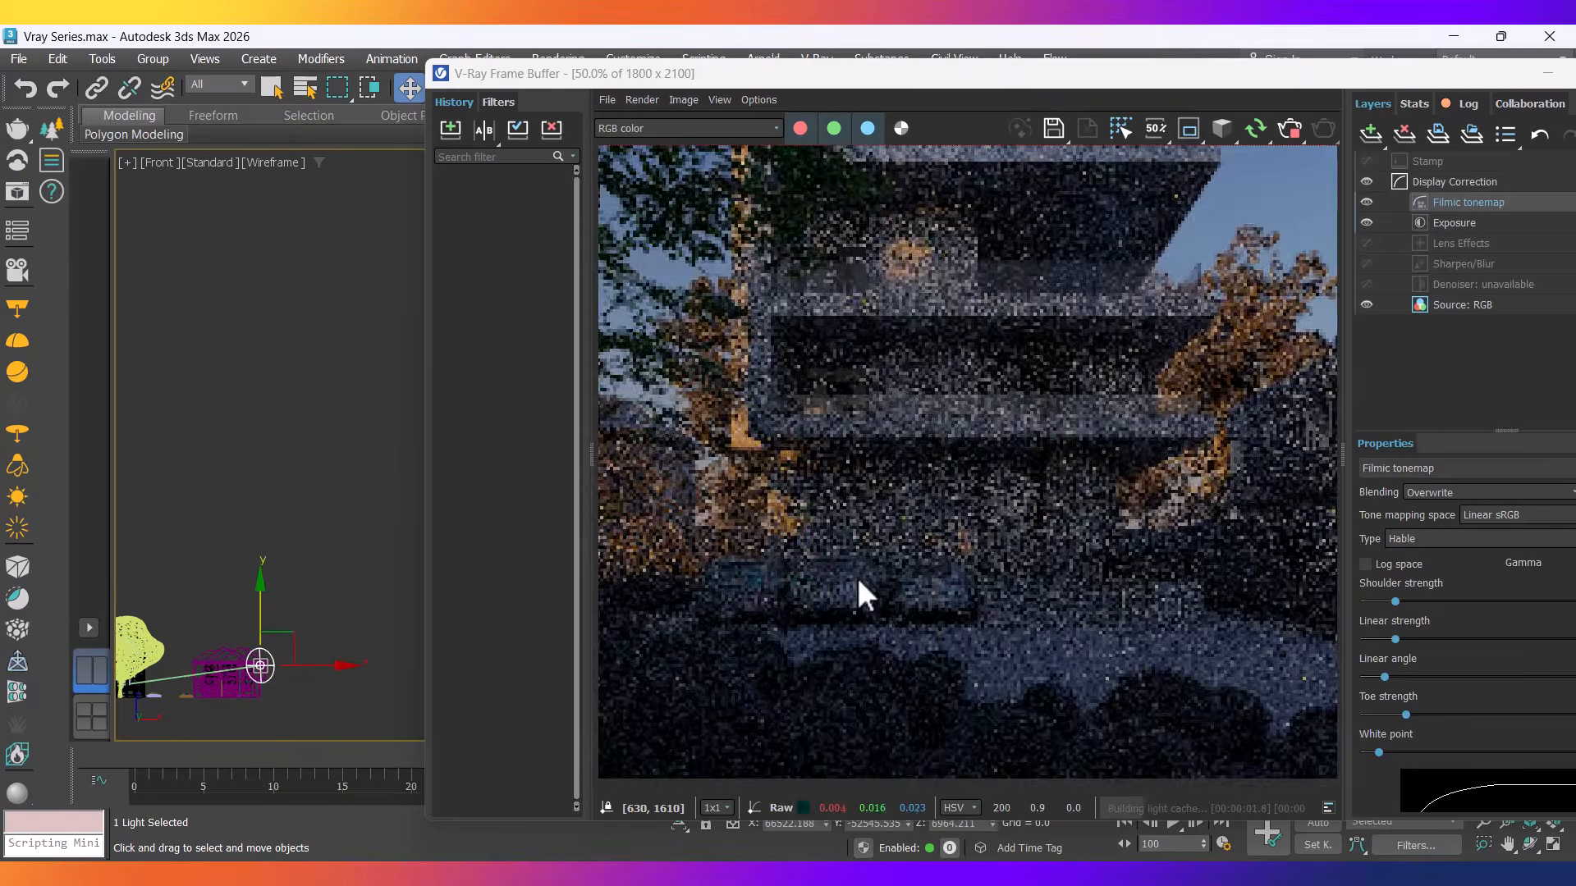
Inspect the low-sun render and move the VRaySun in the Top viewport to about X 62373, Y 79753.
scroll(857, 578, down, 3)
scroll(889, 619, up, 3)
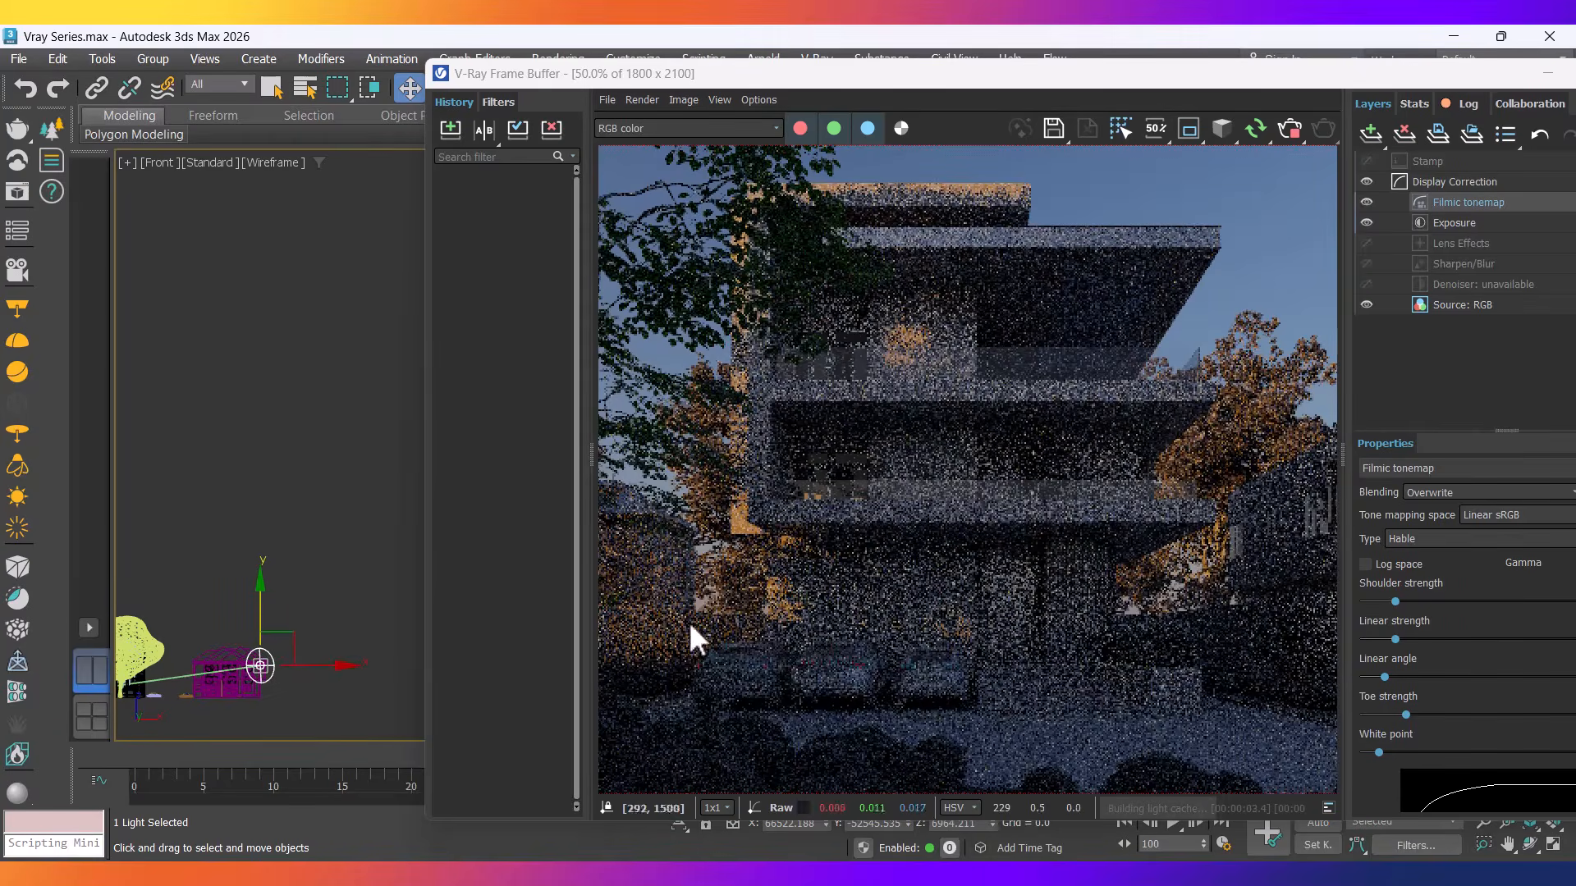
scroll(260, 686, up, 4)
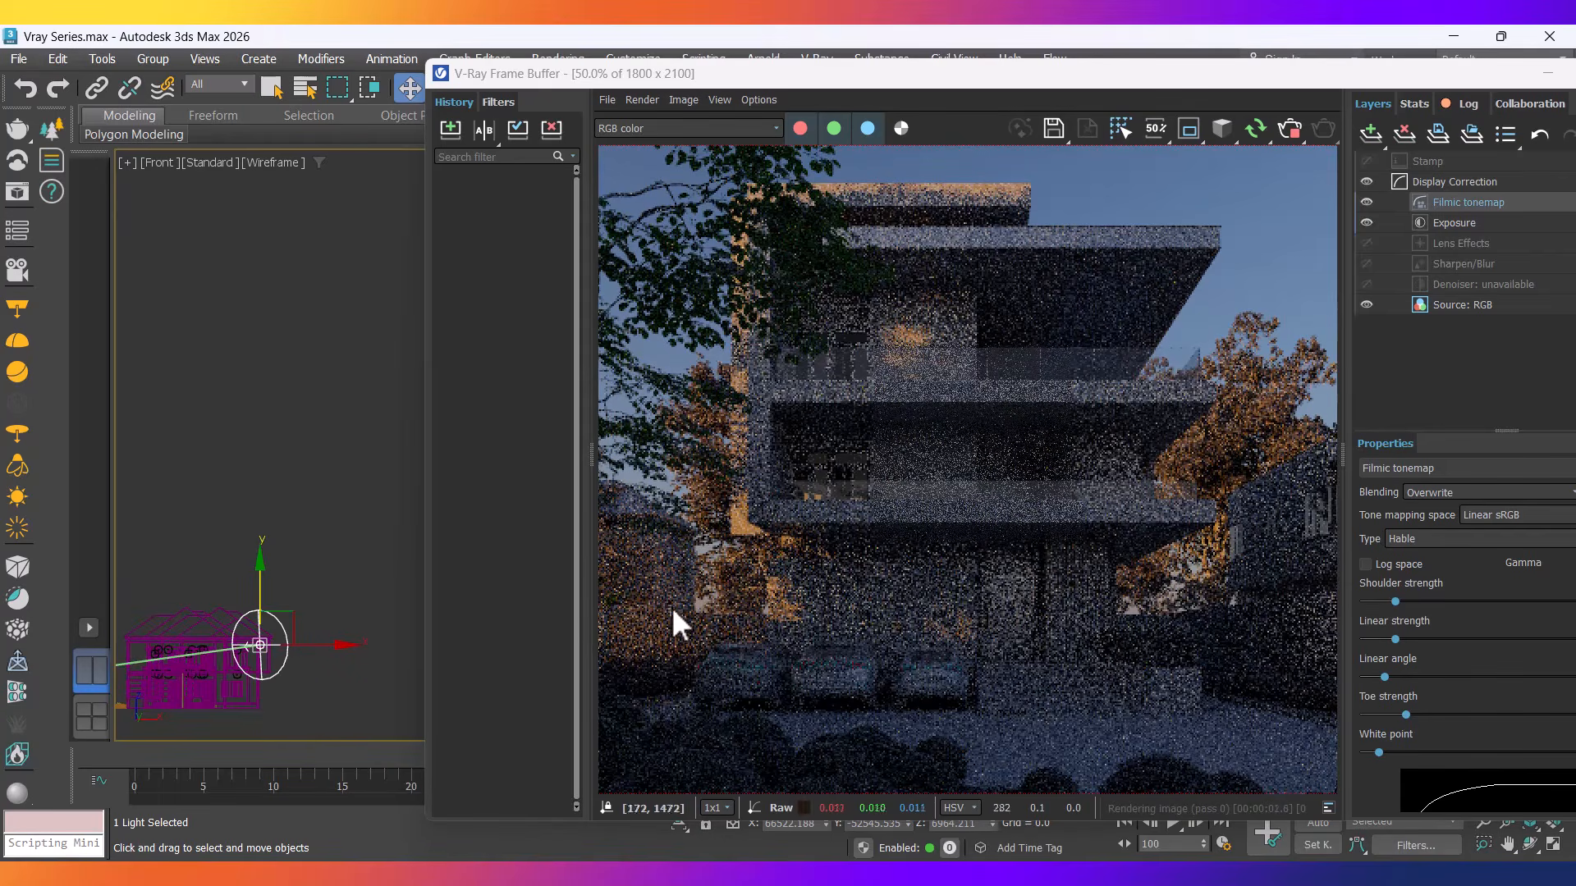
middle_drag(260, 620, 206, 625)
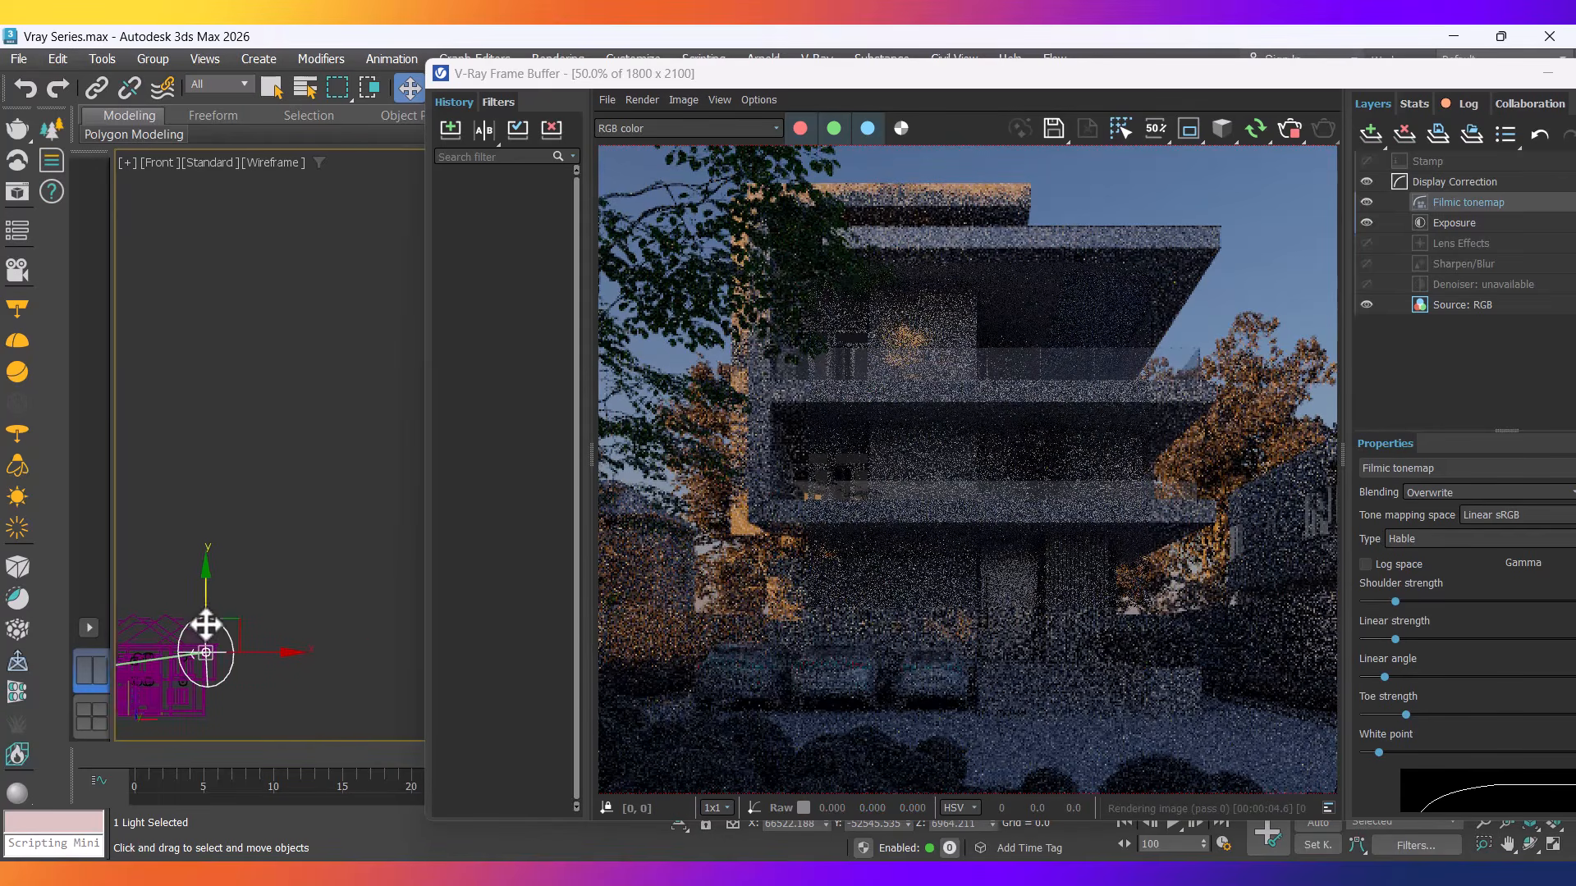
key(t)
scroll(264, 640, down, 2)
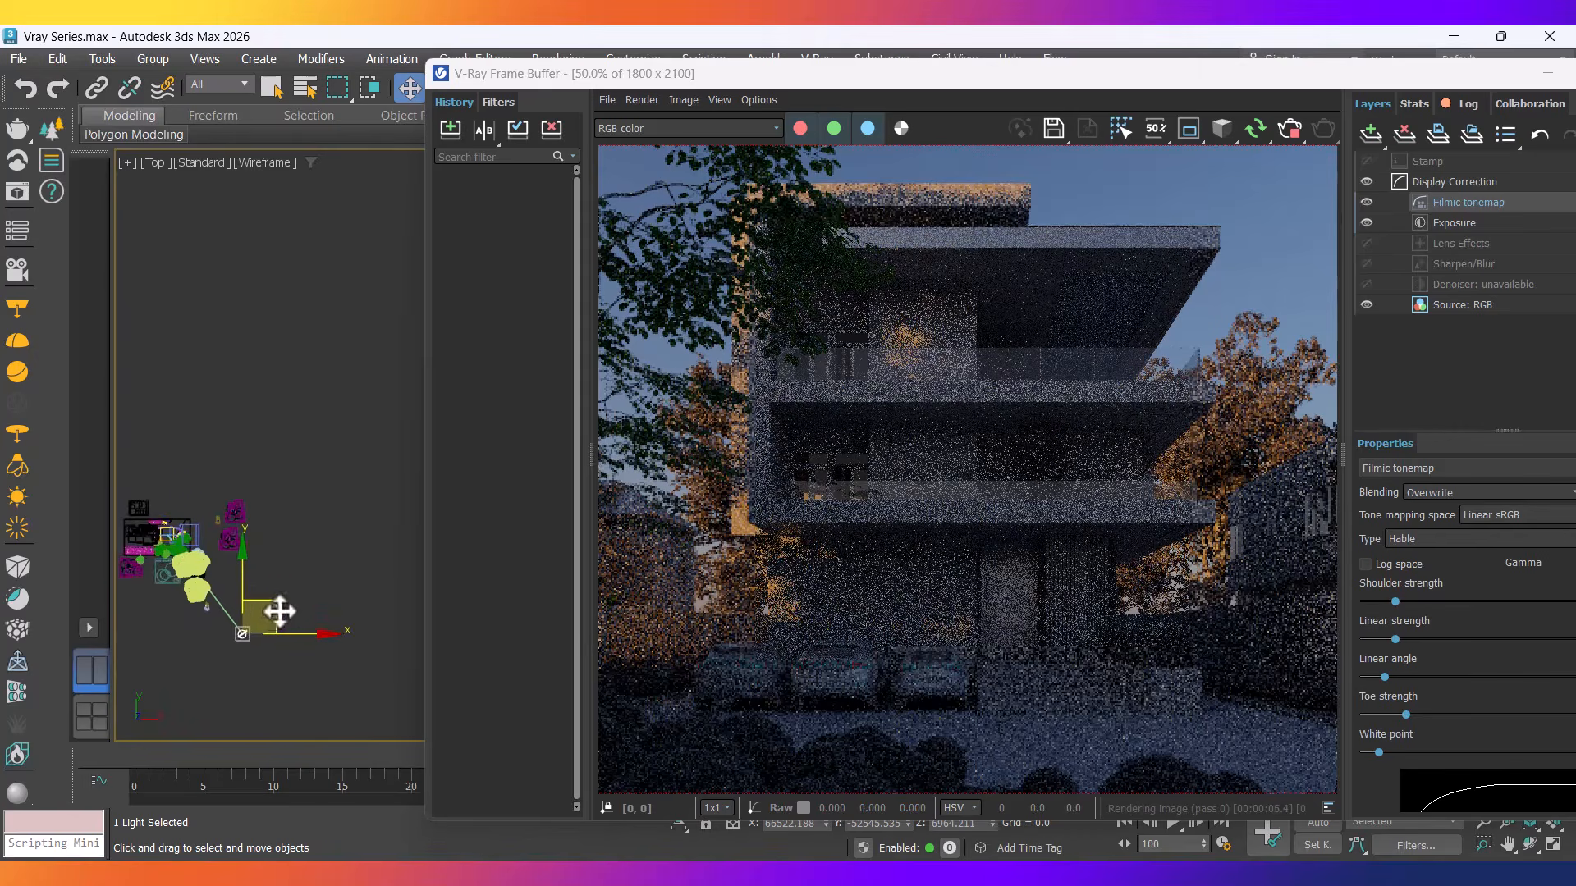
scroll(279, 611, up, 2)
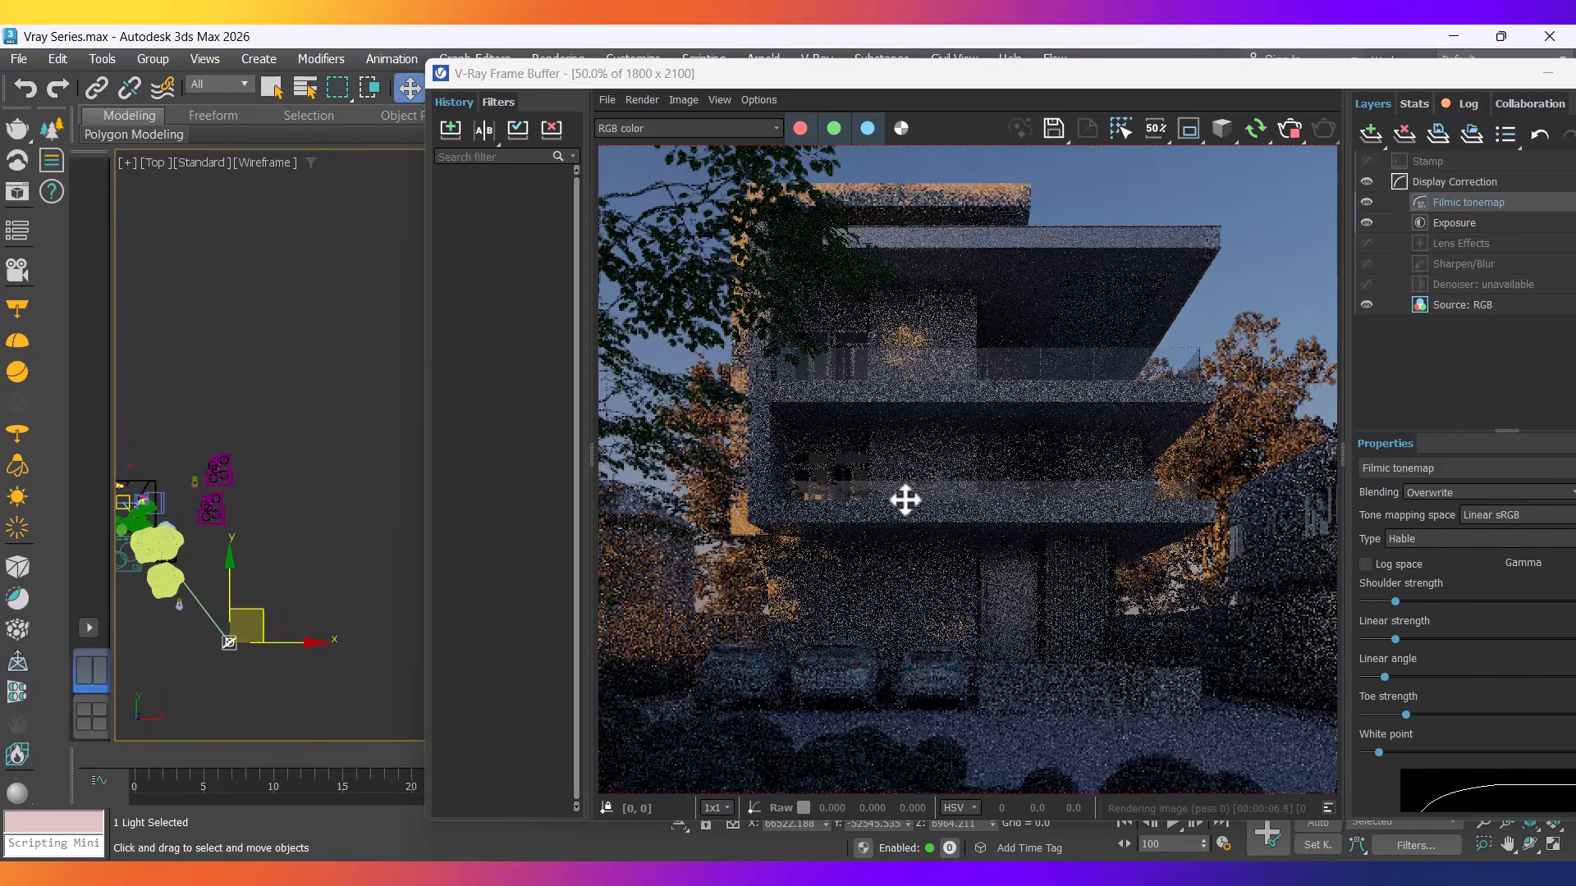
scroll(305, 542, down, 1)
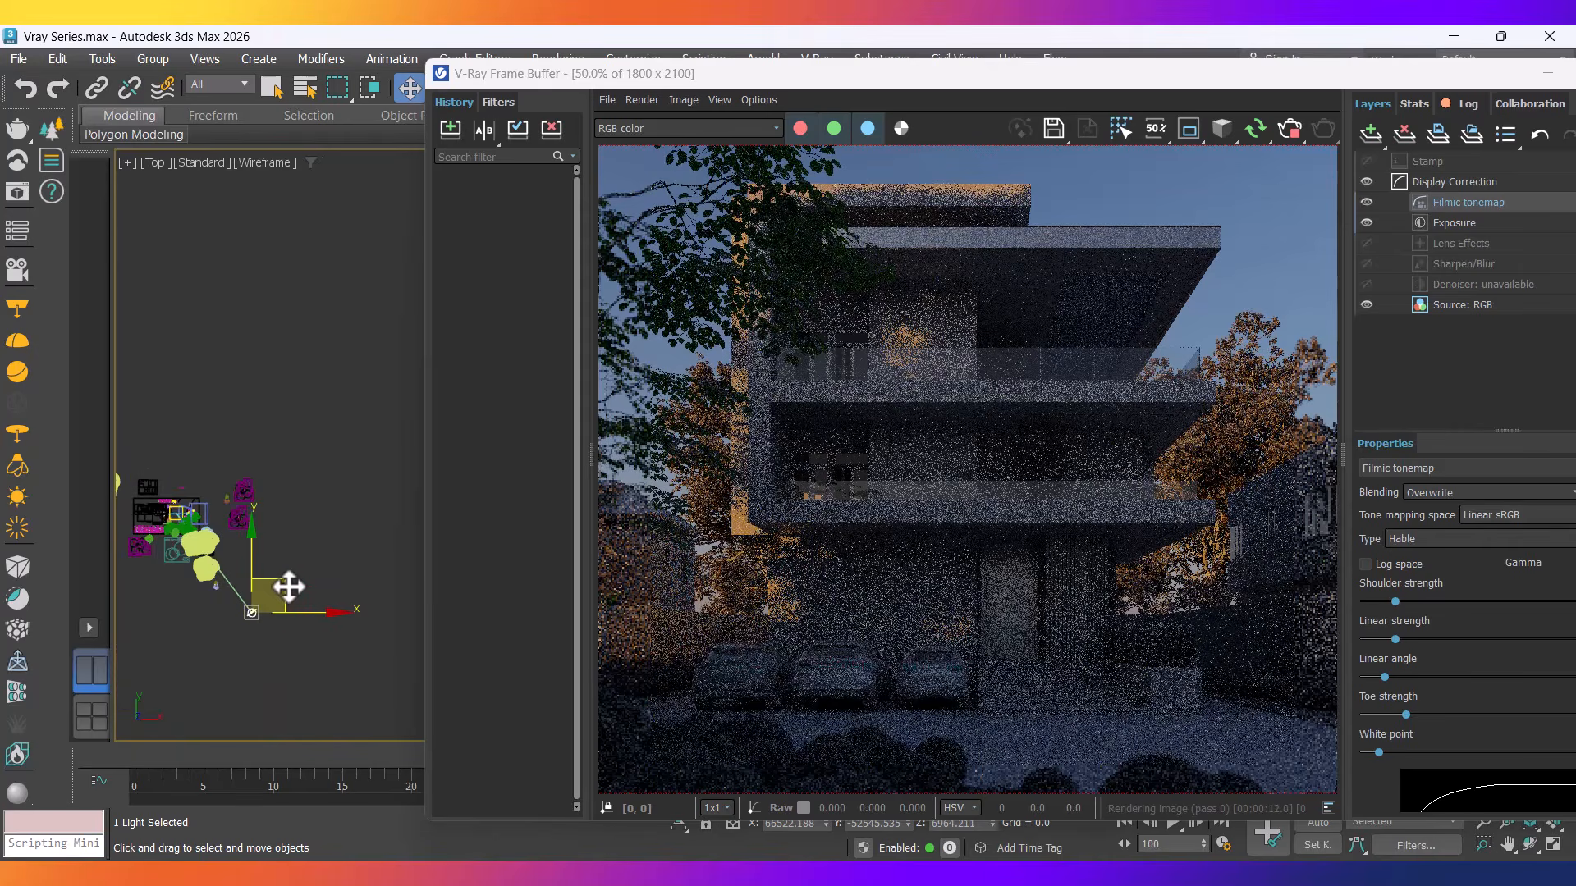
drag(289, 586, 282, 386)
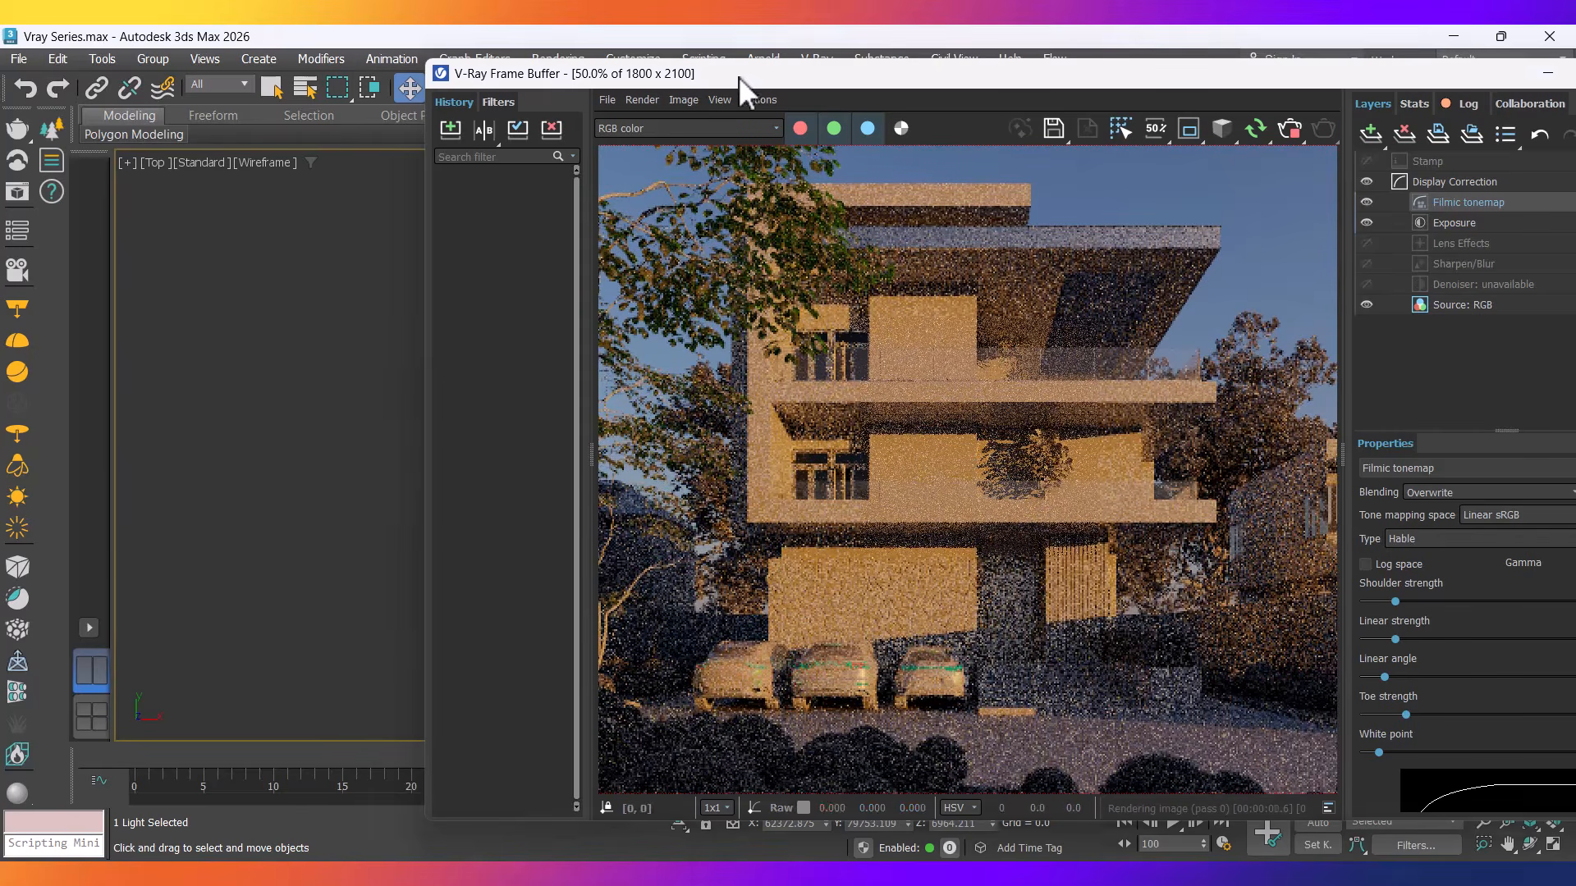
Enlarge the frame buffer downward and shift the VRaySun in the Top viewport to about X 82772, Y 60203.
drag(739, 76, 712, 60)
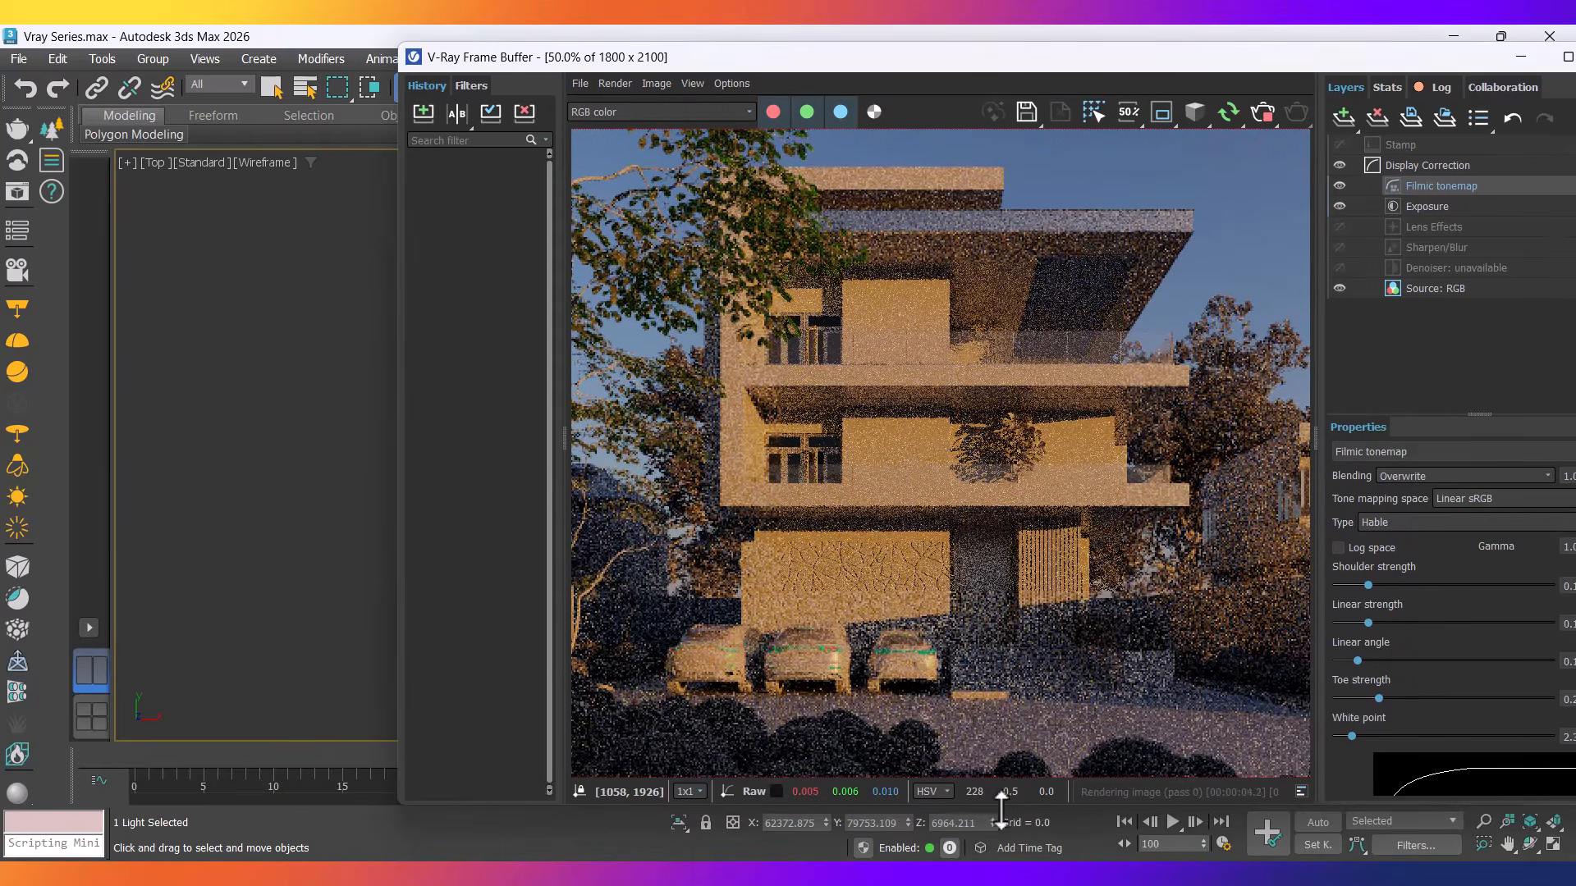
drag(1003, 804, 1010, 861)
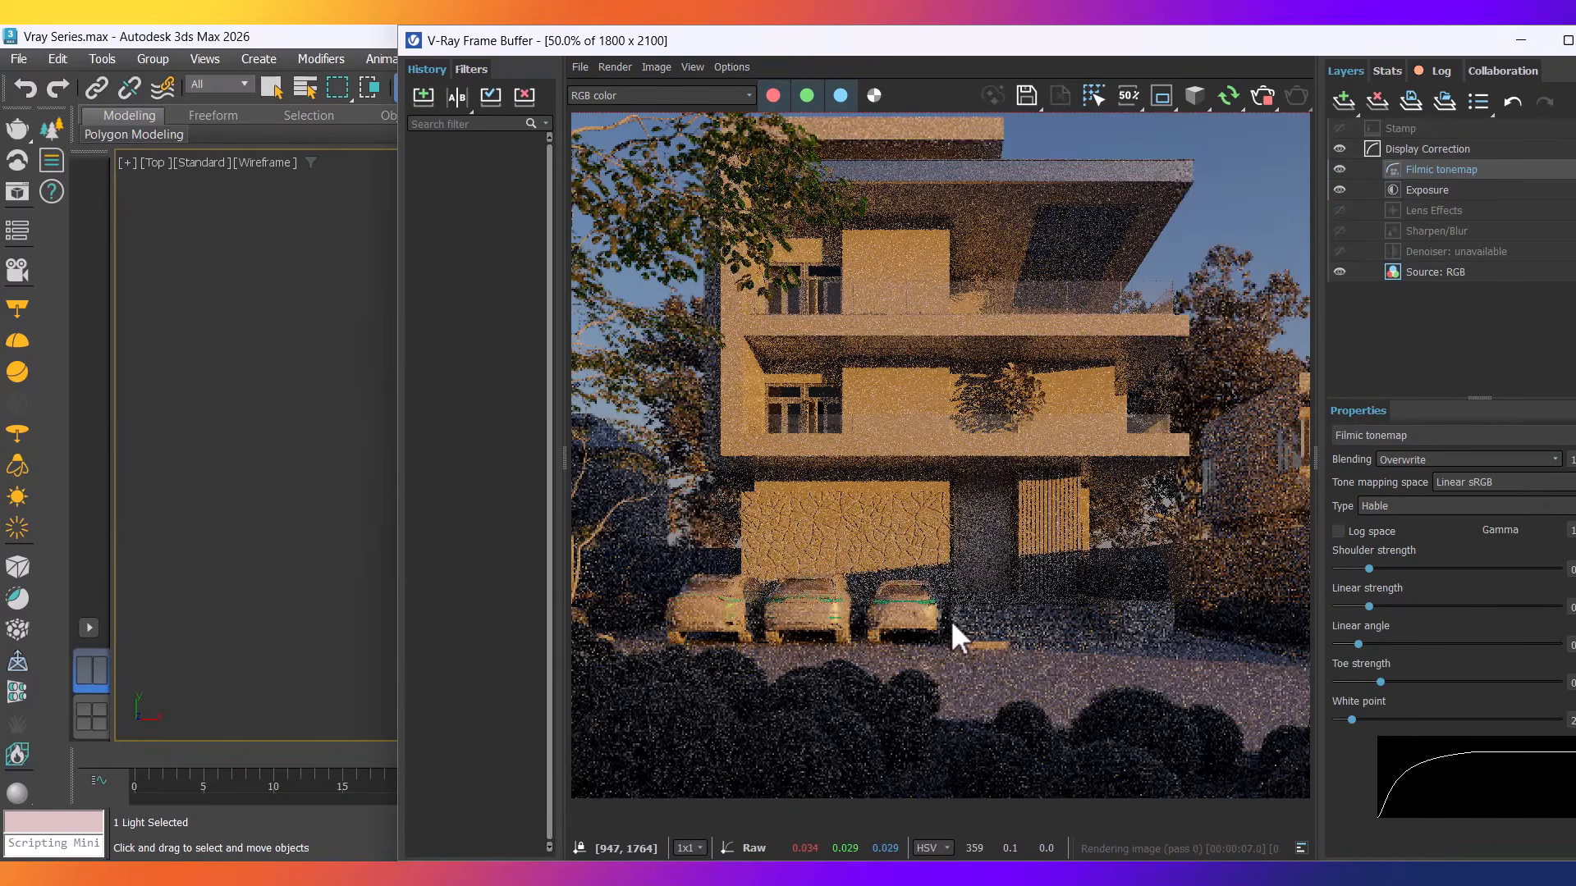
middle_drag(192, 452, 368, 634)
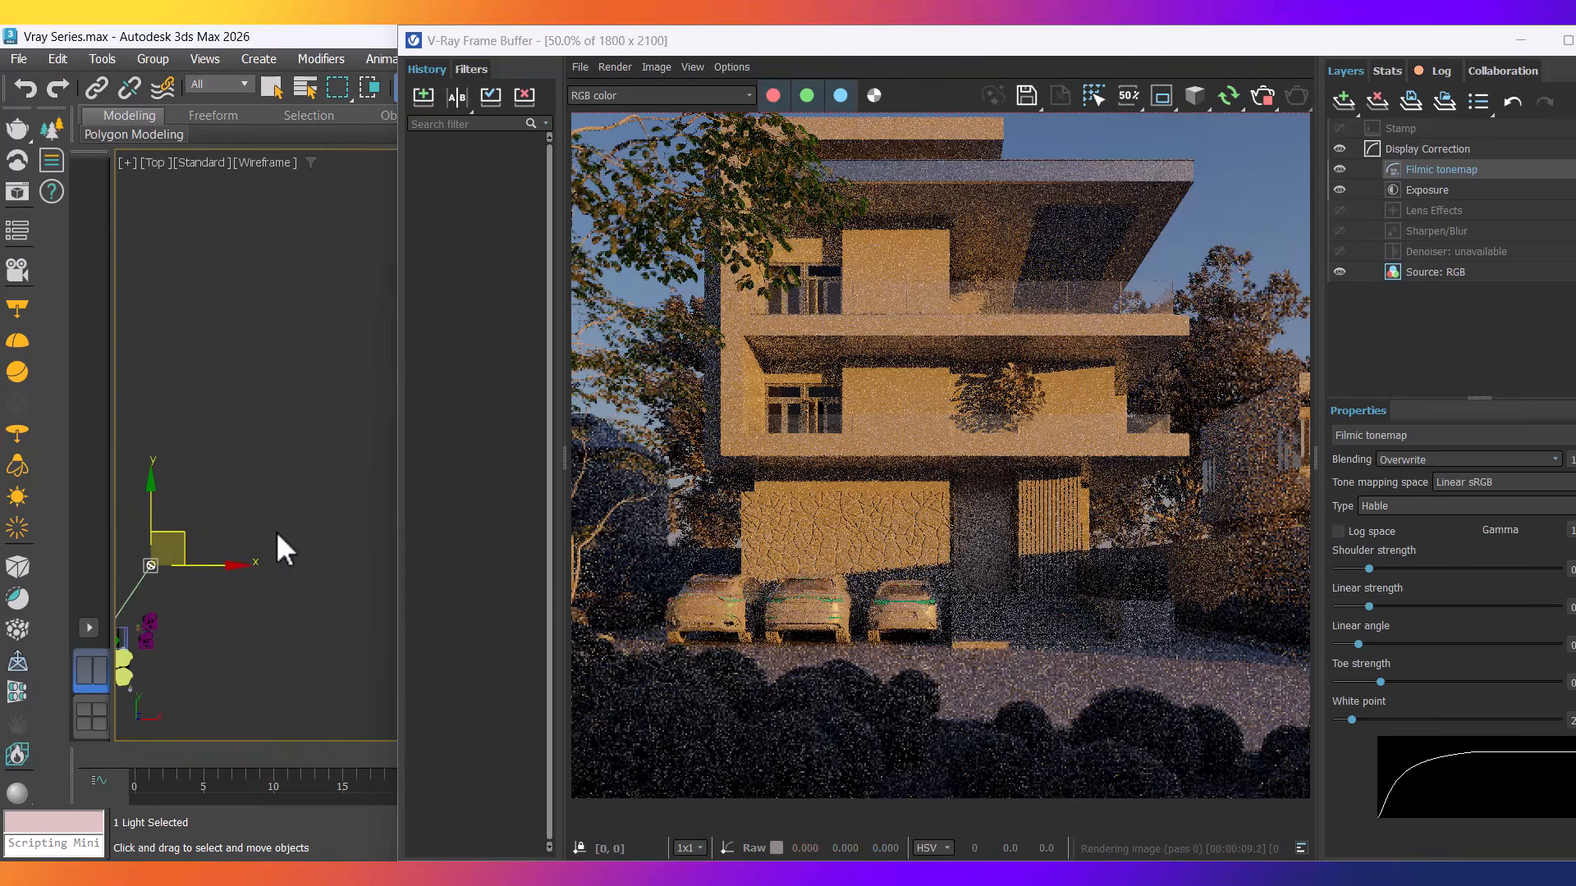
scroll(273, 535, down, 2)
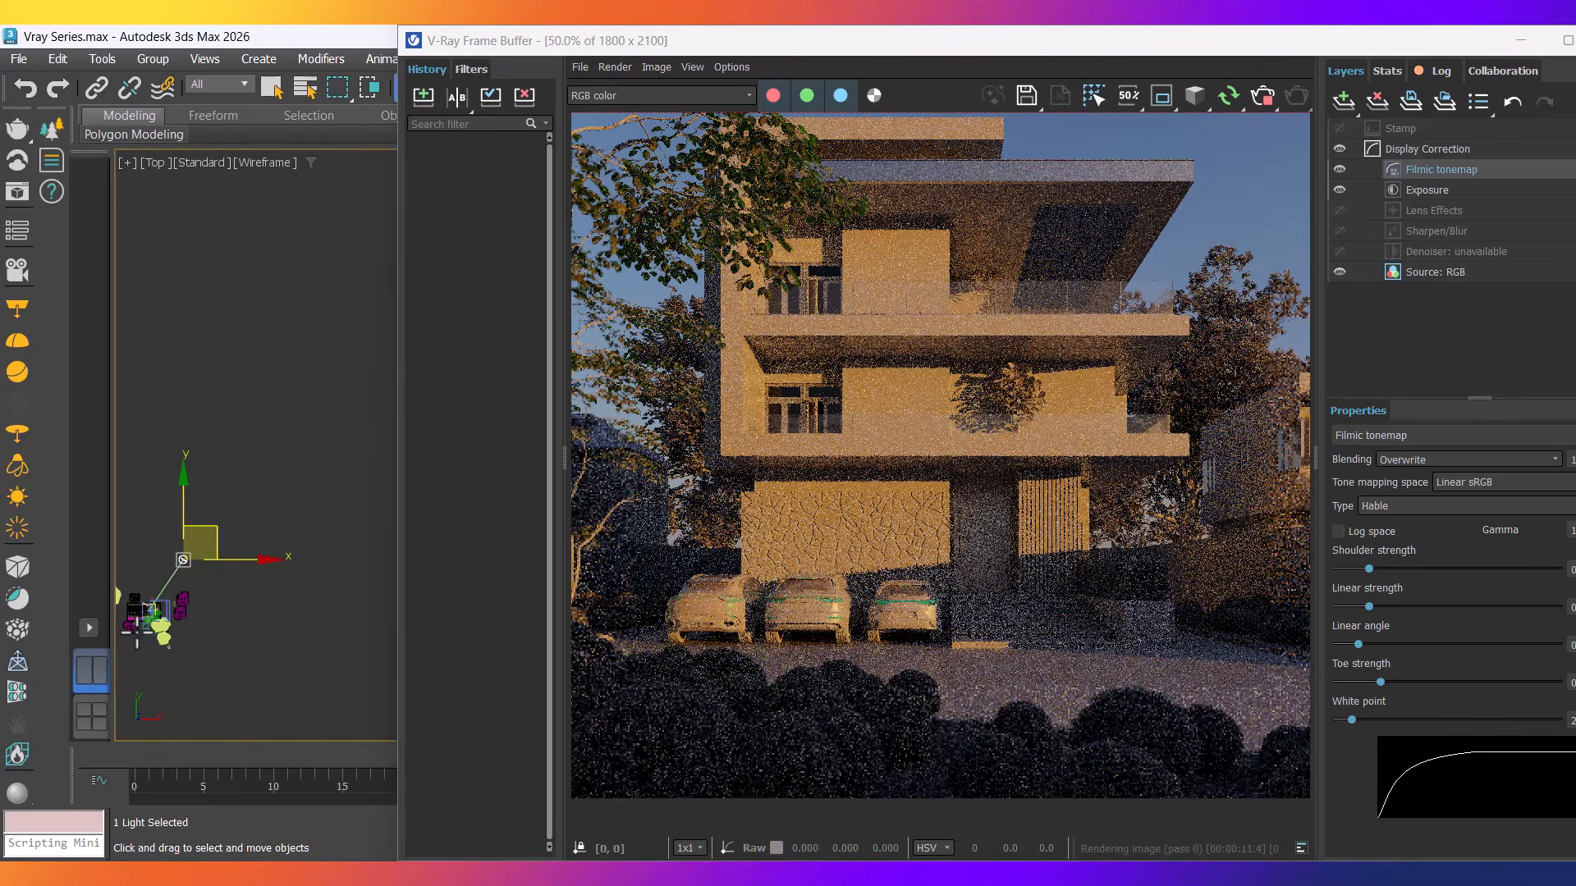
scroll(142, 621, up, 2)
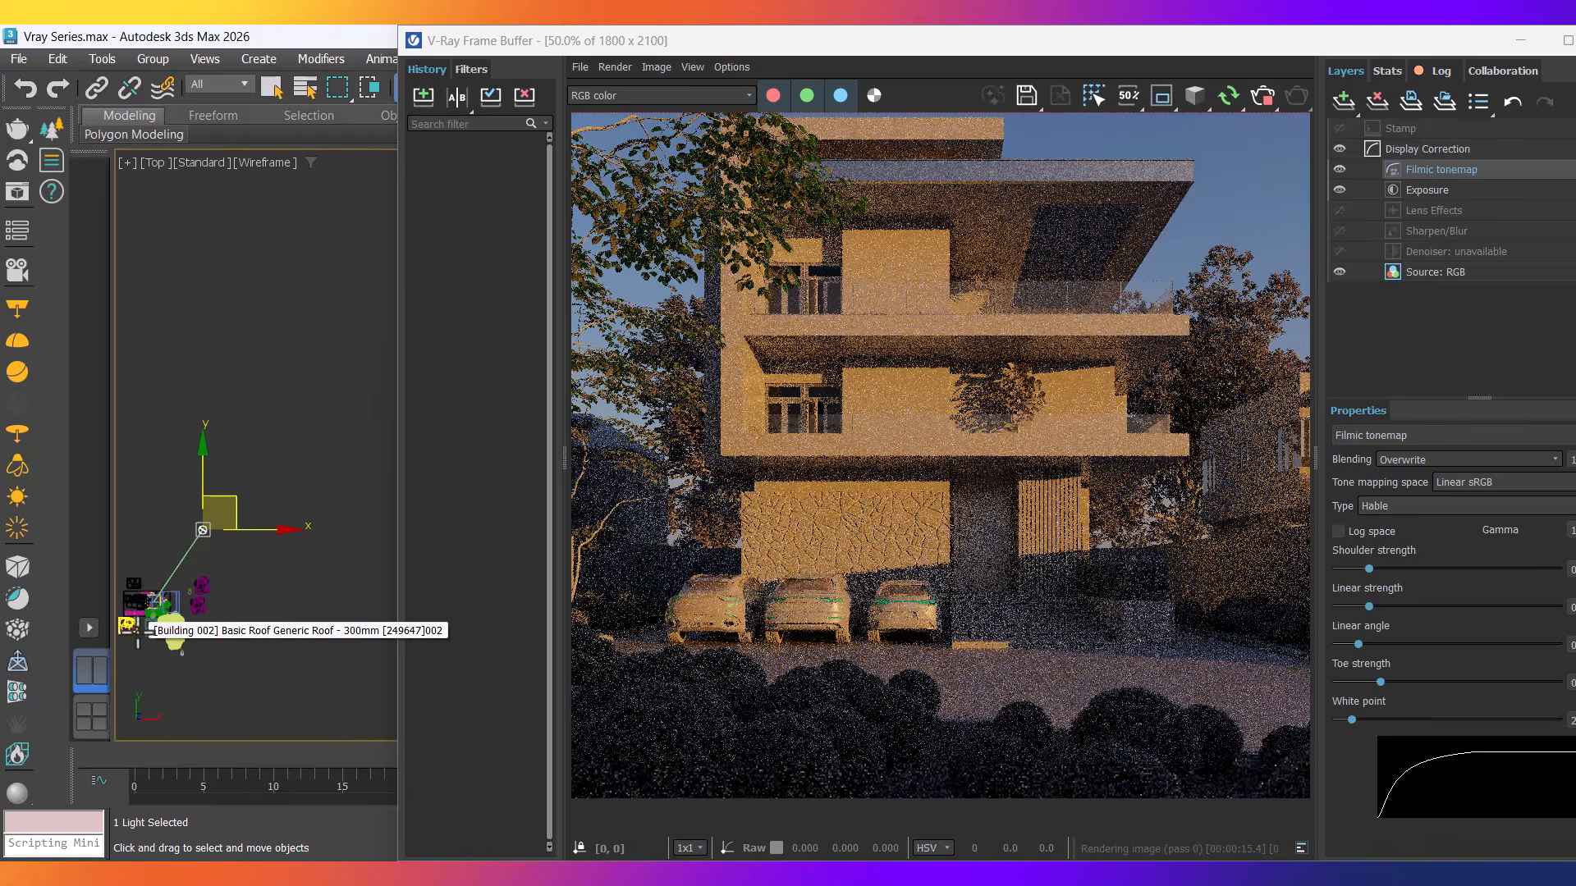
drag(235, 515, 253, 531)
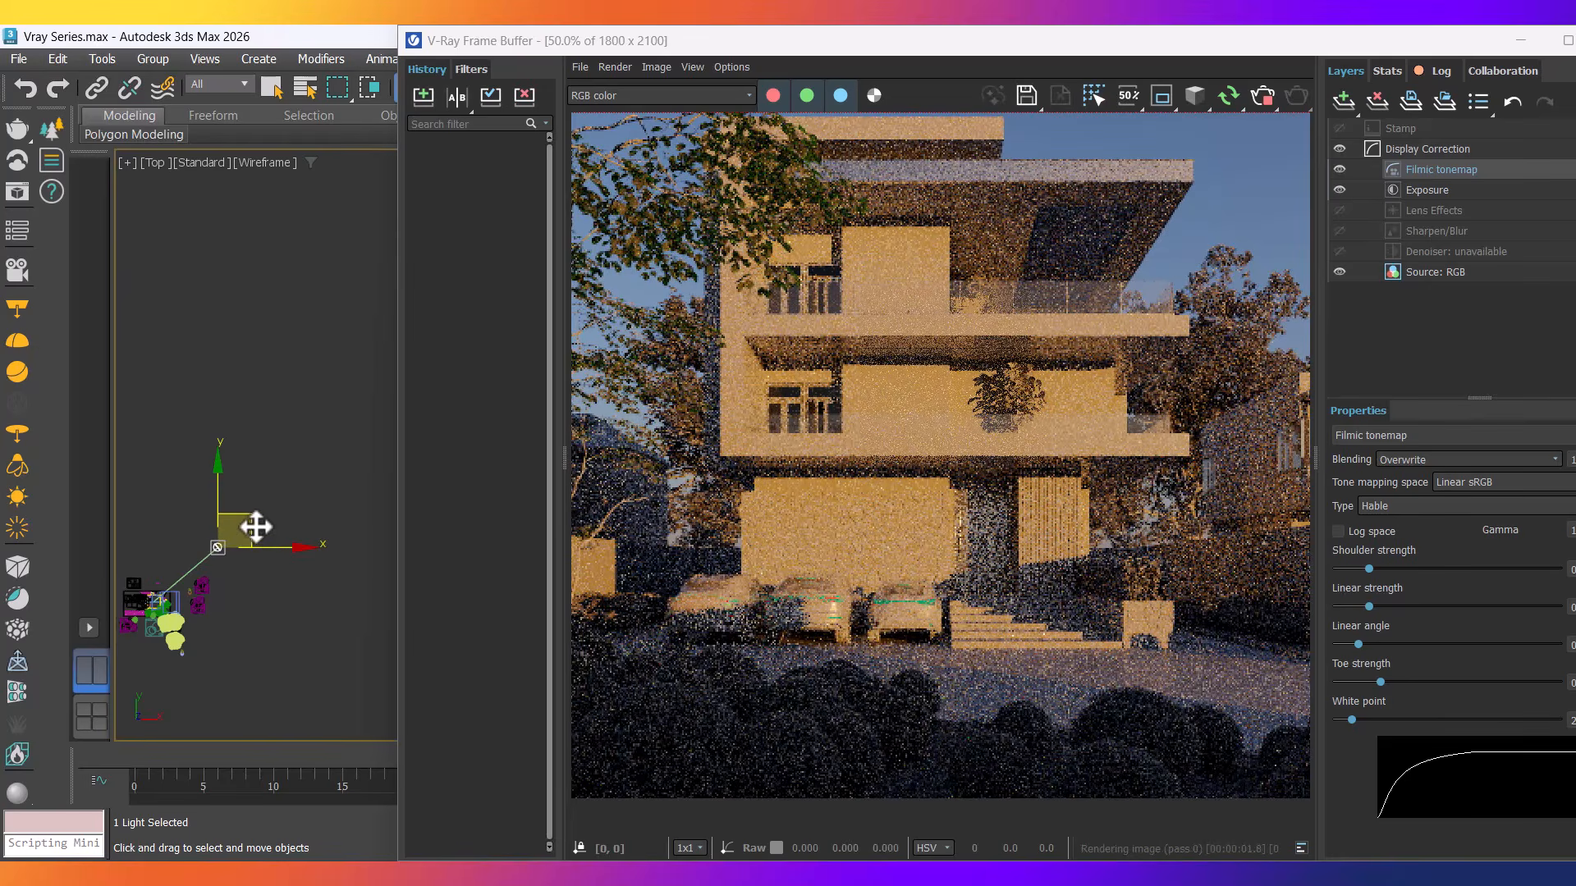
drag(254, 528, 260, 531)
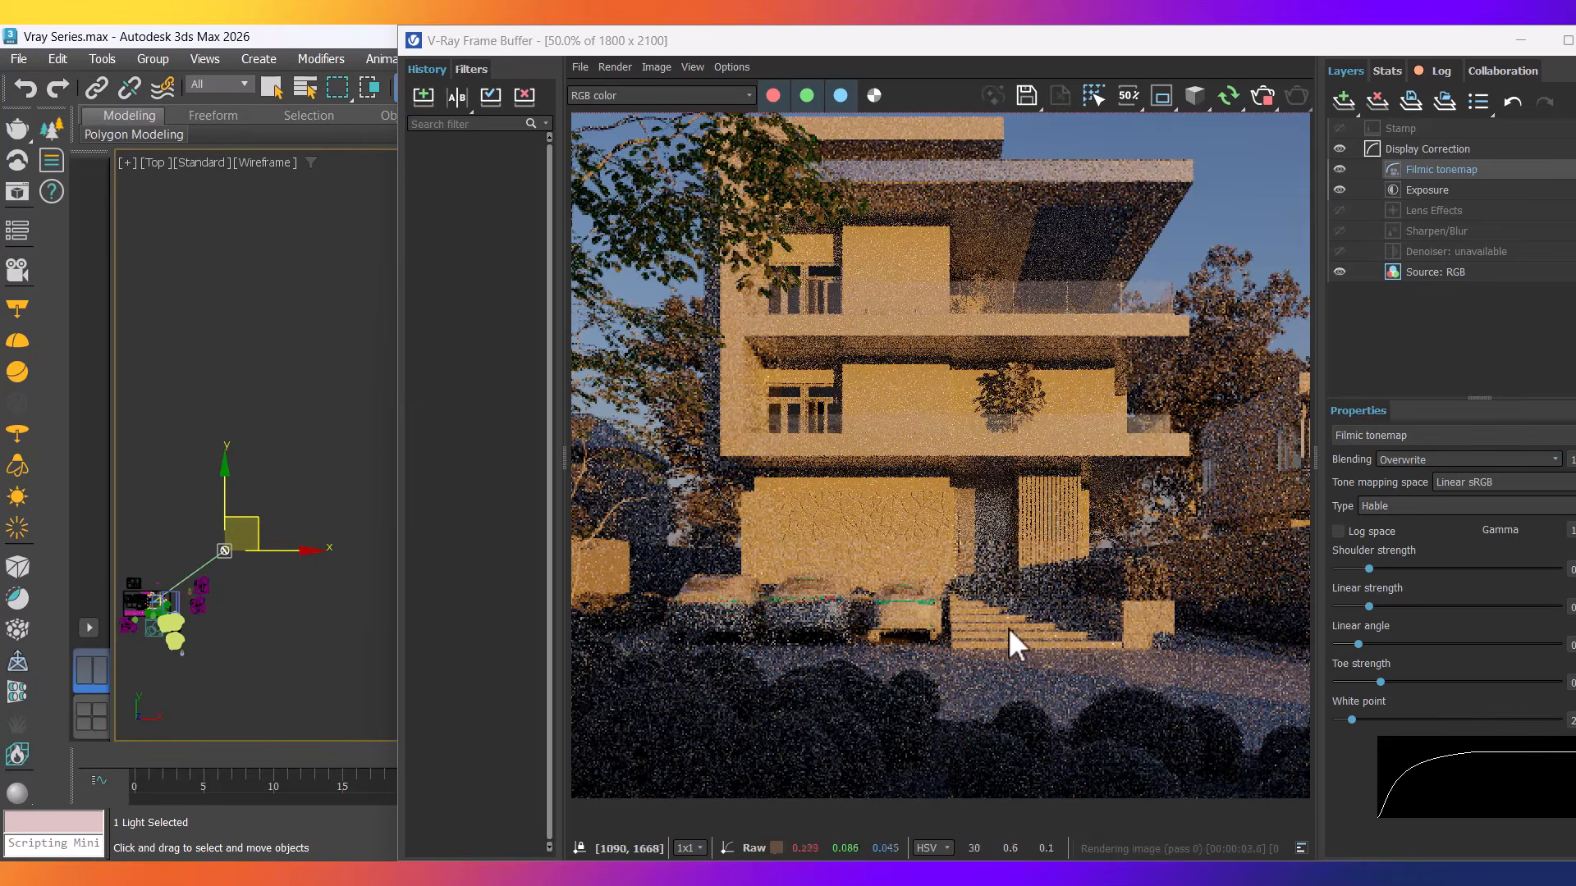
Lower the VRaySun slightly to about Z 5828 in the Front viewport and reposition the frame buffer to show its layer properties.
middle_drag(236, 585, 215, 595)
key(f)
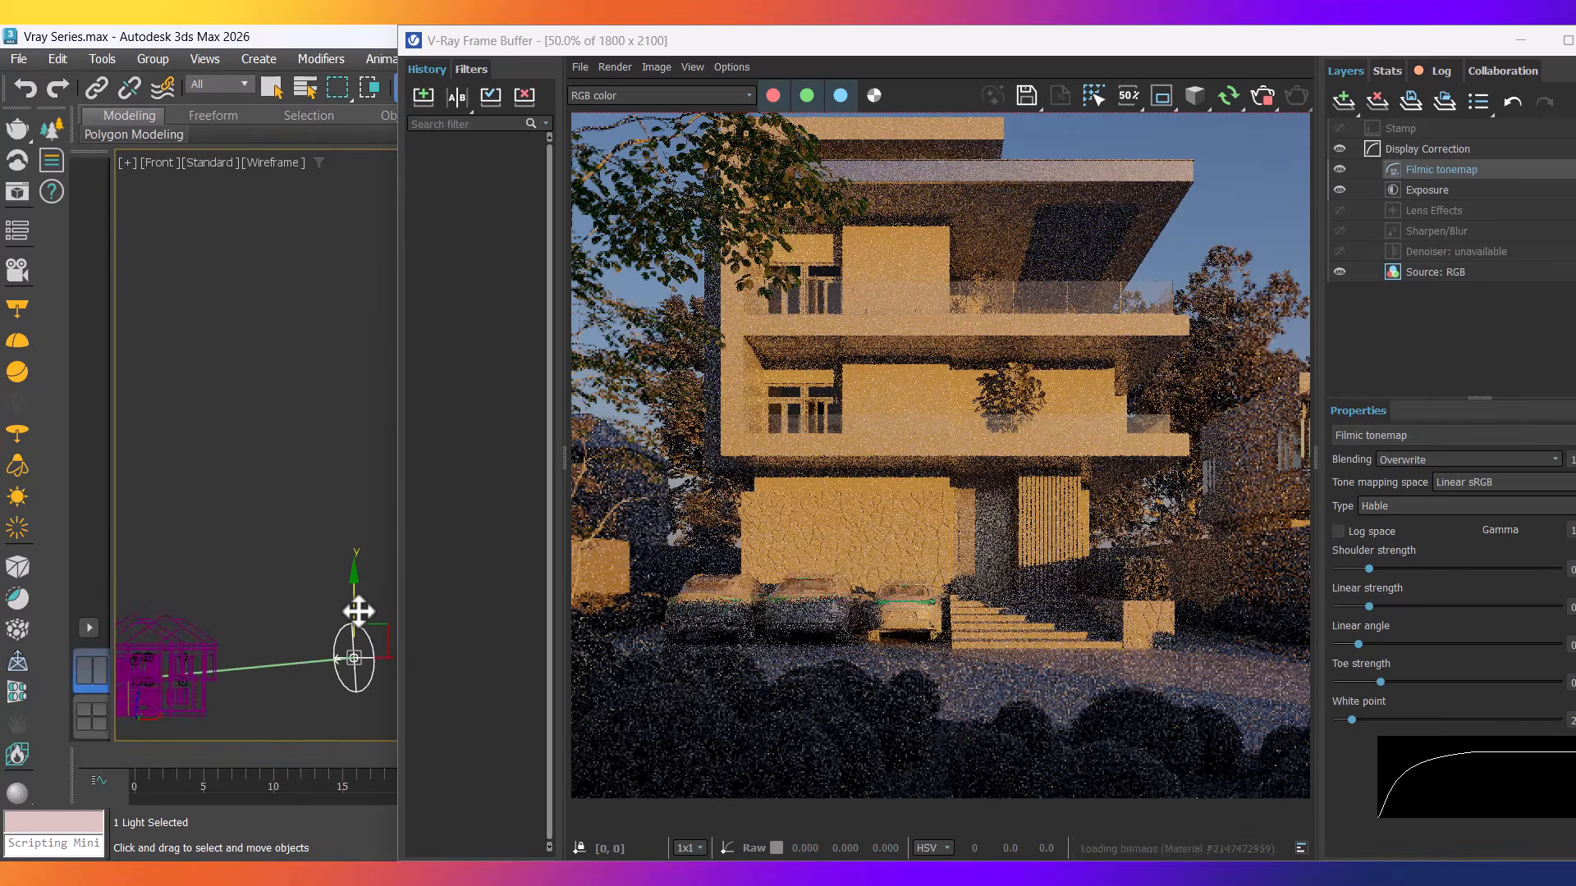
drag(357, 605, 359, 615)
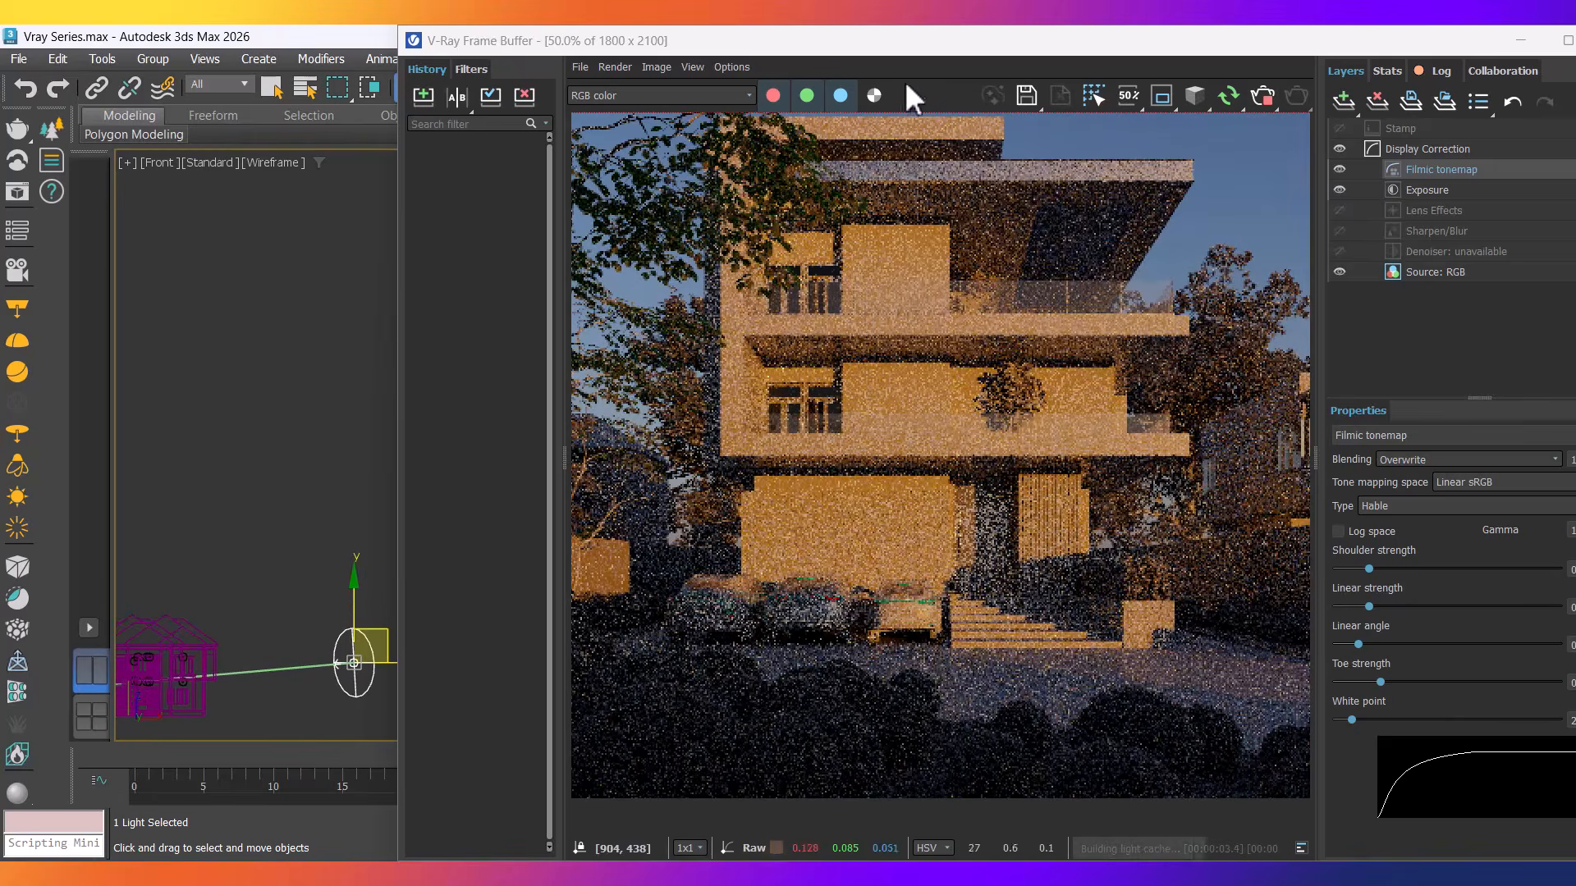
drag(859, 48, 519, 86)
scroll(584, 397, down, 1)
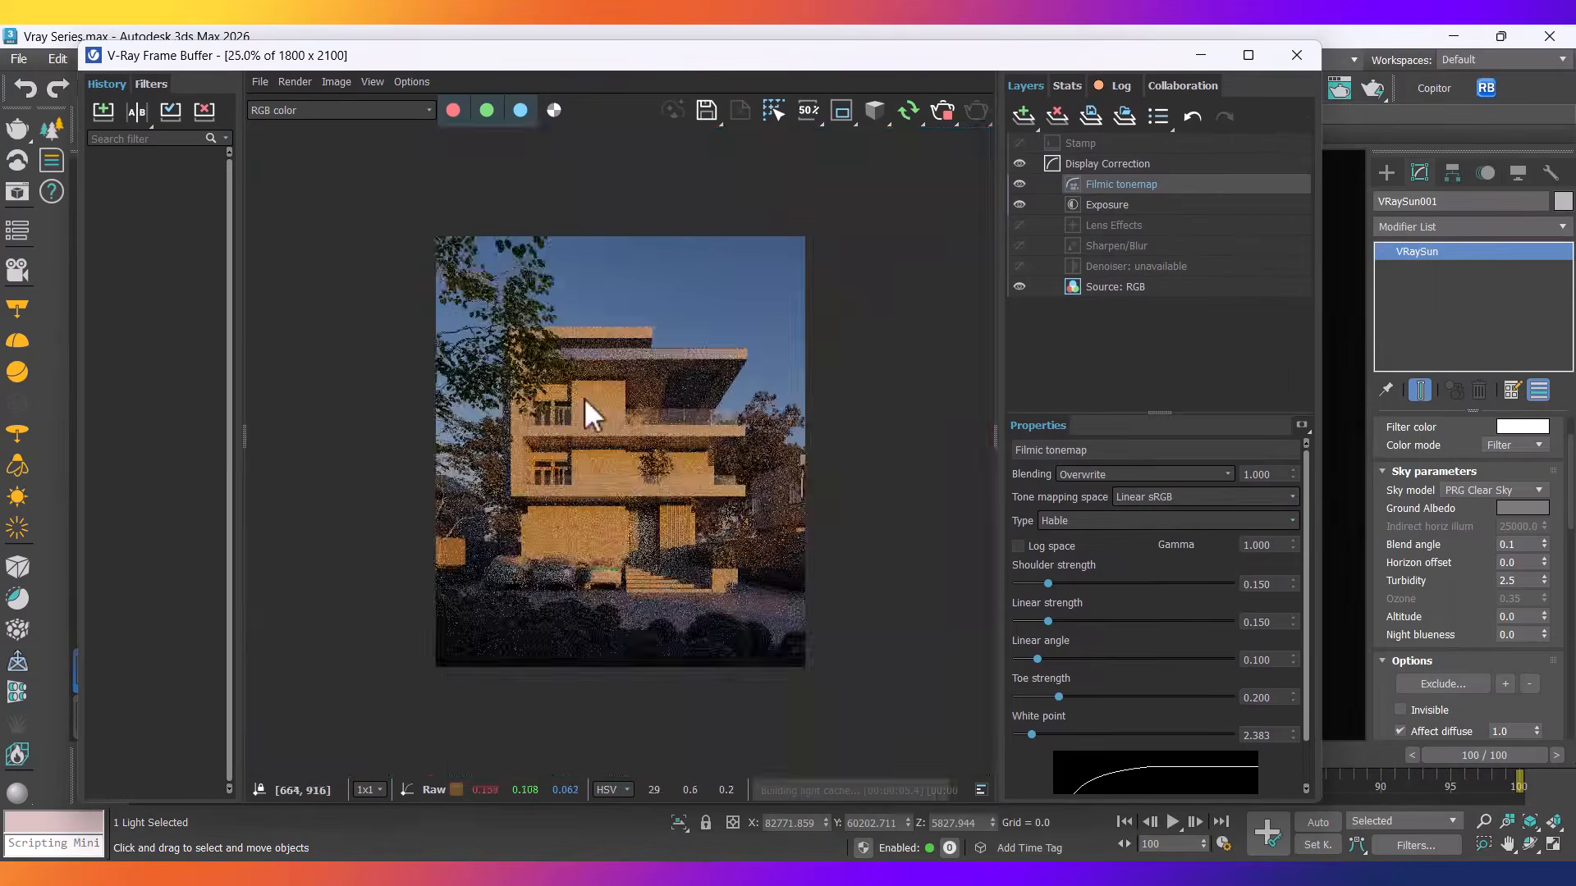
scroll(632, 365, up, 1)
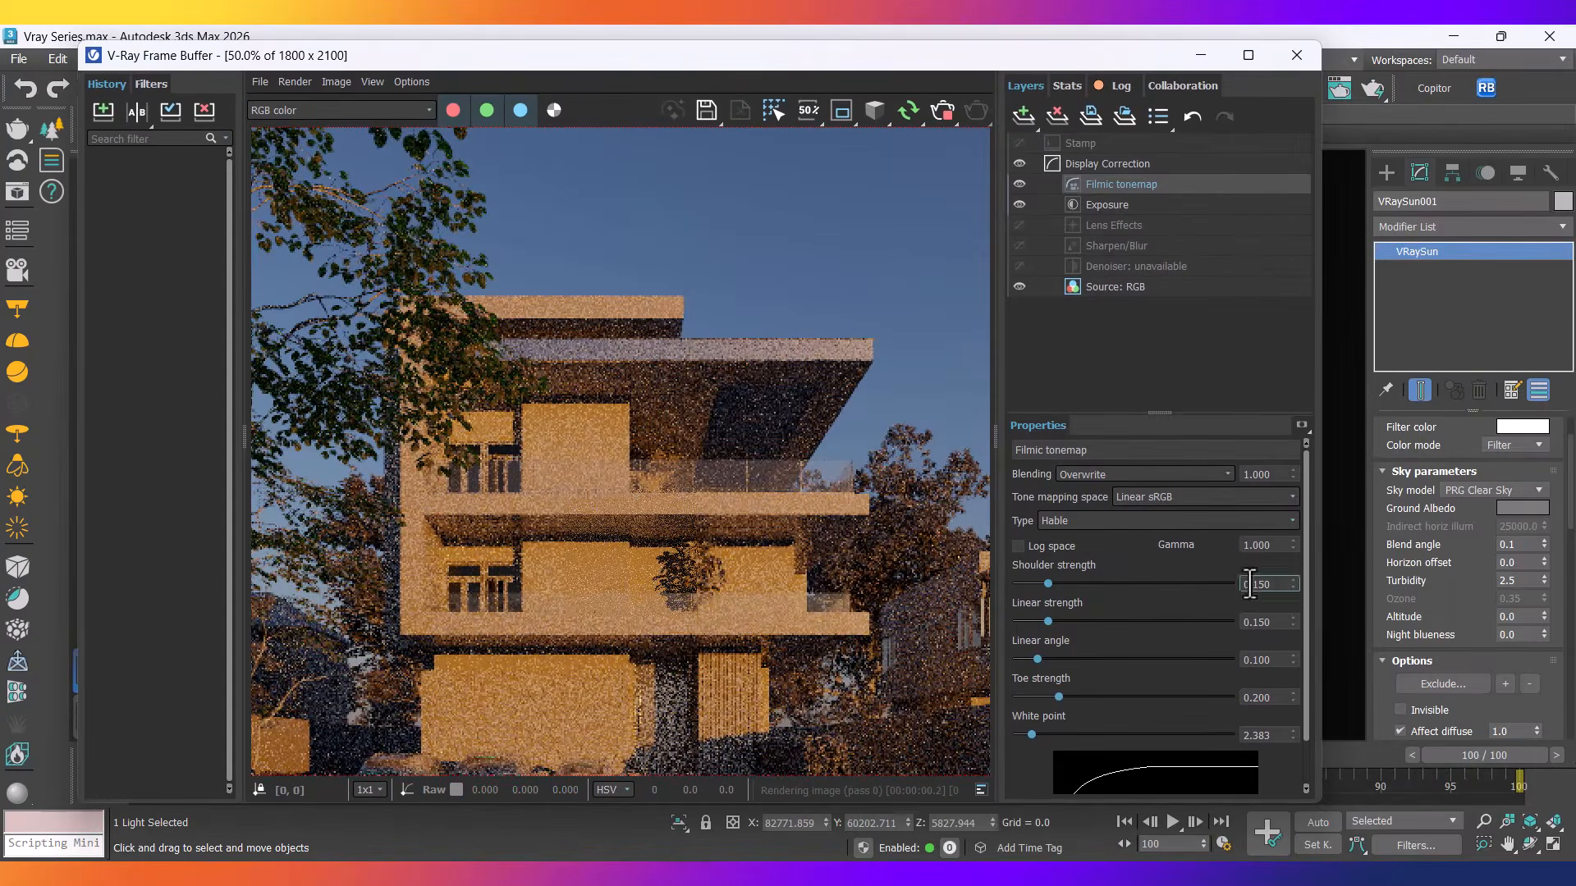
Set the Exposure layer's exposure to 1.5 and check the facade, stairs and shrubs in the render.
click(1095, 204)
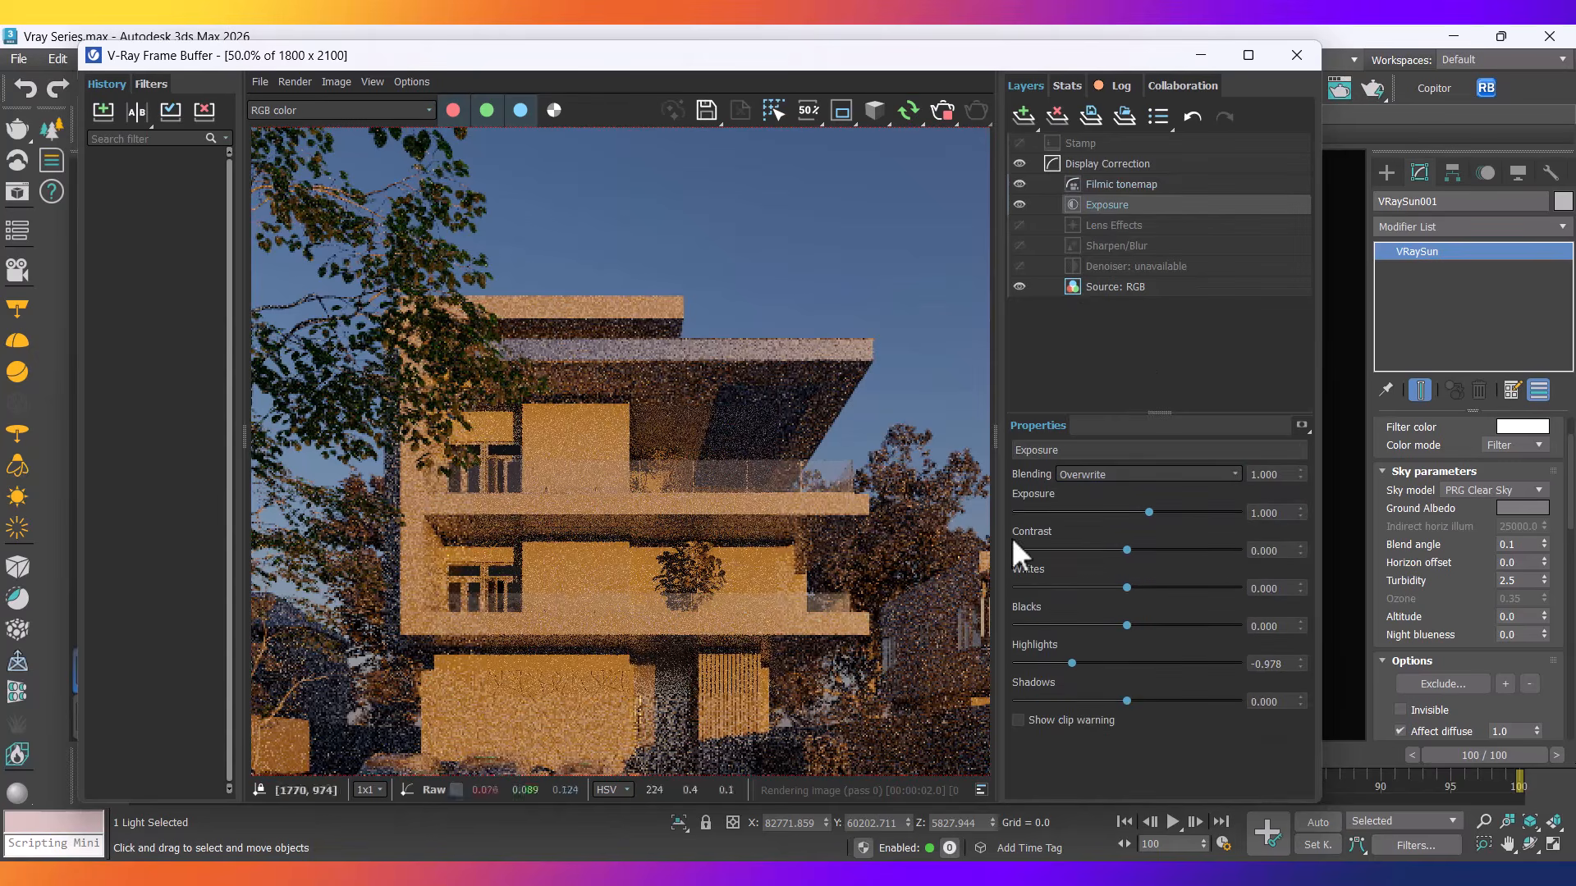
click(1260, 513)
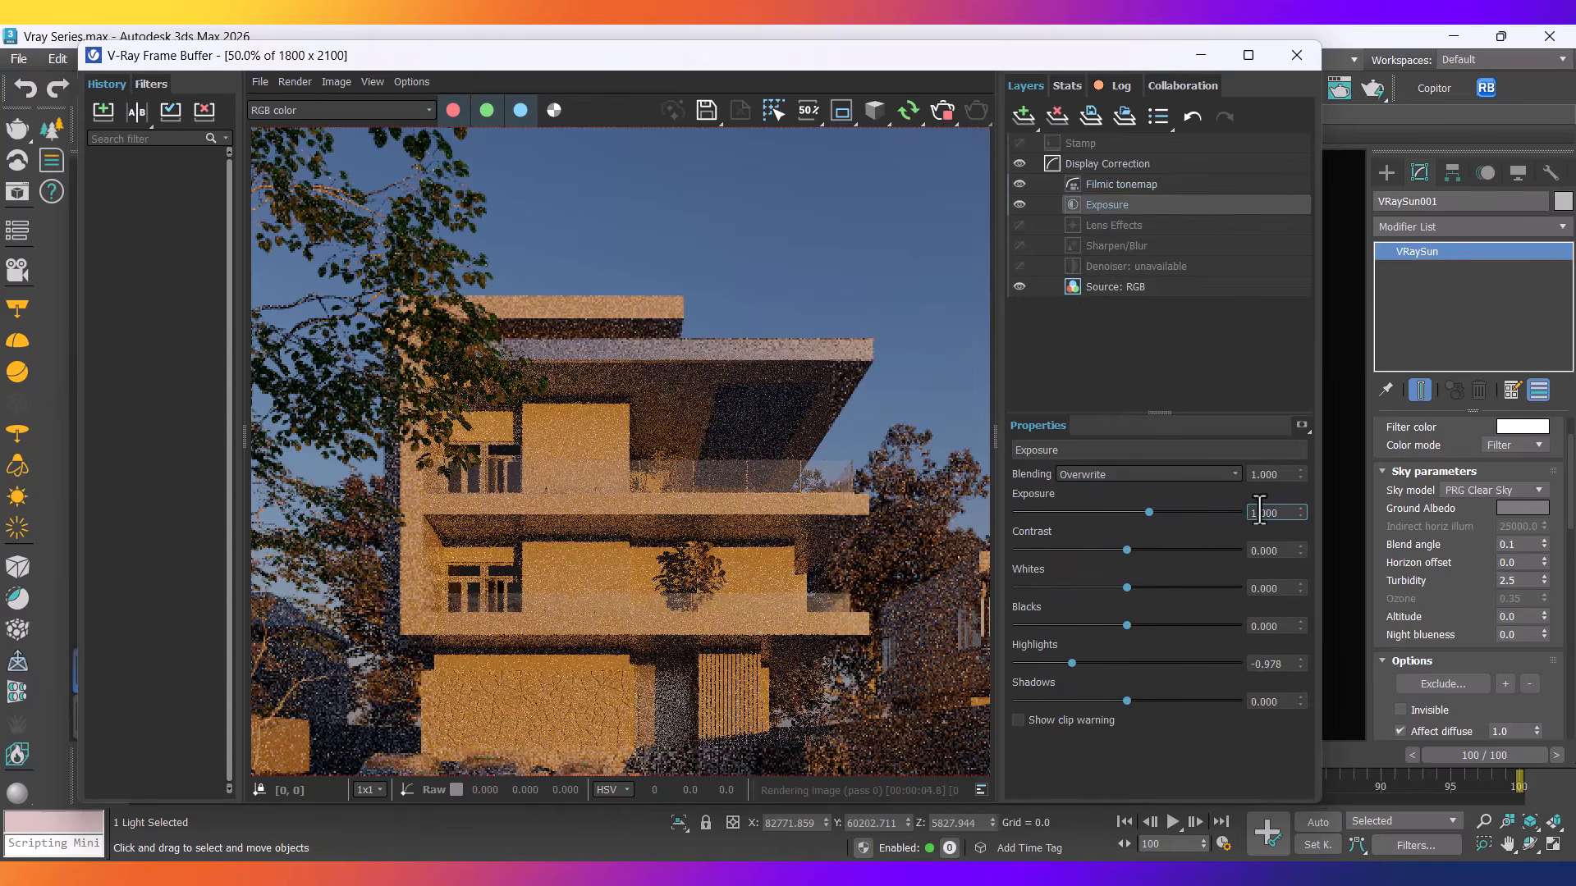
double_click(1264, 511)
text(1.5)
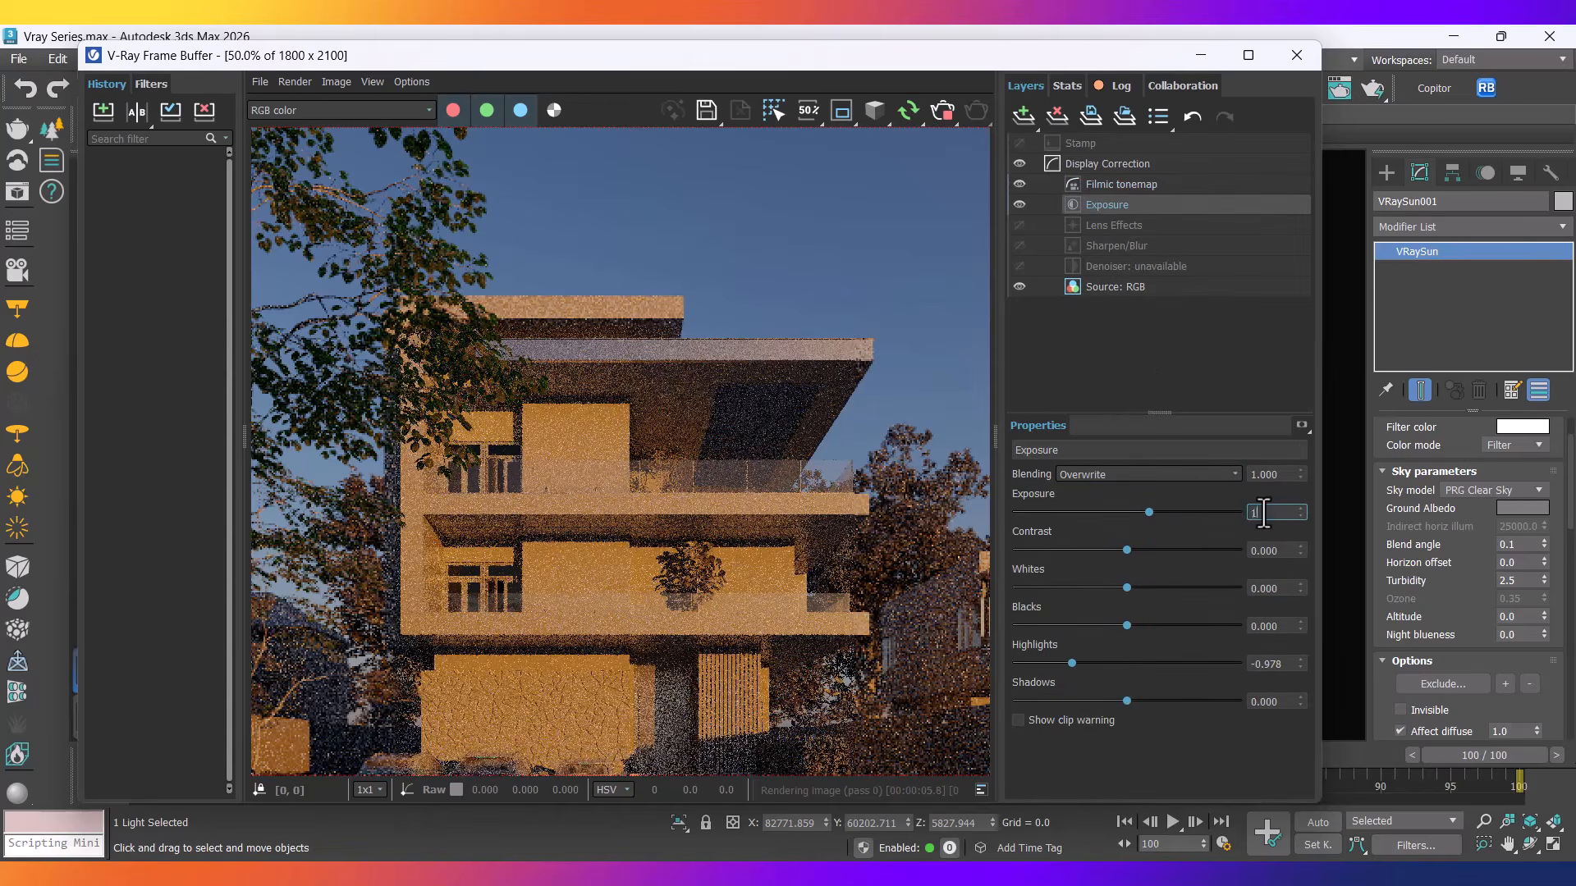
key(Return)
scroll(692, 591, down, 2)
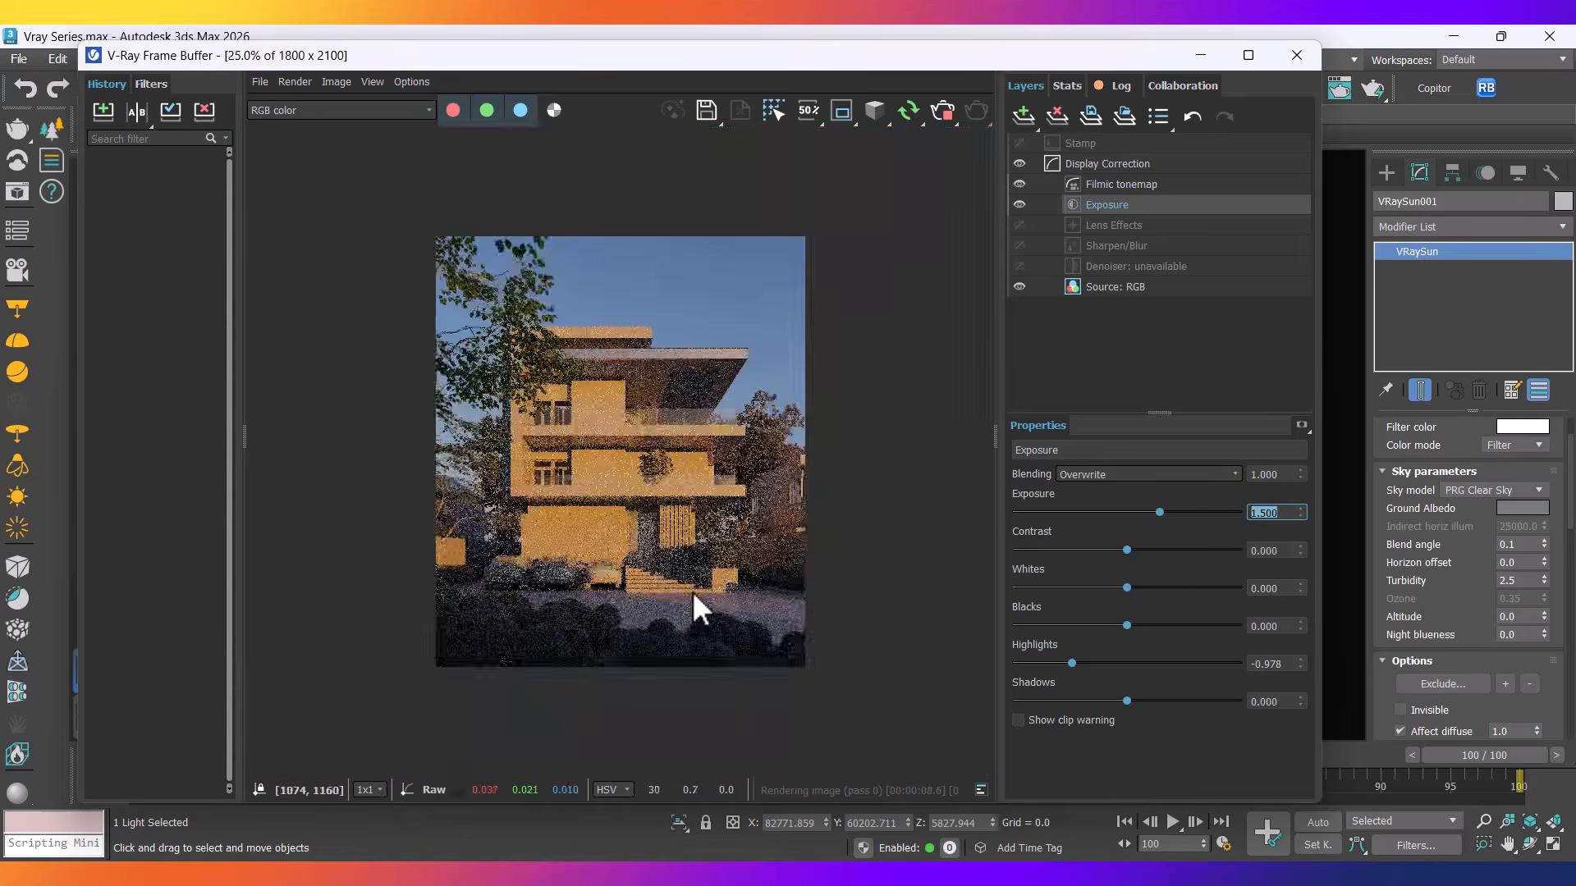
scroll(619, 638, up, 2)
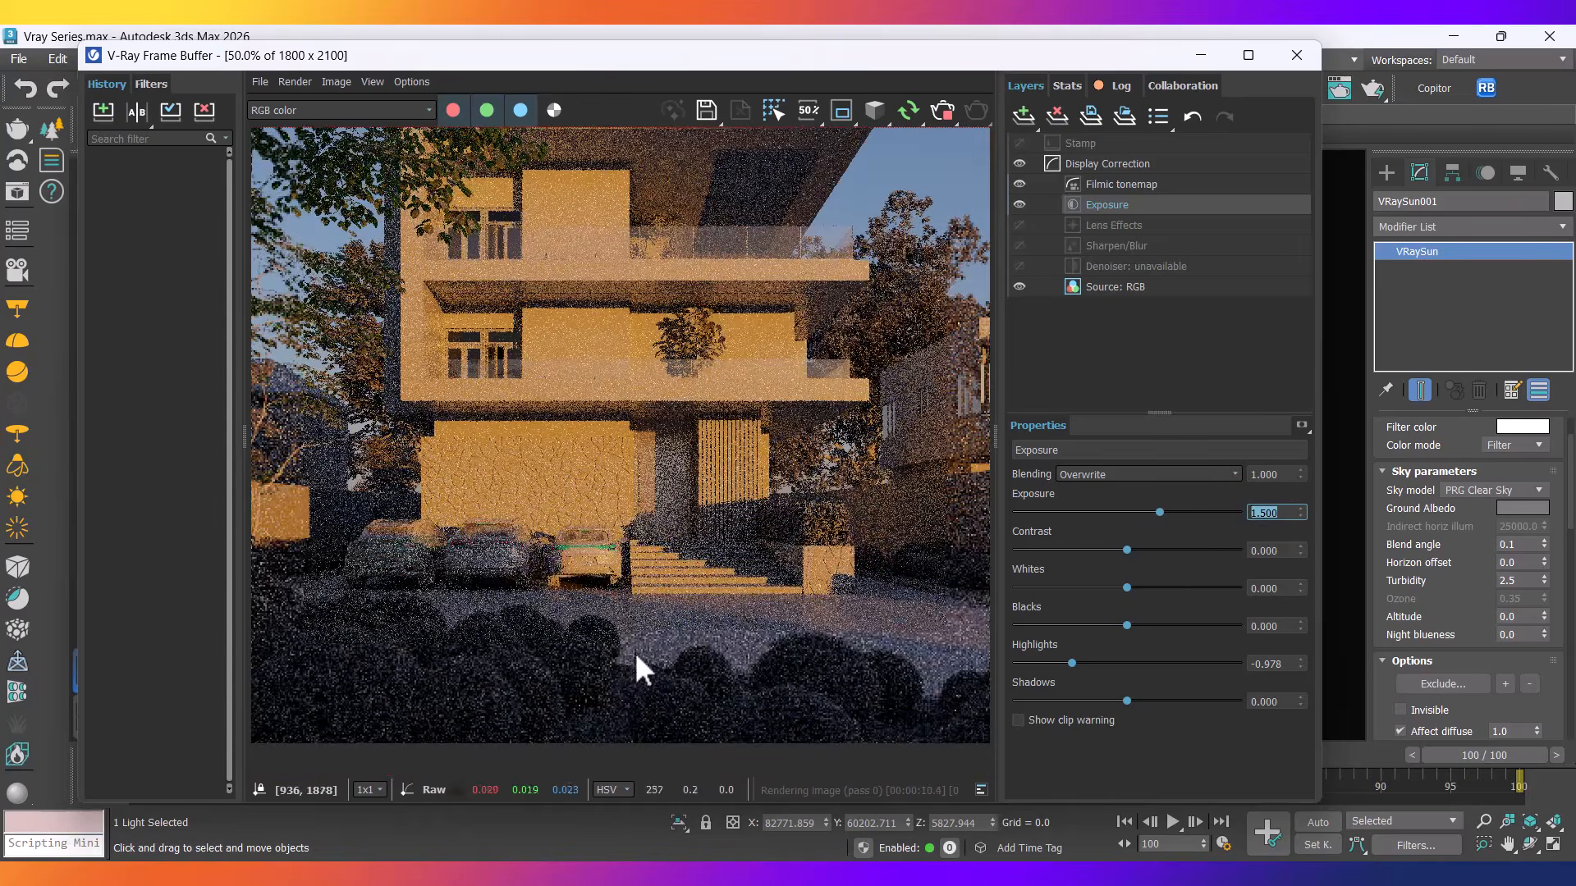
scroll(549, 509, down, 1)
scroll(549, 509, up, 1)
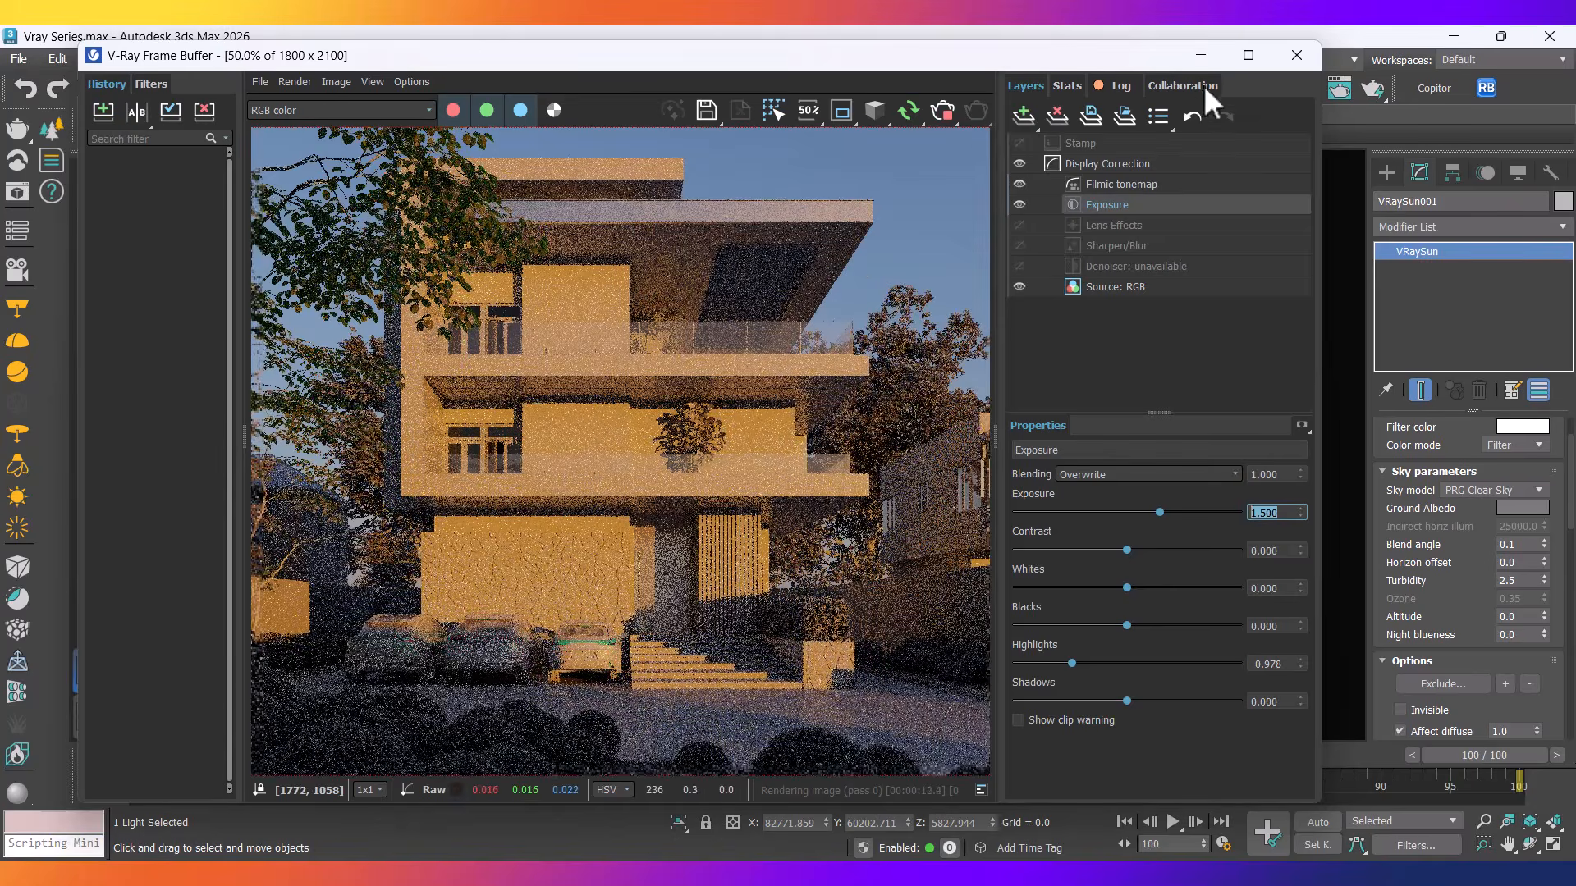
Unhide and expand the Lights layer in the layer explorer, and move the frame buffer aside to expose the Front viewport.
drag(1085, 59, 727, 222)
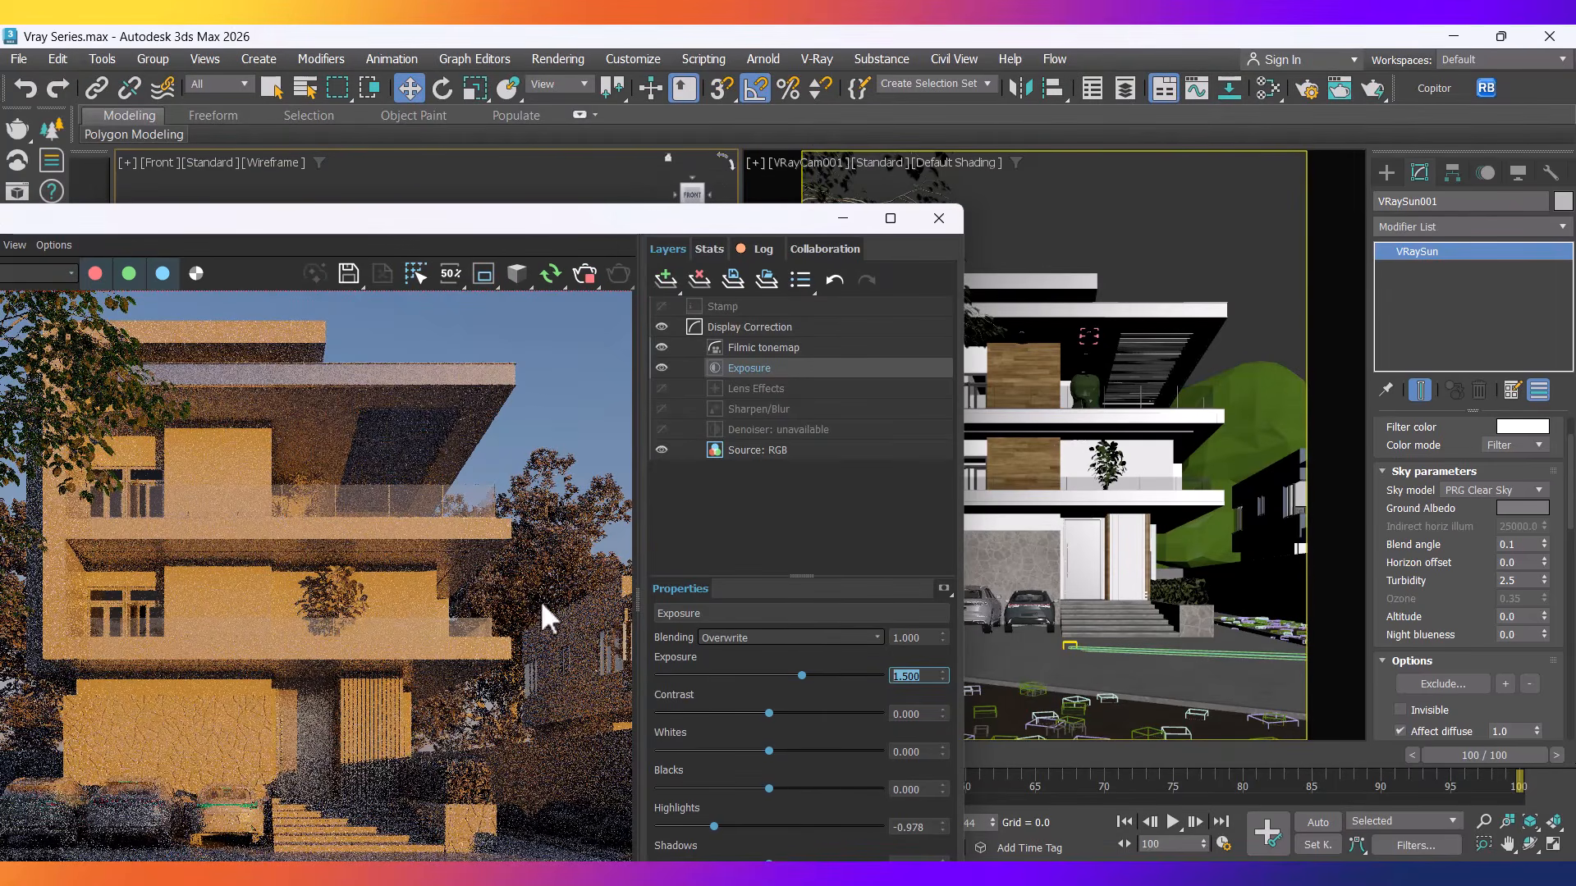
click(1128, 92)
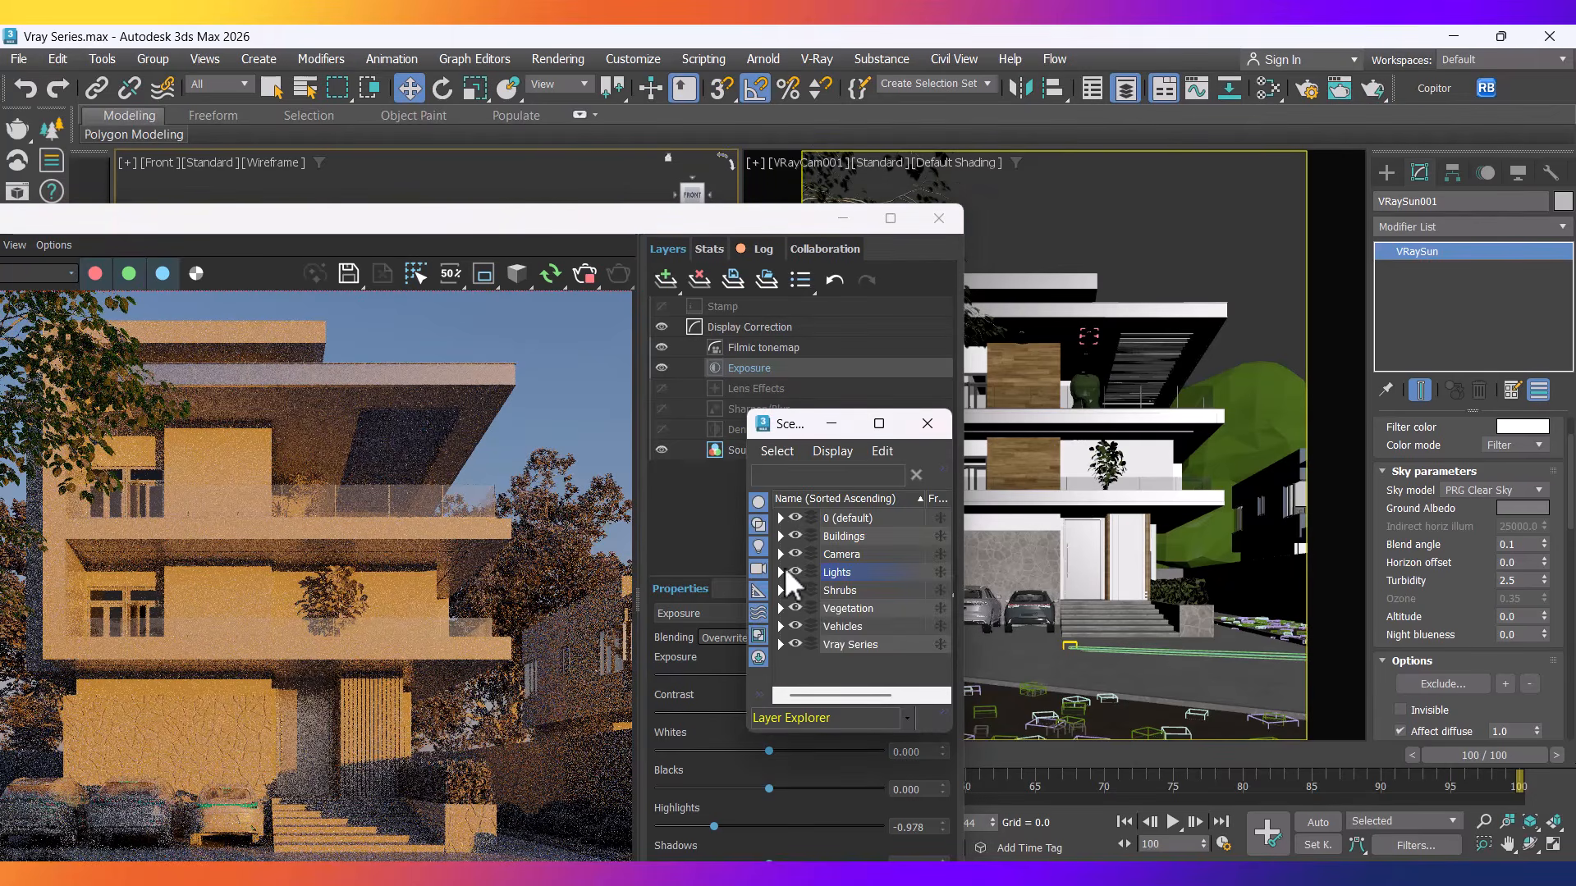
click(781, 572)
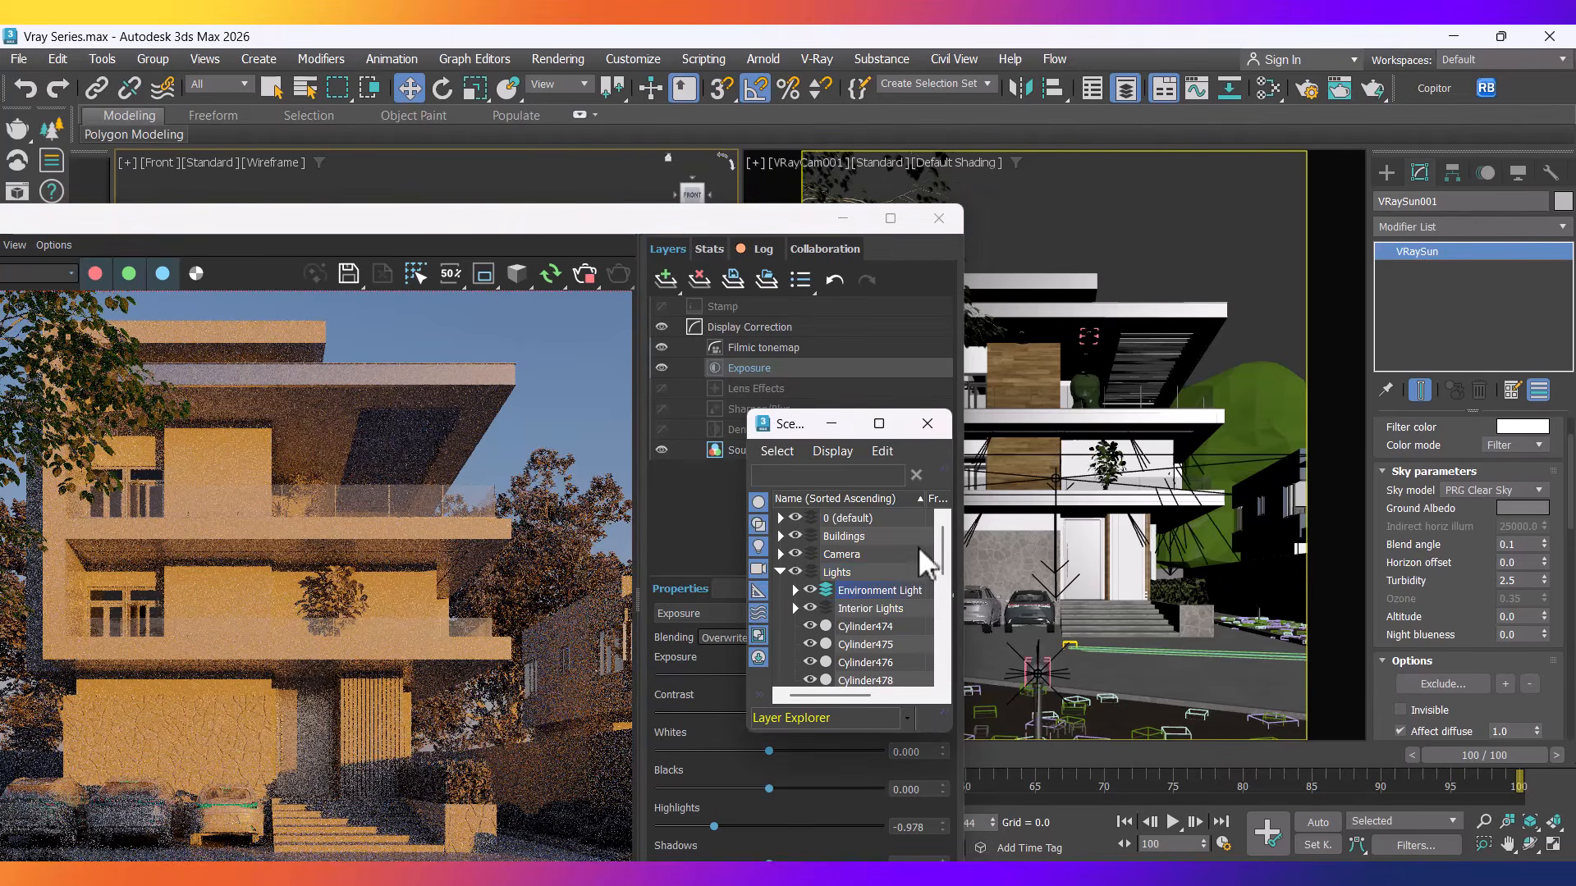
click(926, 422)
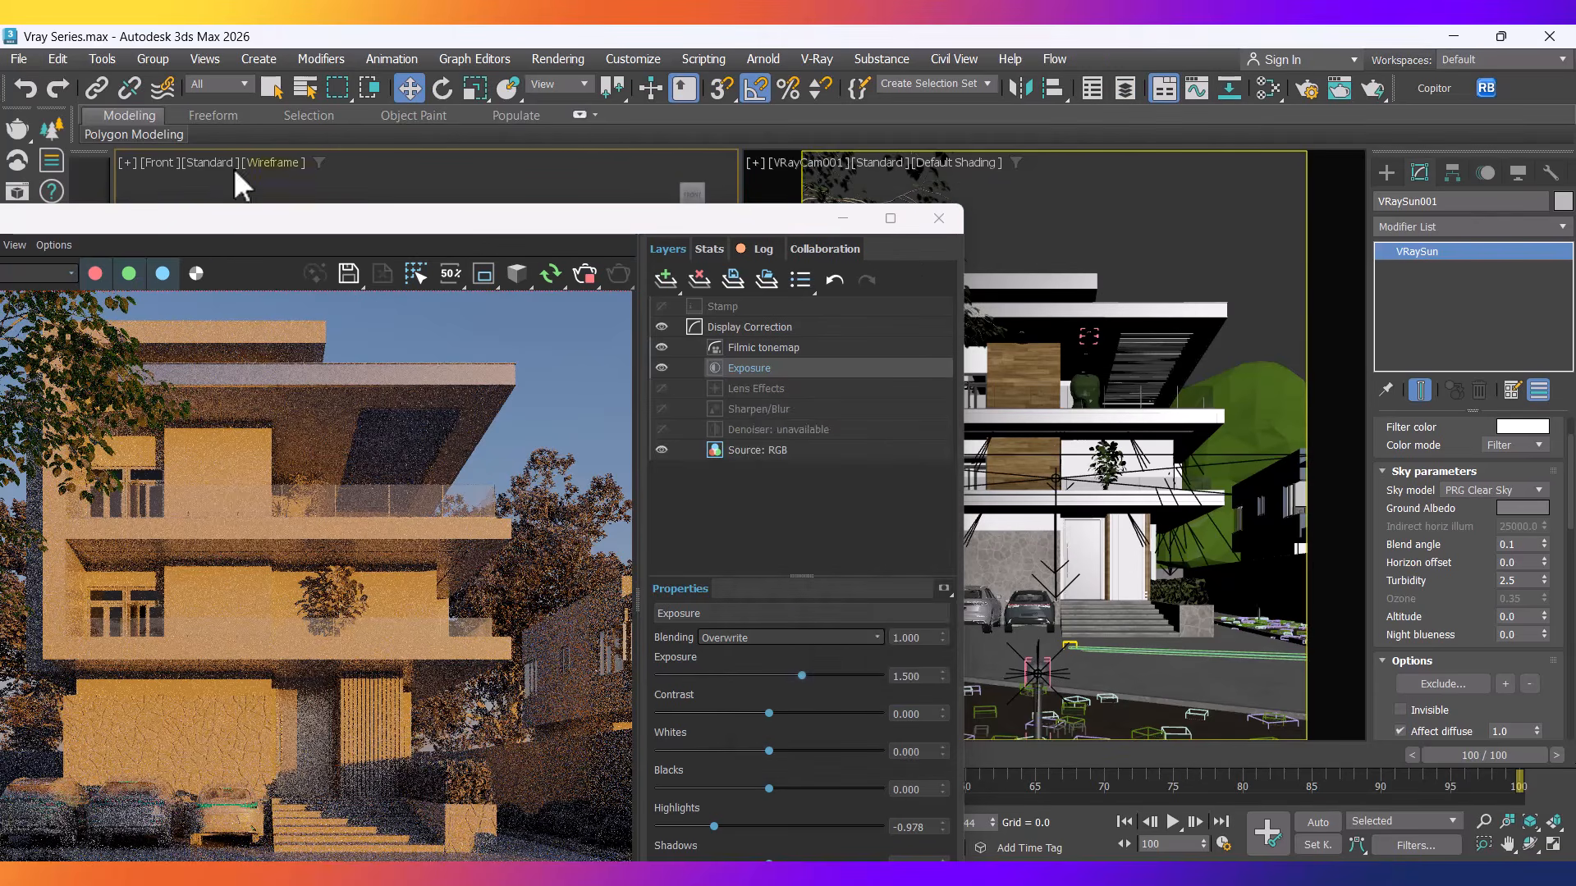
drag(207, 224, 1241, 163)
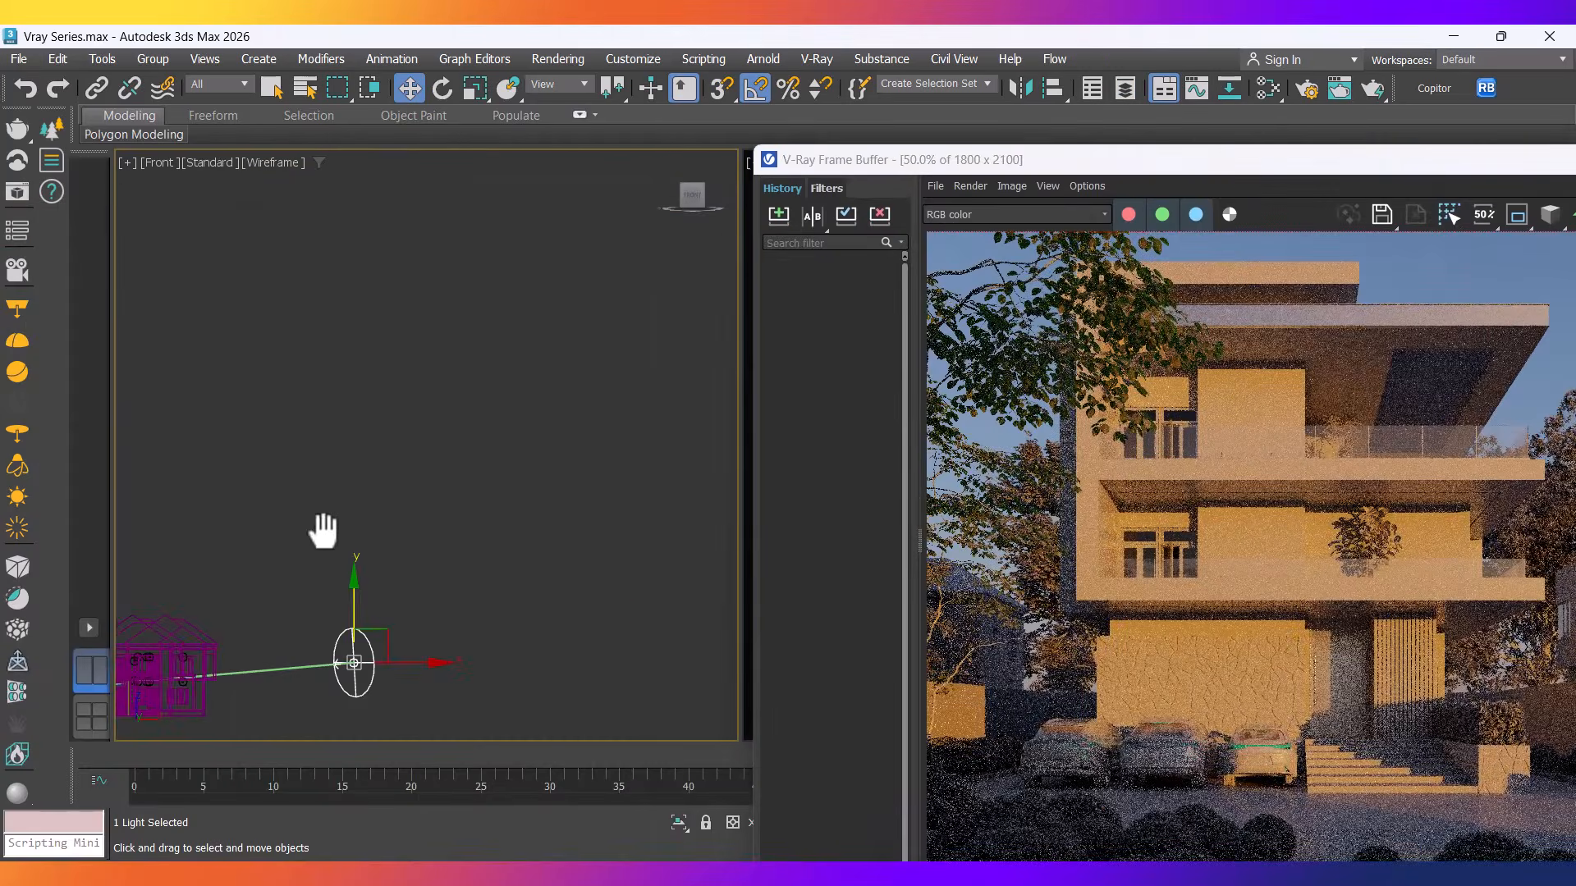
Restrict selection to Lights and select the sphere light of the garden lamp among the shrubs in the Top viewport.
middle_drag(323, 528, 511, 451)
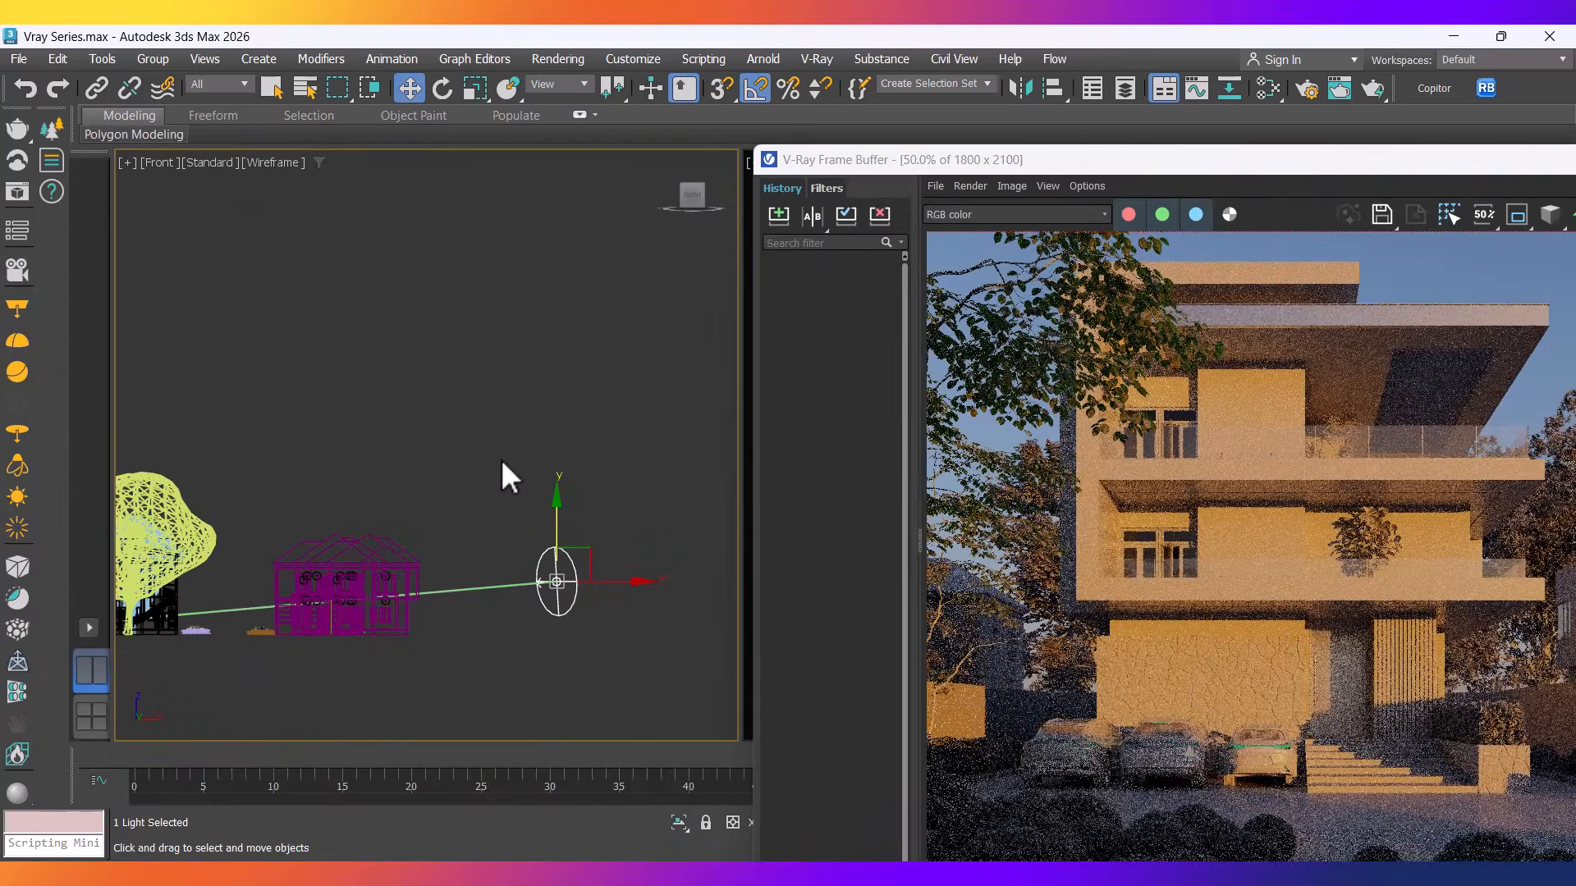
key(t)
scroll(229, 622, up, 4)
scroll(207, 595, up, 10)
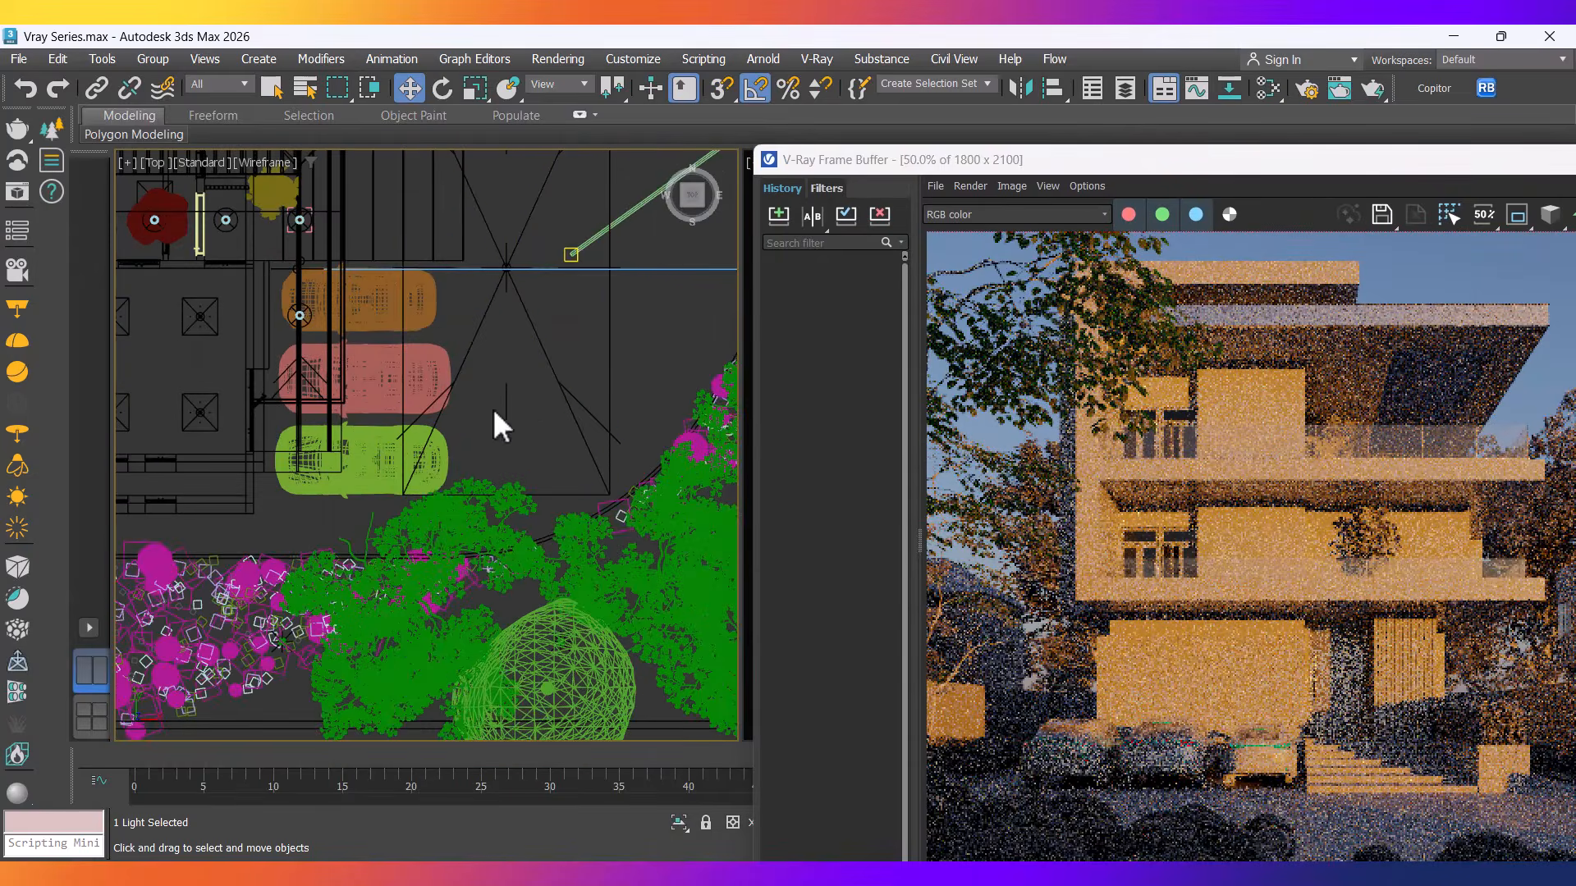
click(440, 533)
scroll(437, 539, down, 5)
scroll(506, 431, up, 5)
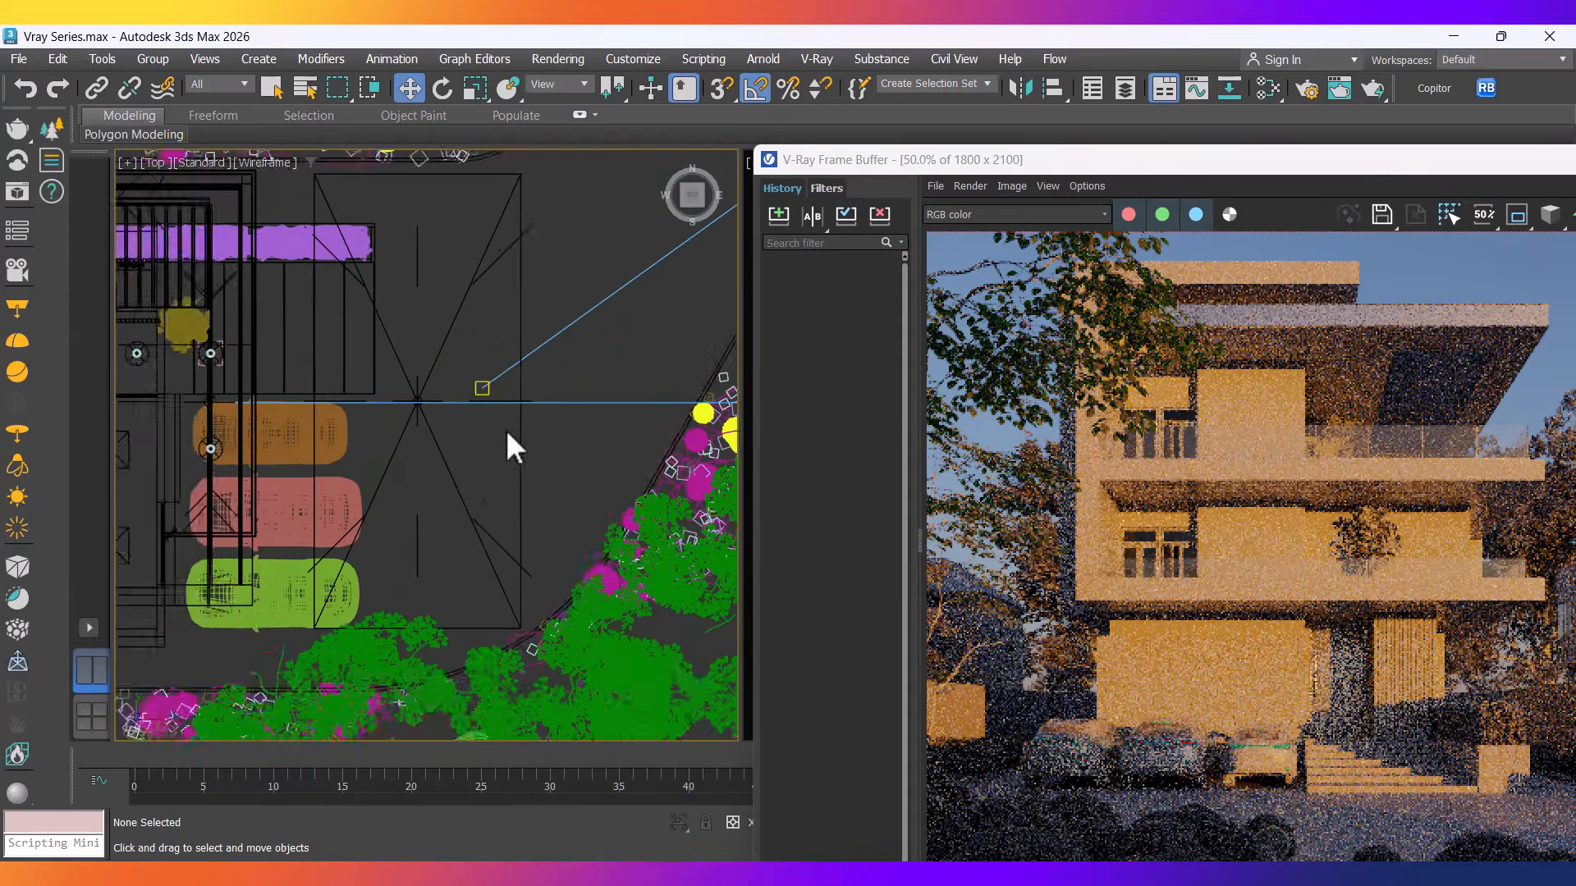
middle_drag(520, 461, 248, 605)
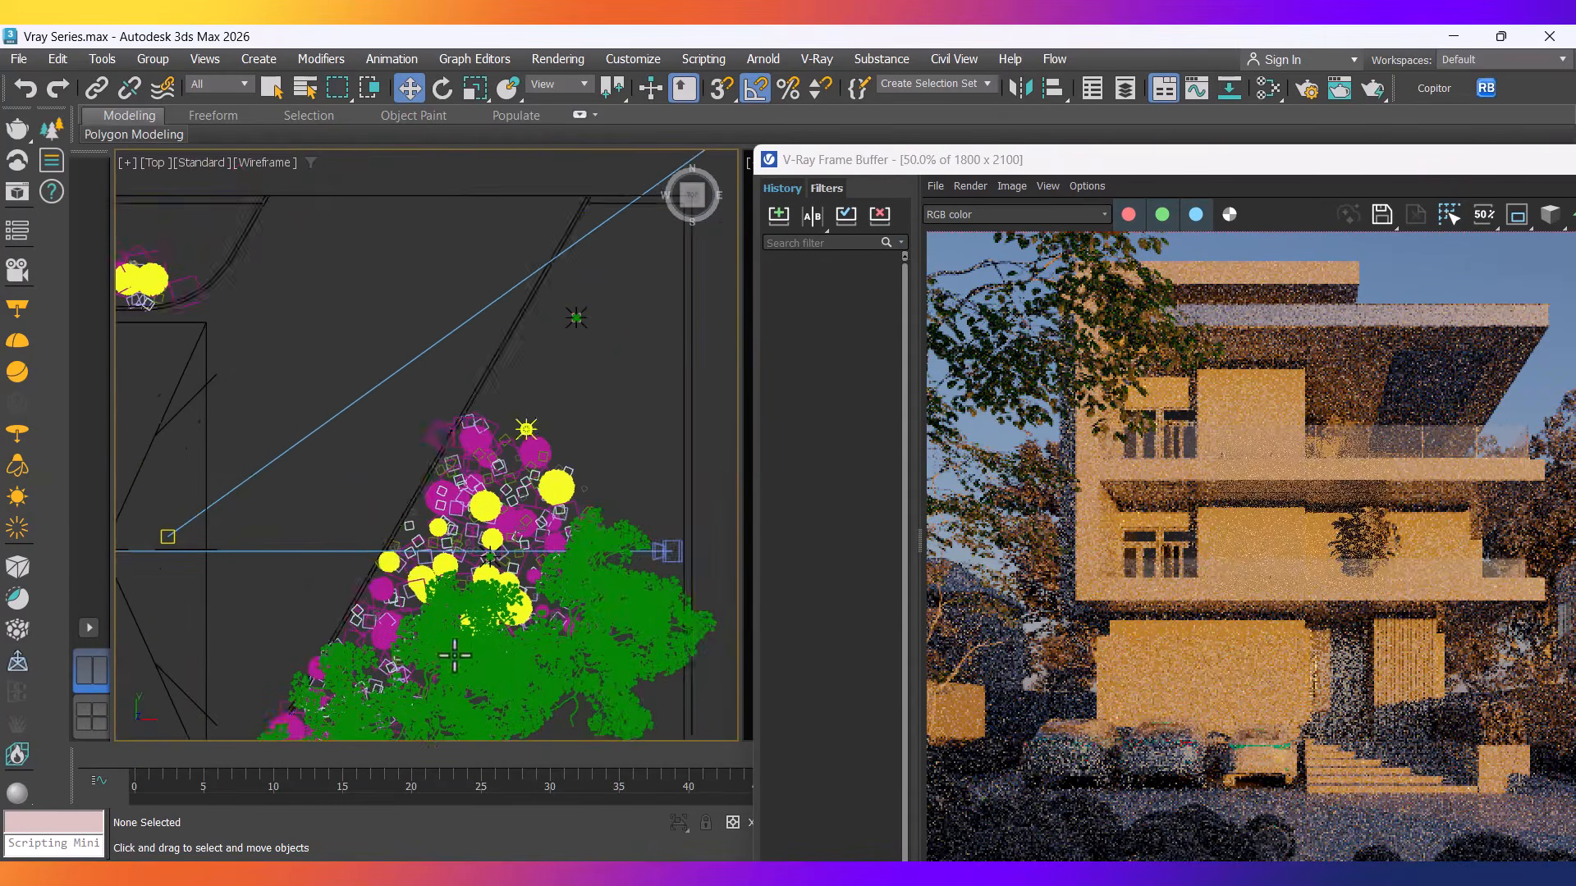
scroll(443, 647, up, 4)
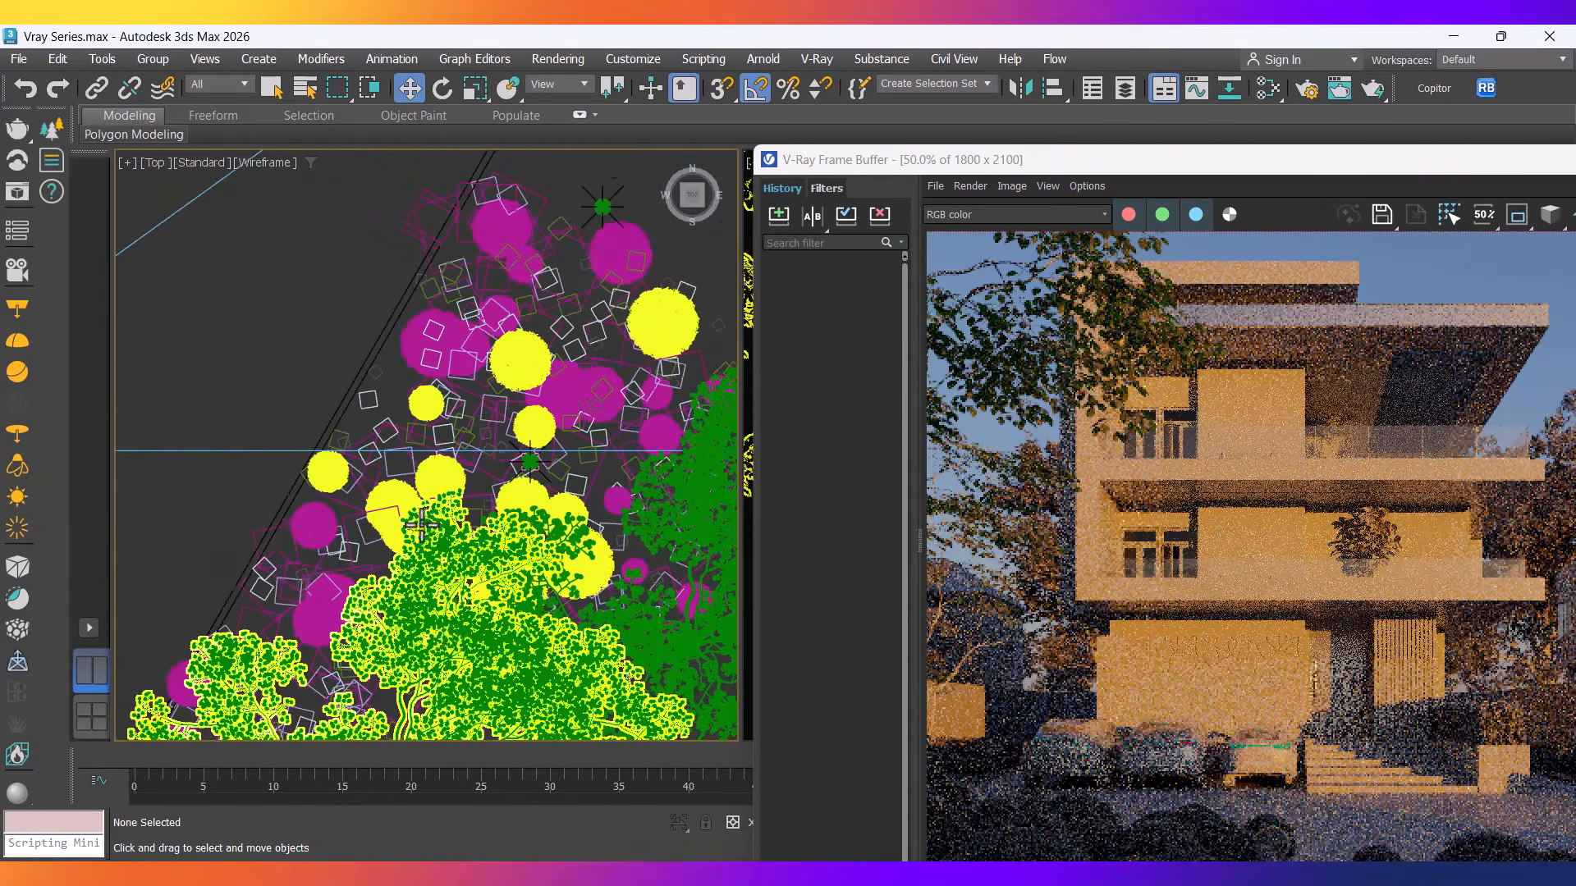
scroll(551, 458, up, 10)
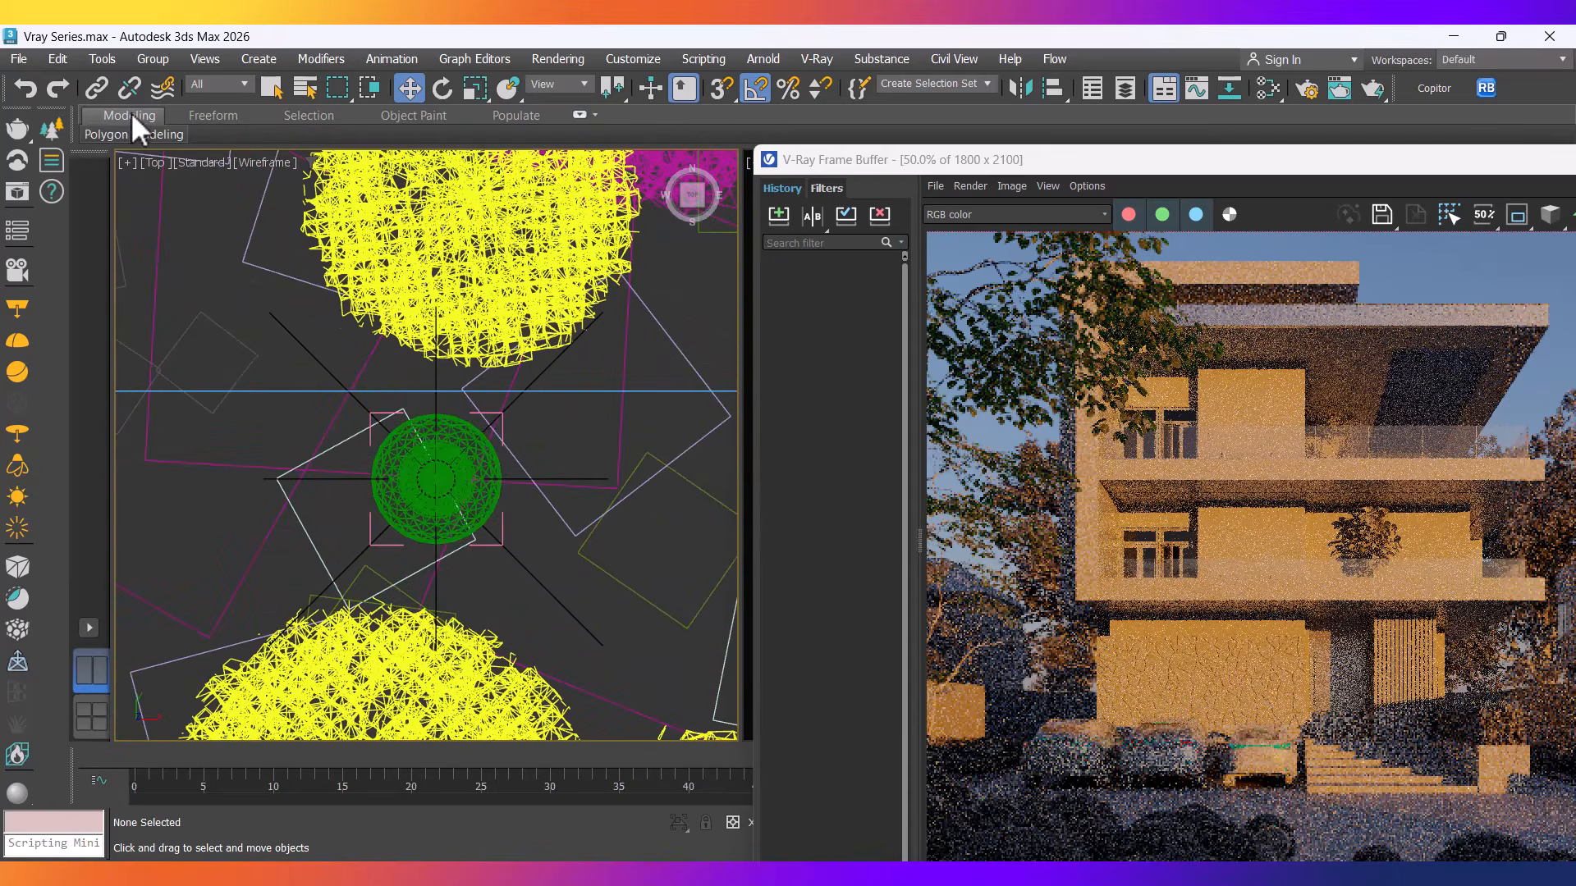
click(215, 85)
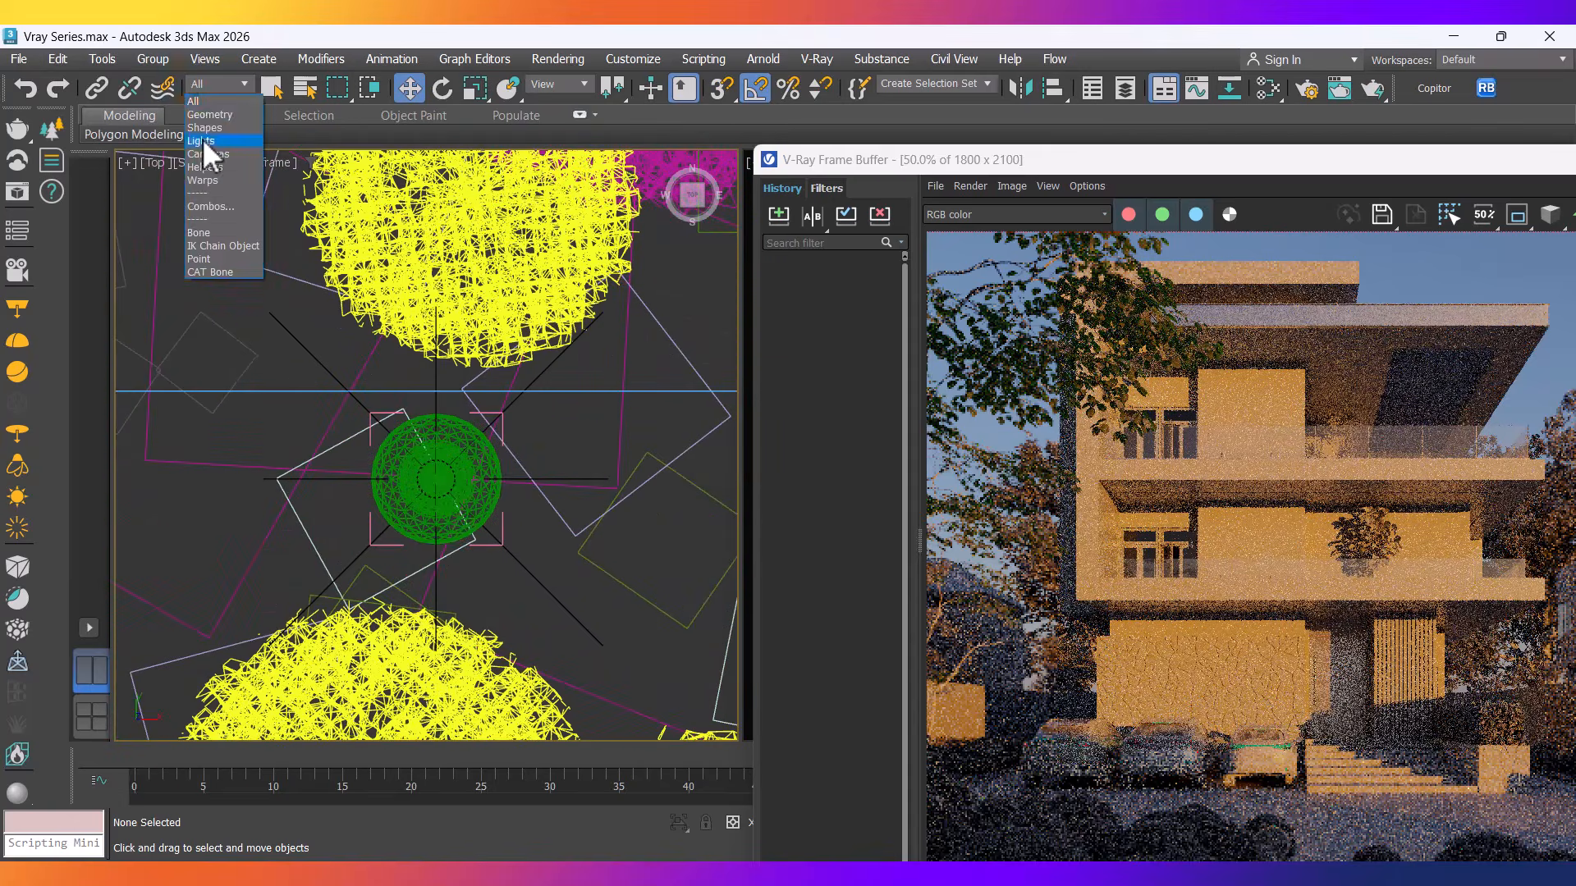
click(195, 144)
click(469, 476)
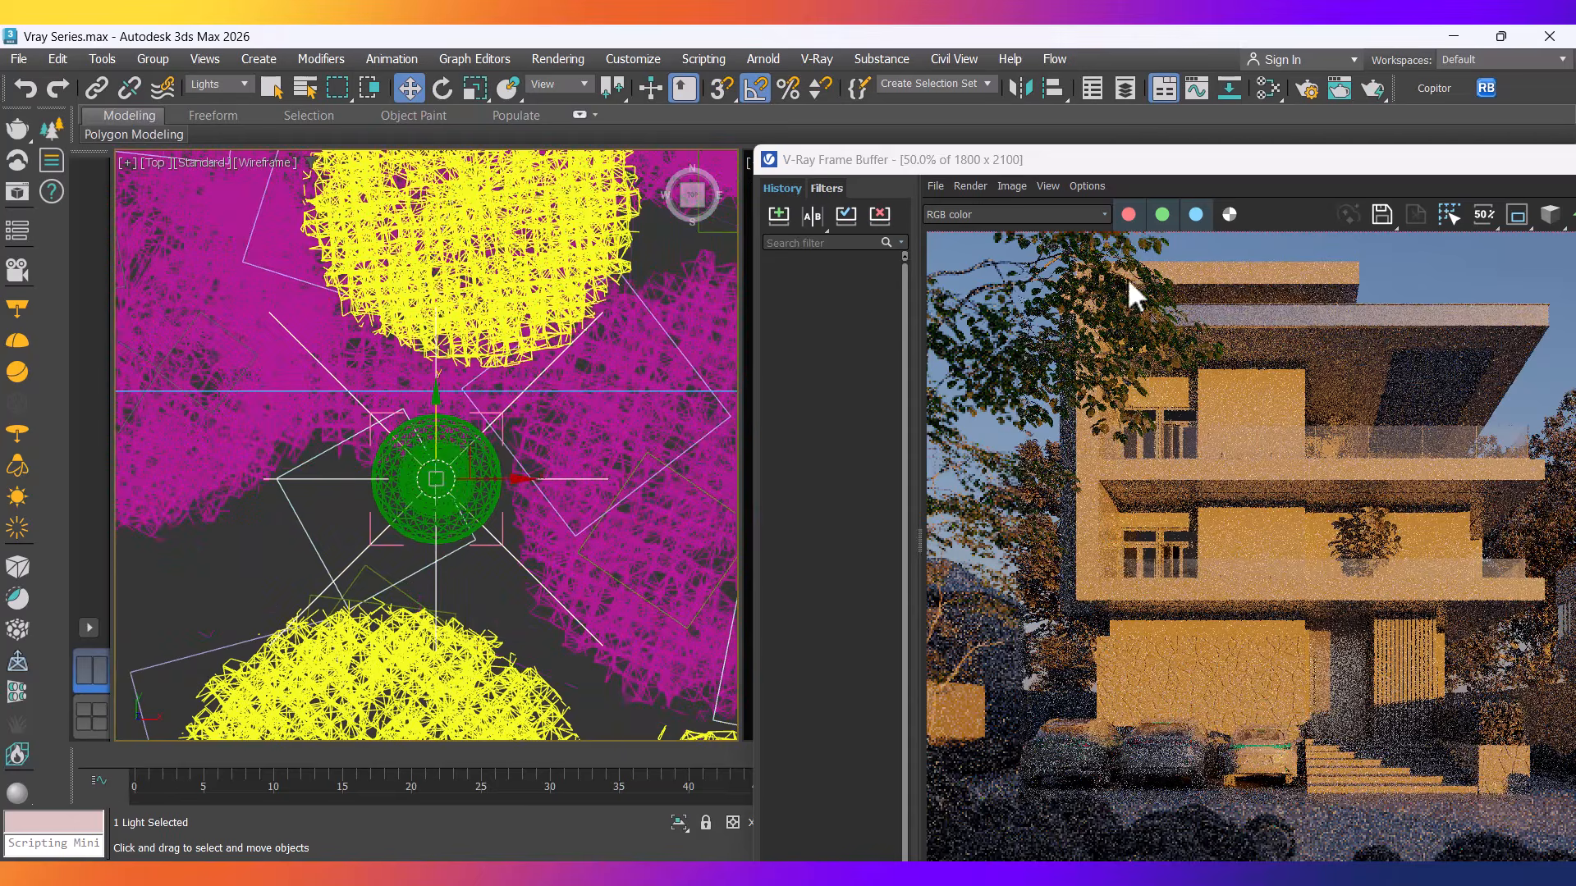
Move the frame buffer to expose the light's parameters, turn the lamp light on and check its glow on the shrubs.
drag(1144, 165, 284, 97)
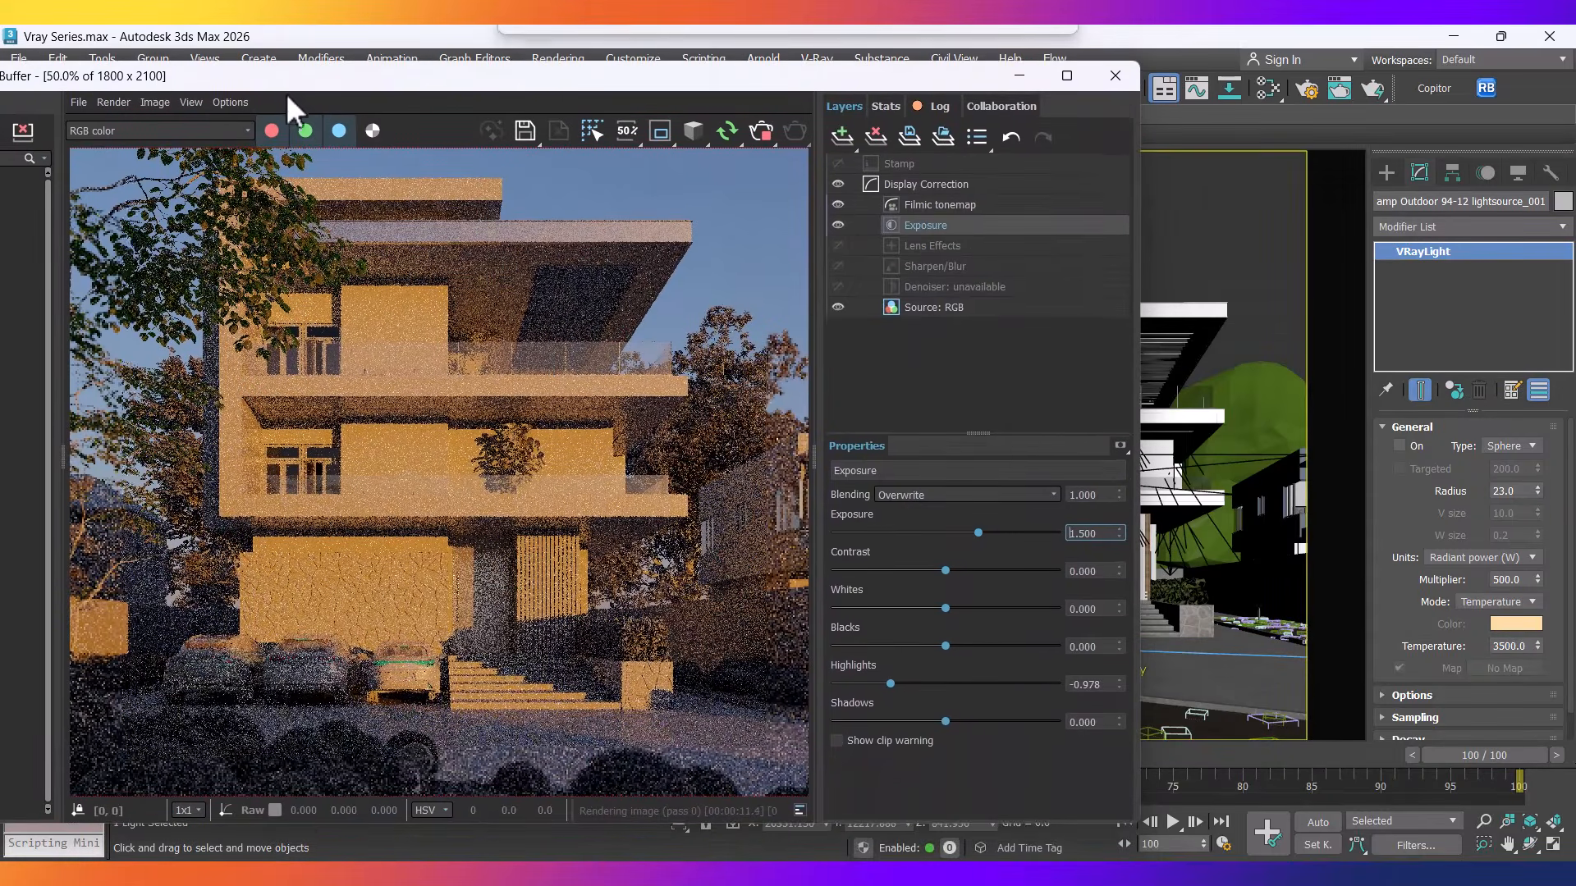
scroll(372, 467, down, 1)
scroll(392, 666, up, 1)
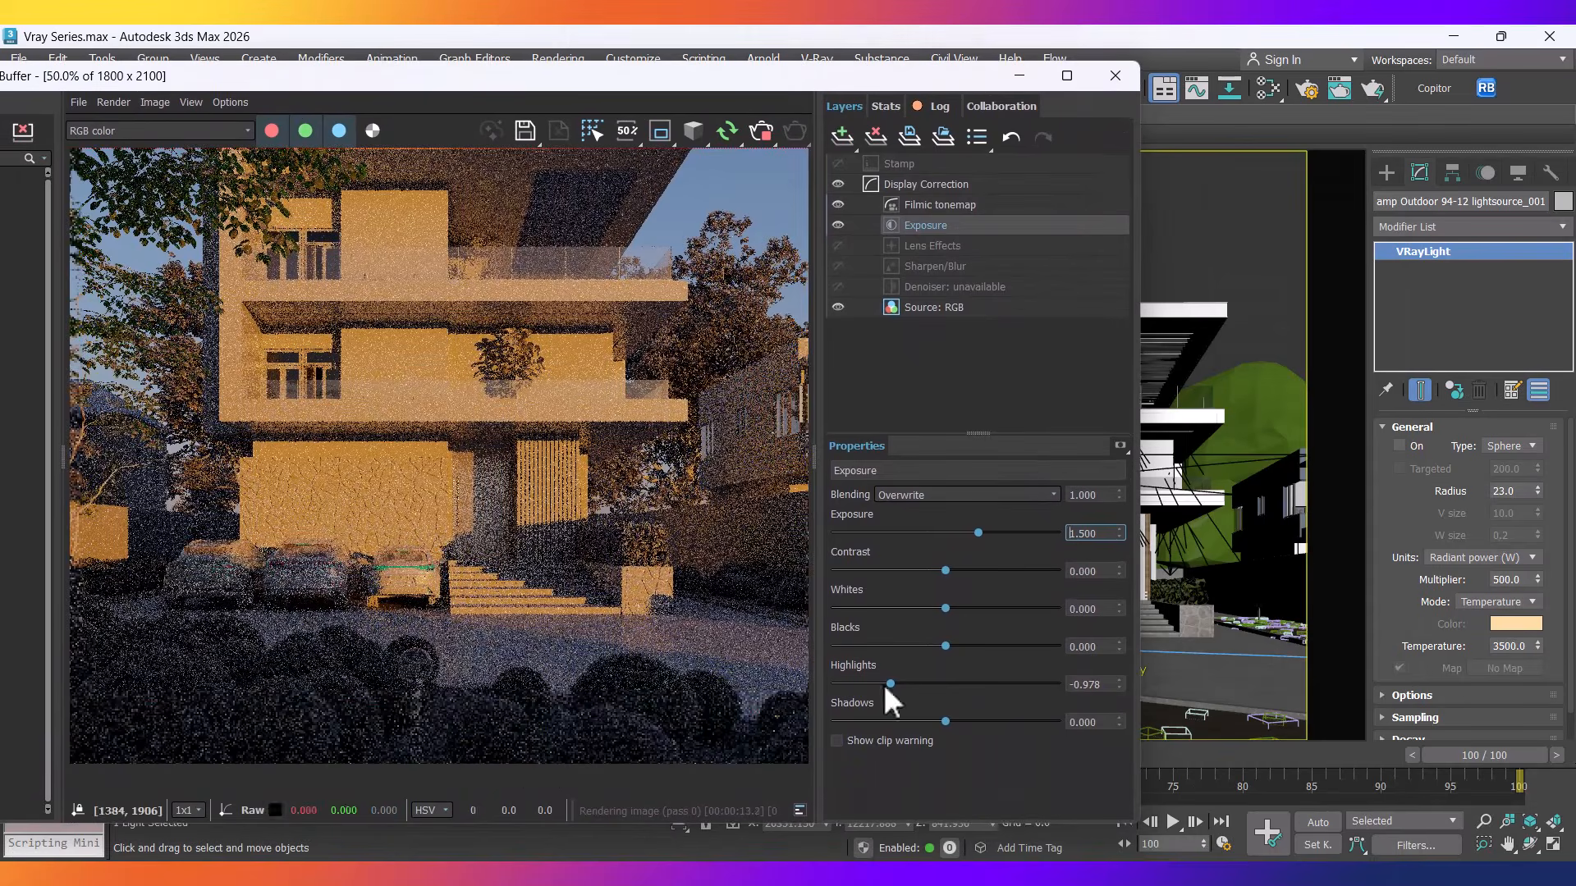
click(1399, 446)
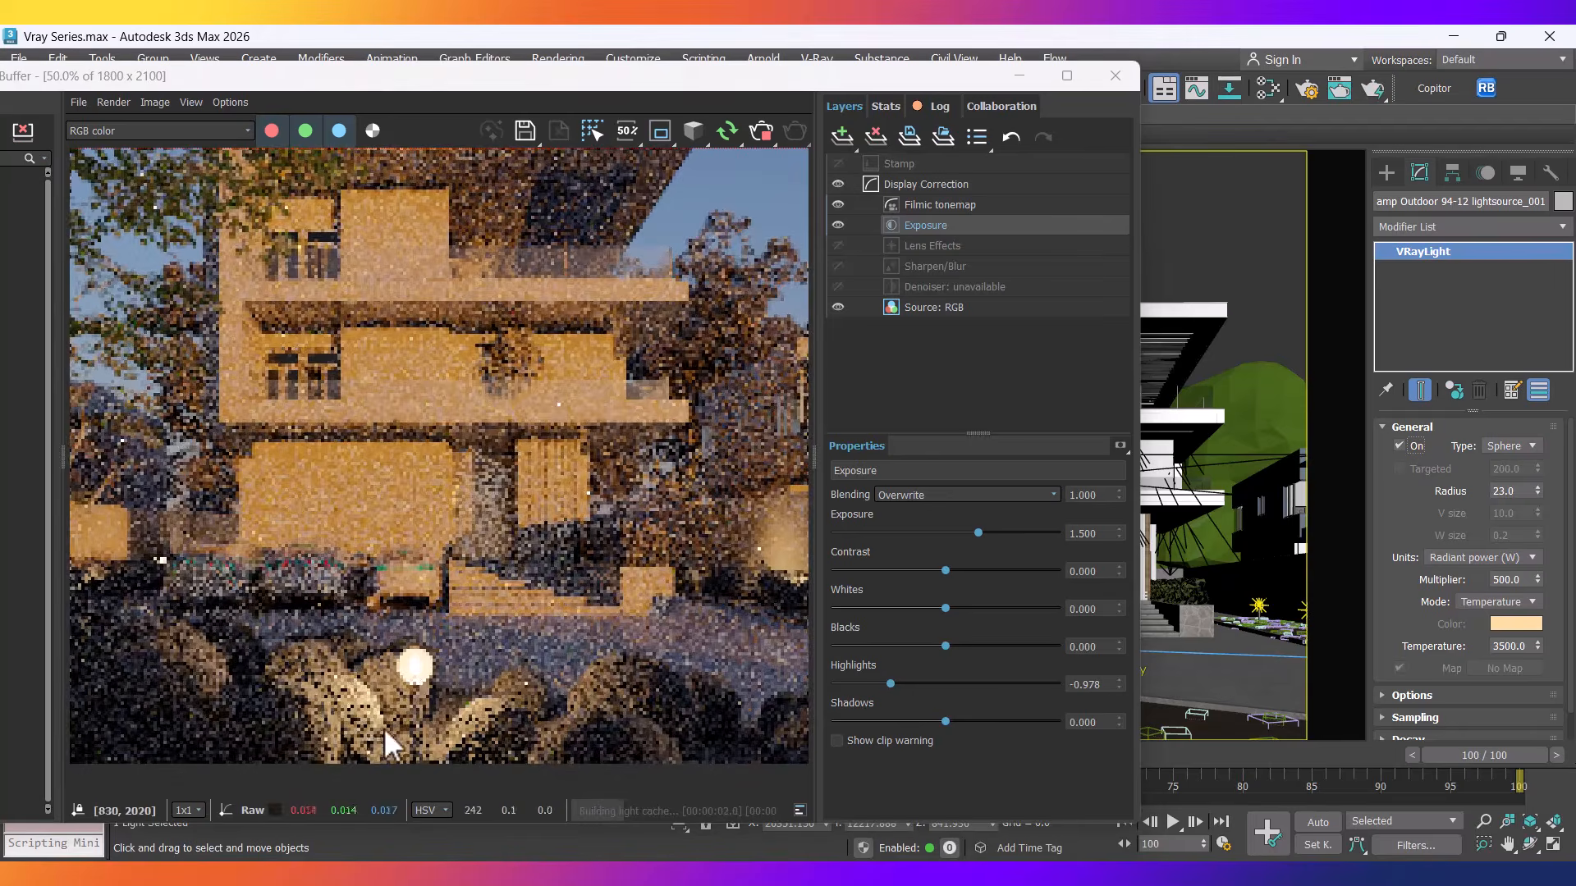
scroll(347, 716, down, 1)
scroll(287, 669, up, 1)
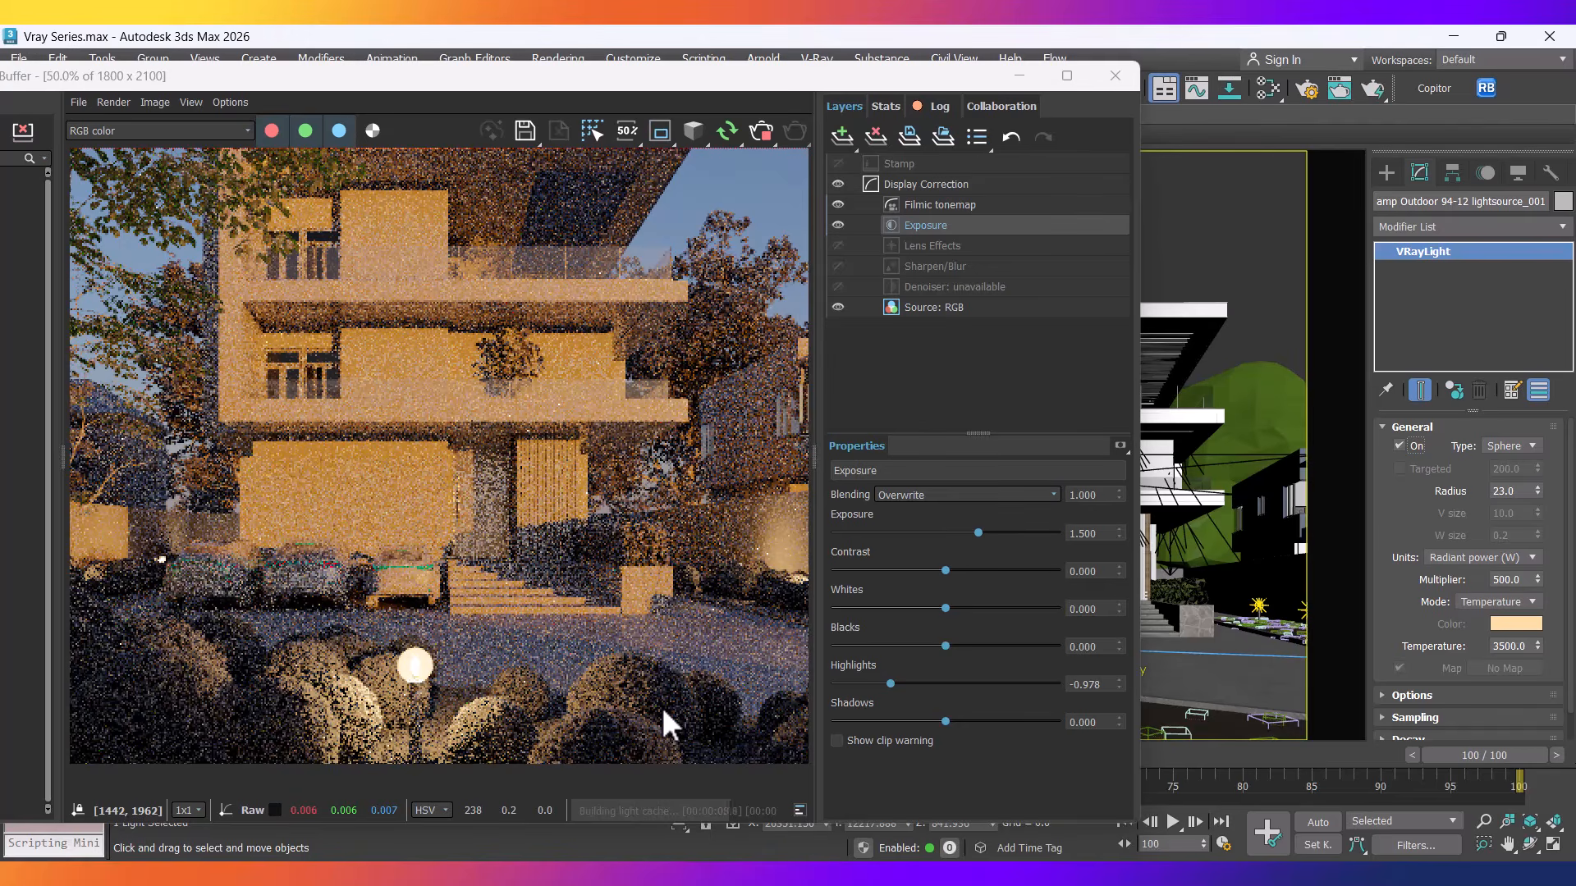
Set the lamp light's multiplier to 200 and switch the light off.
click(1509, 580)
text(2)
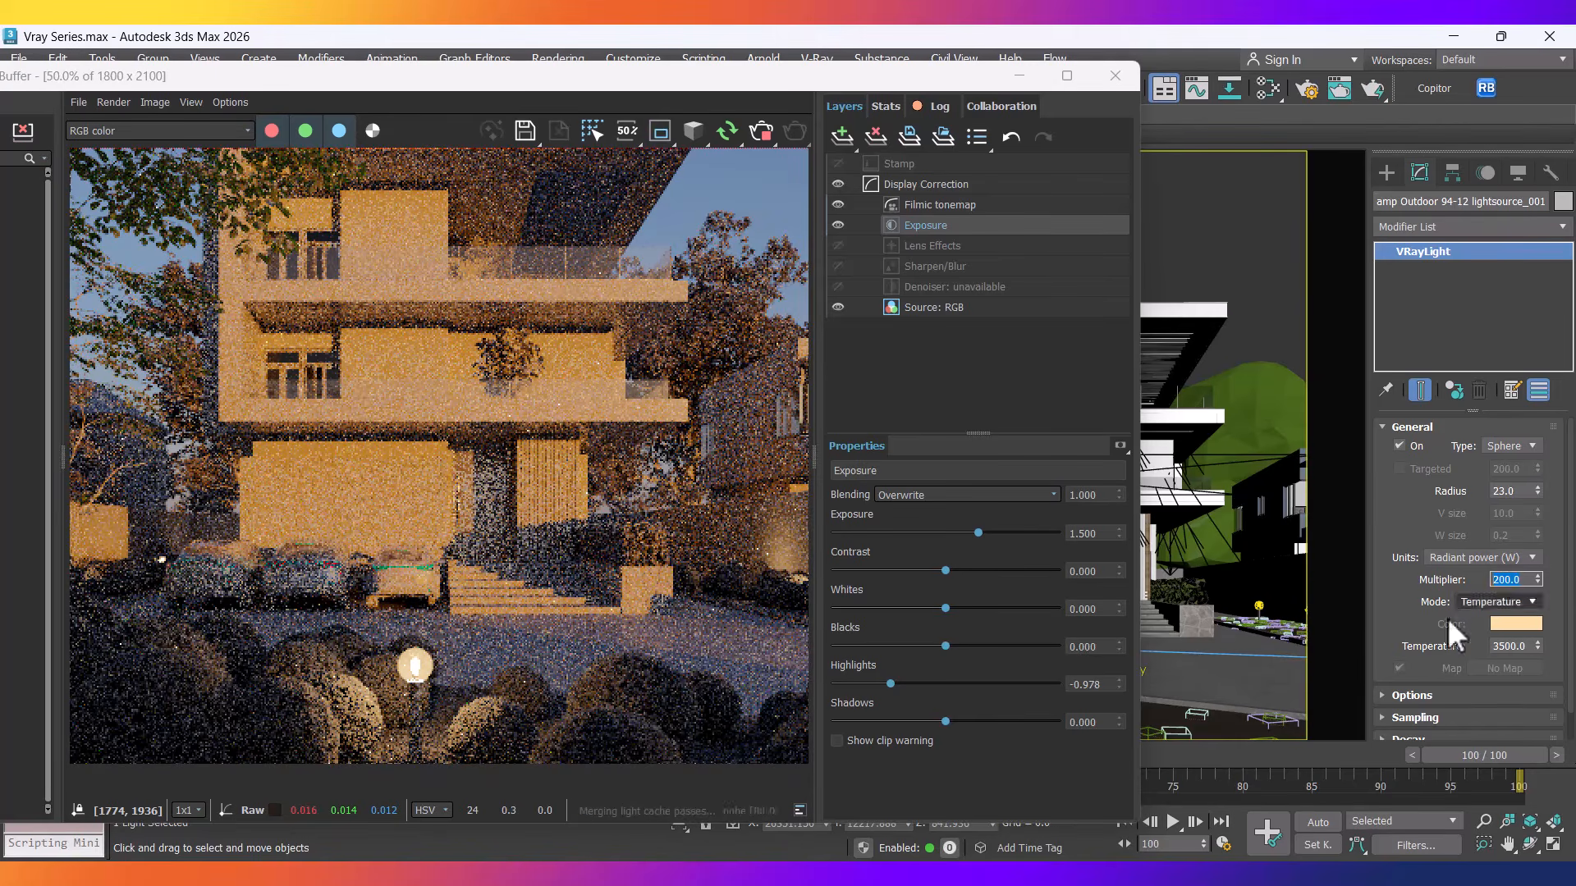
click(1399, 446)
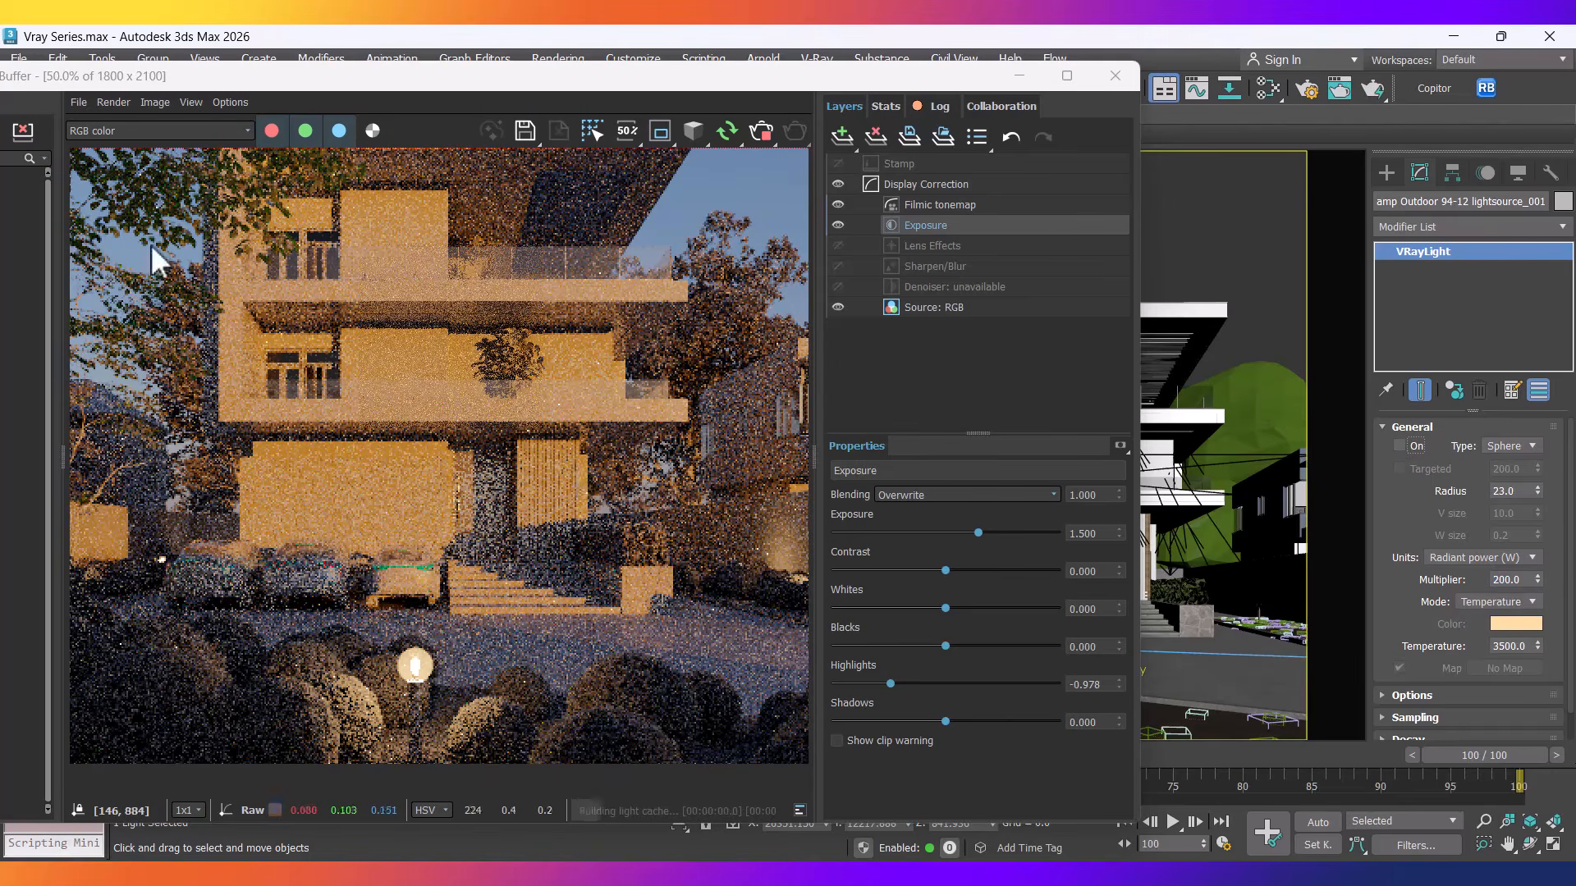
Move the frame buffer off the viewport, select the VRaySun and raise it high above the scene in the Front viewport.
drag(200, 87, 980, 169)
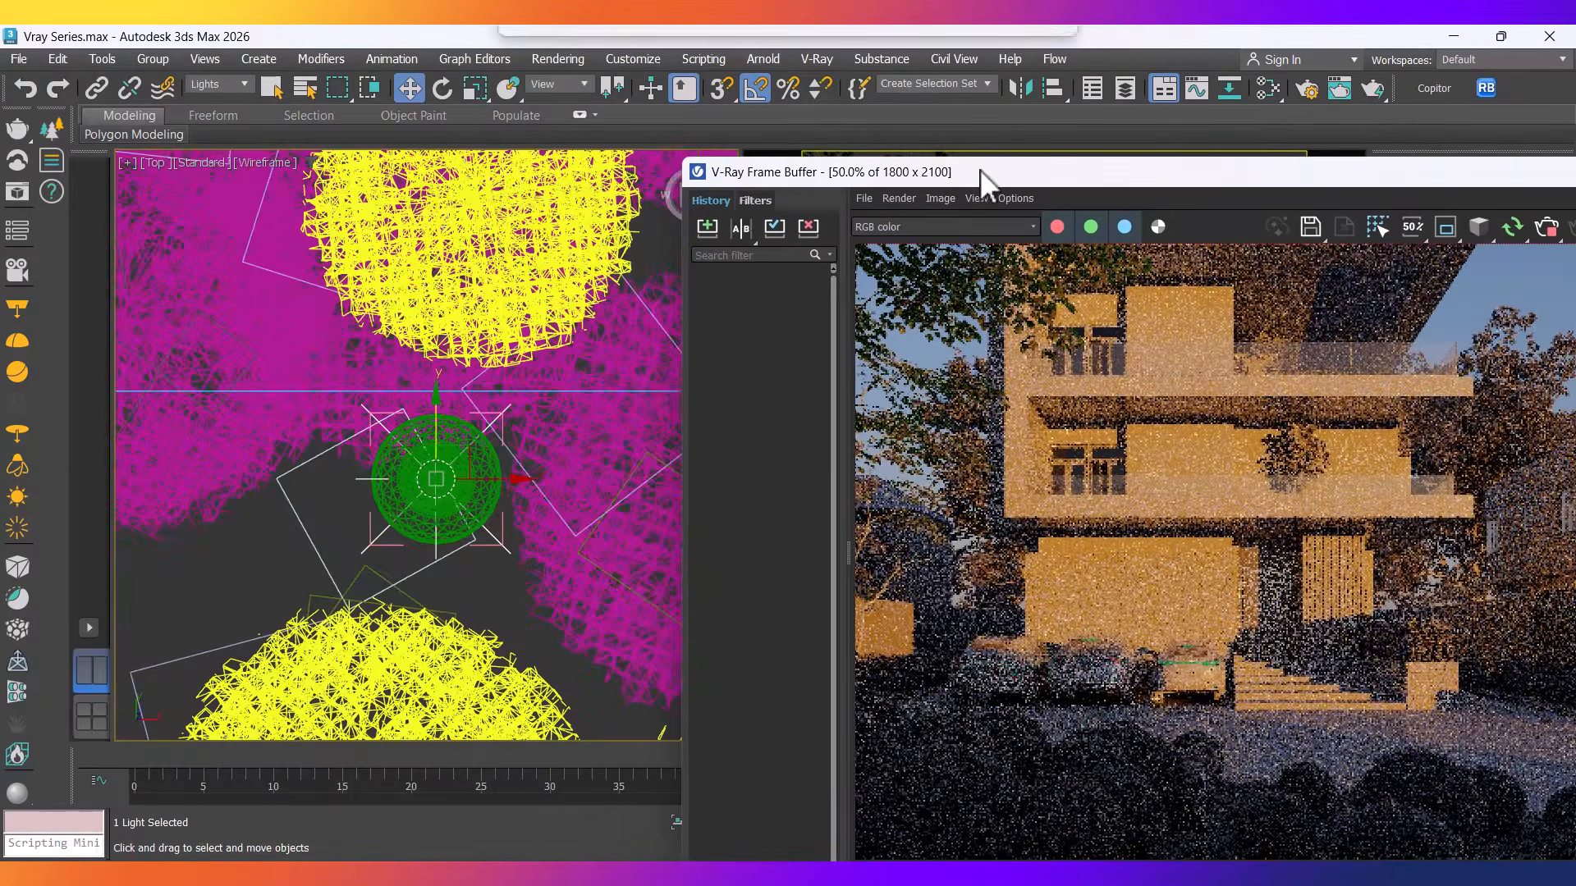
scroll(211, 563, down, 10)
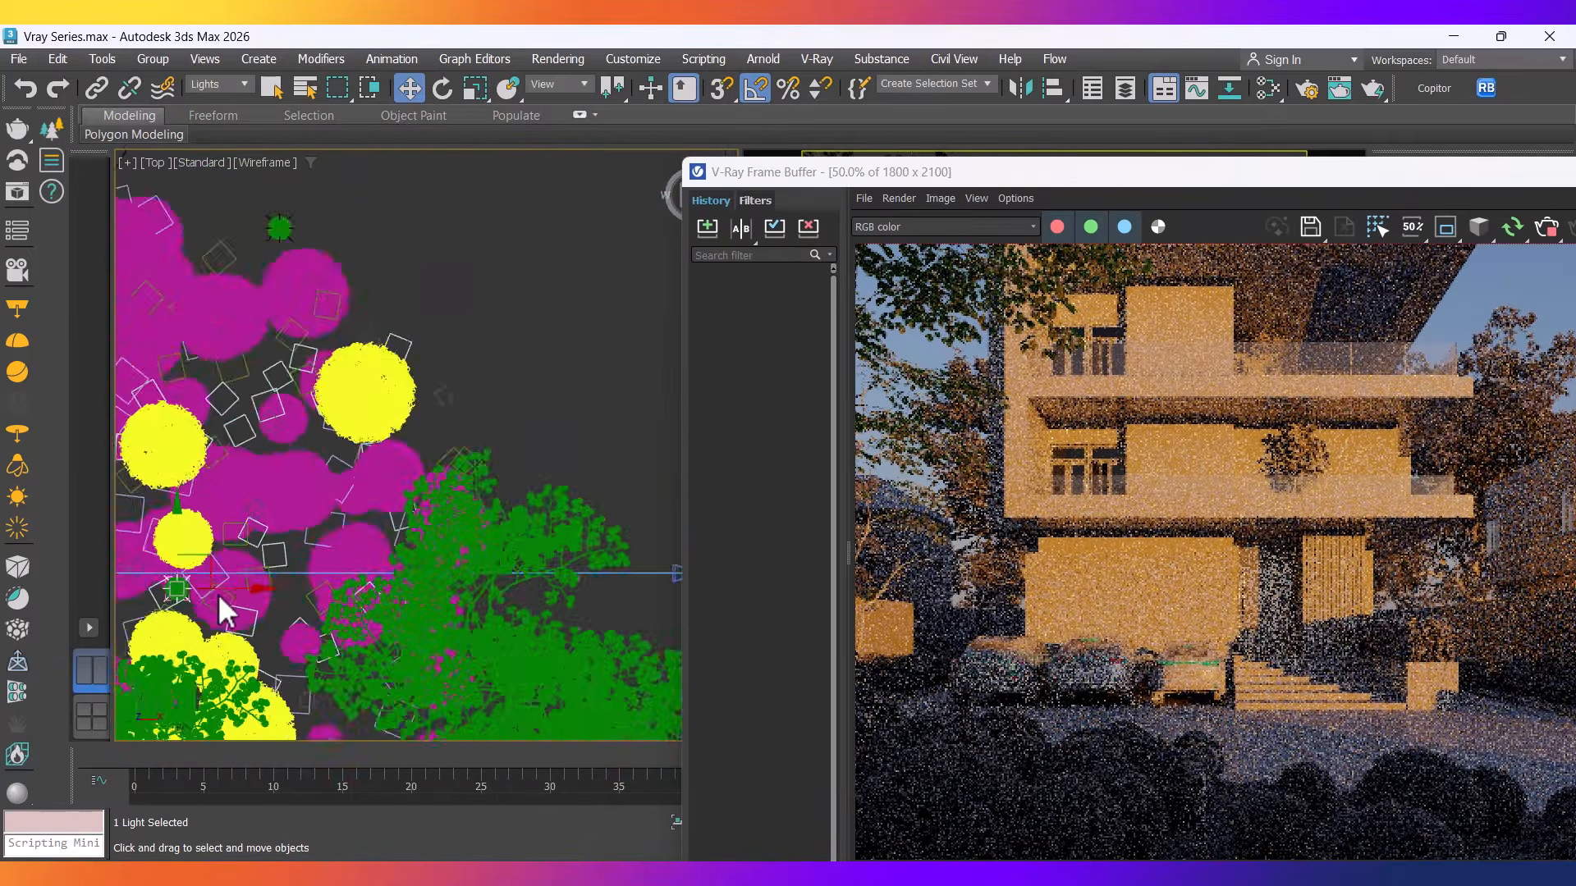
scroll(224, 691, down, 10)
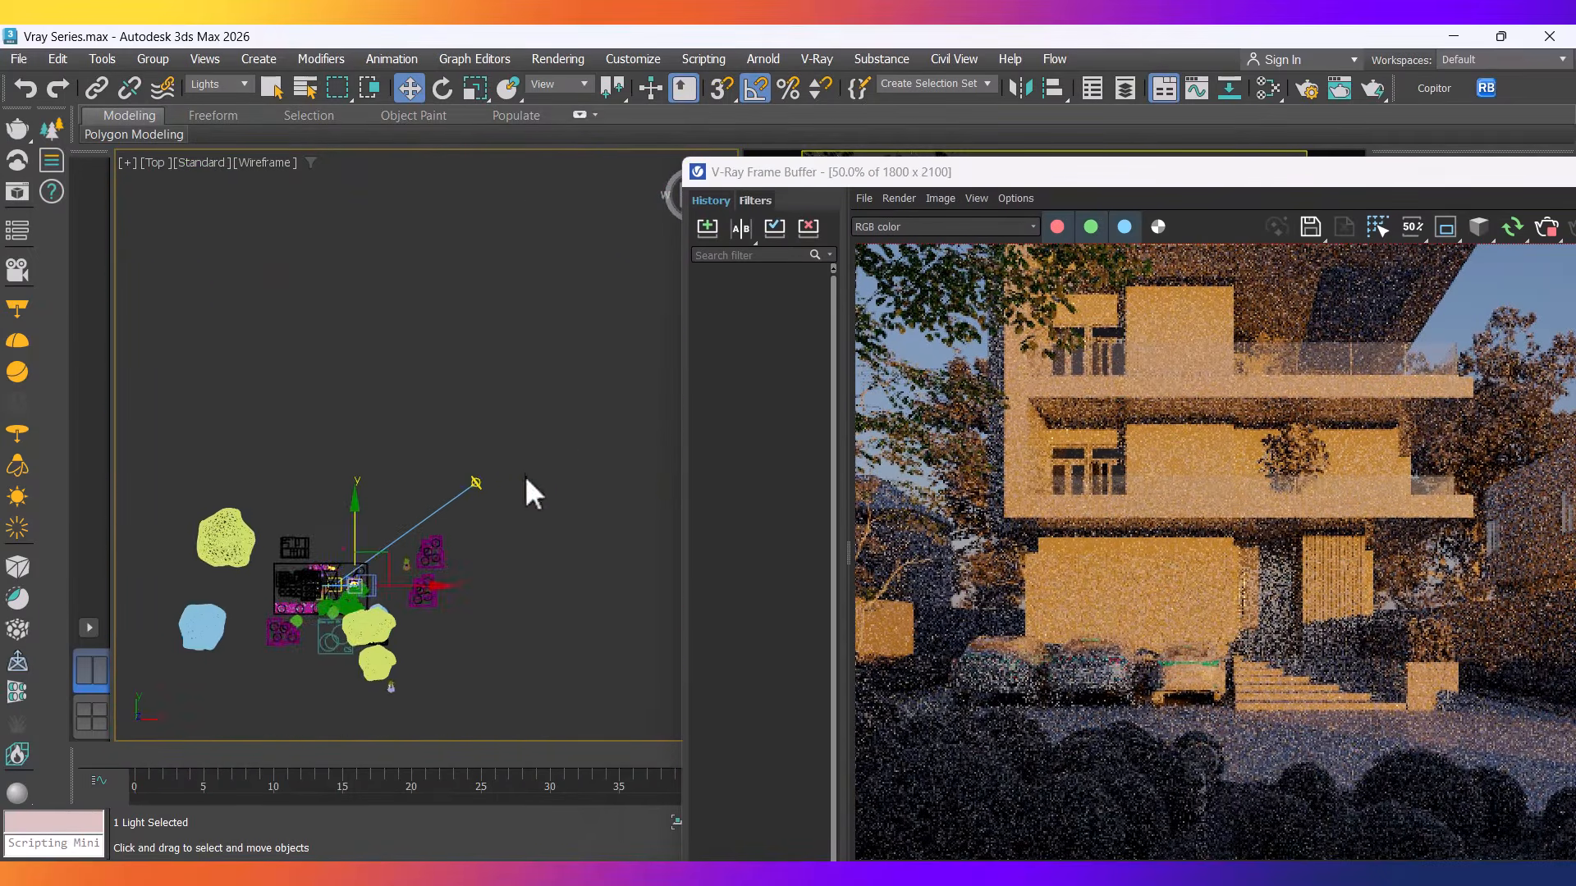
scroll(501, 476, up, 5)
click(443, 493)
key(f)
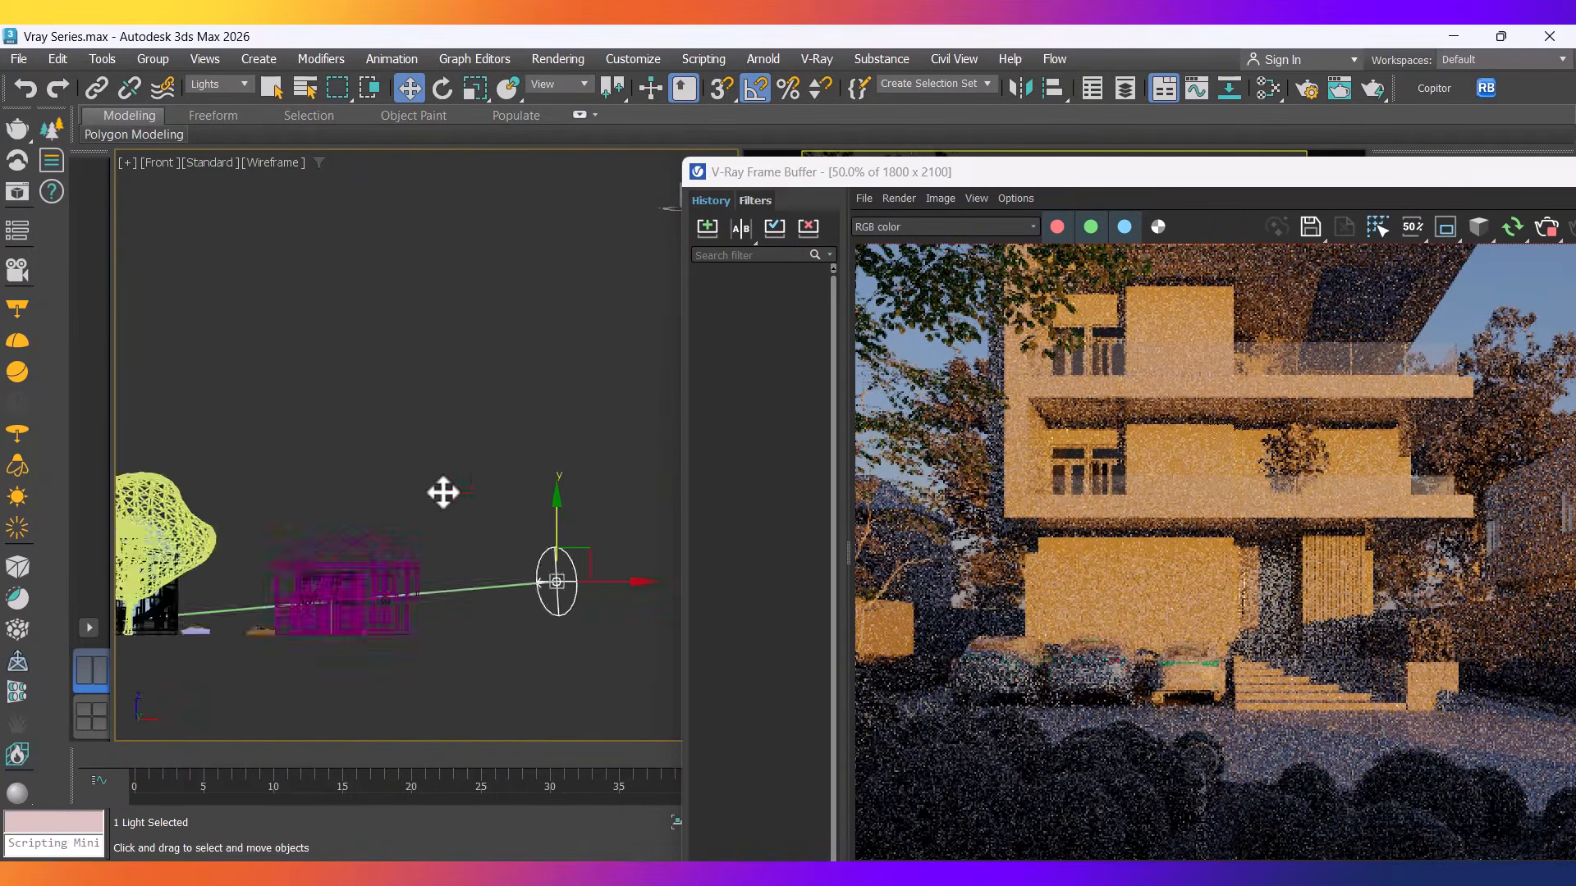
middle_drag(275, 710, 436, 536)
scroll(435, 536, down, 6)
middle_drag(516, 579, 471, 708)
drag(504, 601, 451, 393)
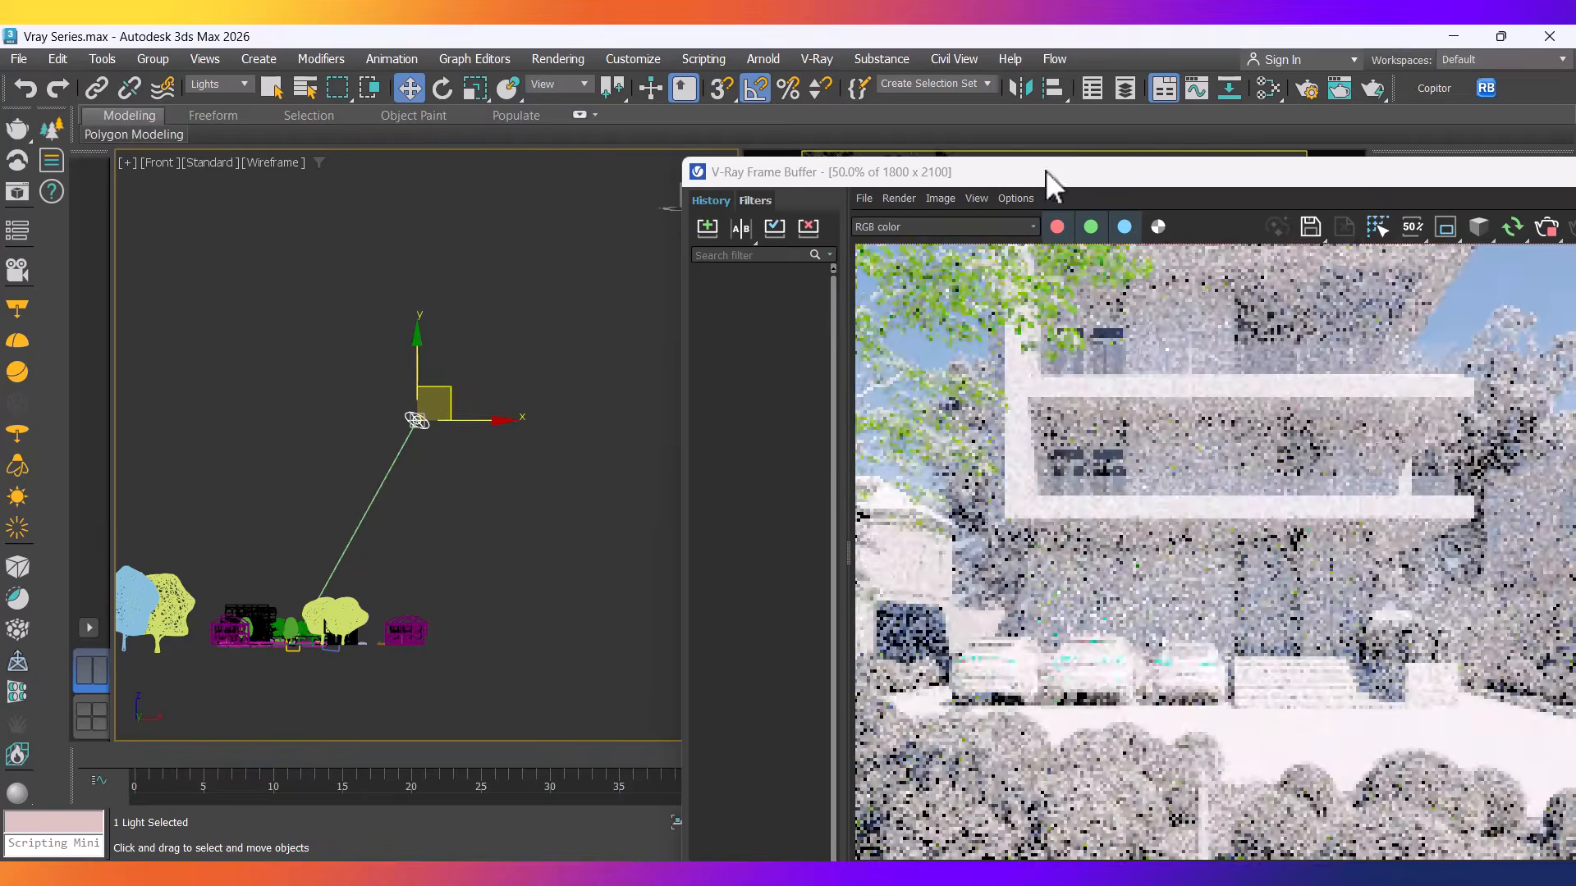
Reposition the frame buffer, change the VRaySun's sky model to CIE Overcast and check the render.
drag(1045, 170, 329, 97)
scroll(539, 589, down, 1)
scroll(502, 498, up, 1)
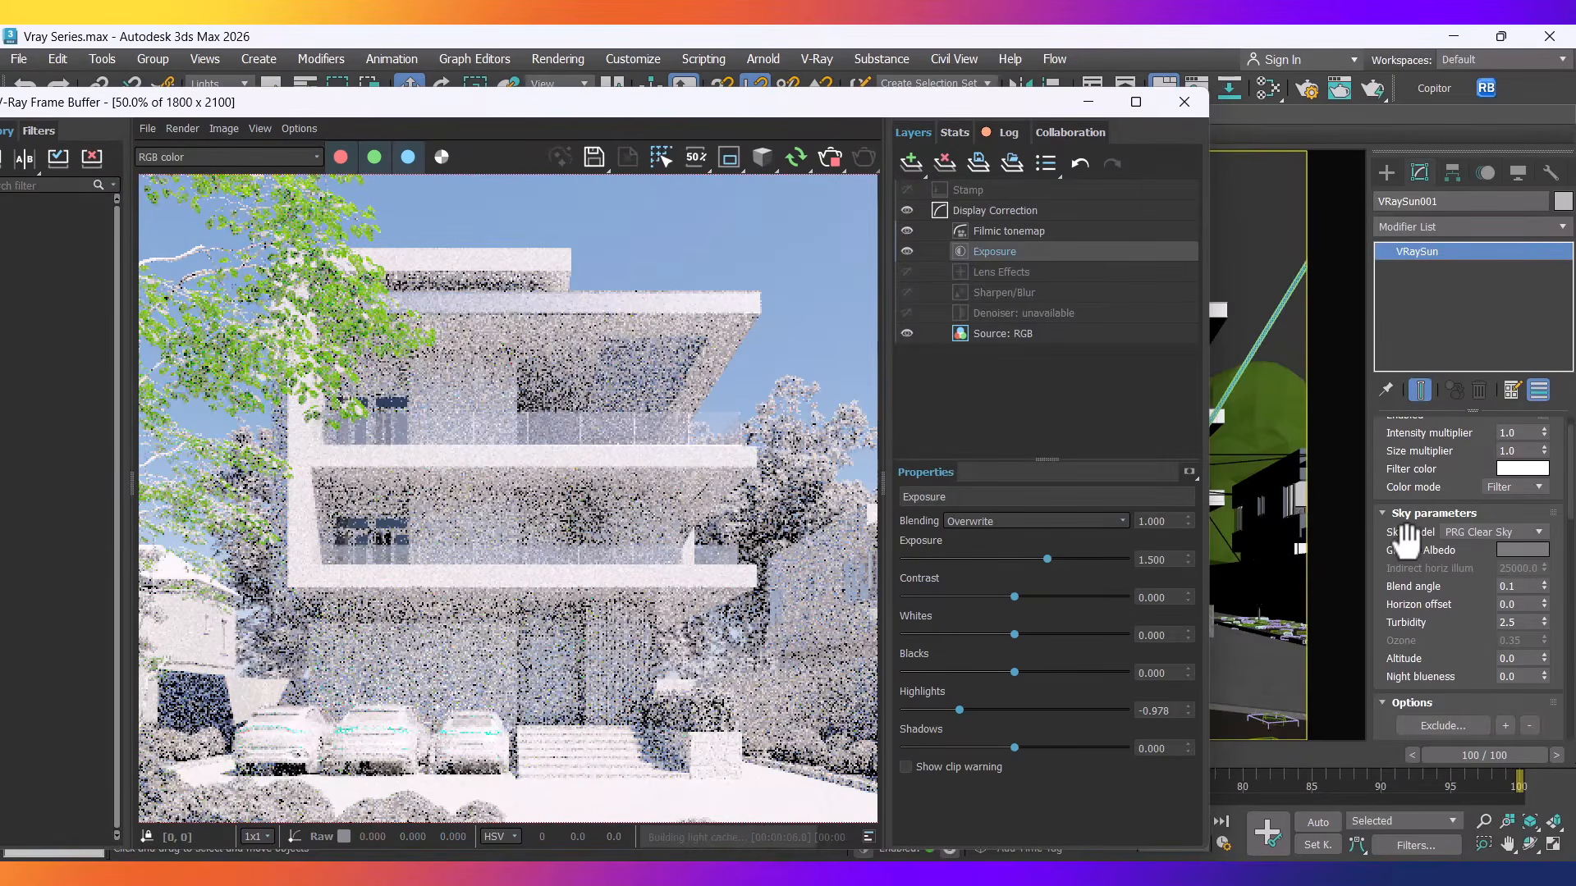
drag(1406, 542, 1409, 560)
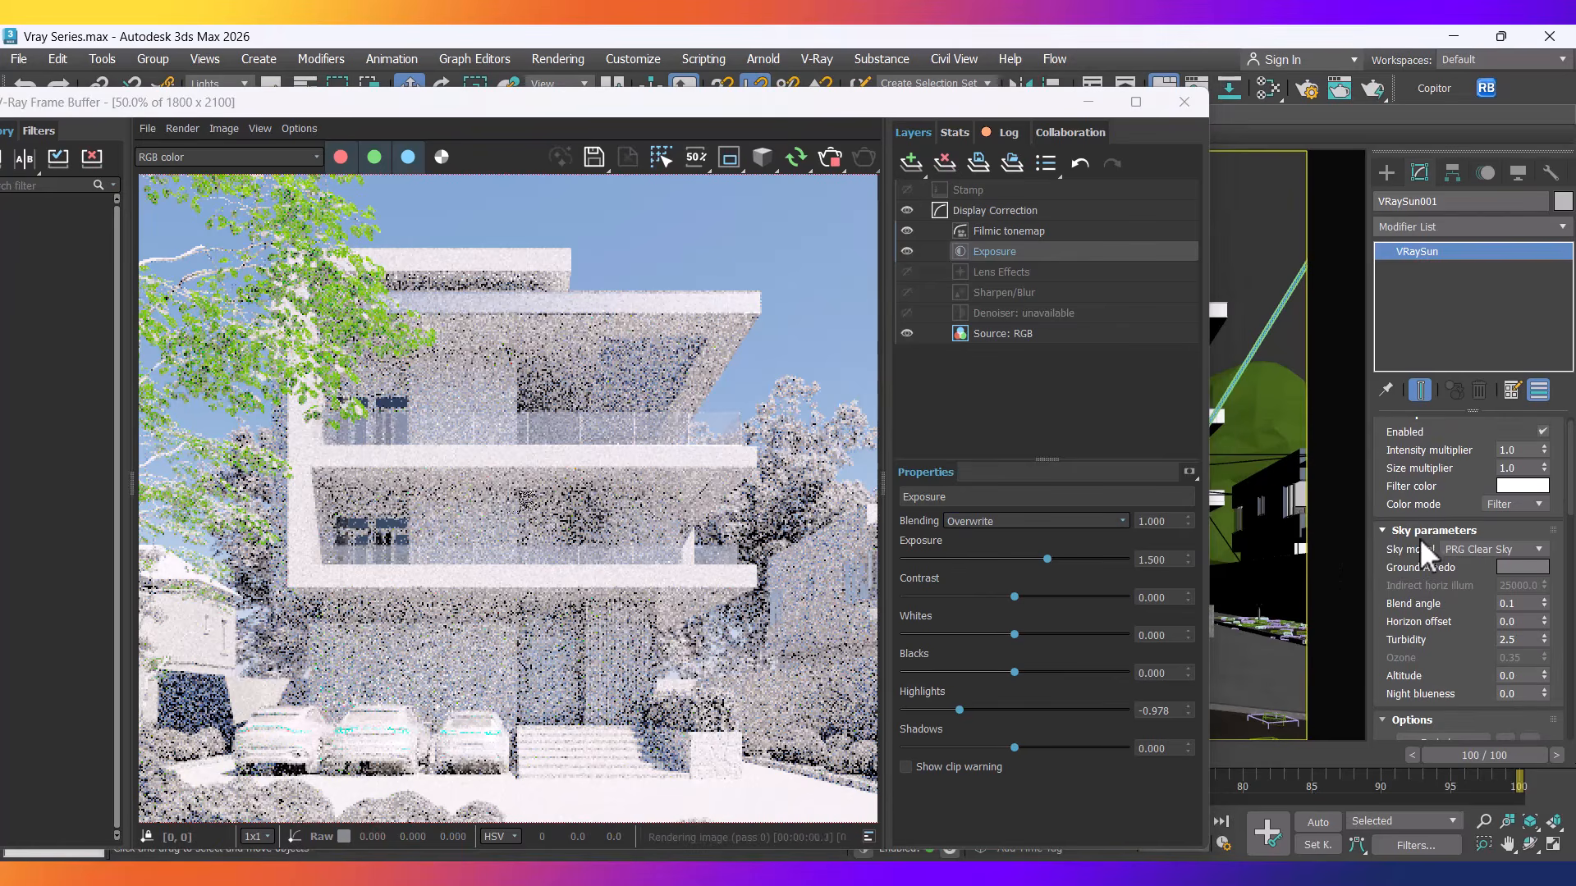
click(1489, 548)
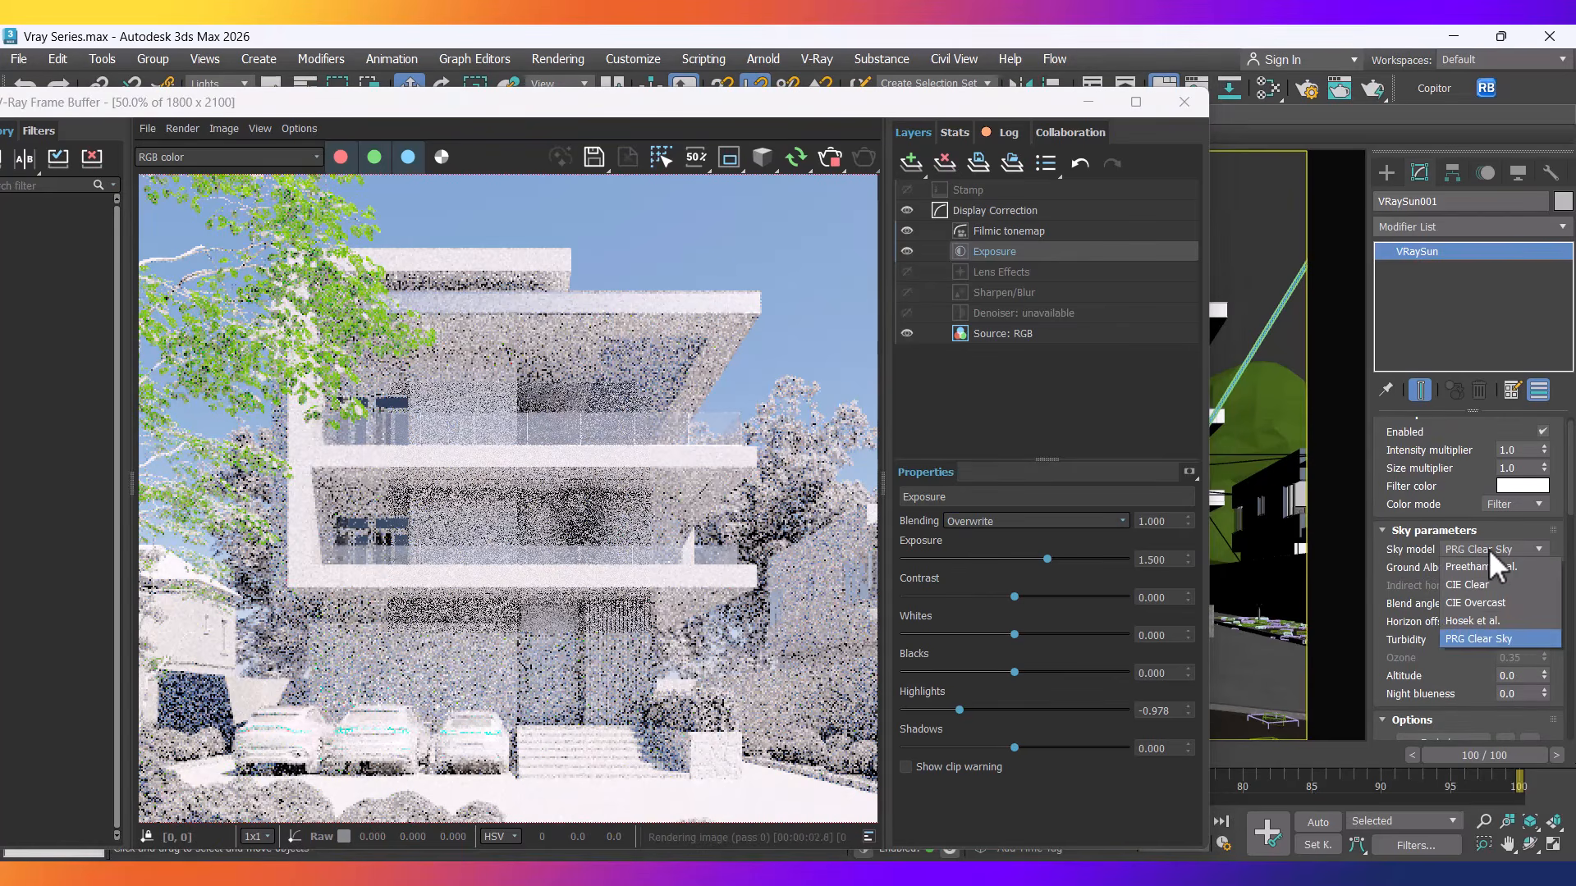
click(1459, 599)
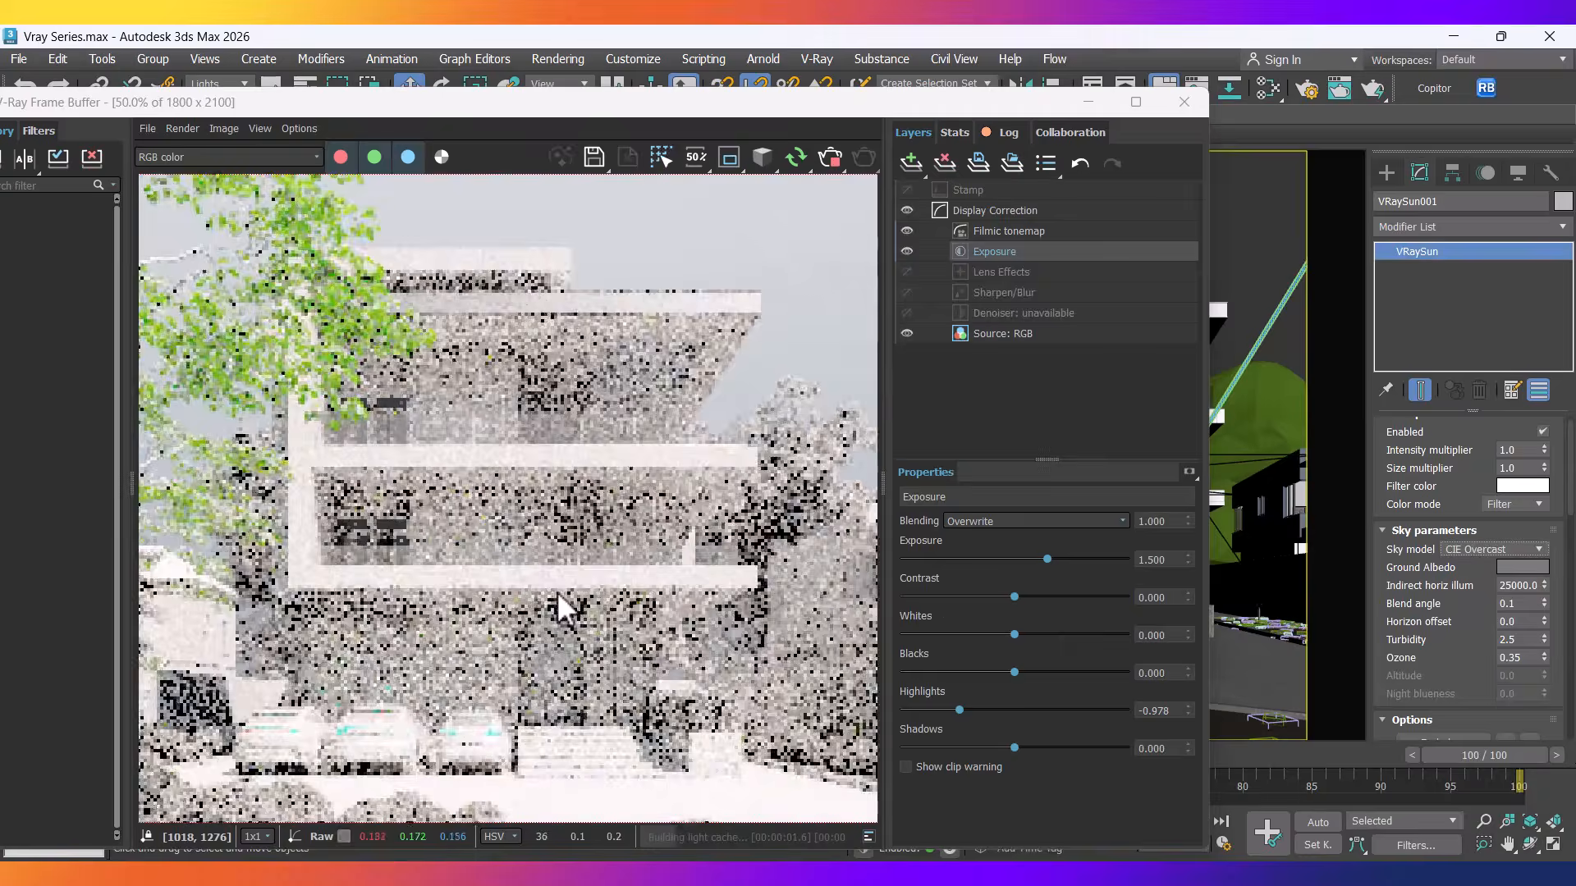
scroll(556, 607, down, 3)
scroll(528, 545, up, 3)
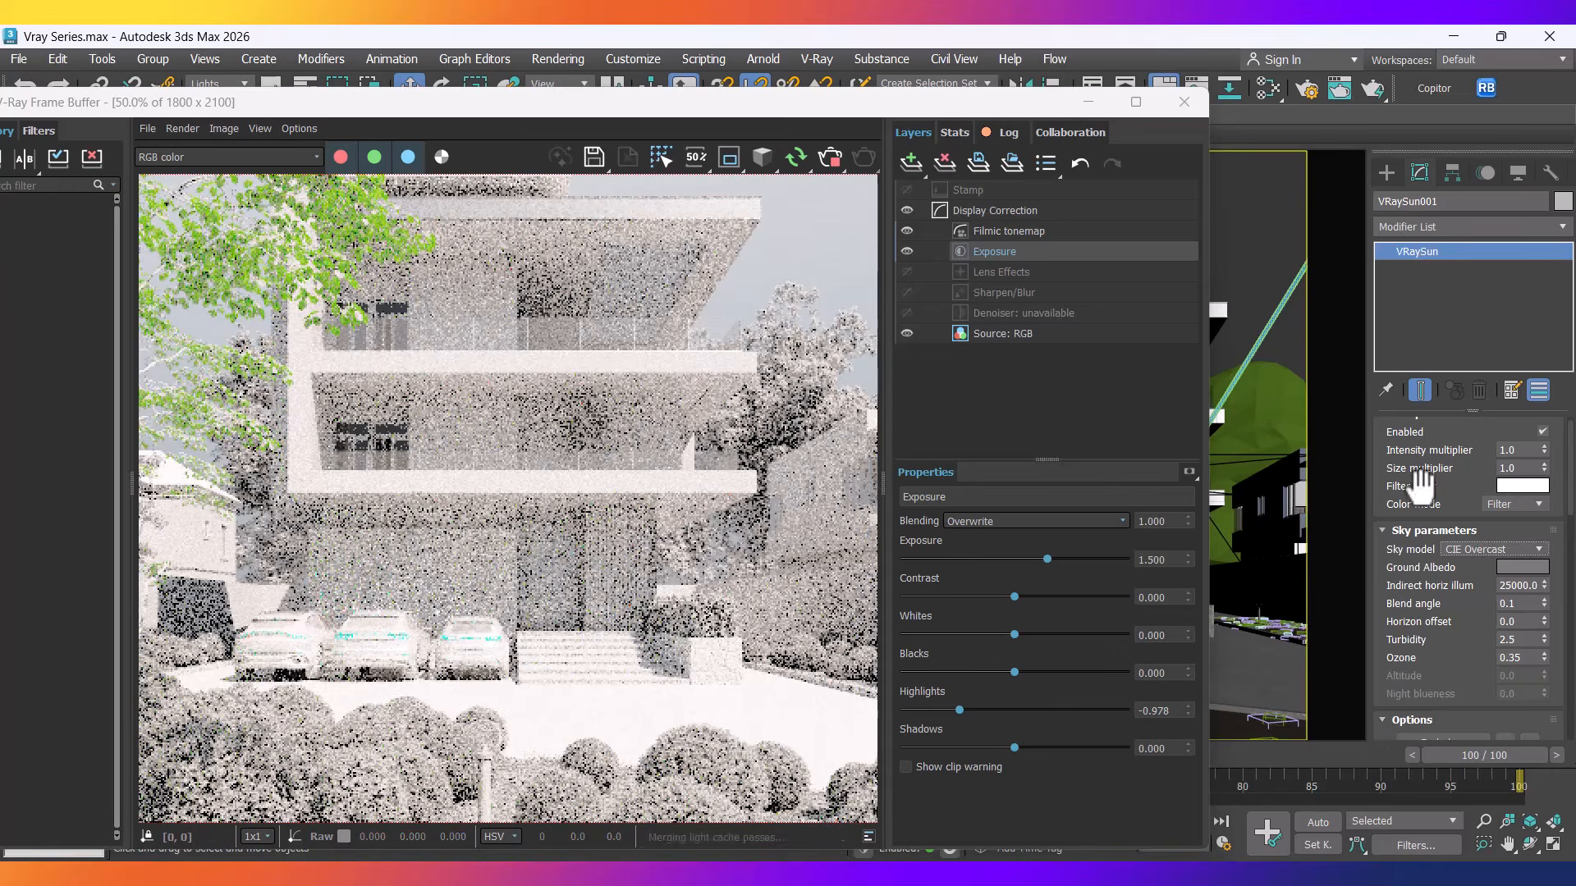
Turn on clouds for the VRaySun and set the cloud density to 1.0.
drag(1424, 509, 1418, 538)
drag(1428, 700, 1428, 369)
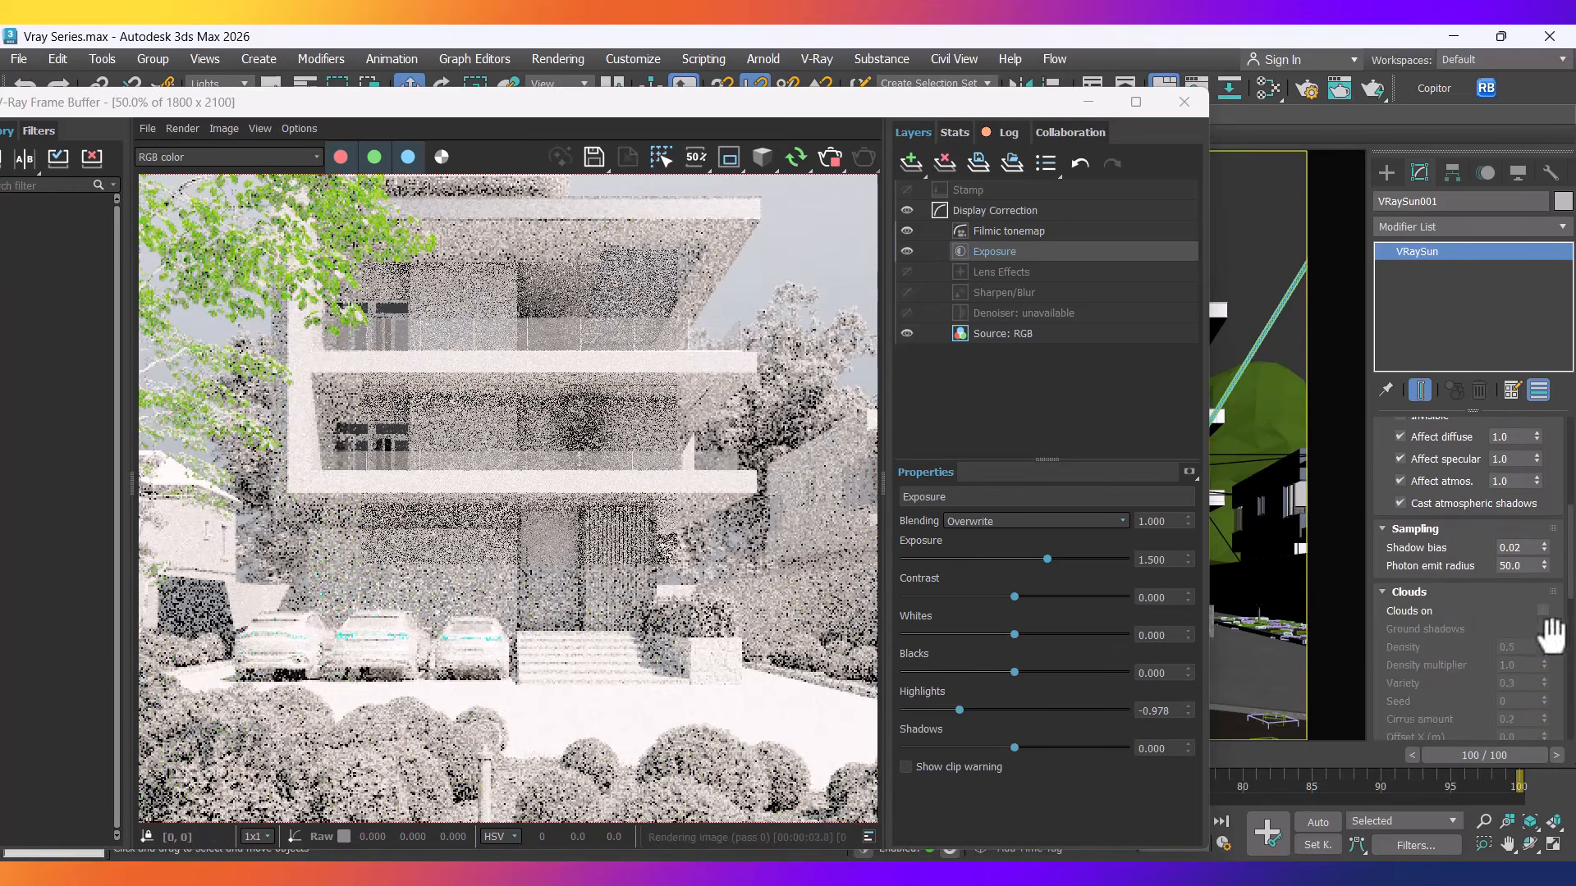
click(1543, 612)
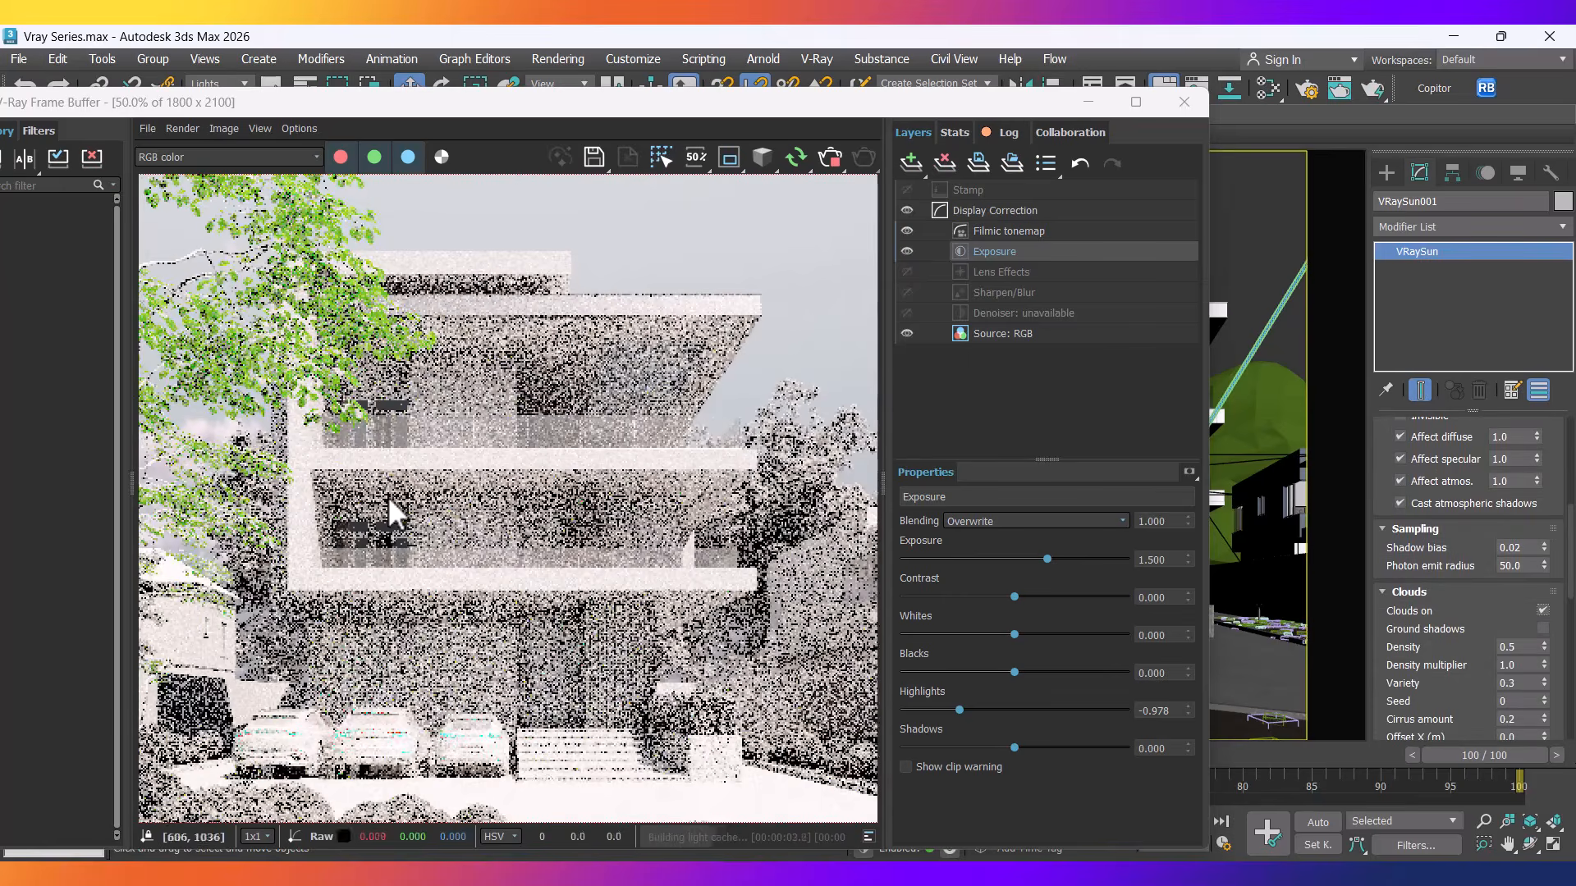
double_click(1519, 648)
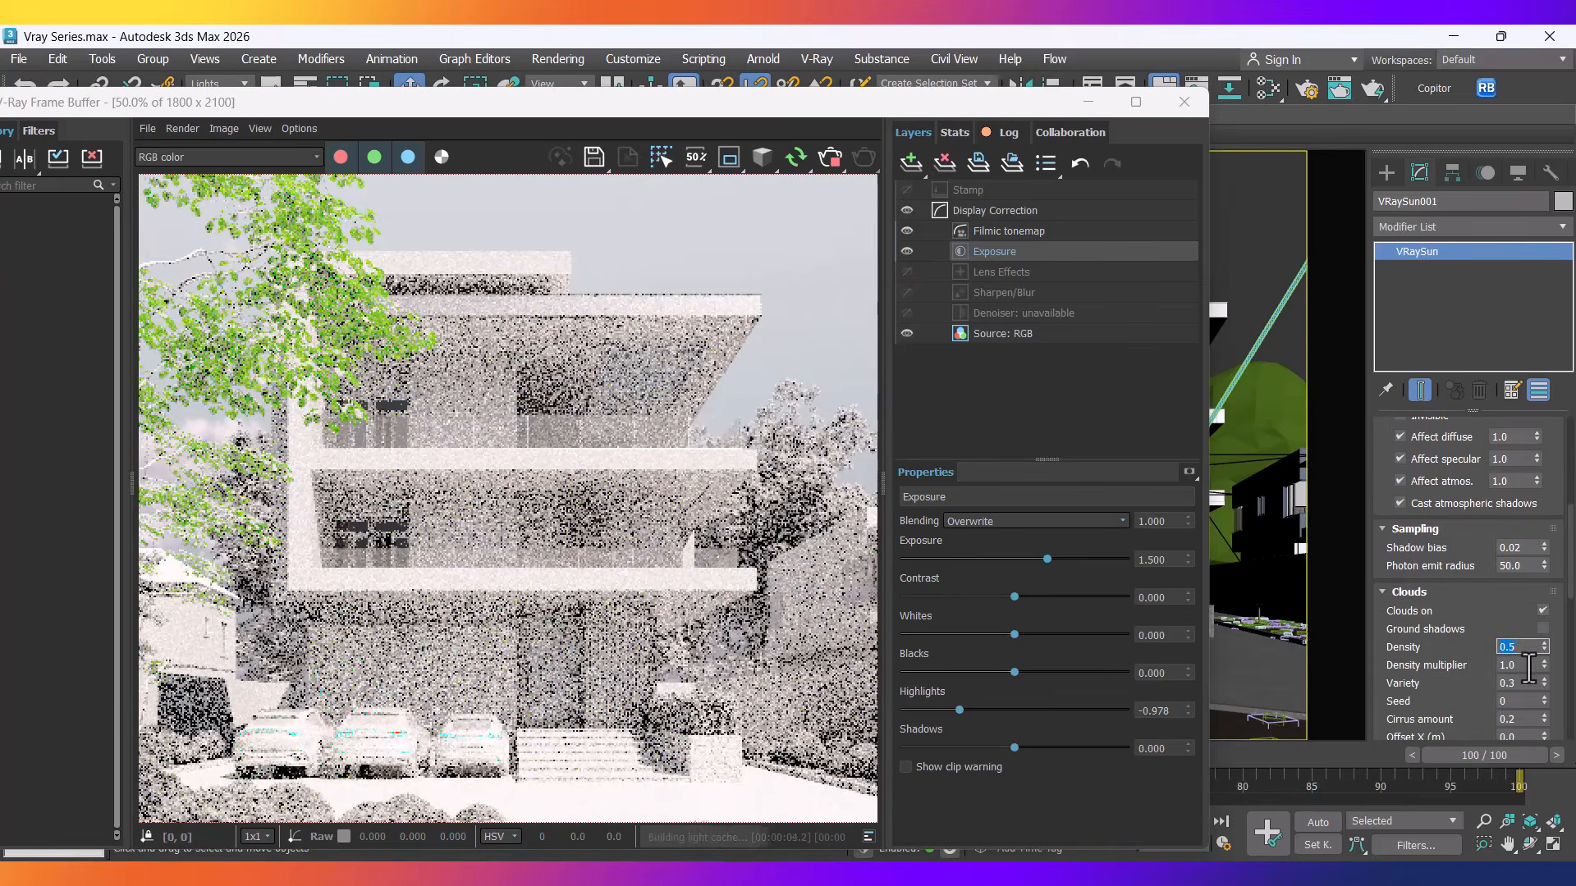
text(1)
key(Return)
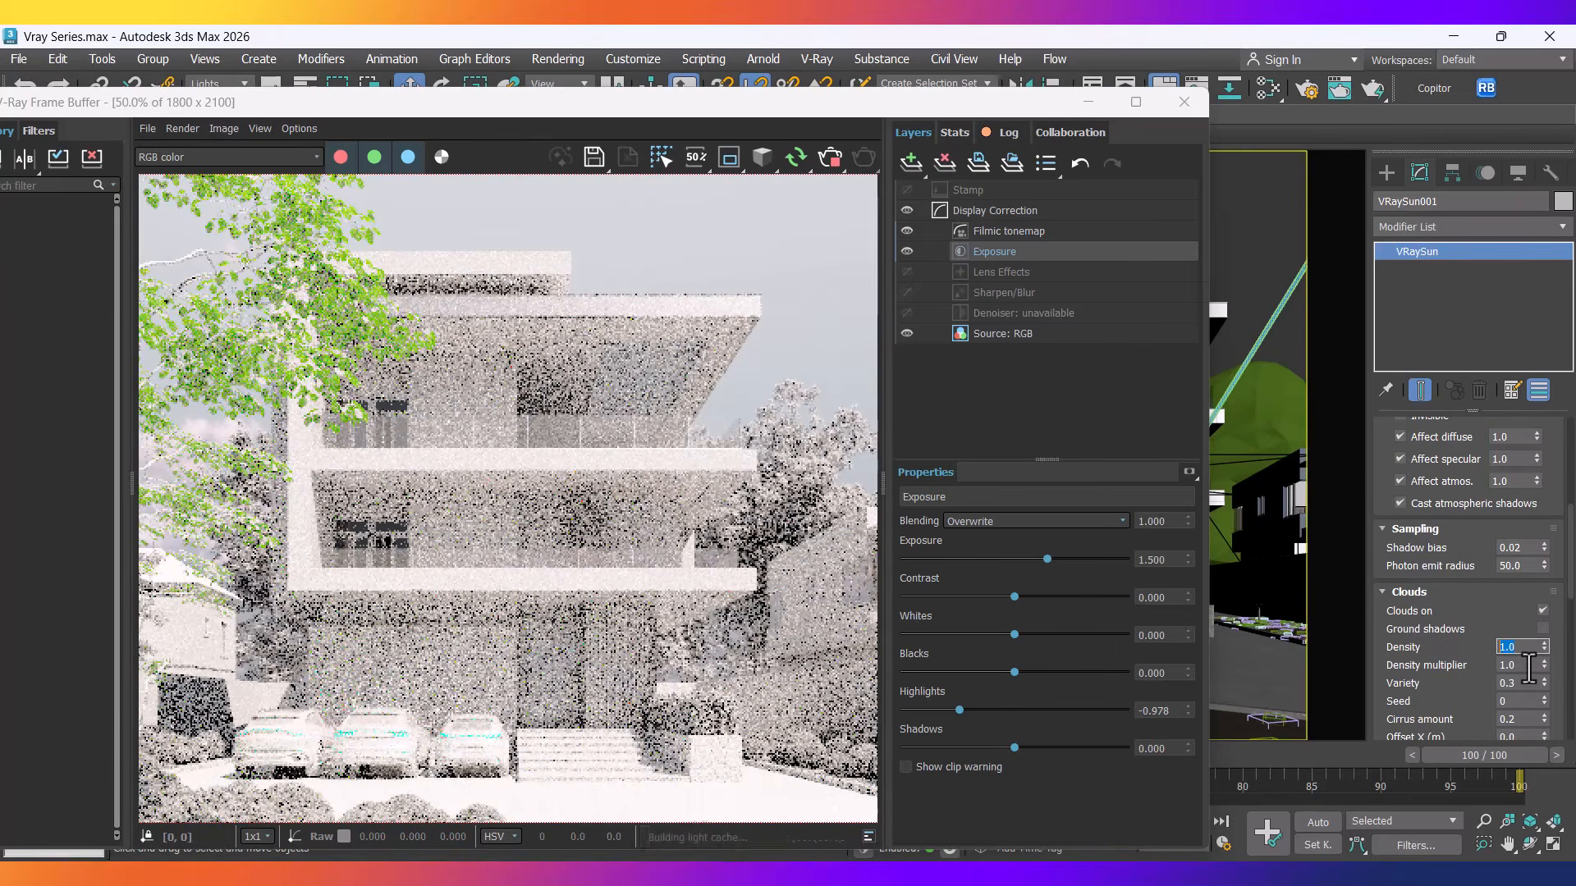
Examine the cloudy sky, the facade and the soft shadows in the render, both as a whole and close up.
scroll(559, 605, down, 1)
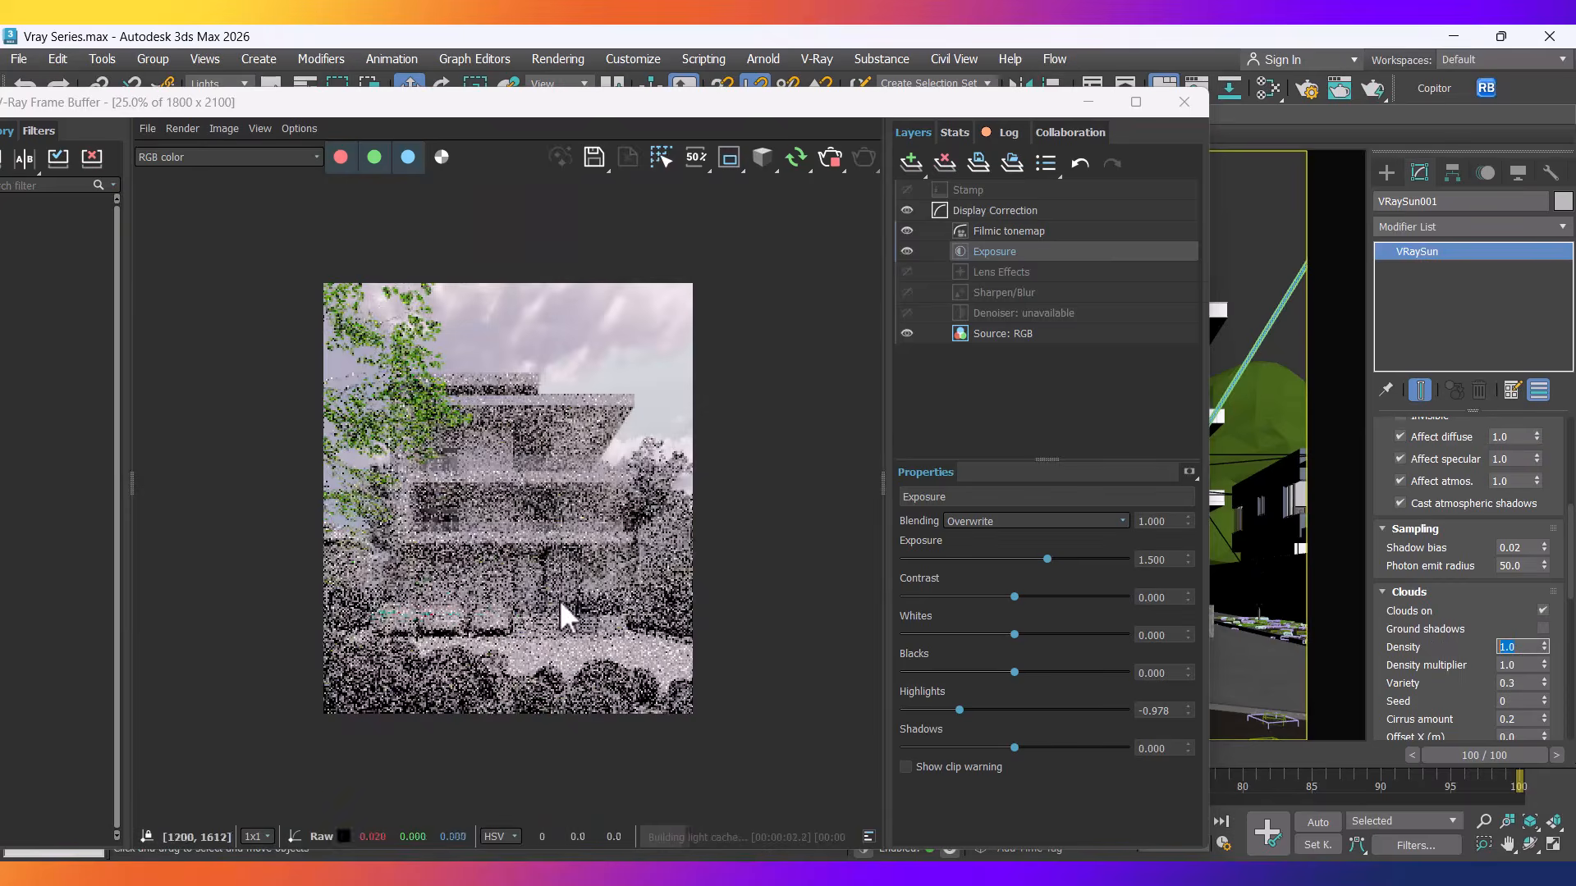
scroll(491, 396, up, 1)
scroll(468, 552, down, 1)
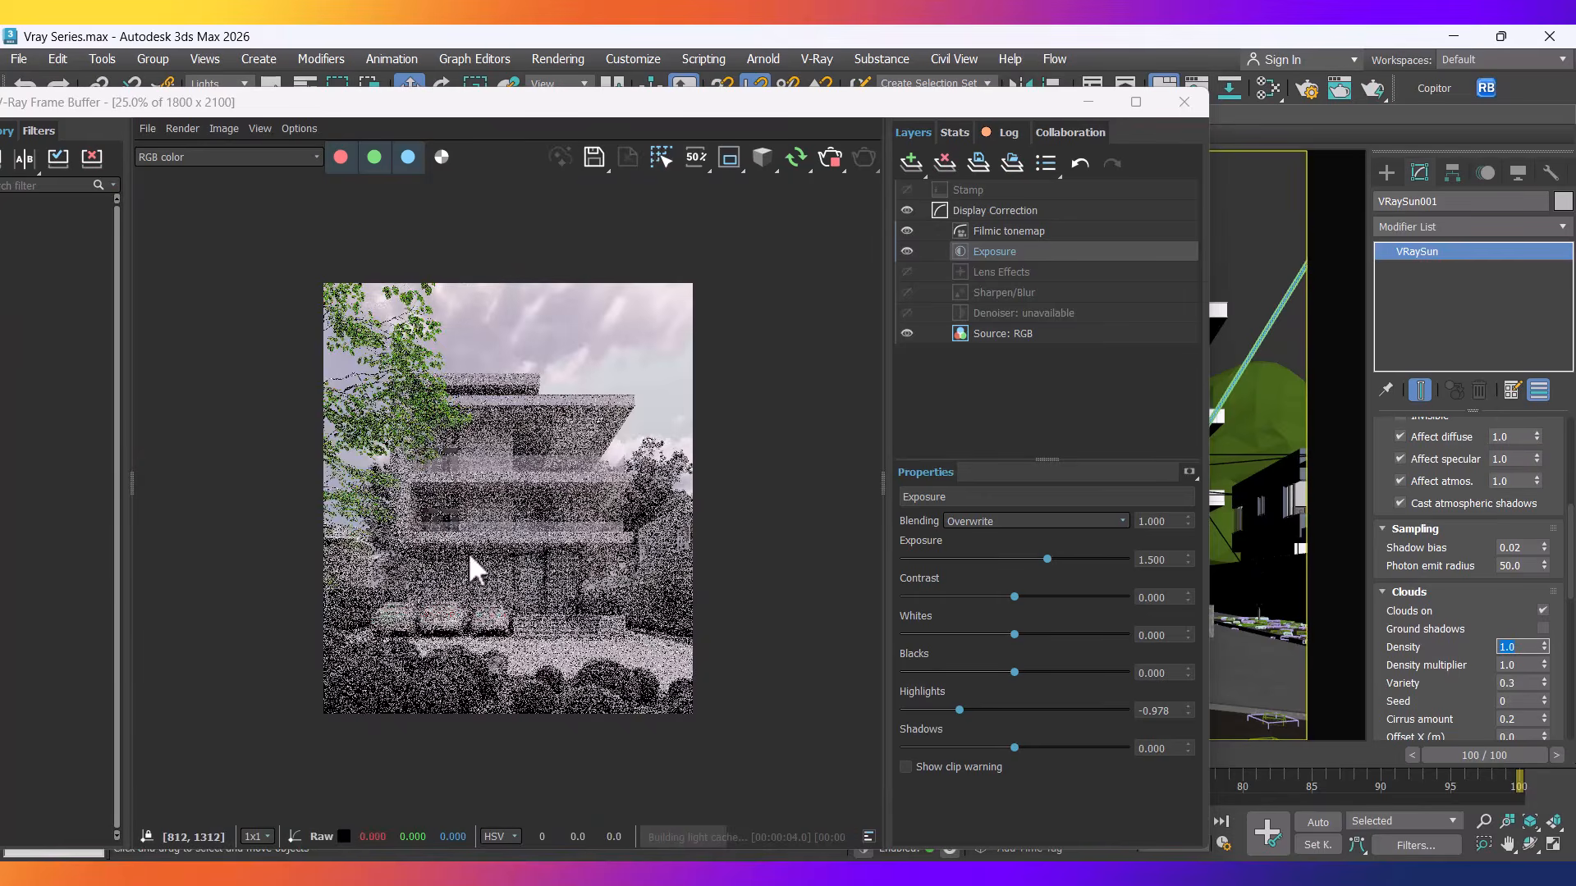
scroll(377, 560, up, 1)
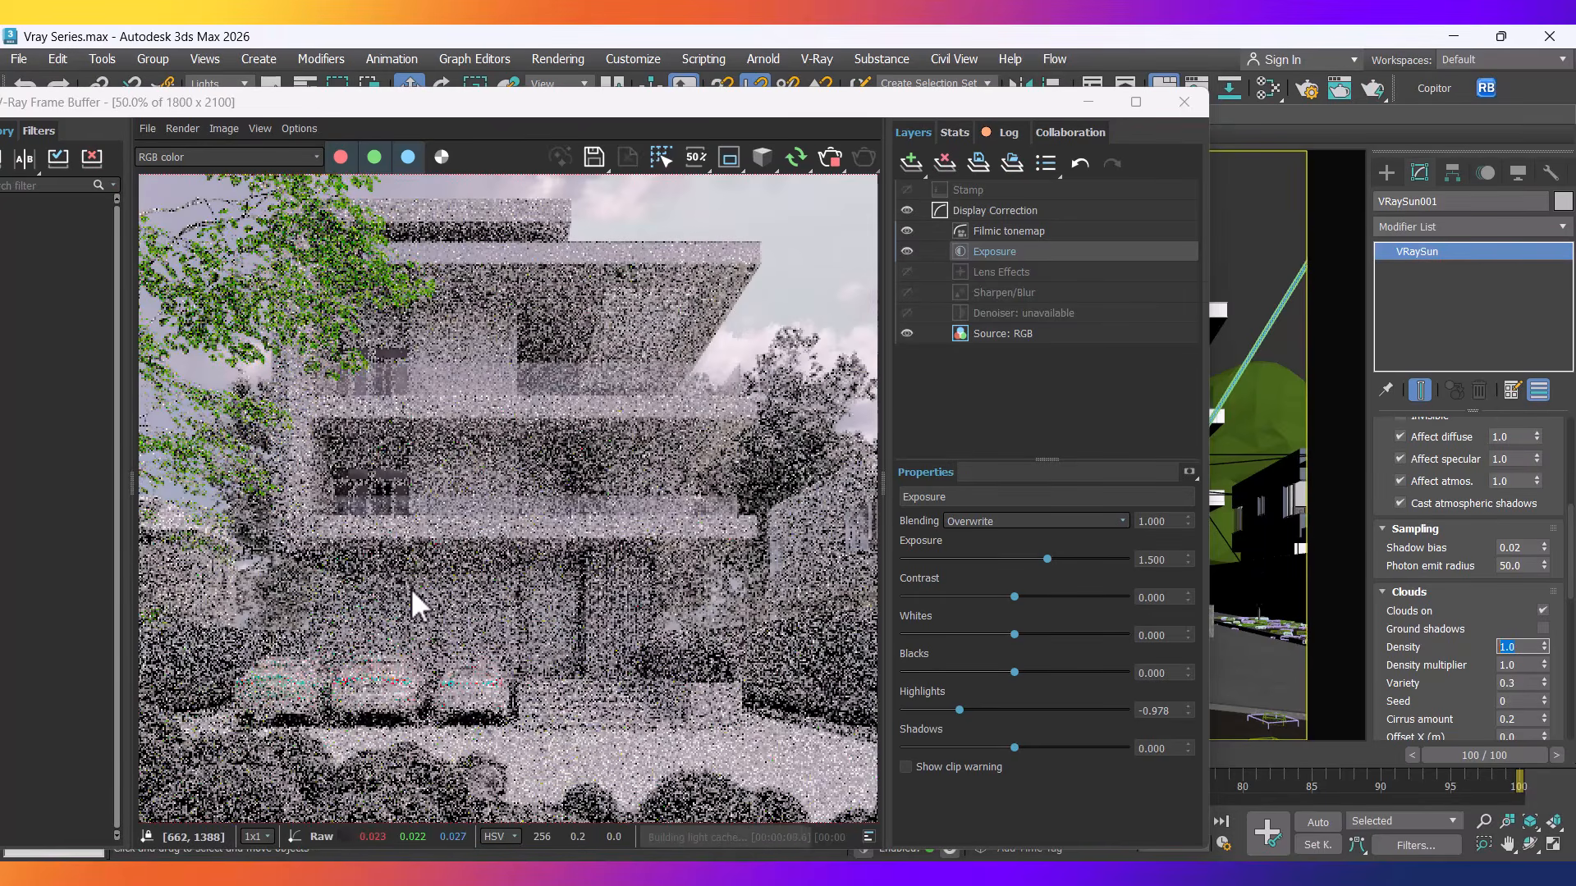
scroll(416, 708, down, 1)
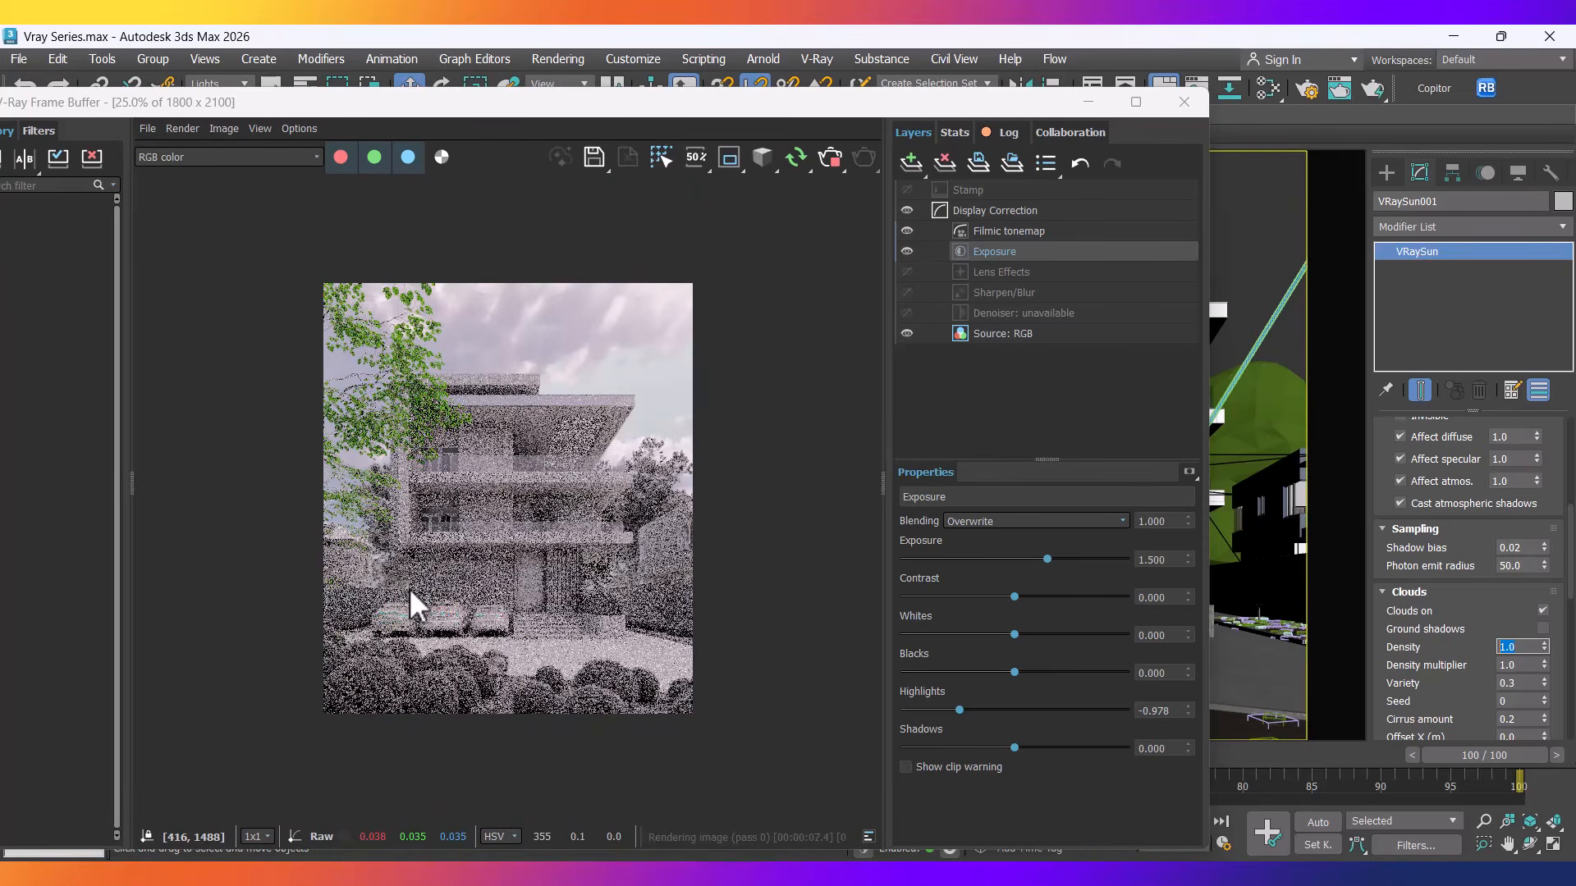
scroll(447, 476, up, 1)
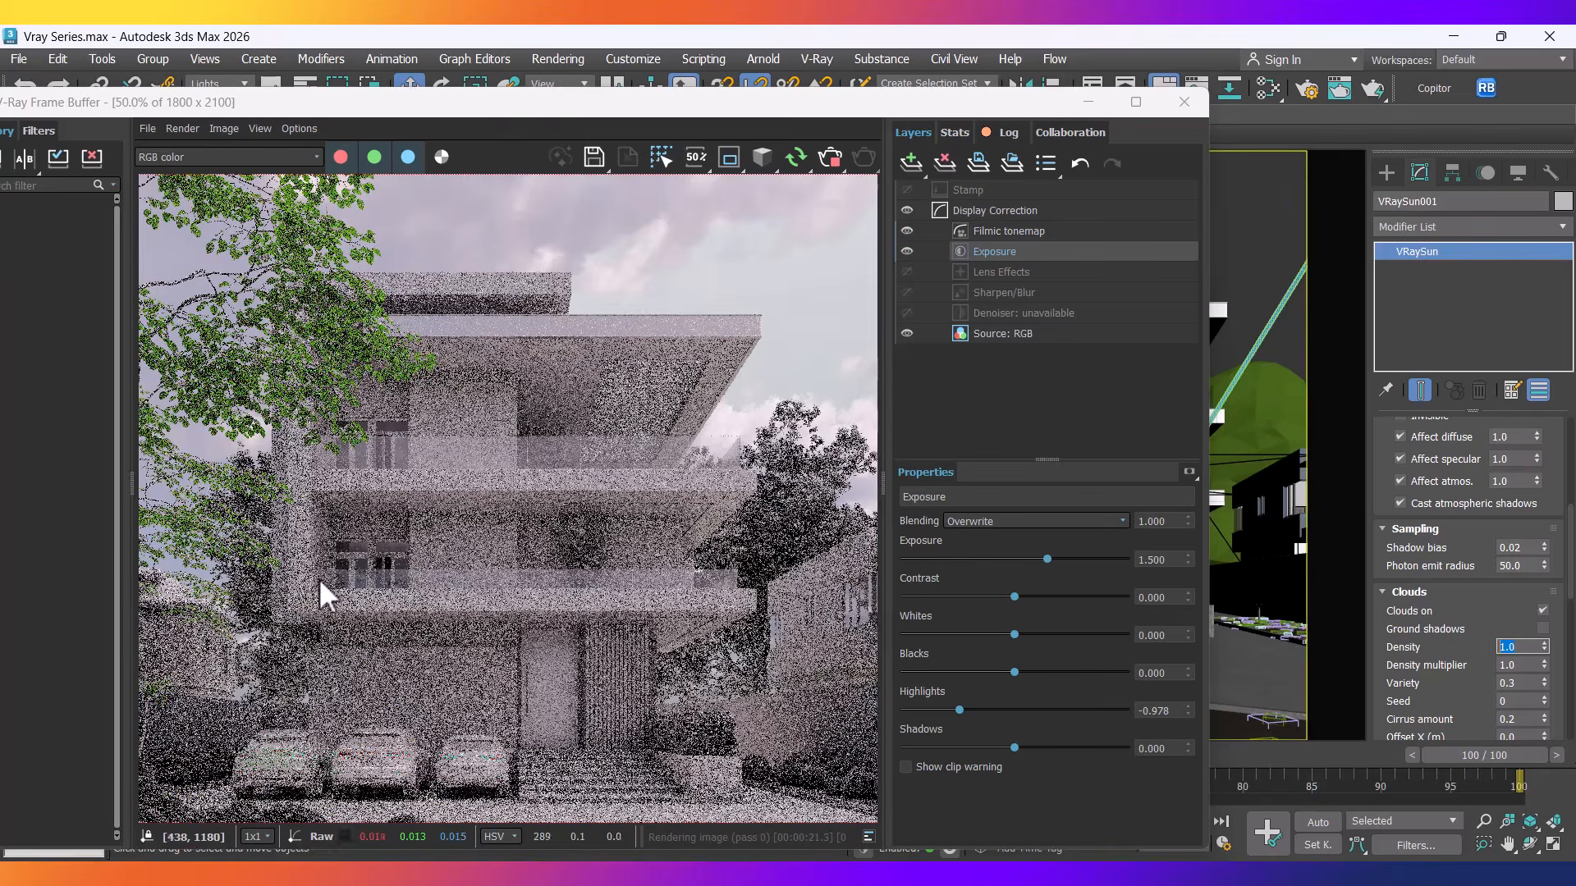
scroll(520, 643, down, 2)
scroll(491, 552, up, 2)
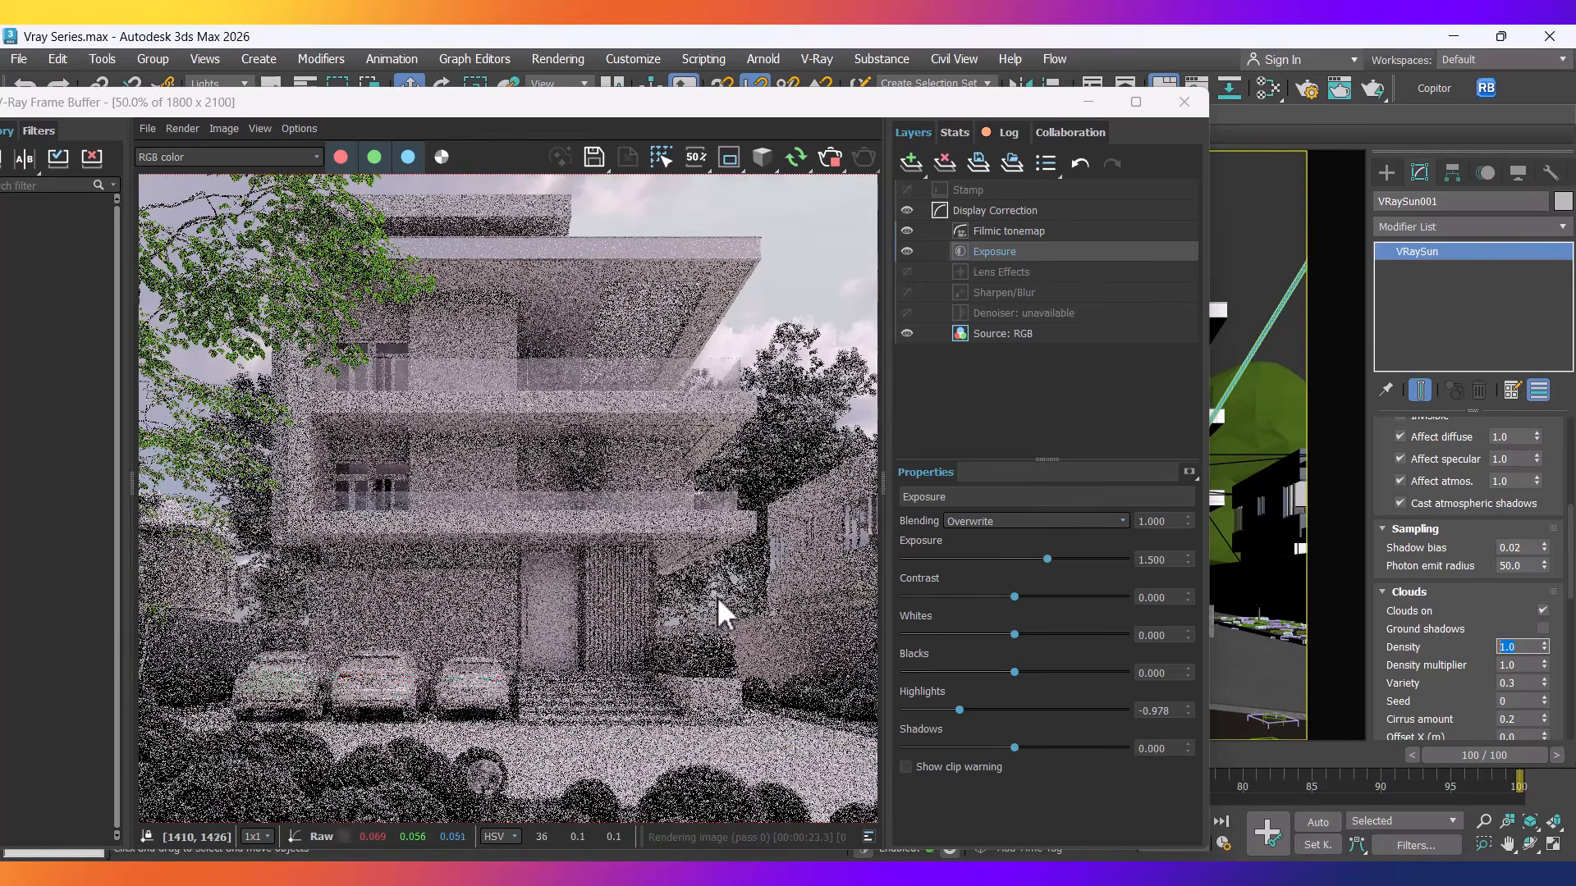
Add a White Balance layer to the frame buffer and lower its temperature to about 5850.
click(911, 161)
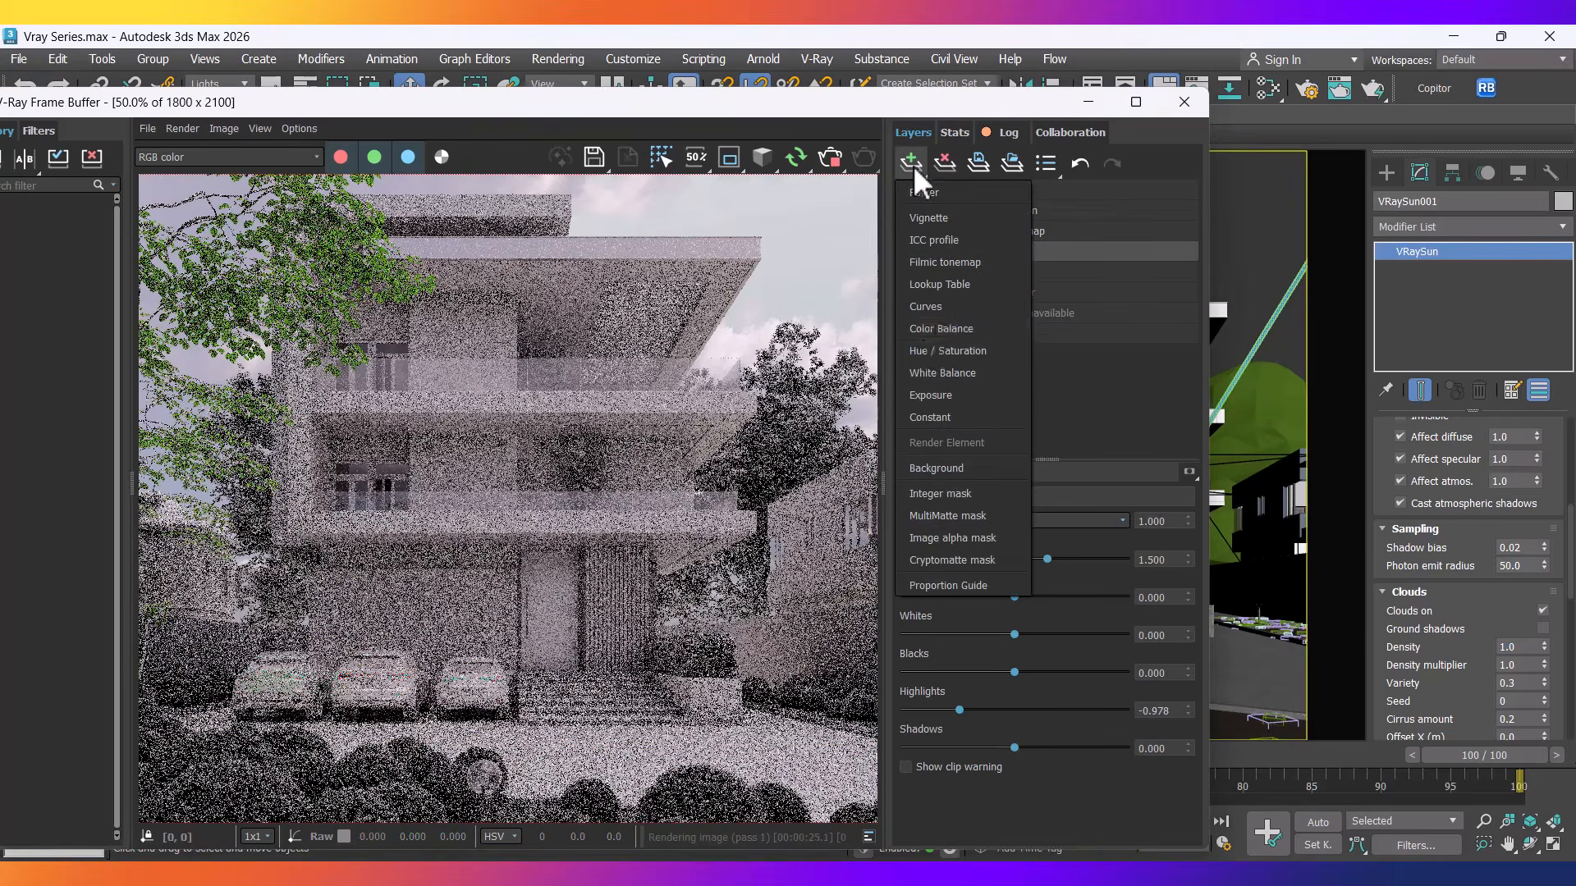
click(947, 372)
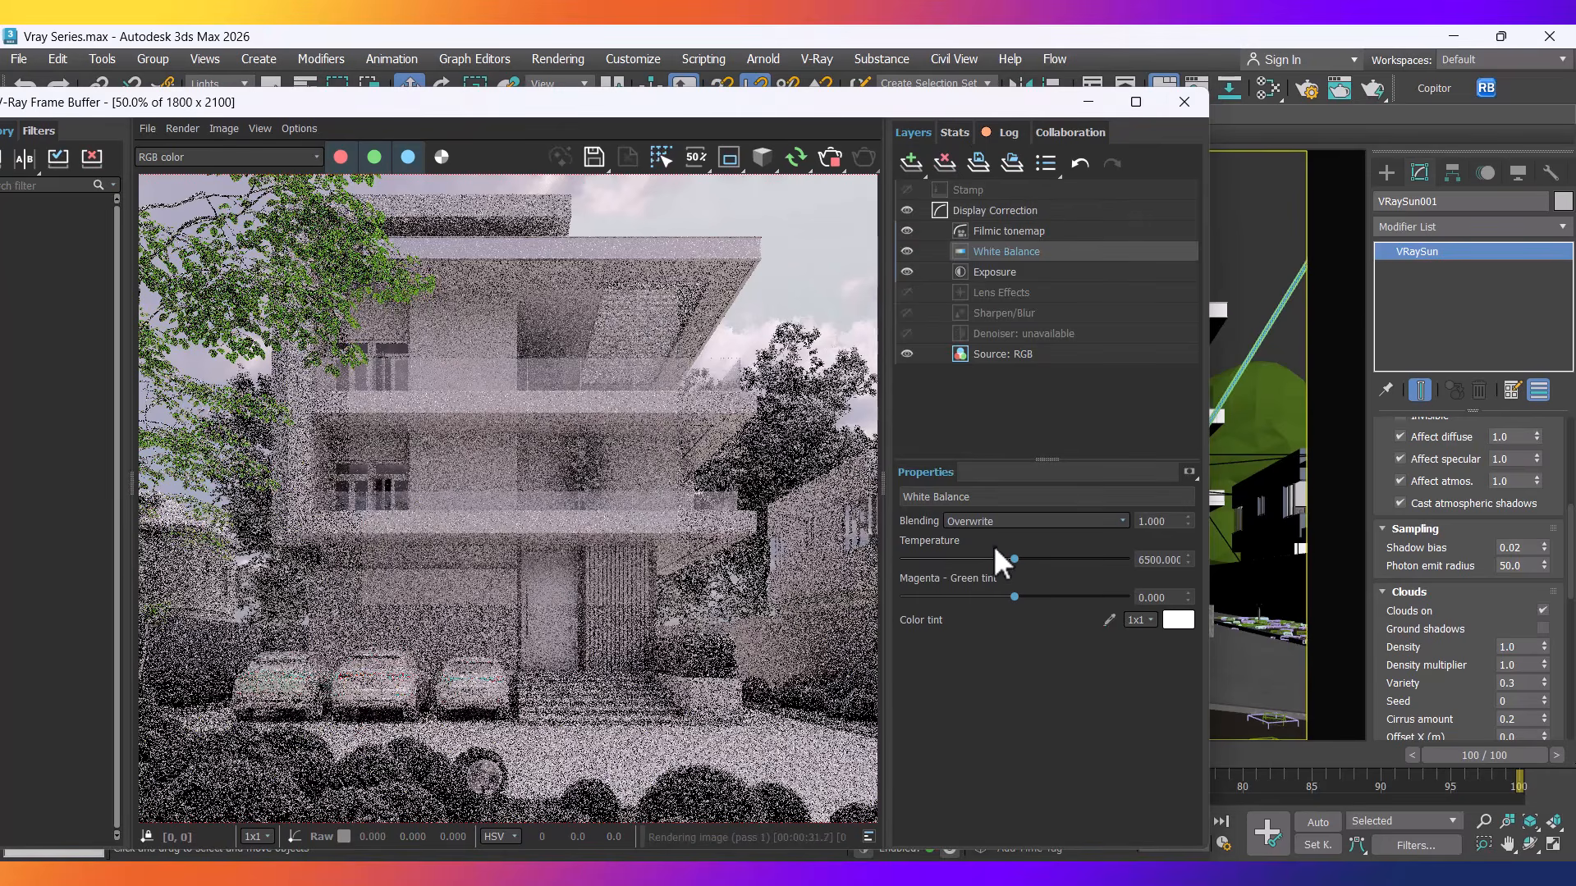
mouse_move(1013, 559)
mouse_down()
mouse_move(1076, 563)
mouse_move(978, 561)
mouse_move(994, 559)
mouse_up()
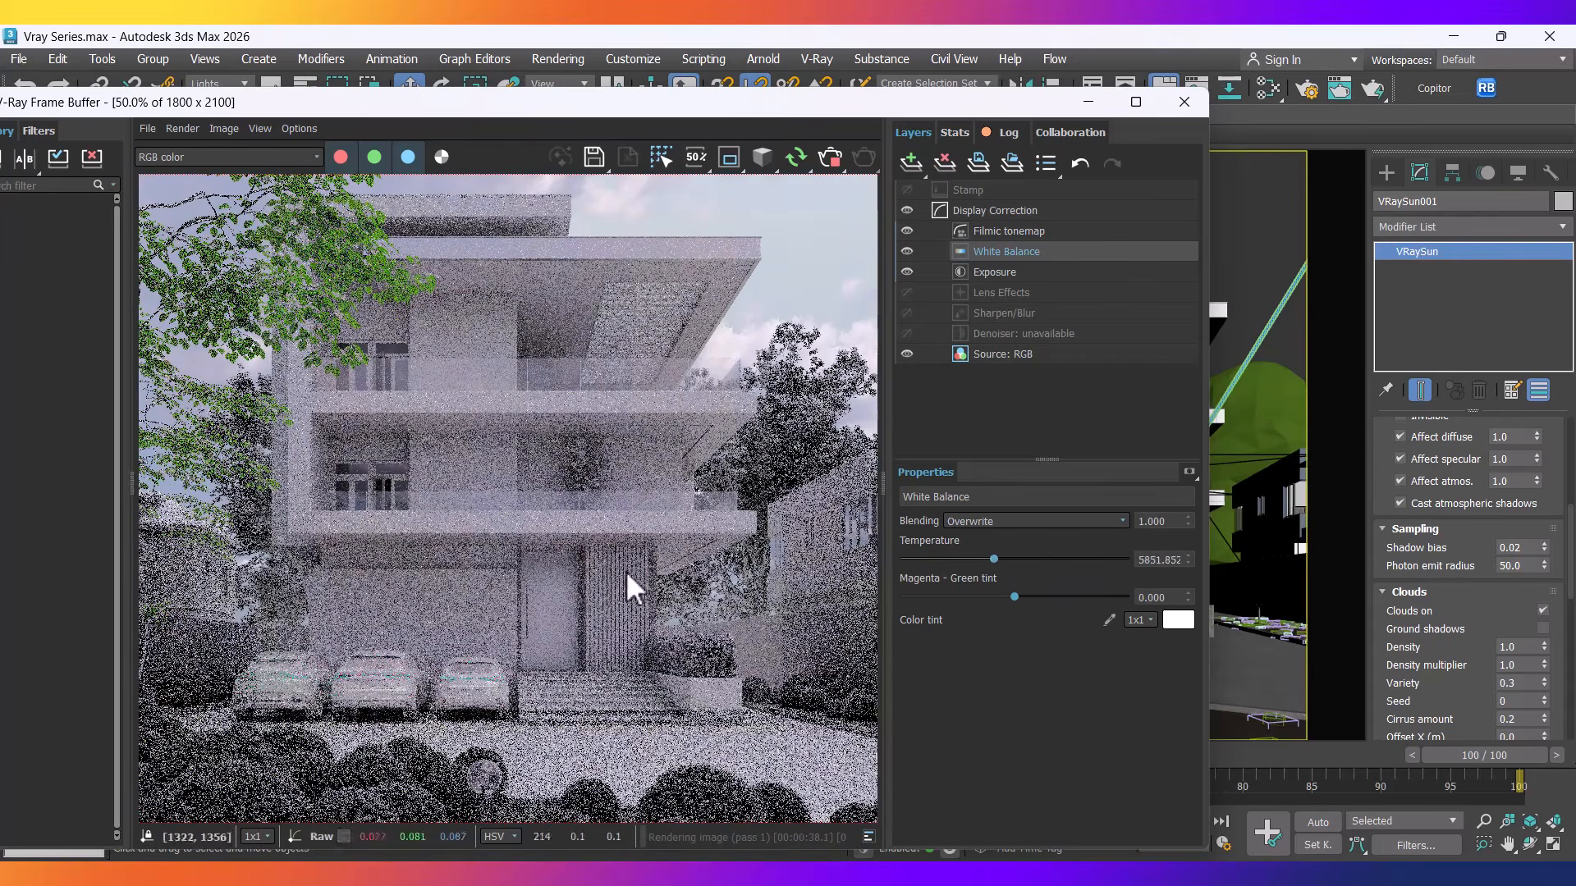
scroll(490, 540, down, 2)
scroll(490, 539, up, 2)
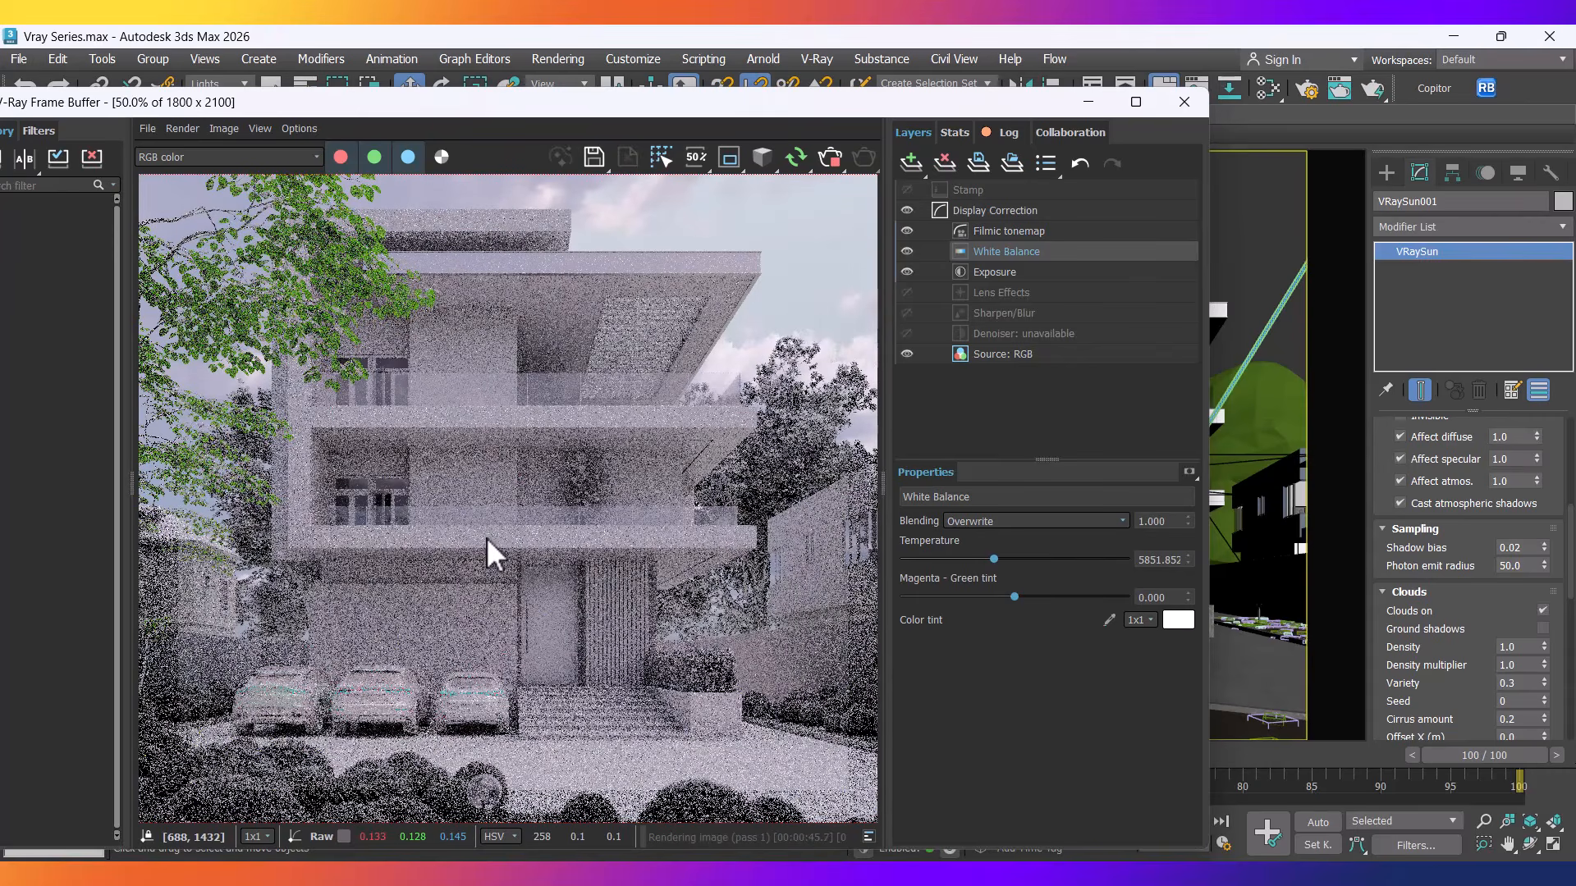
Set the VRaySun's cloud density to 0.9 and check the sky in the render.
click(1513, 648)
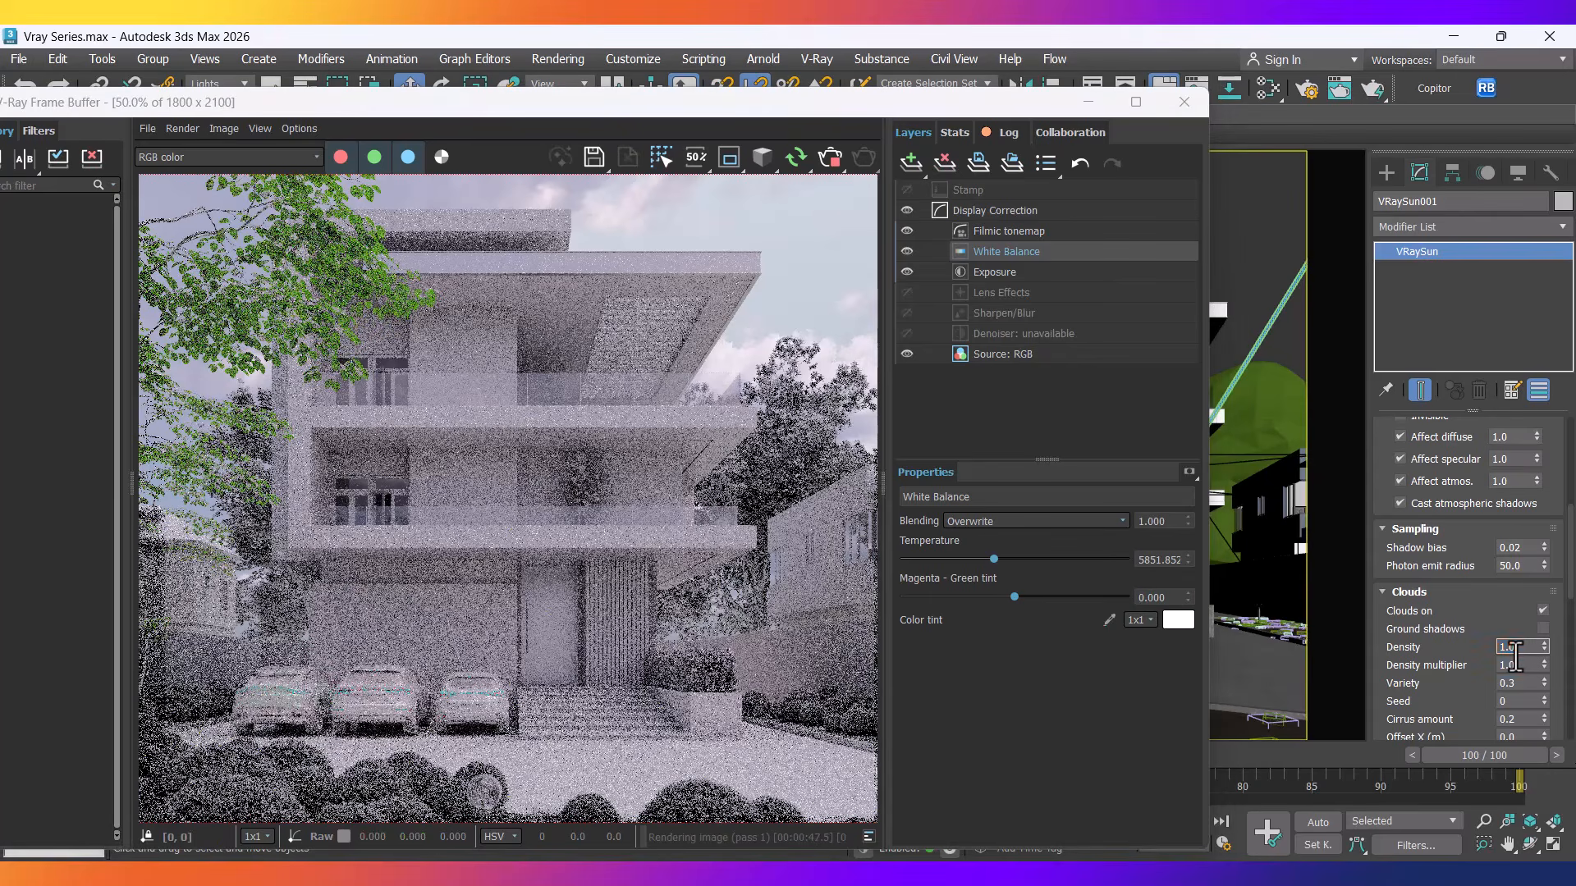
text(.9)
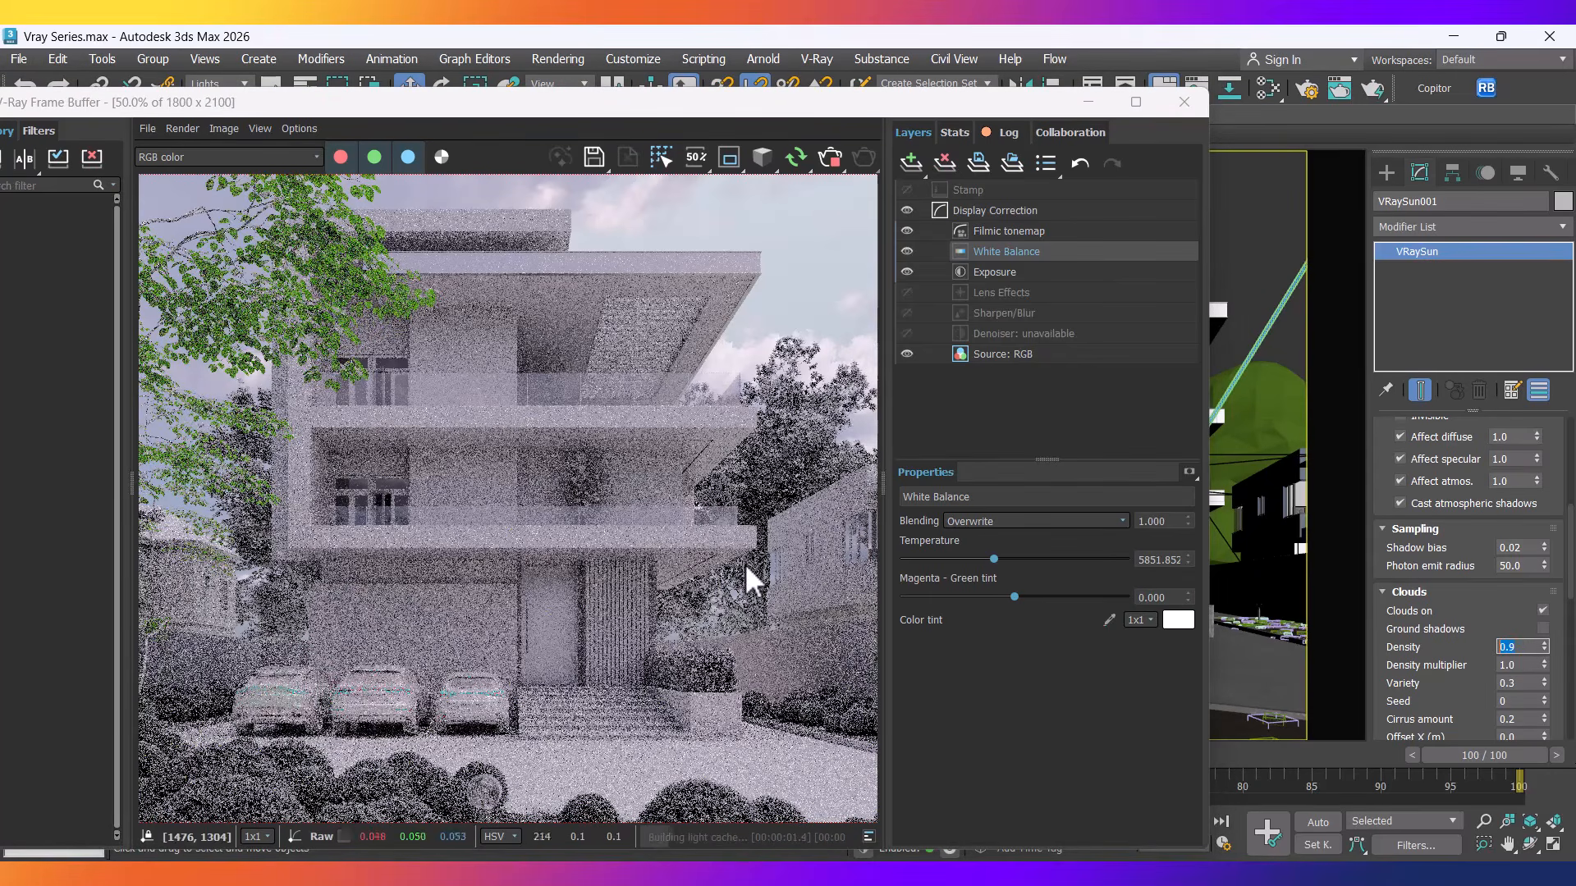
scroll(745, 564, down, 1)
scroll(419, 465, up, 1)
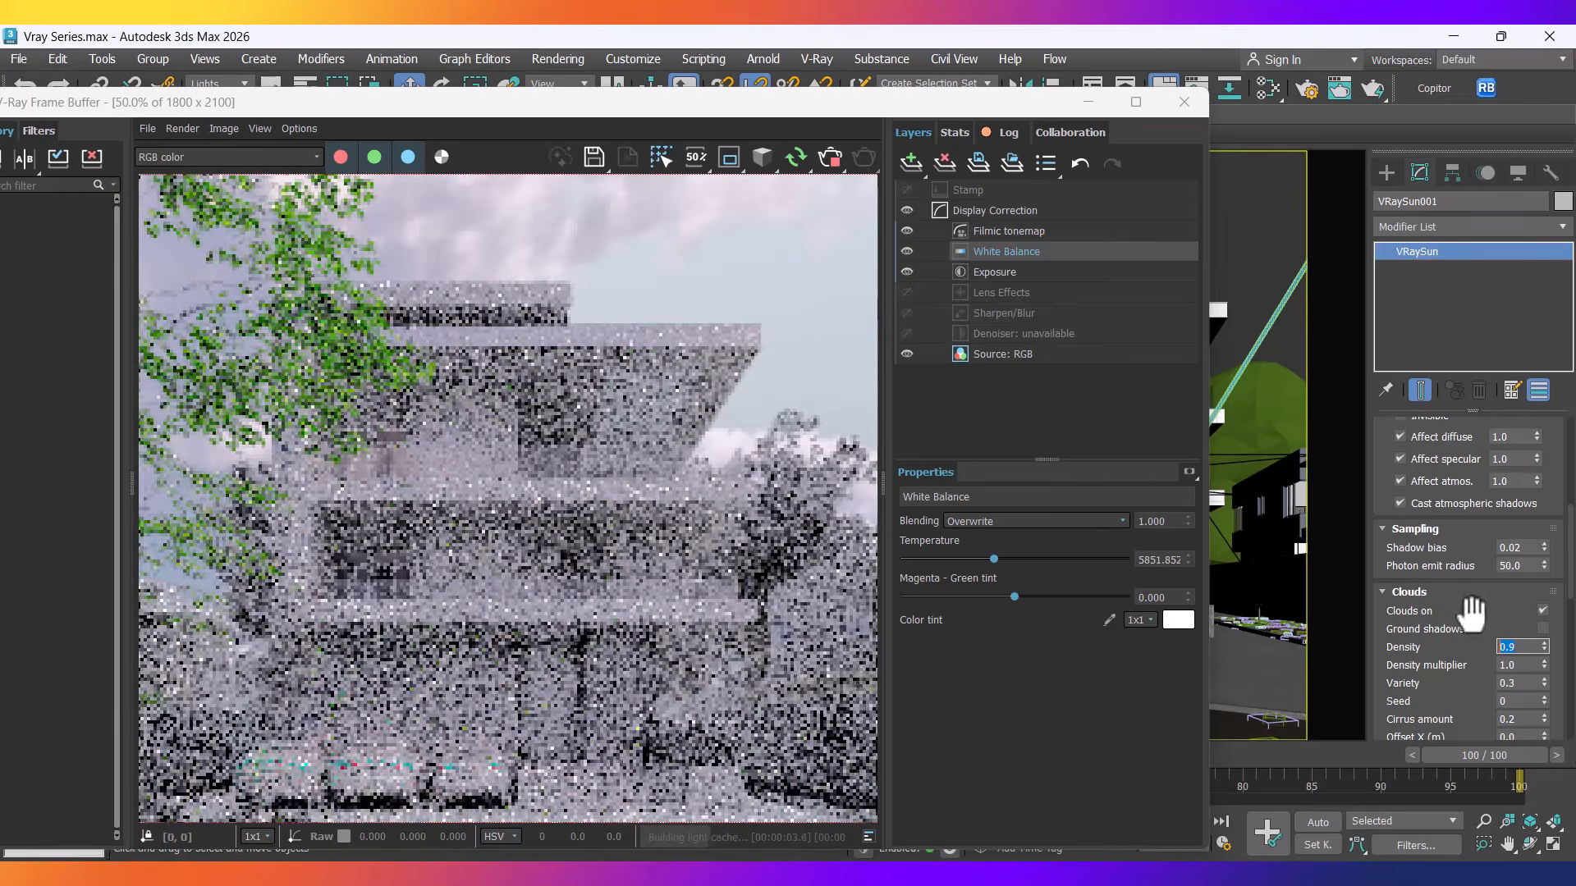
Set the VRaySun's cloud density to 0.8 and check the clouds above the house.
double_click(1511, 648)
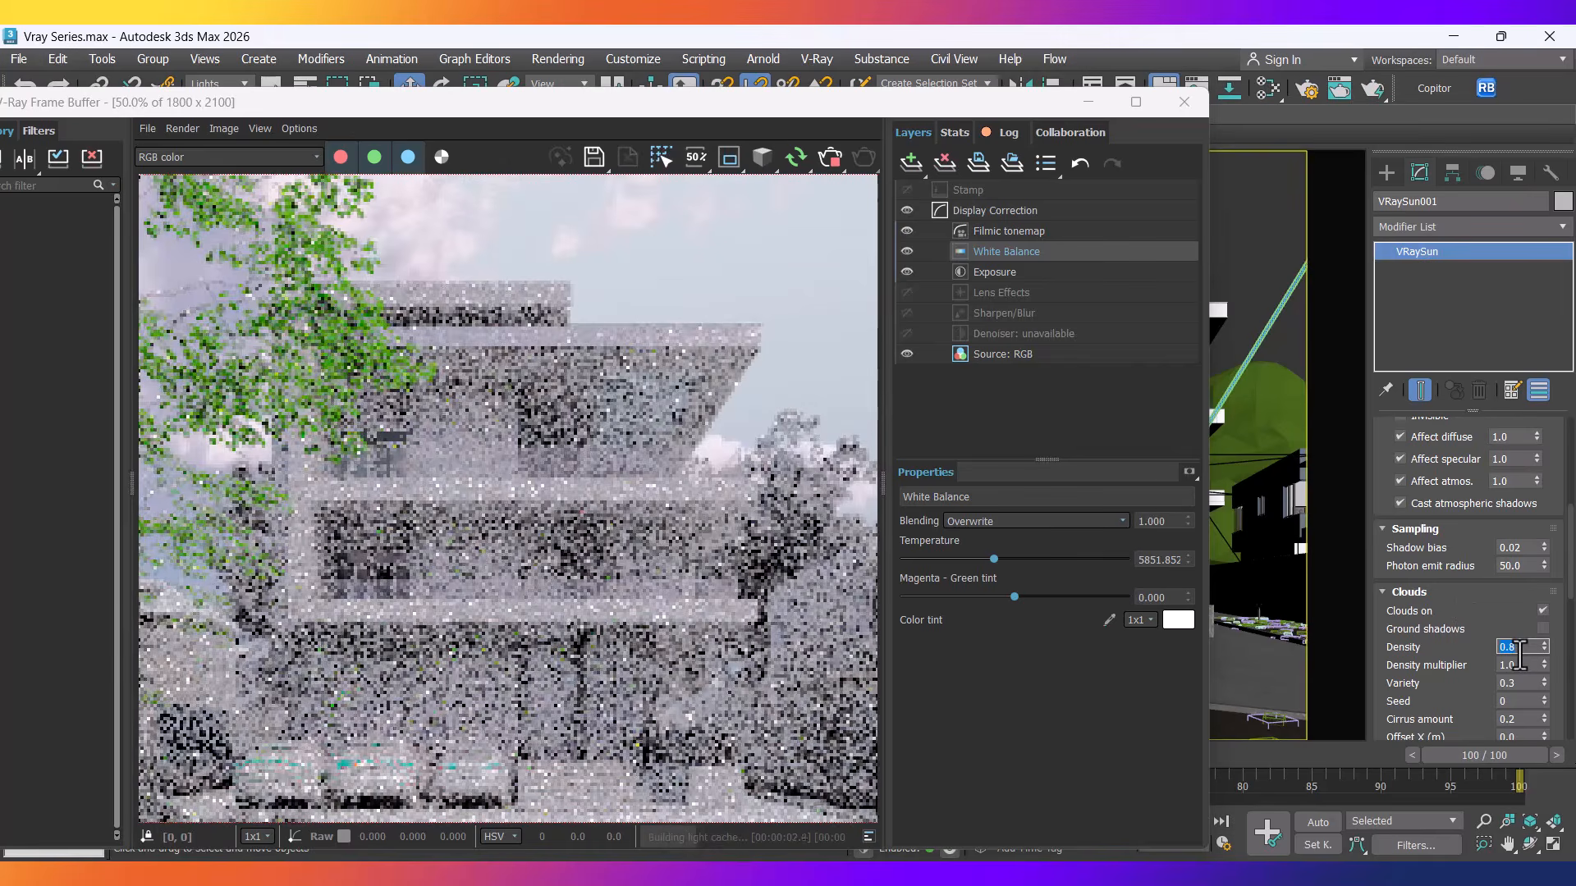
scroll(398, 494, down, 2)
scroll(381, 466, up, 2)
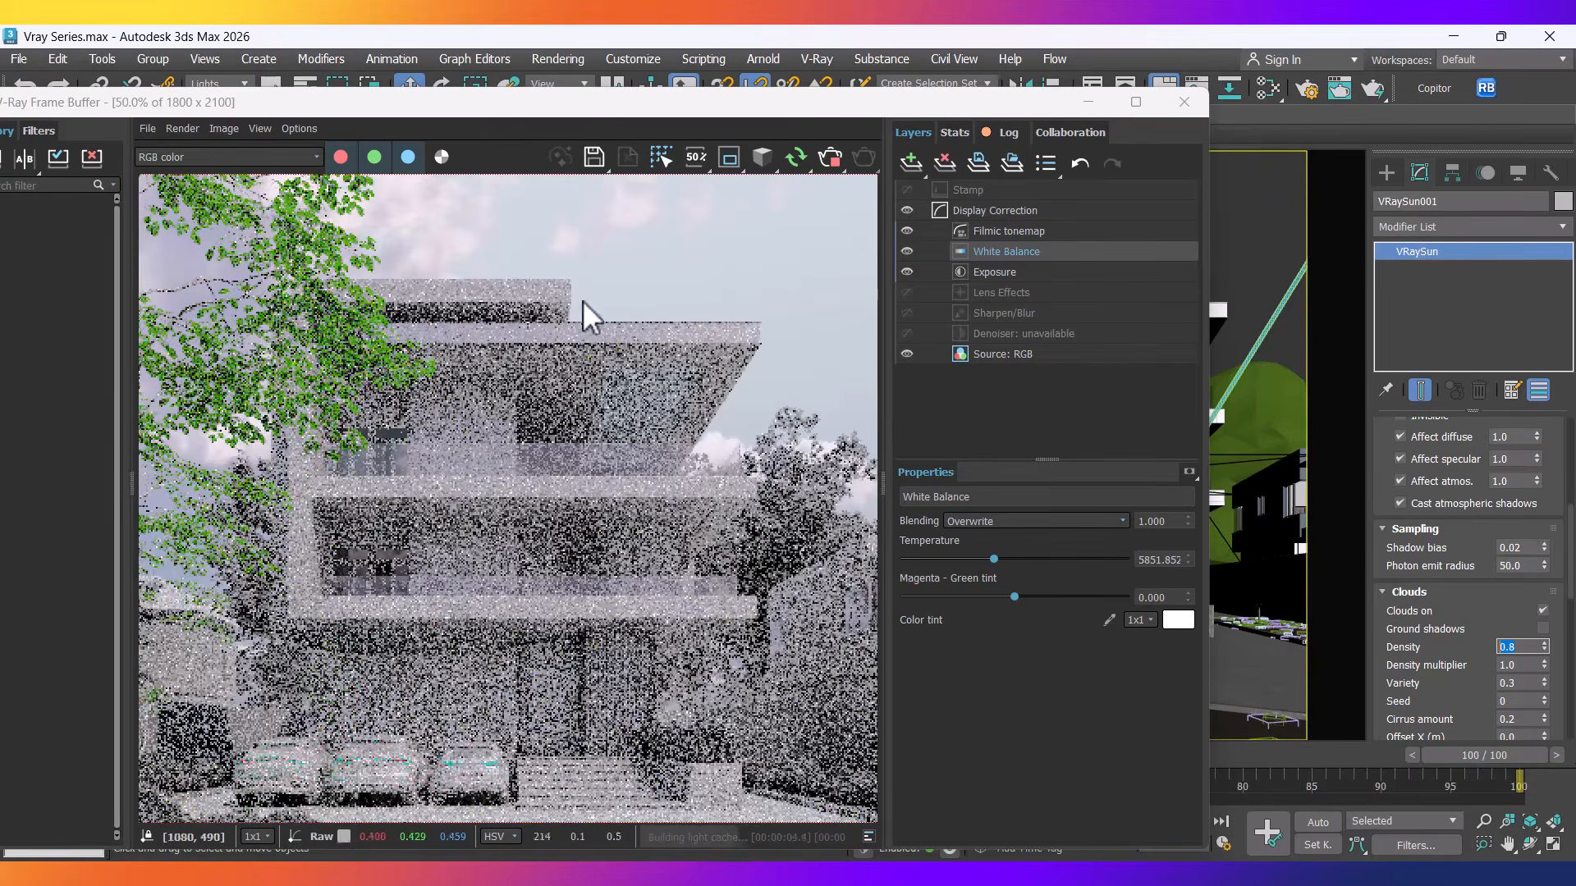
scroll(519, 522, down, 2)
scroll(503, 348, up, 2)
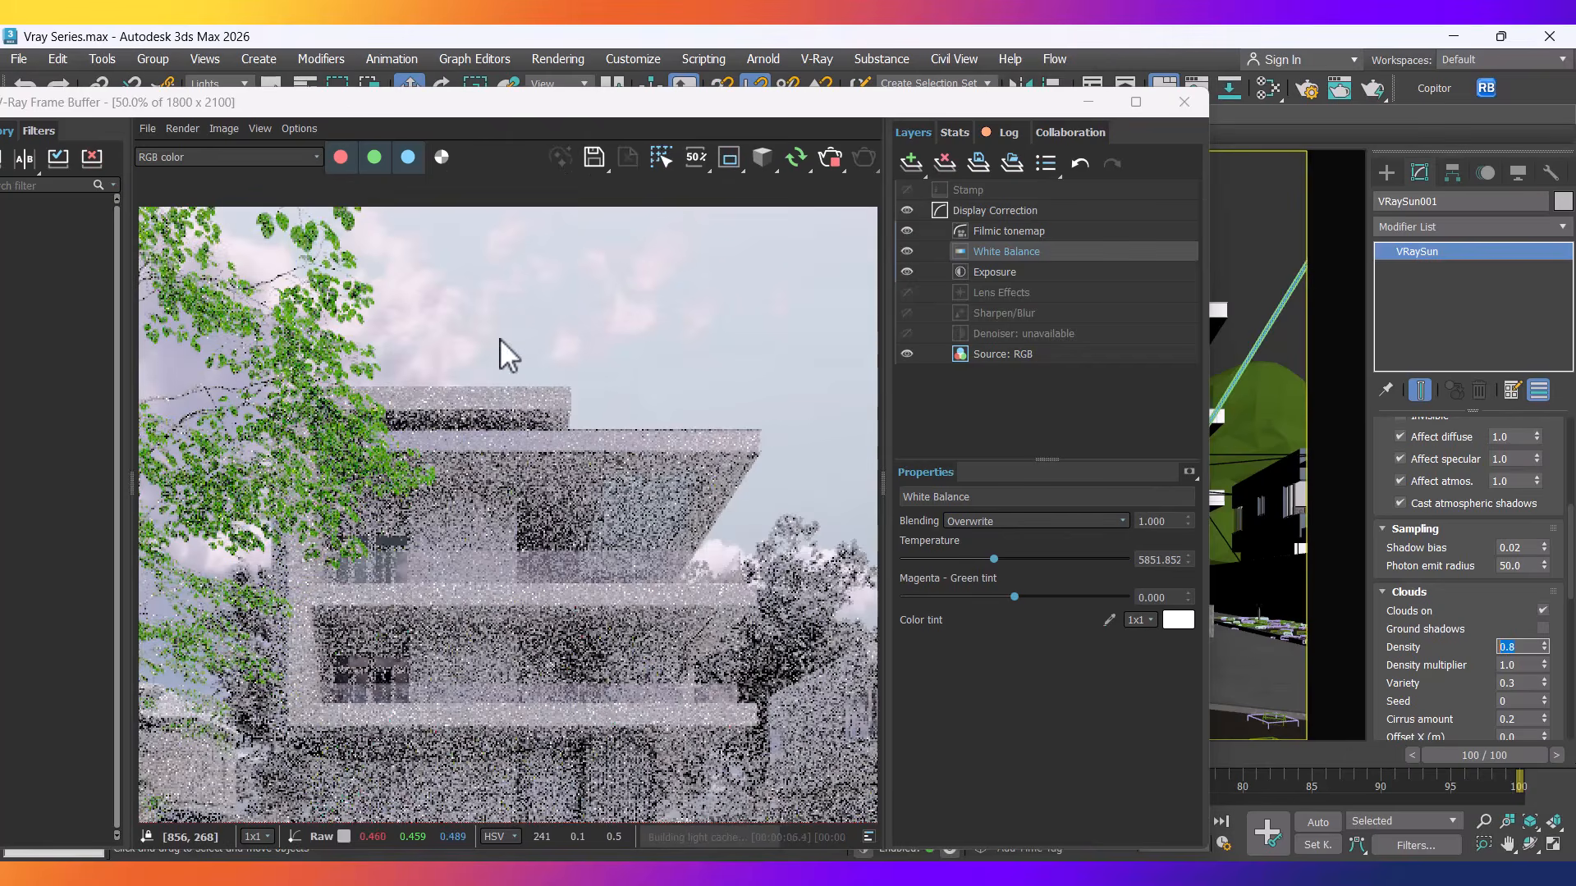
Set the cirrus amount of the VRaySun's clouds to 0.7.
mouse_move(1442, 653)
mouse_down()
mouse_move(1446, 460)
mouse_move(1425, 646)
mouse_move(1424, 607)
mouse_move(1406, 601)
mouse_up()
click(1523, 638)
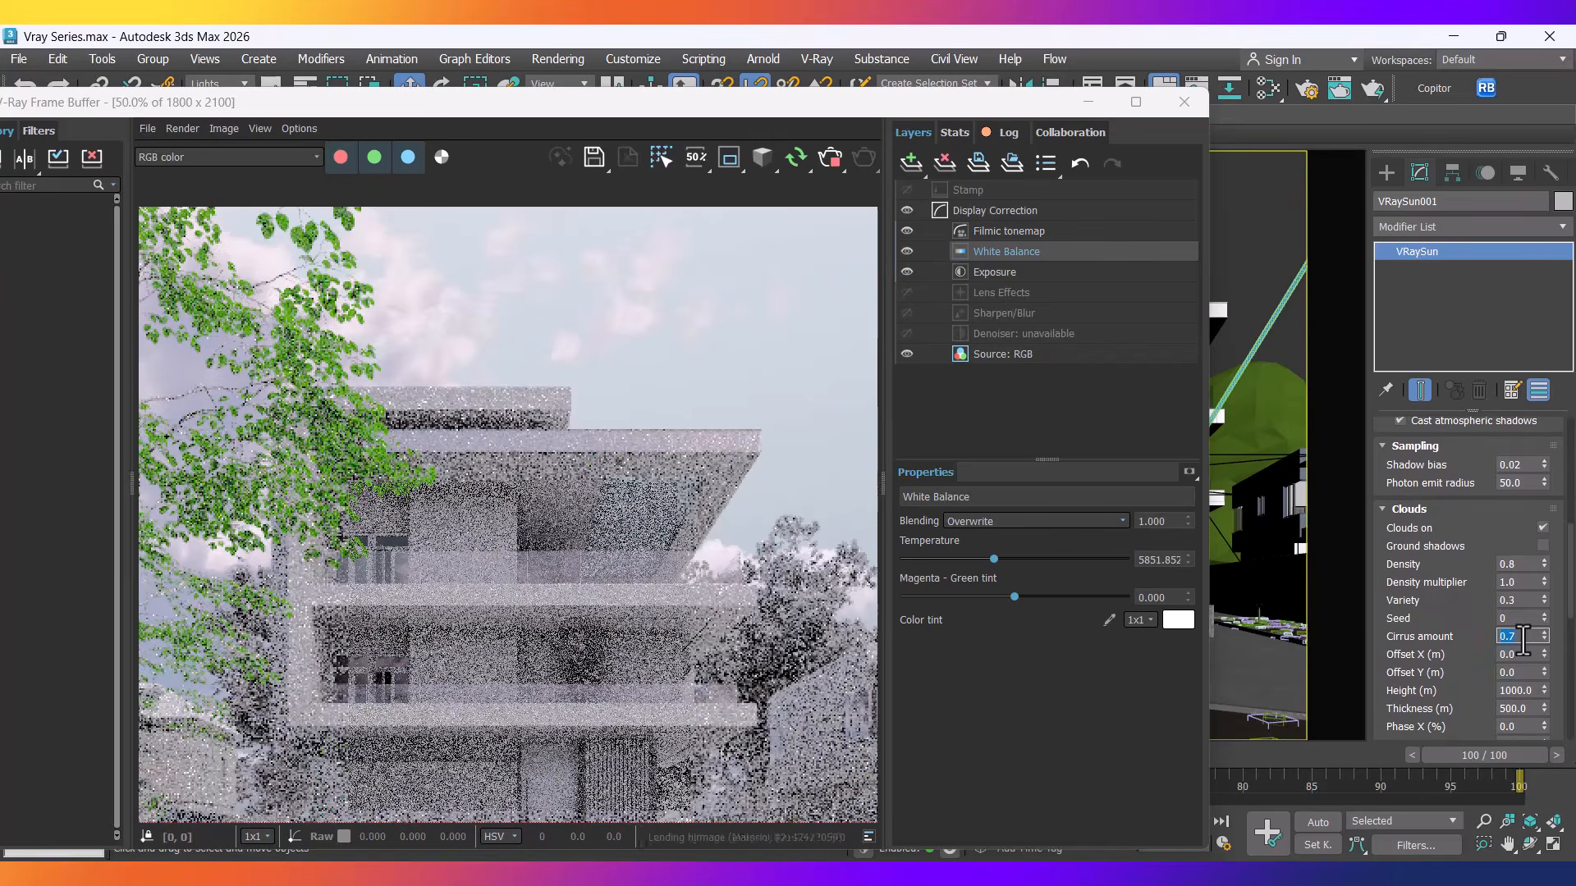
key(Return)
Examine the sky, facade and ground shadows in the updated cloudy render, both as a whole and close up.
scroll(733, 393, down, 2)
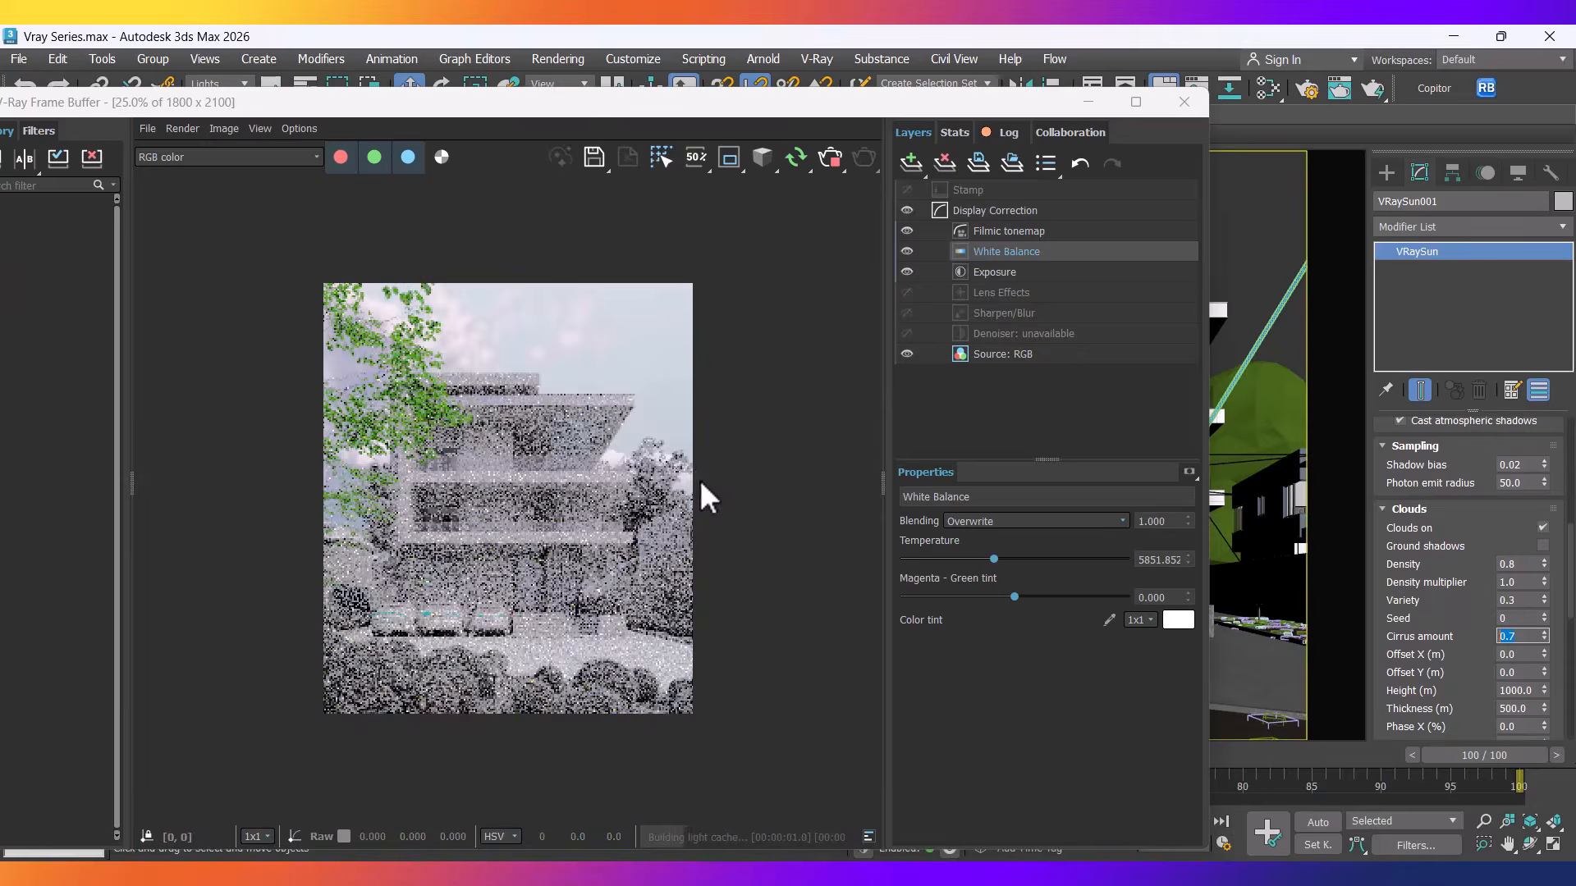
scroll(524, 362, up, 2)
scroll(371, 570, down, 1)
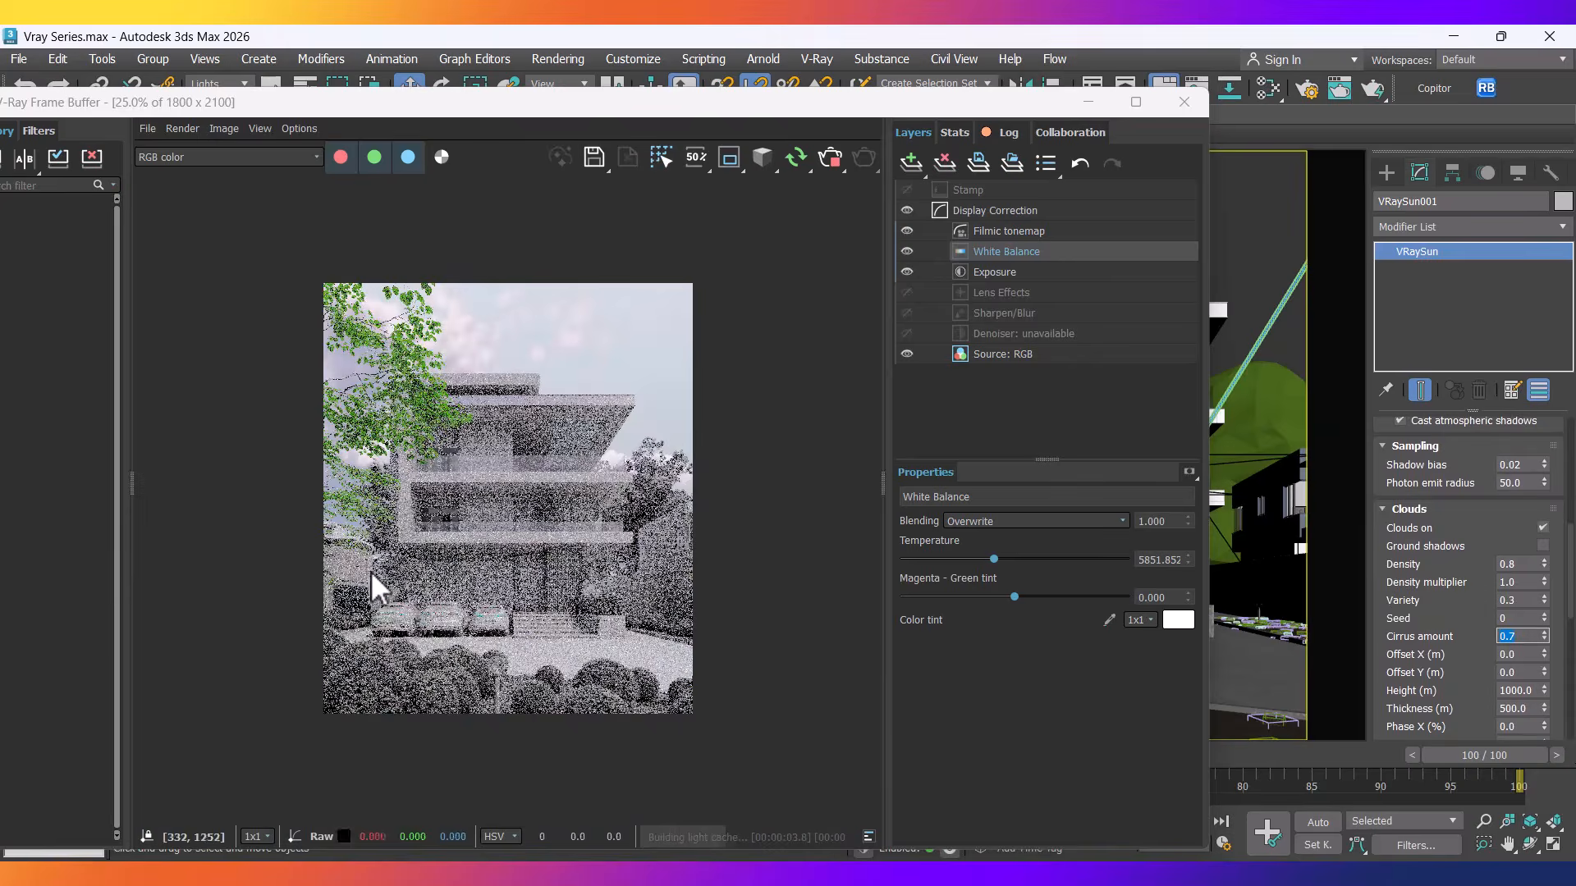
scroll(432, 582, up, 2)
scroll(450, 573, down, 2)
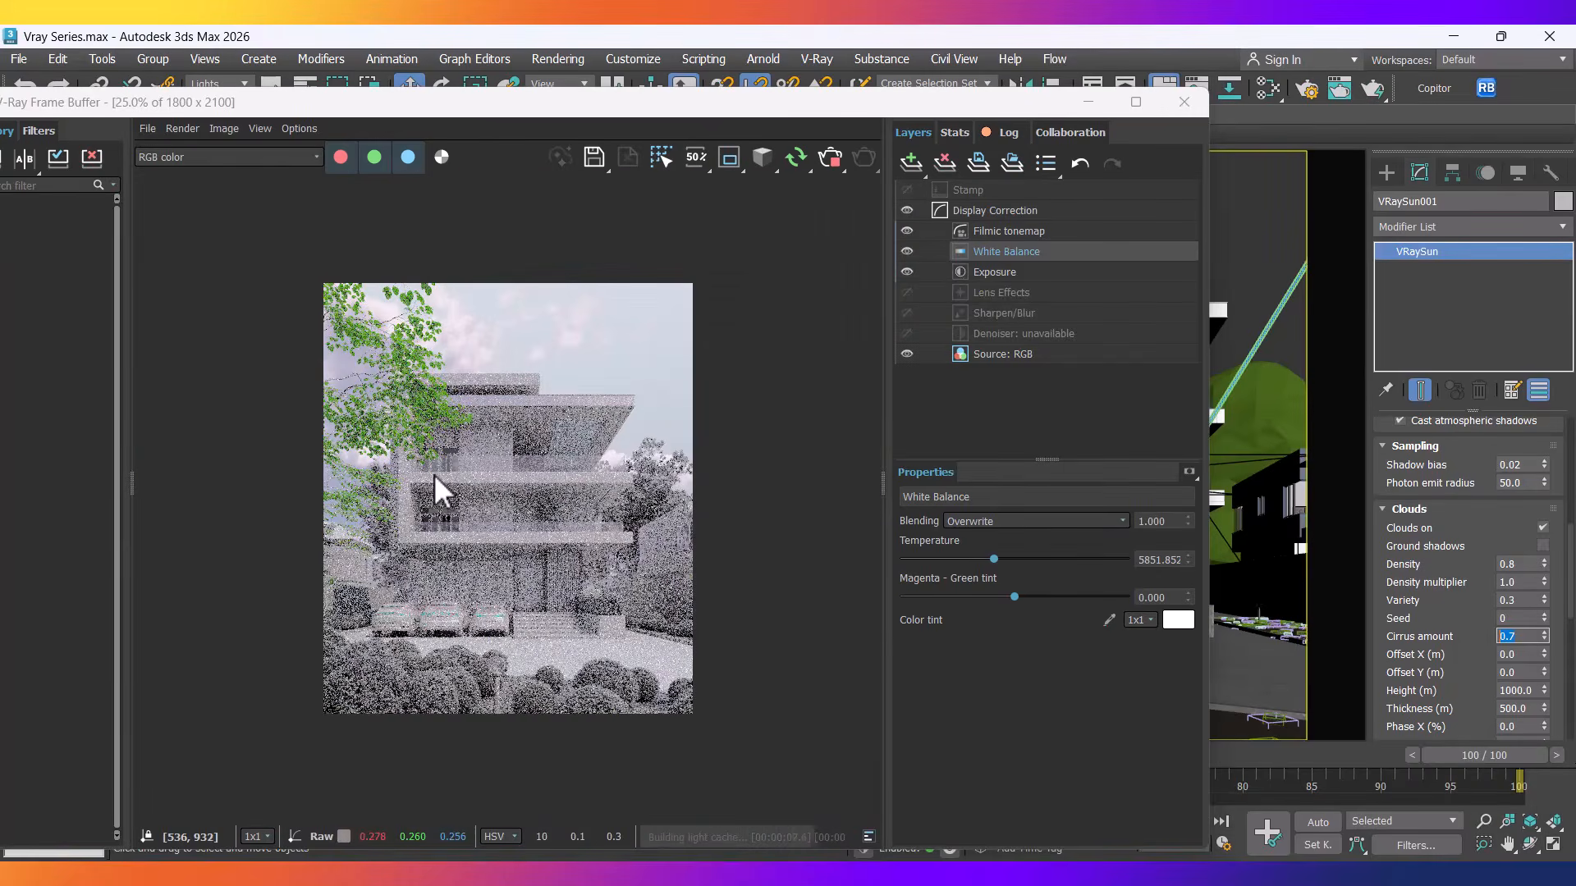
scroll(435, 480, up, 1)
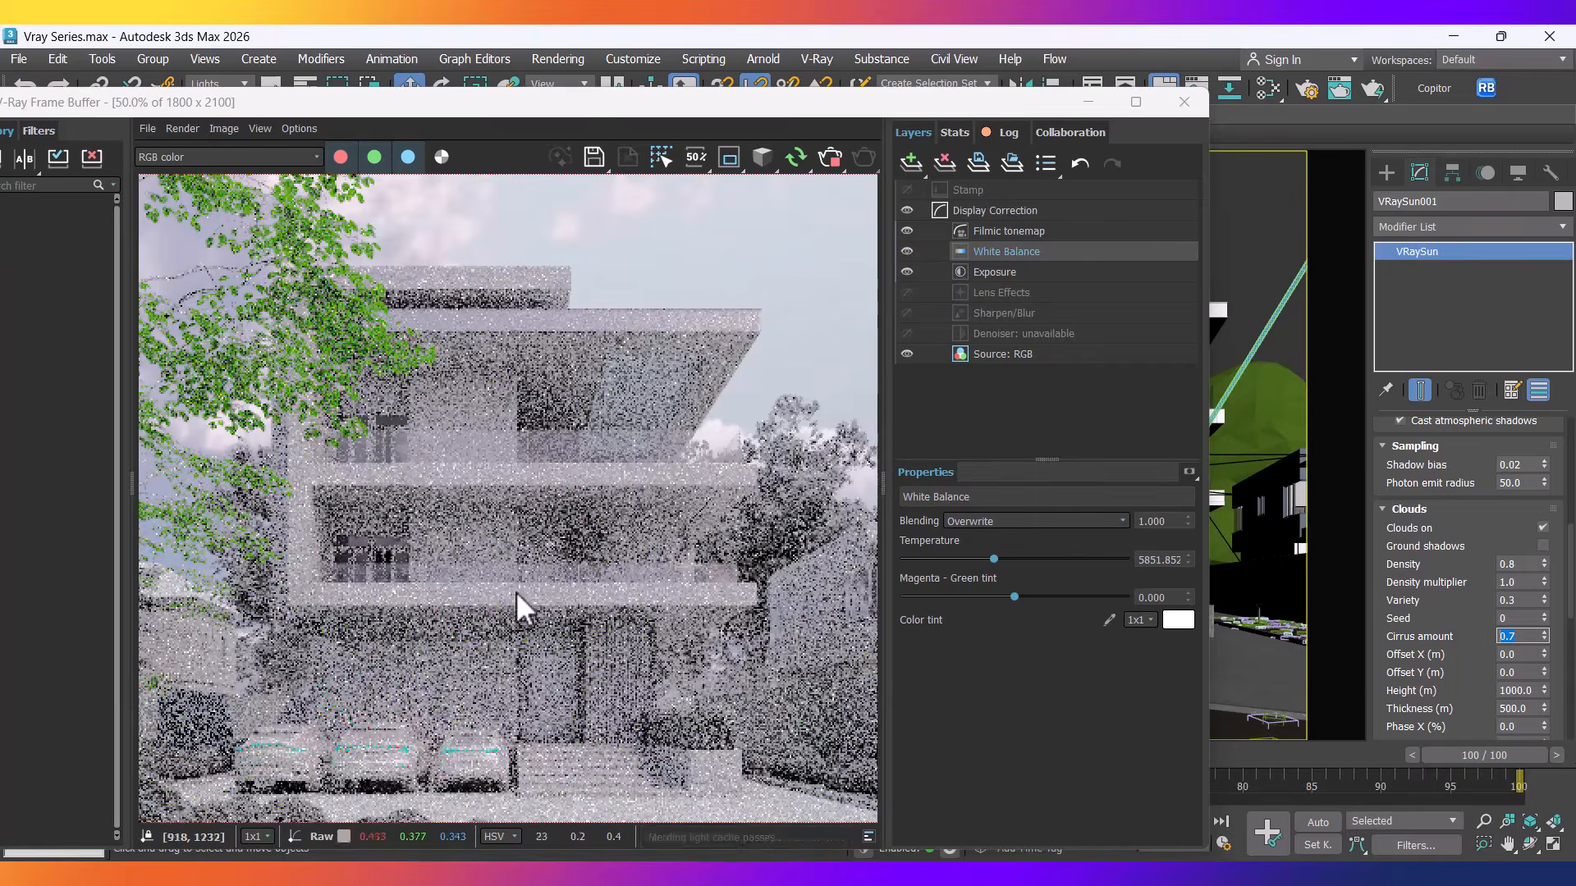
scroll(491, 565, down, 1)
scroll(491, 564, up, 1)
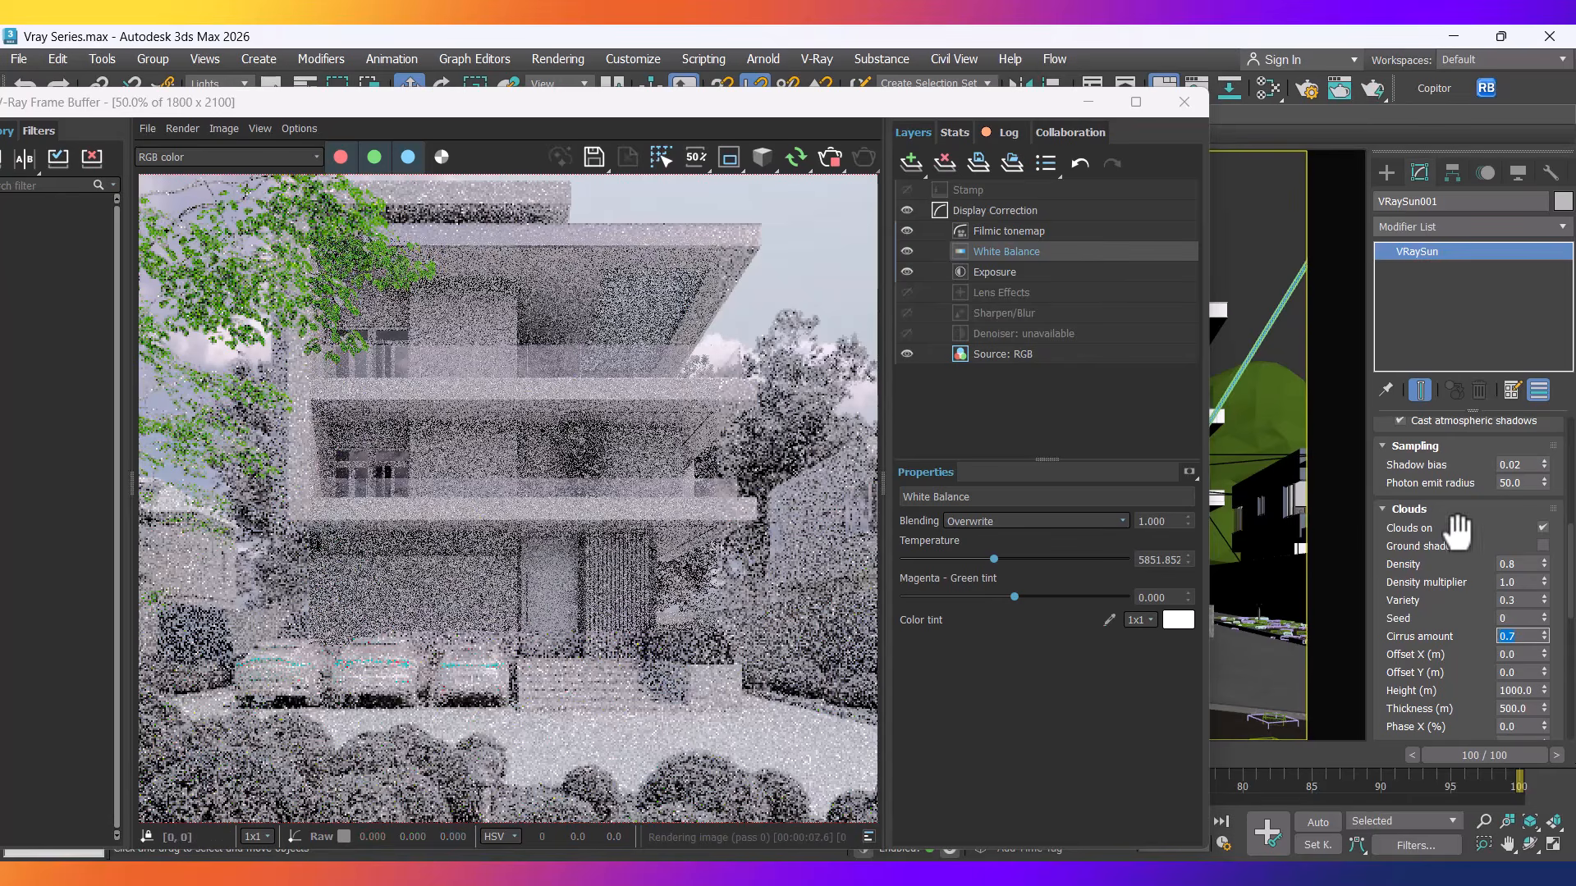
Expand the VRaySun's sky parameters, change the sky model to PRG Clear Sky and check the render.
drag(1458, 532, 1461, 776)
drag(1412, 534, 1425, 681)
click(1518, 536)
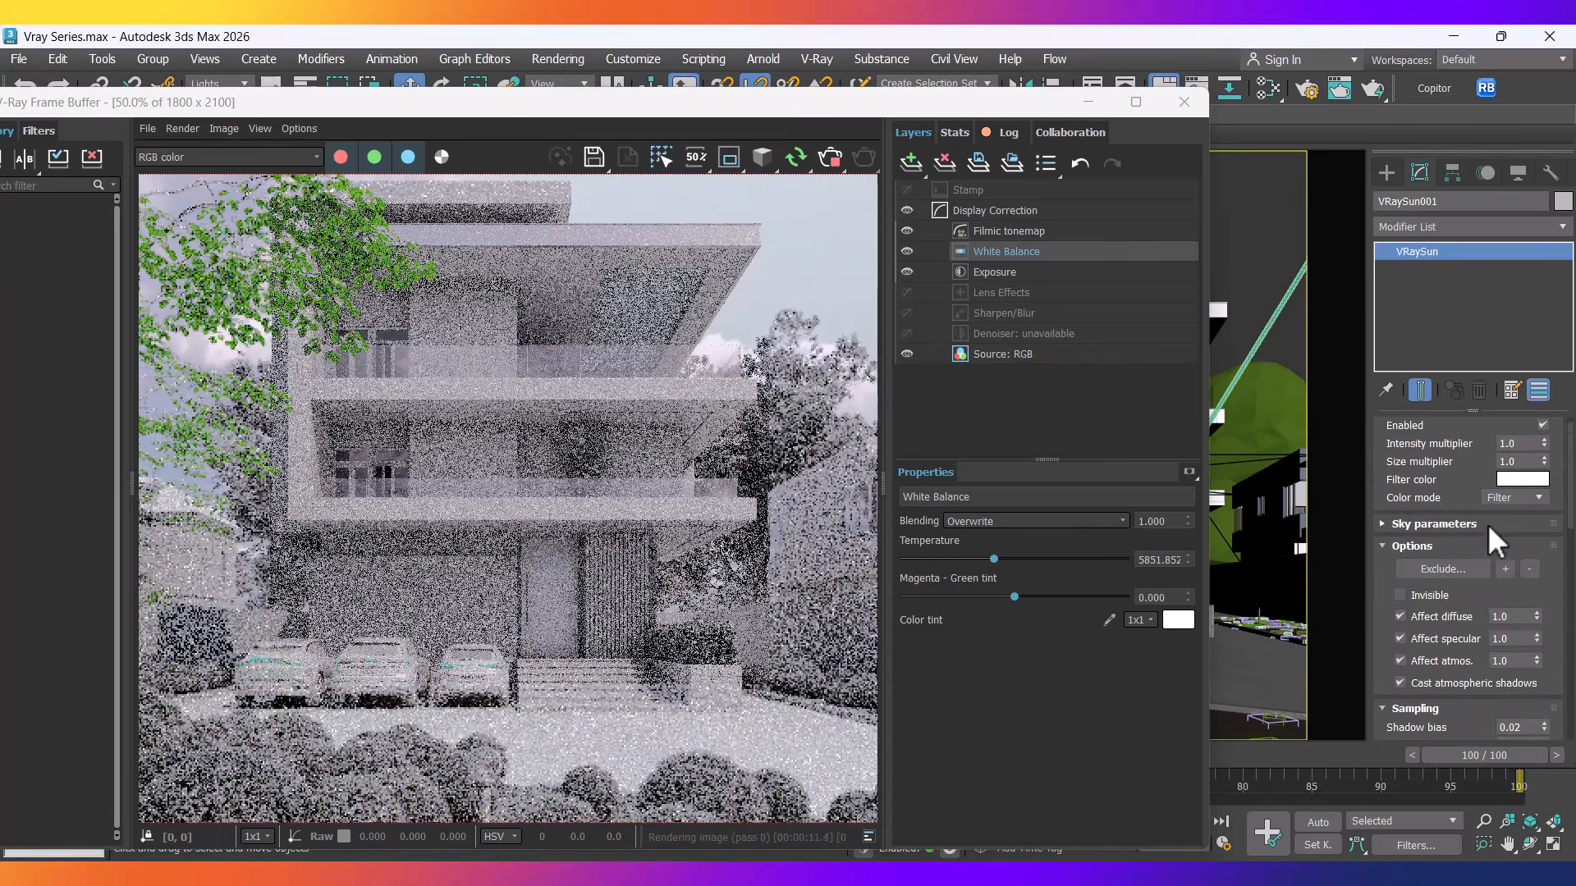
click(1479, 524)
click(1502, 542)
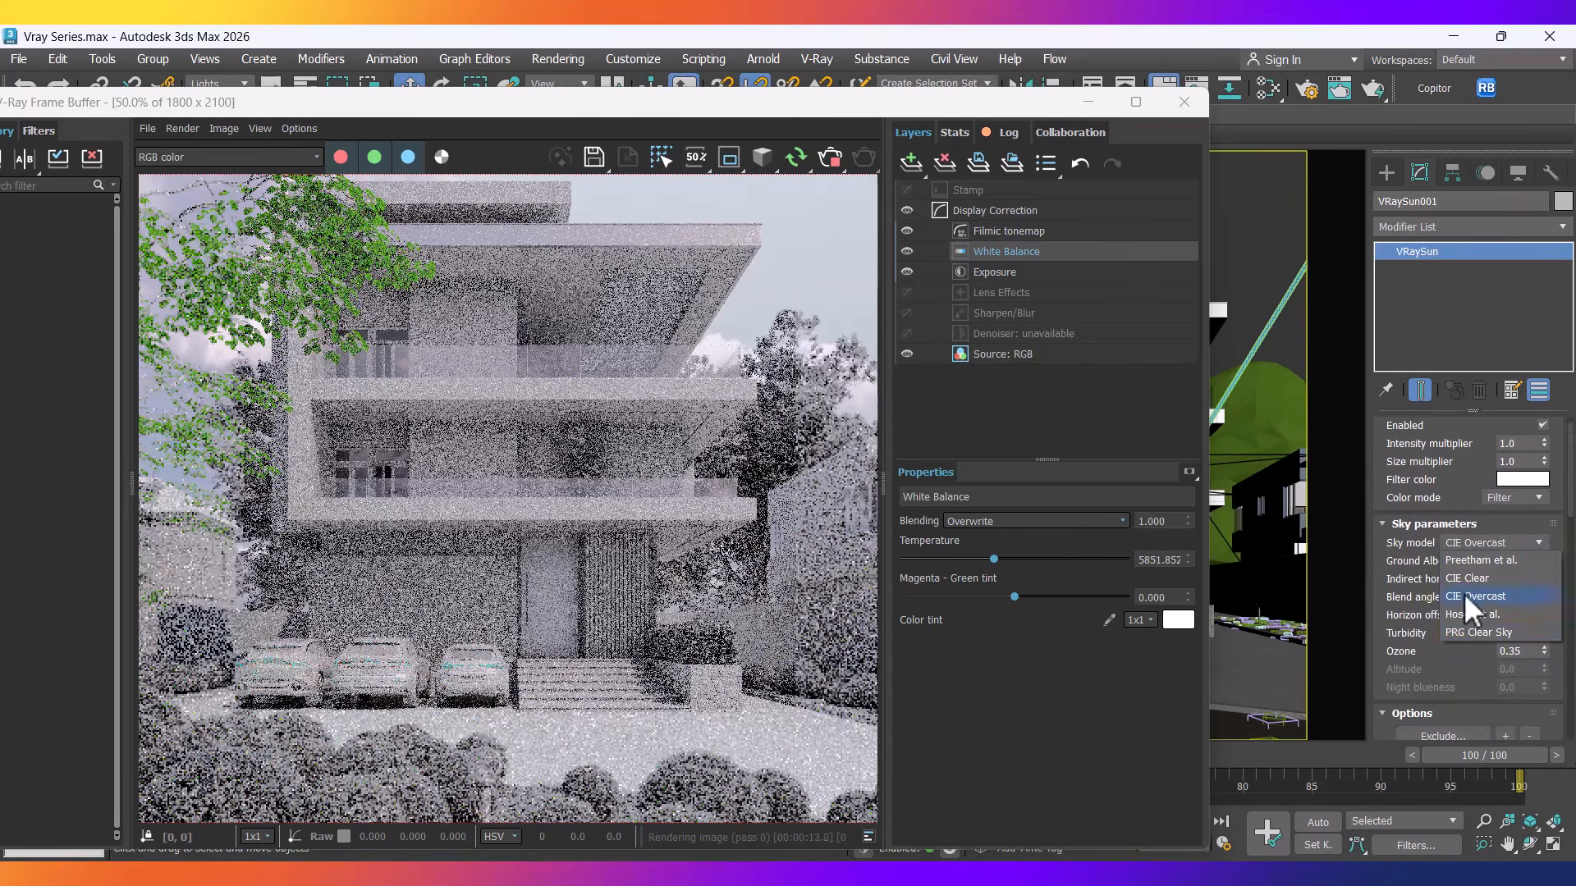
click(1470, 632)
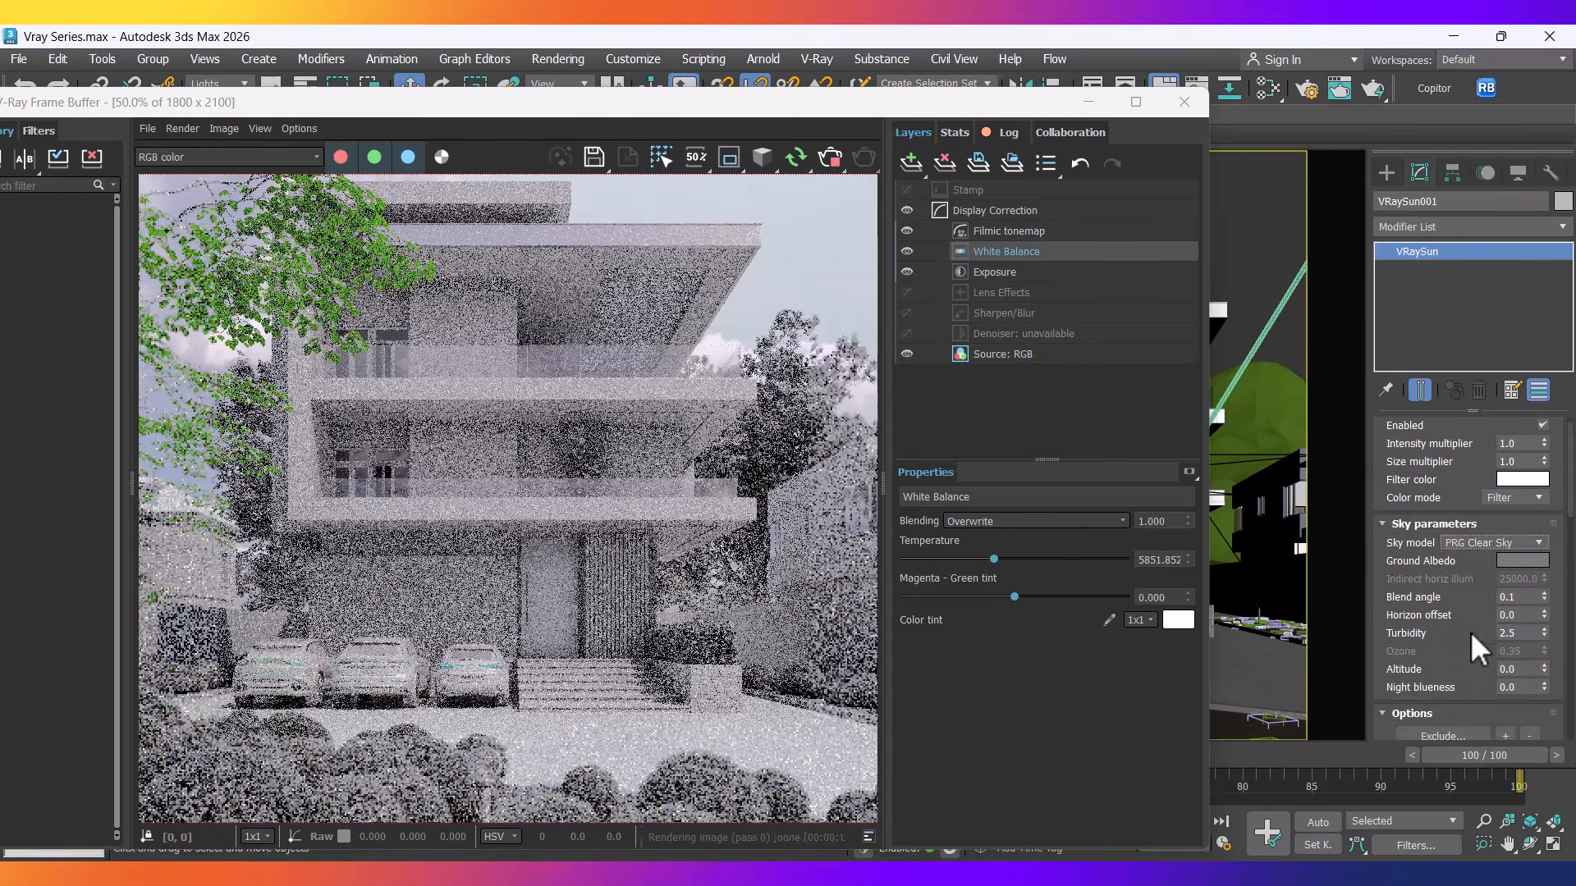
scroll(609, 517, down, 2)
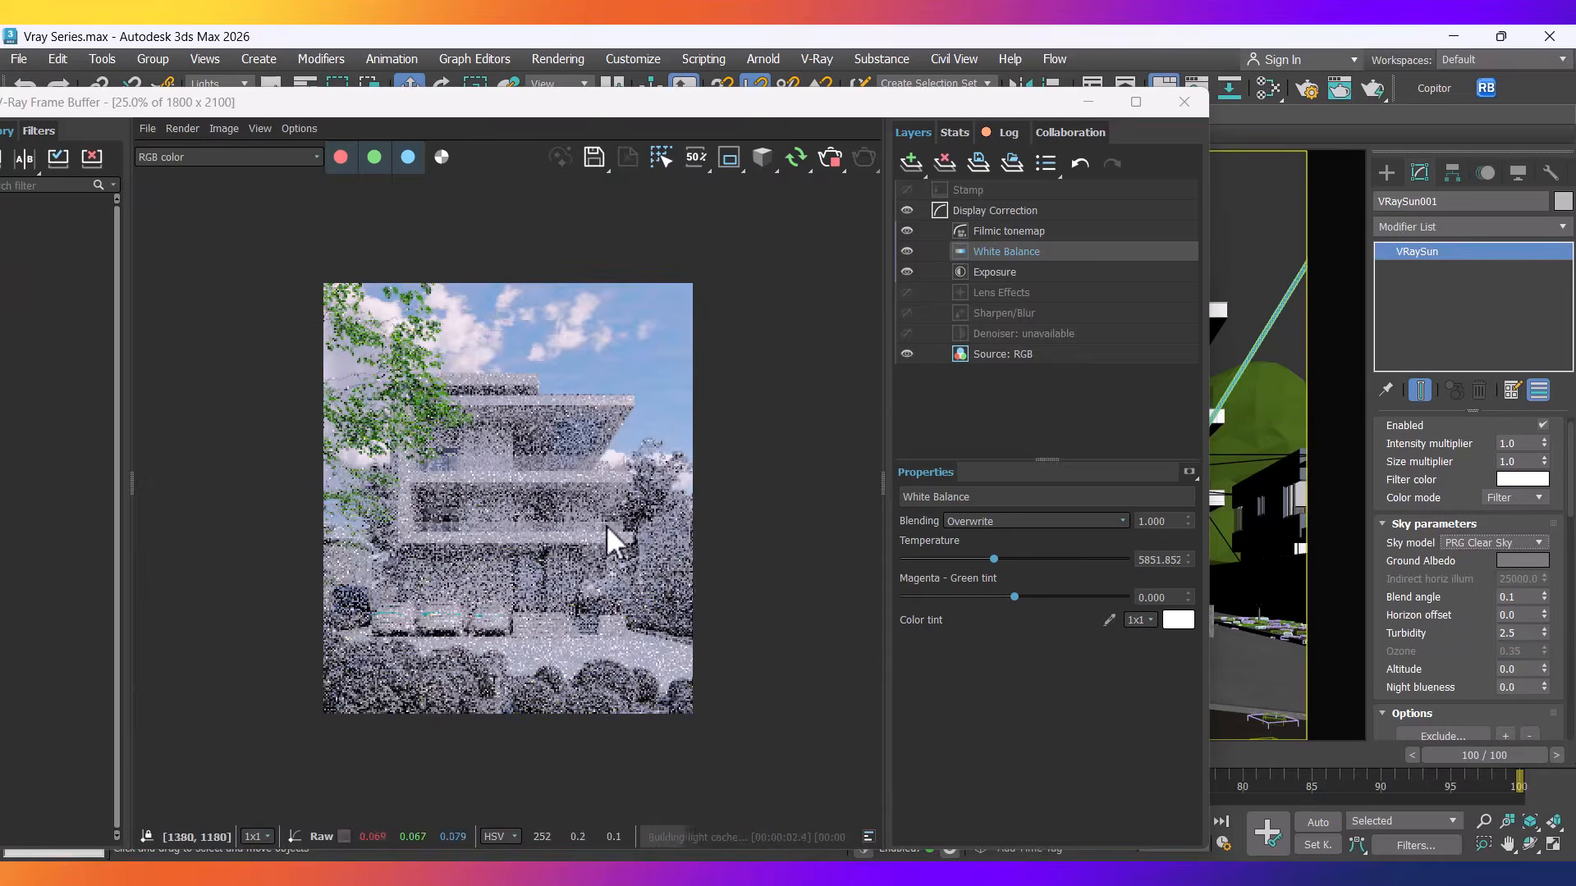
scroll(387, 470, up, 4)
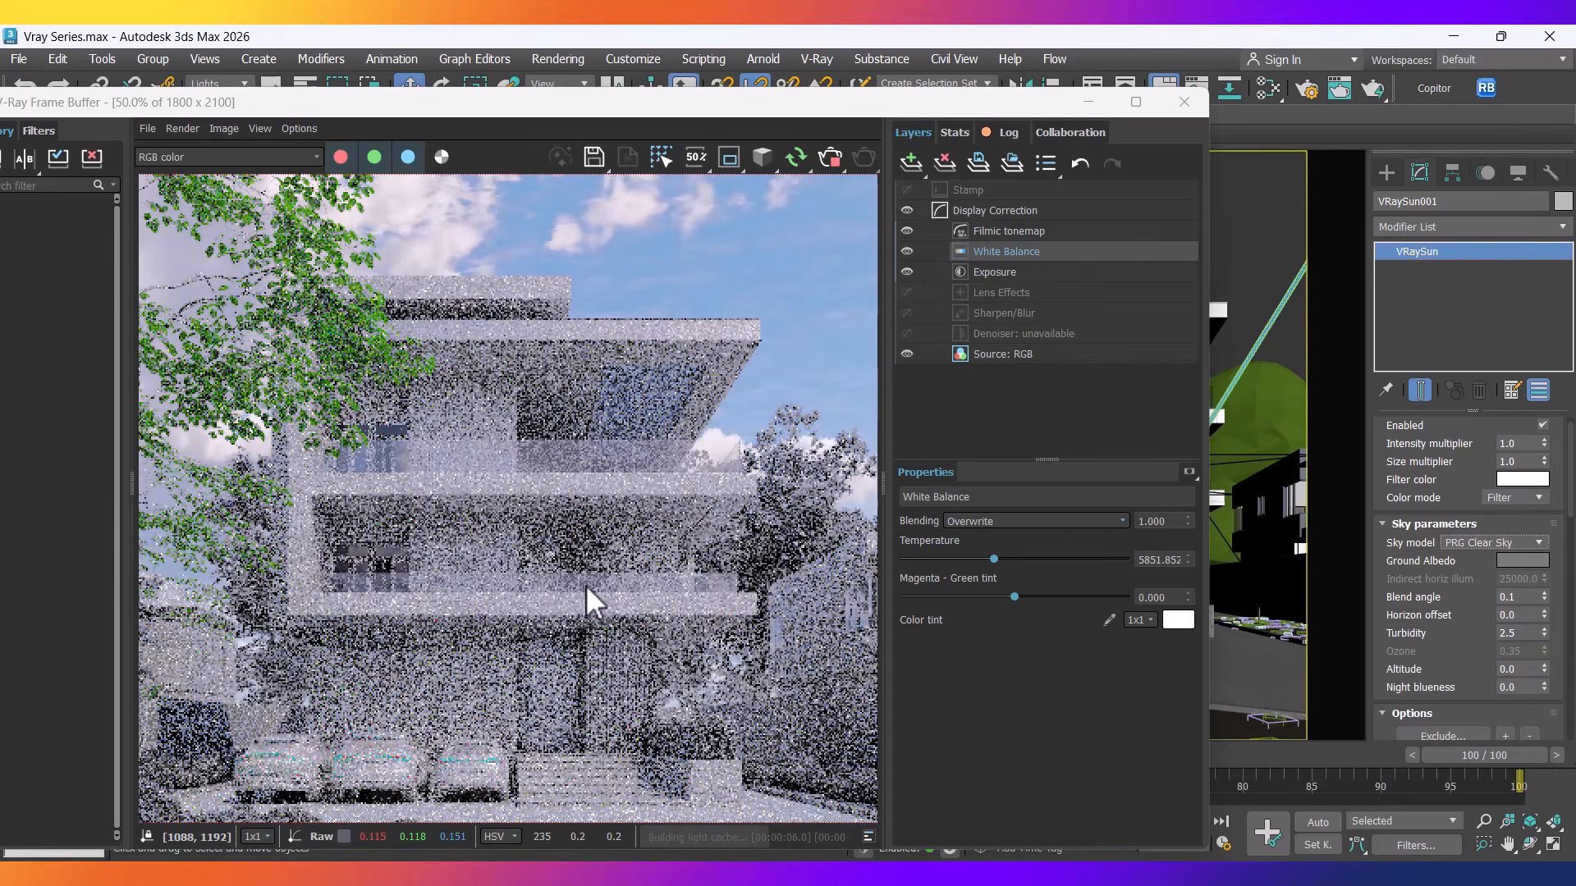
Minimize the frame buffer, open the Slate Material Editor and delete the existing DefaultVRaySky node from its view.
click(1091, 102)
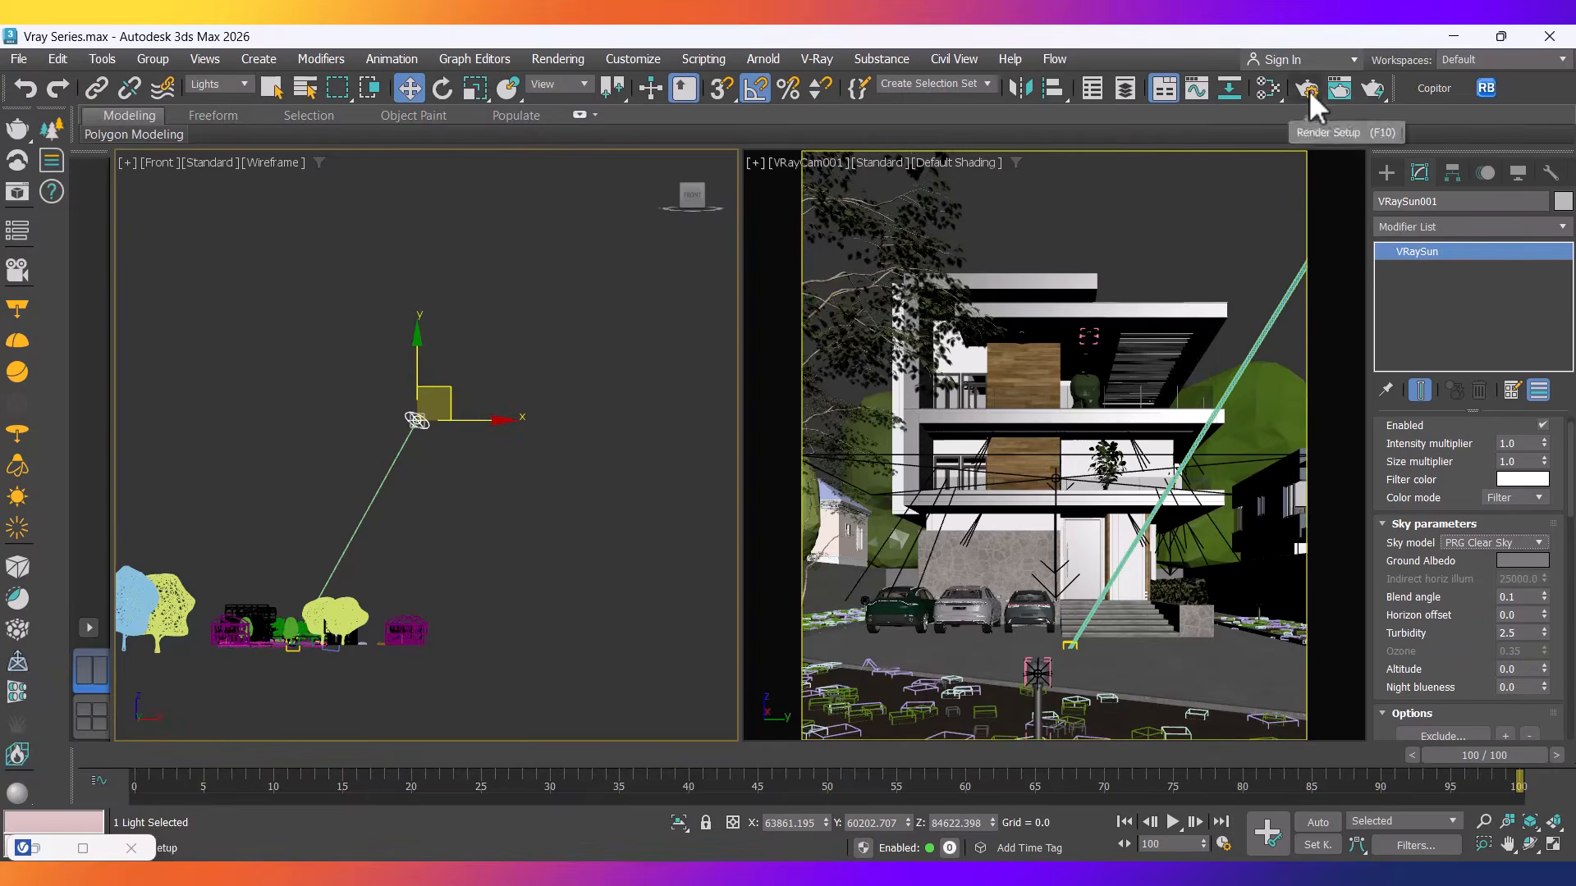
click(1267, 87)
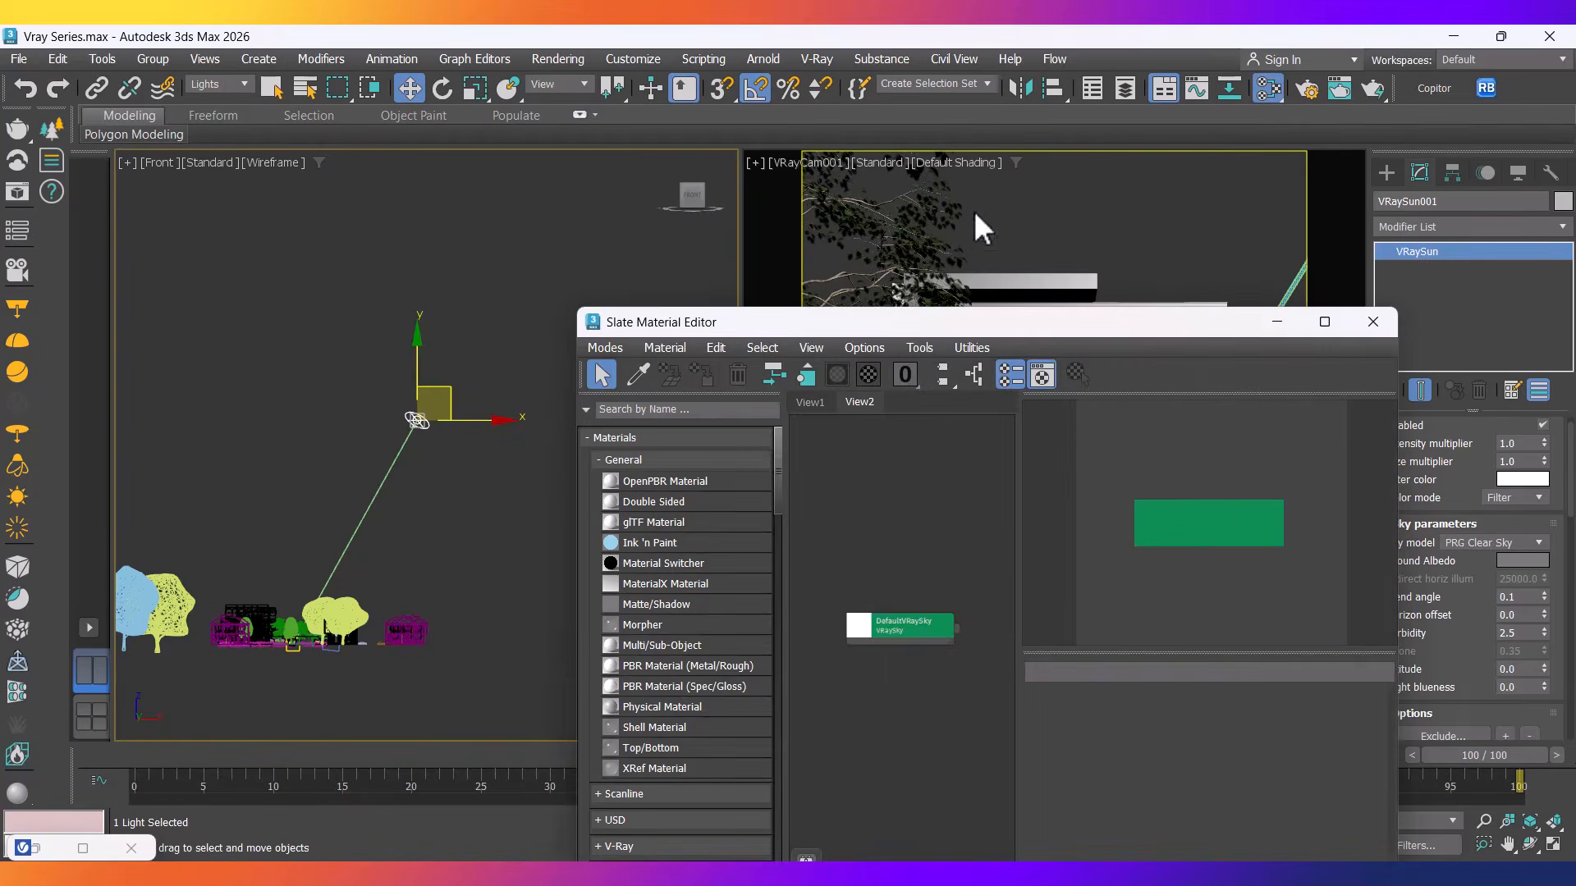
drag(926, 323, 980, 215)
drag(1014, 587, 889, 444)
key(Delete)
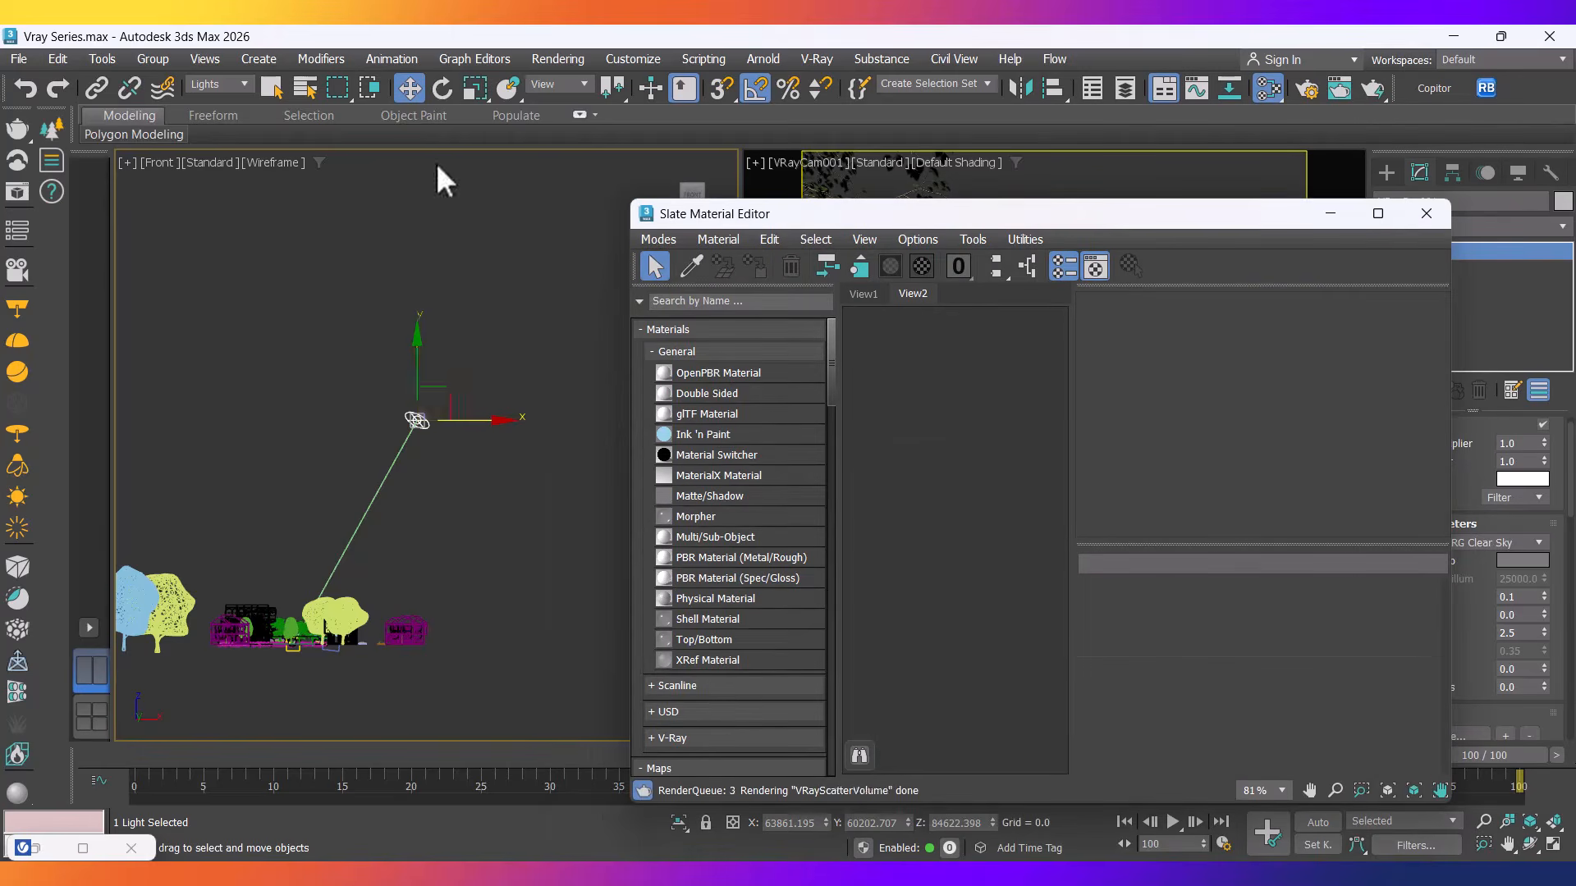
Bring the environment's DefaultVRaySky map into the Slate Material Editor as an instance and close the environment settings.
click(539, 55)
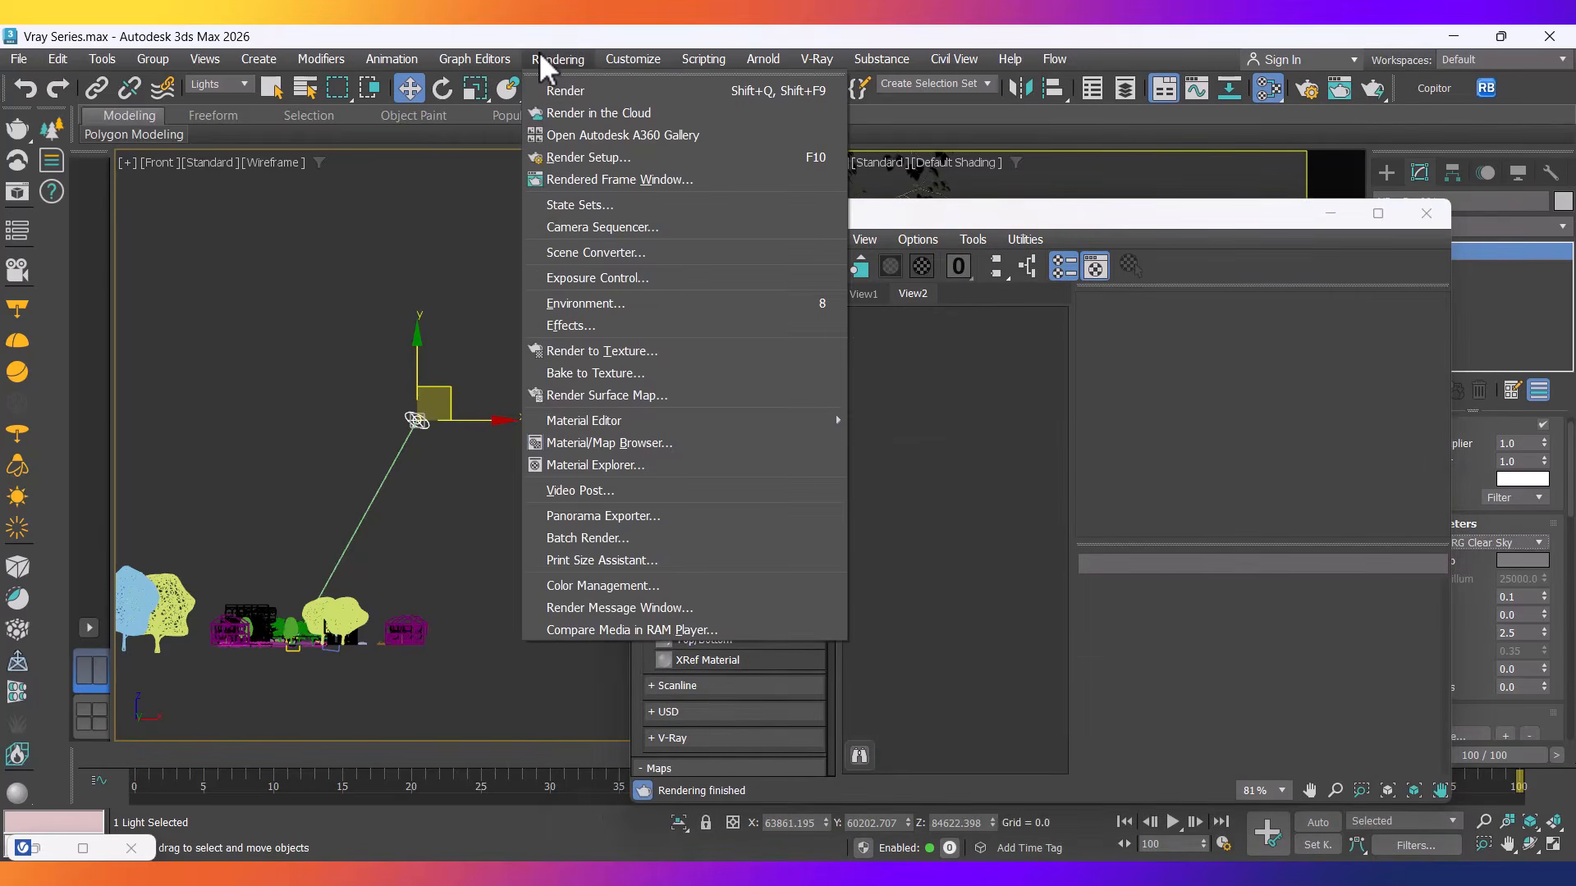
click(583, 302)
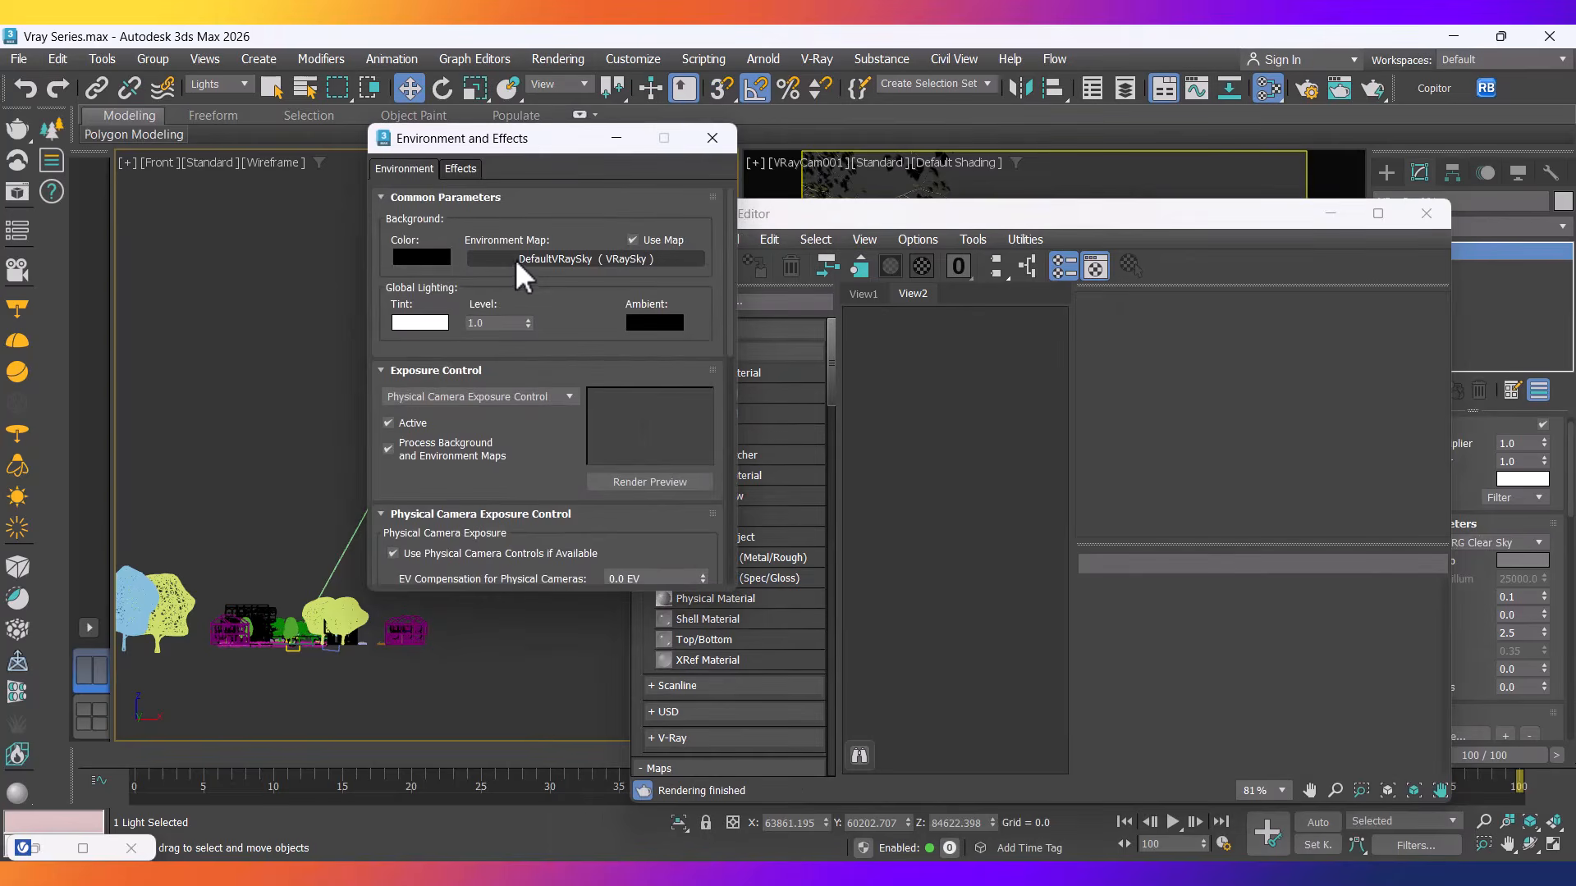
drag(504, 255, 931, 492)
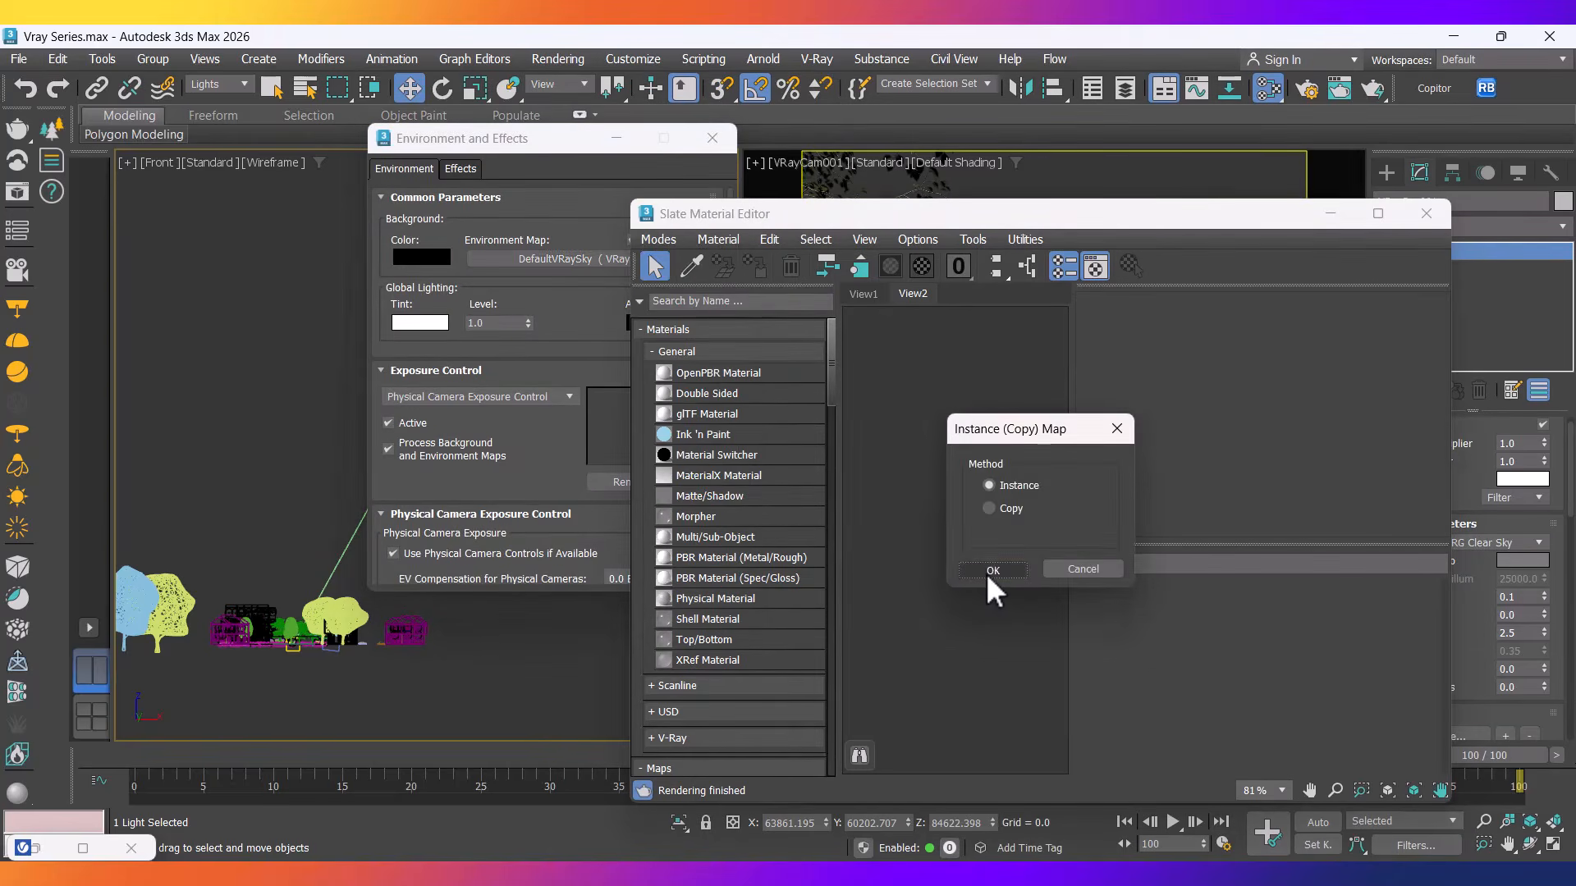
click(993, 571)
click(711, 138)
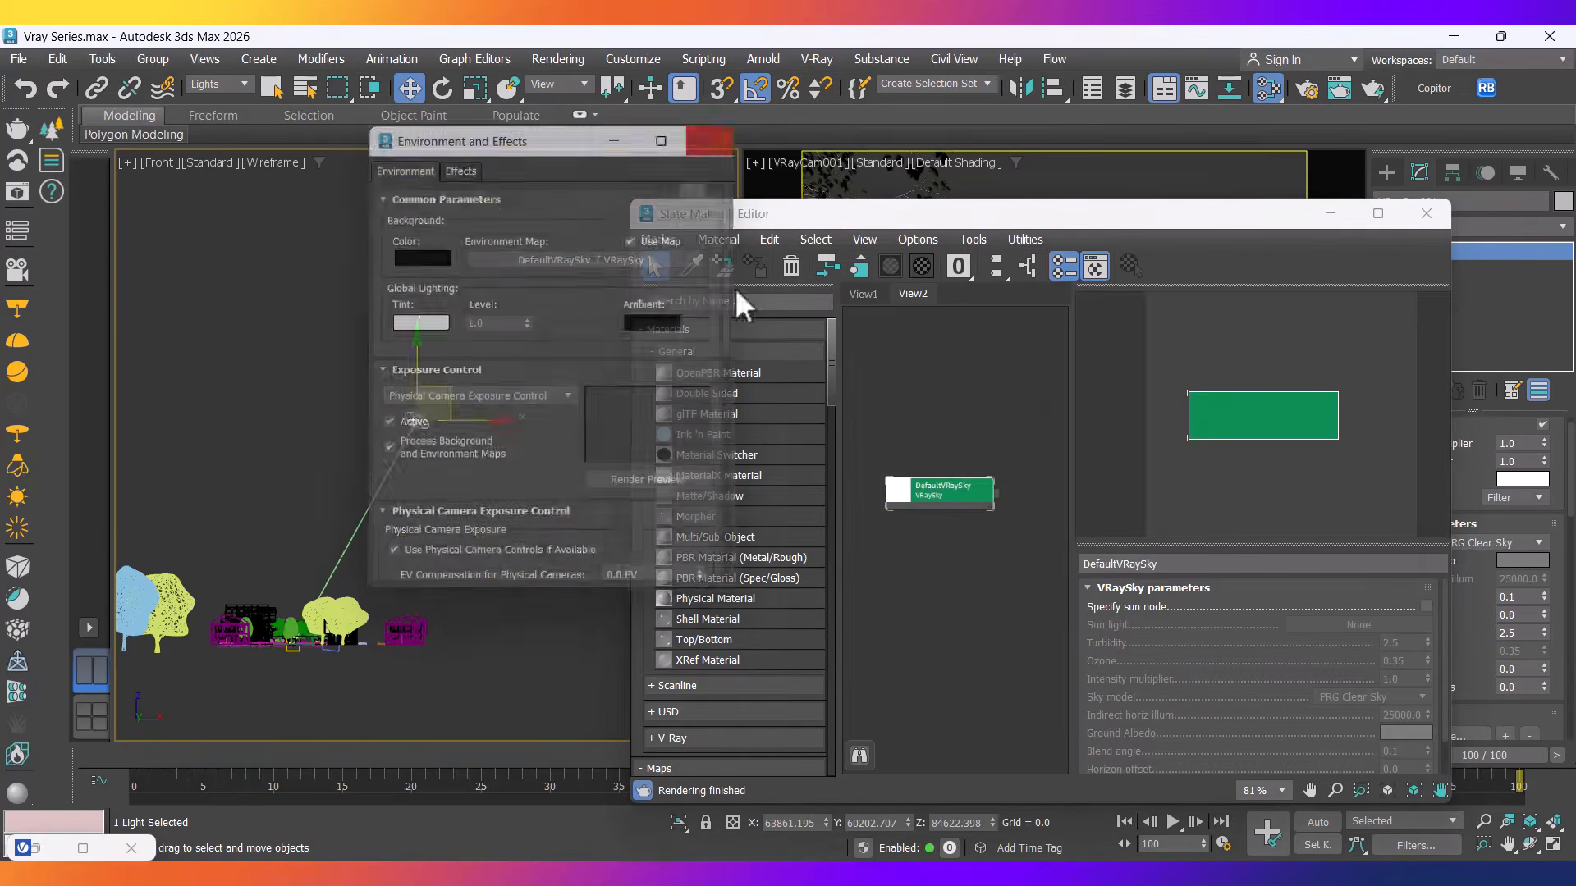
Enable Specify sun node for the DefaultVRaySky map, restore the frame buffer and check the sky and house in the render.
scroll(946, 495, up, 5)
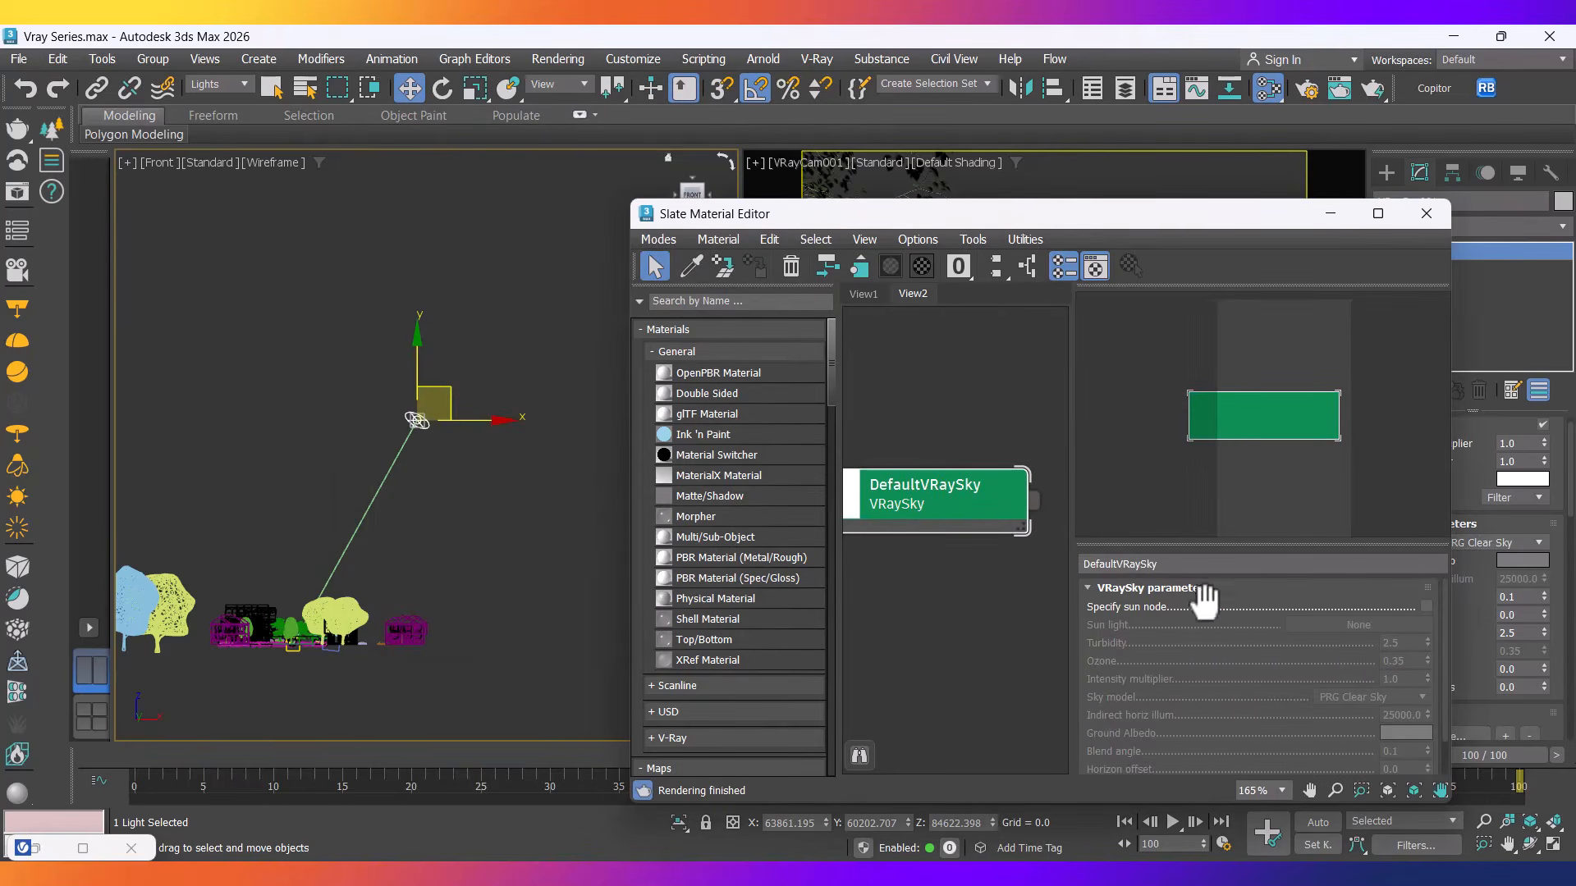
click(1427, 608)
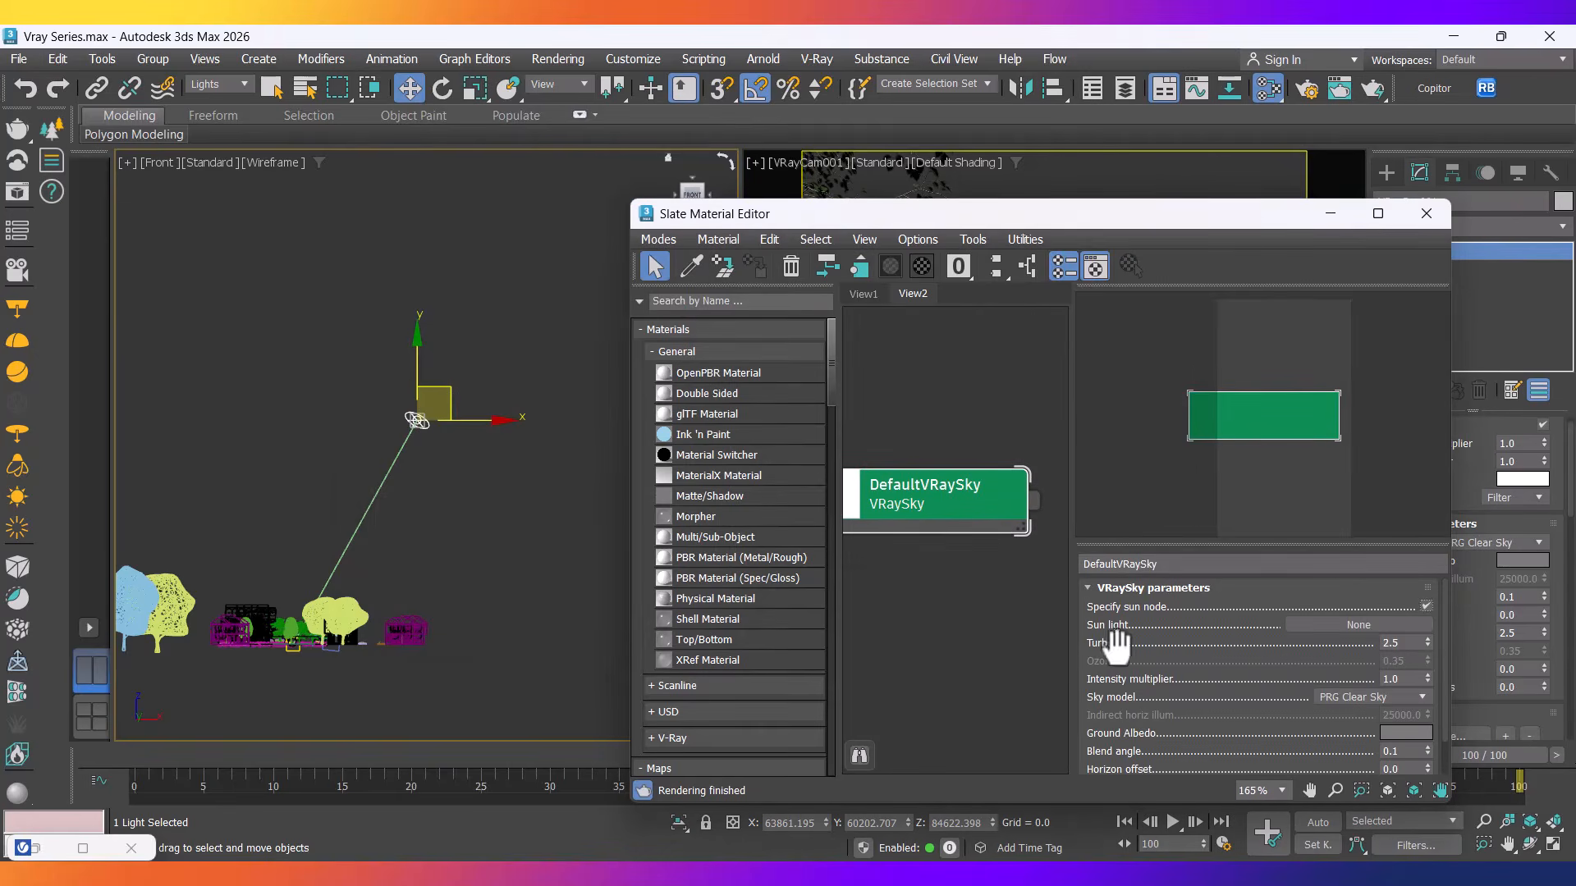
click(33, 850)
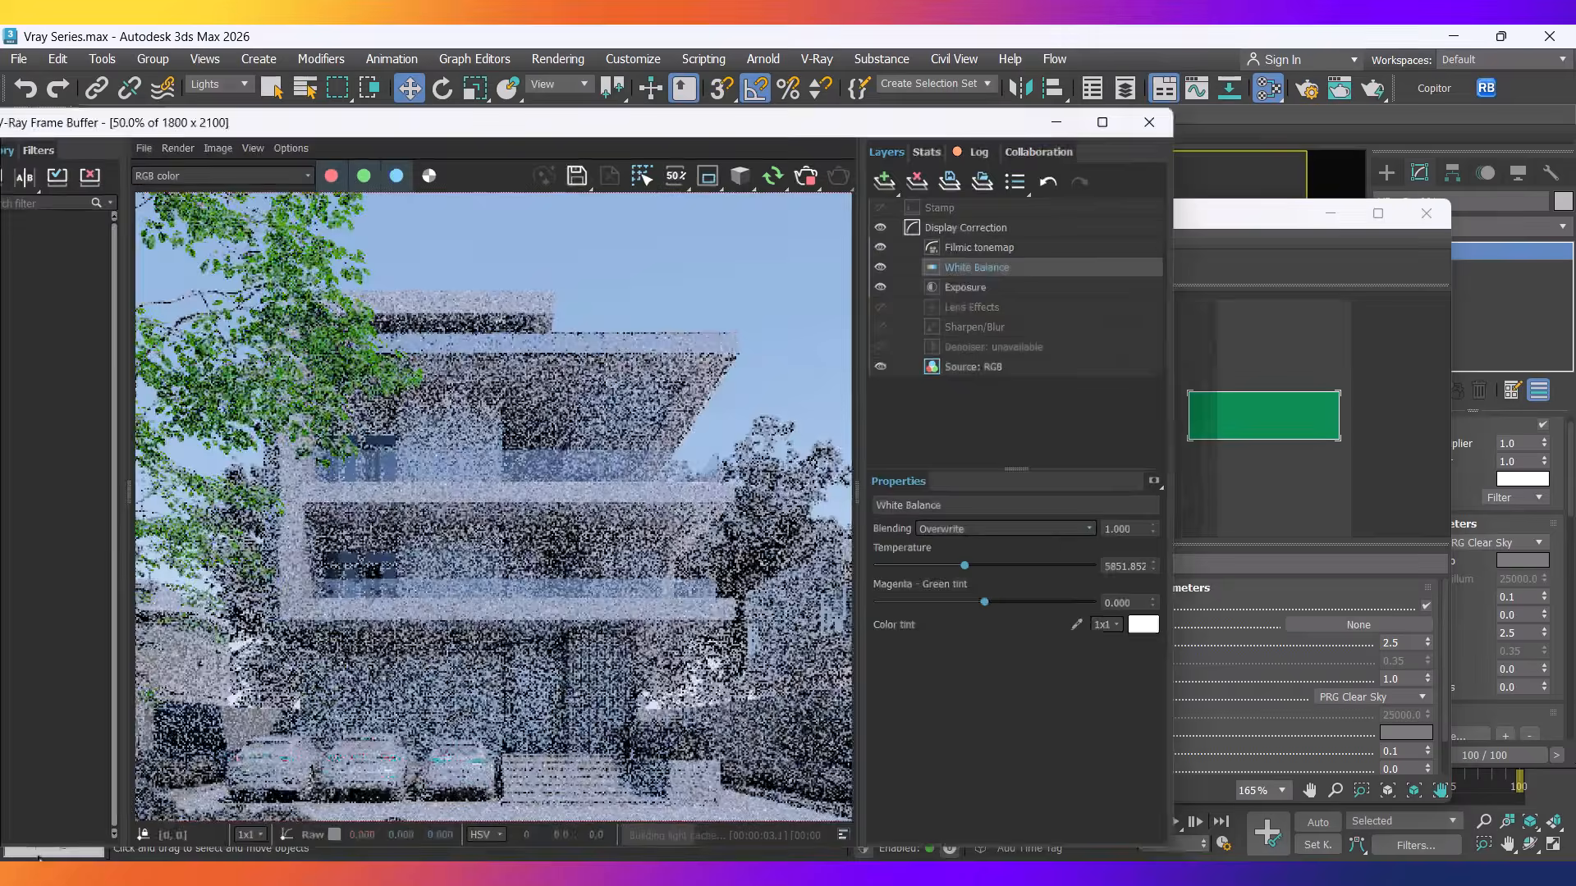
scroll(410, 563, down, 1)
scroll(399, 547, up, 3)
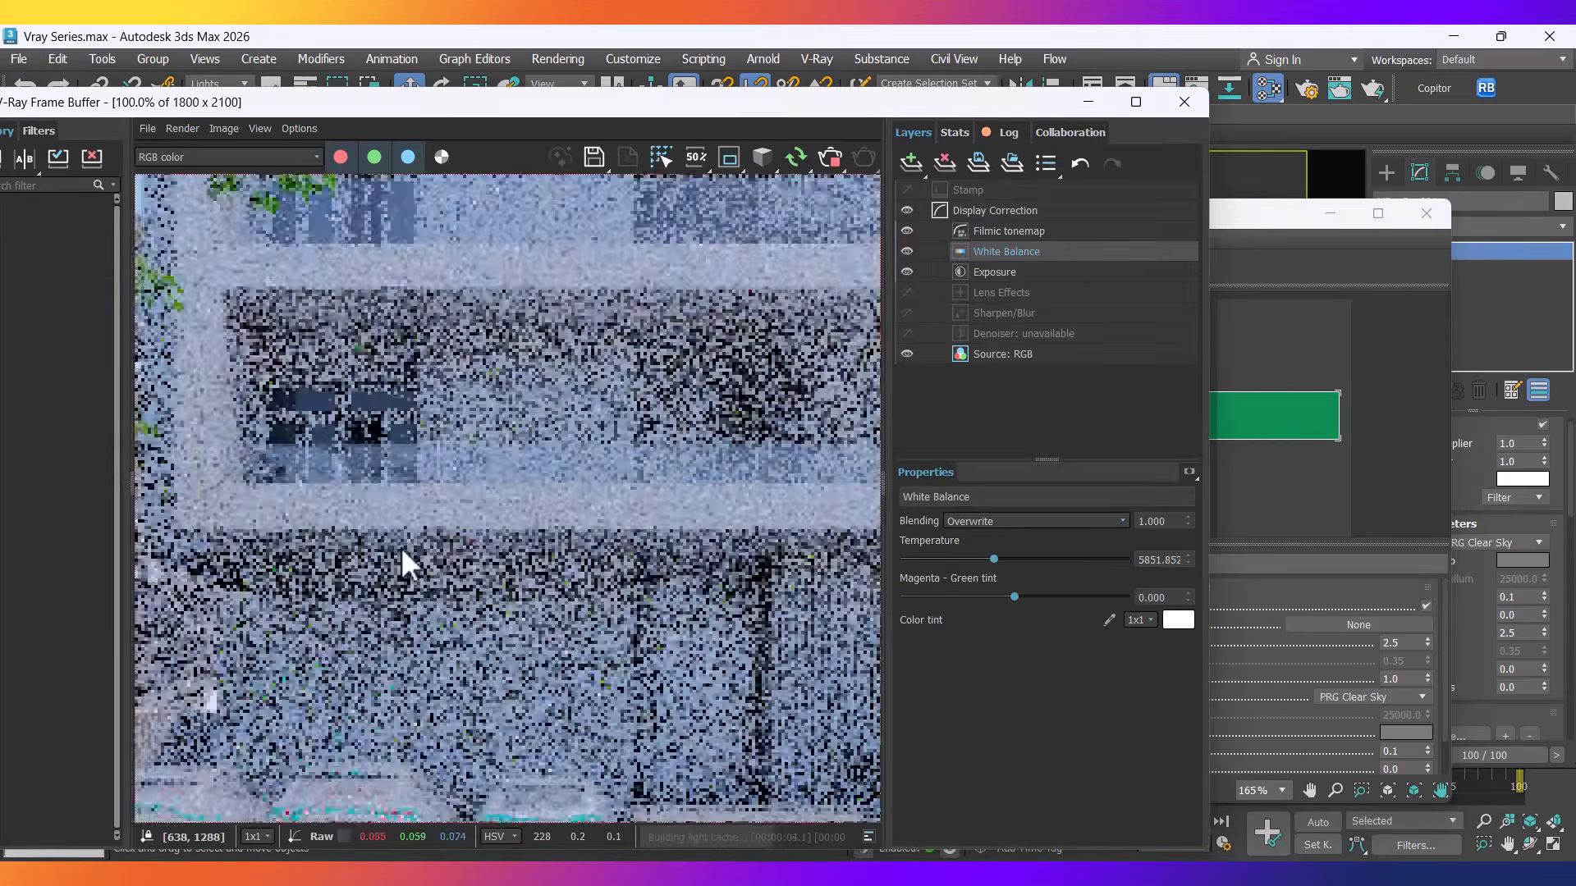
scroll(419, 566, down, 3)
scroll(593, 656, up, 1)
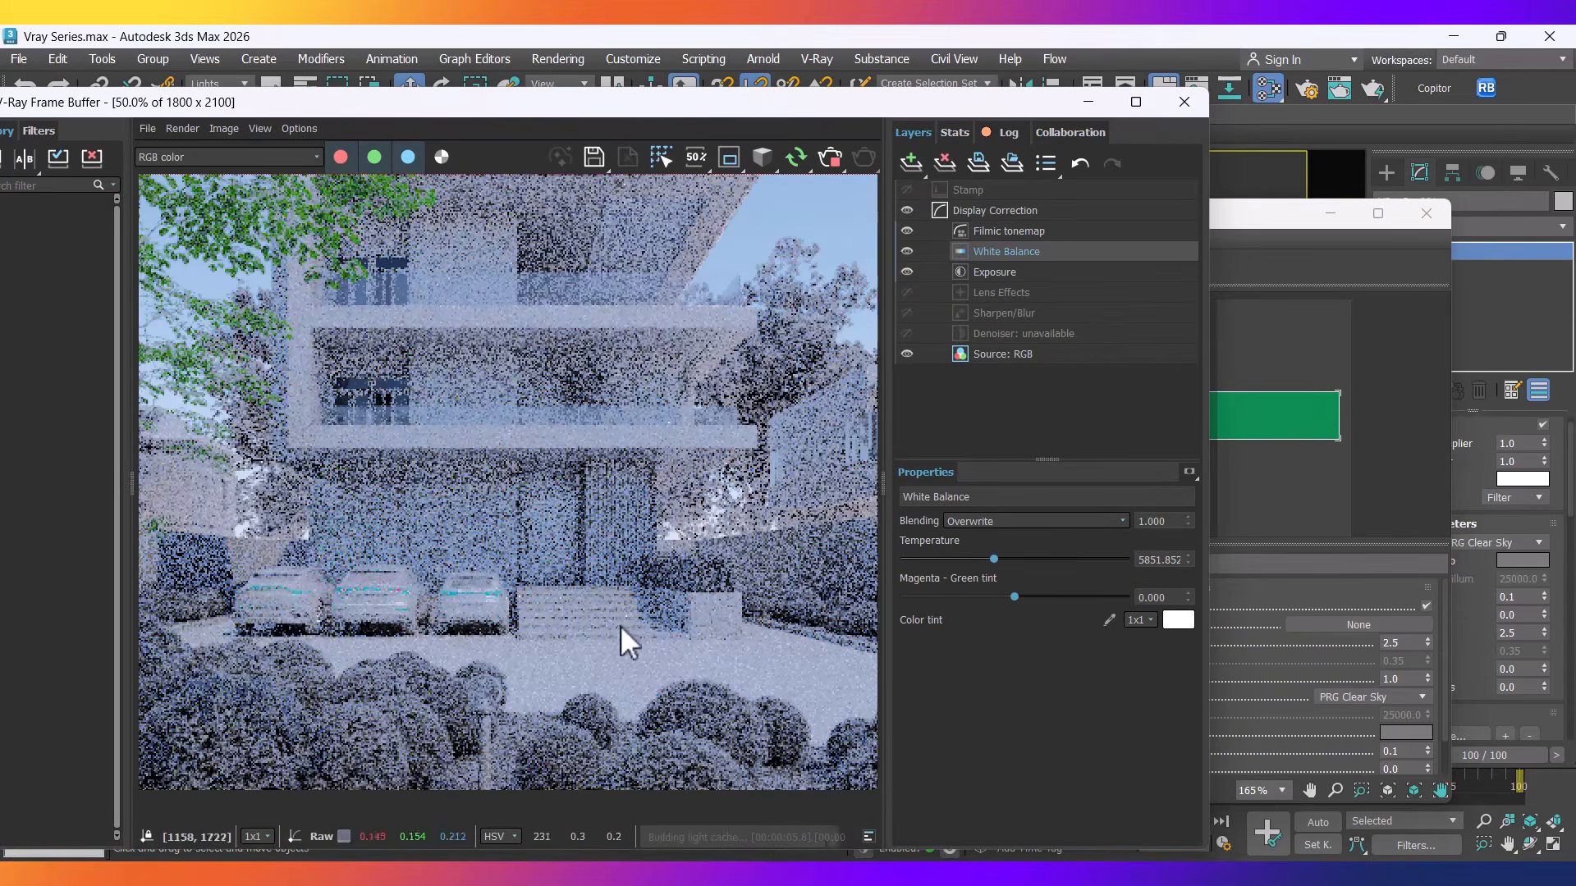
Set the DefaultVRaySky intensity multiplier to 0.3 and check the whole house and sky in the render.
click(1281, 678)
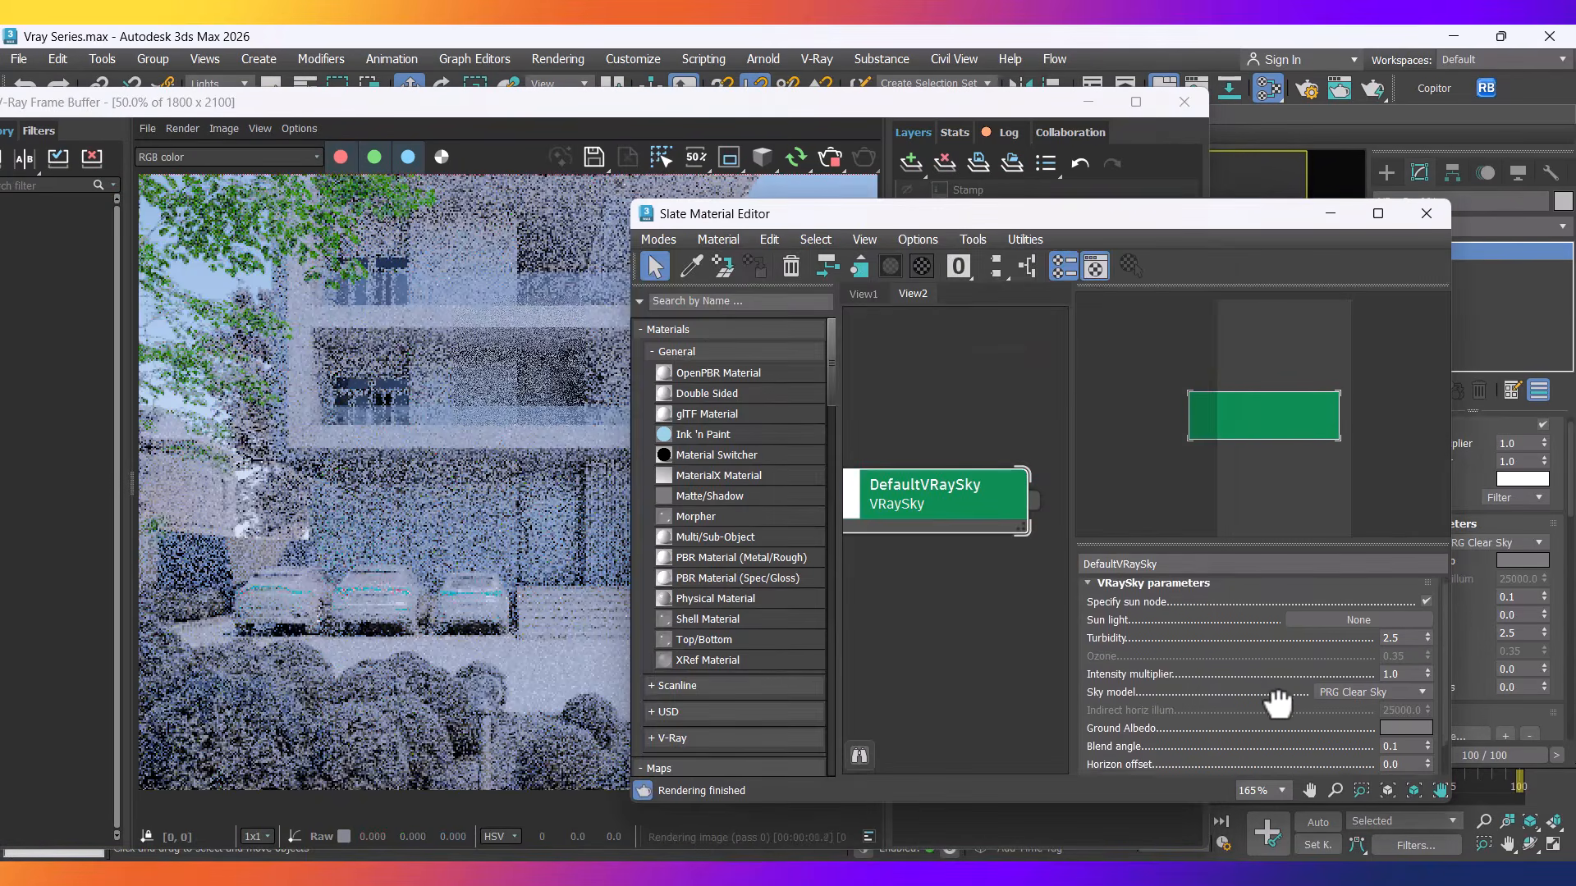
click(1399, 680)
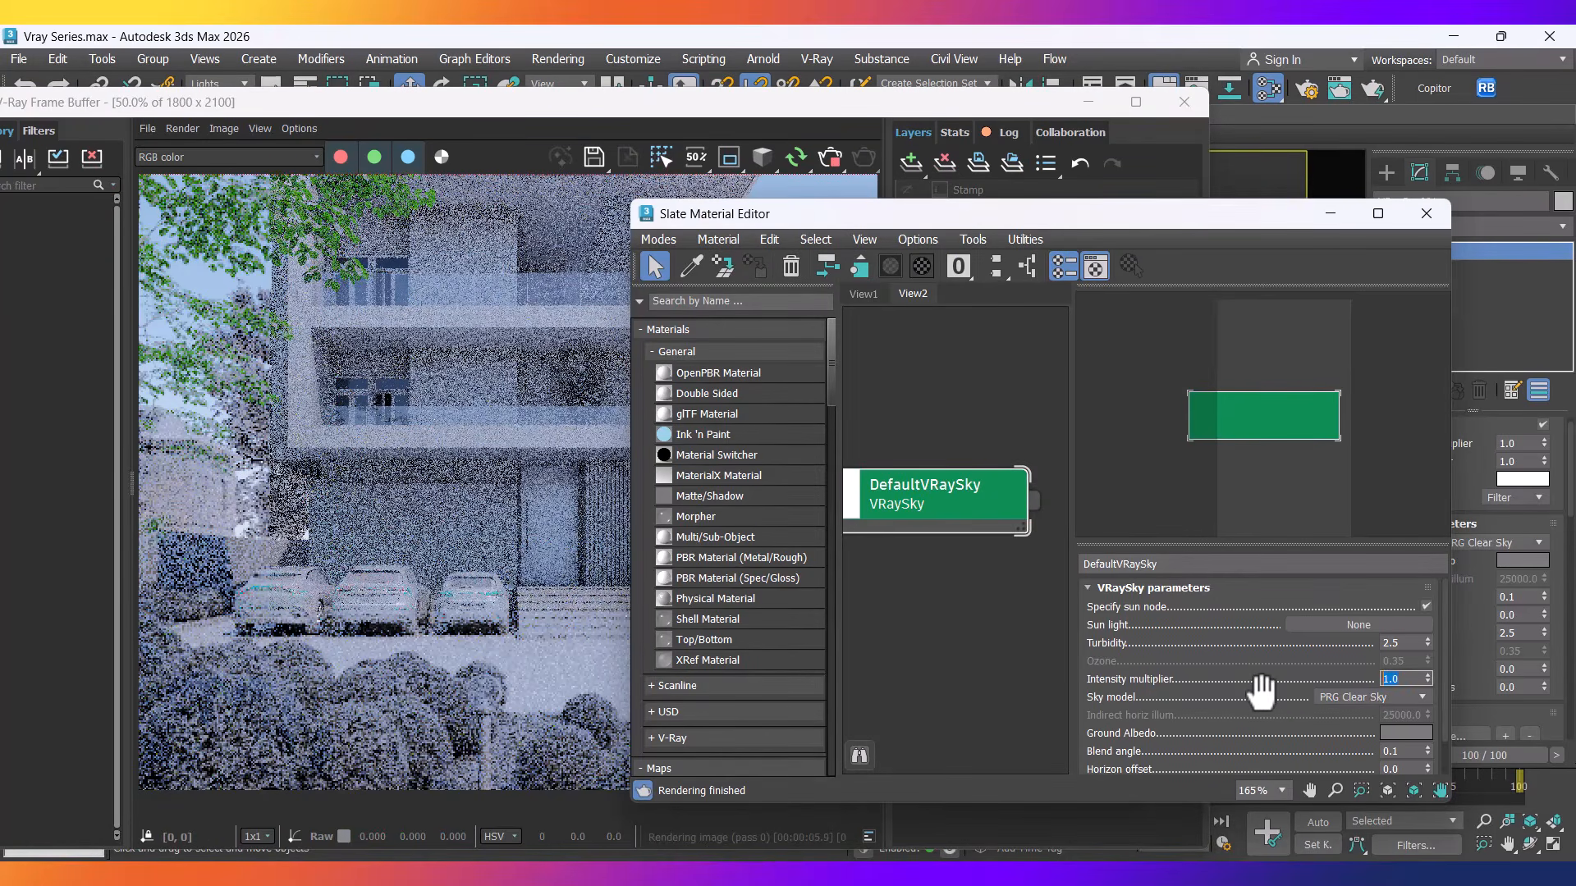
text(.3)
key(Return)
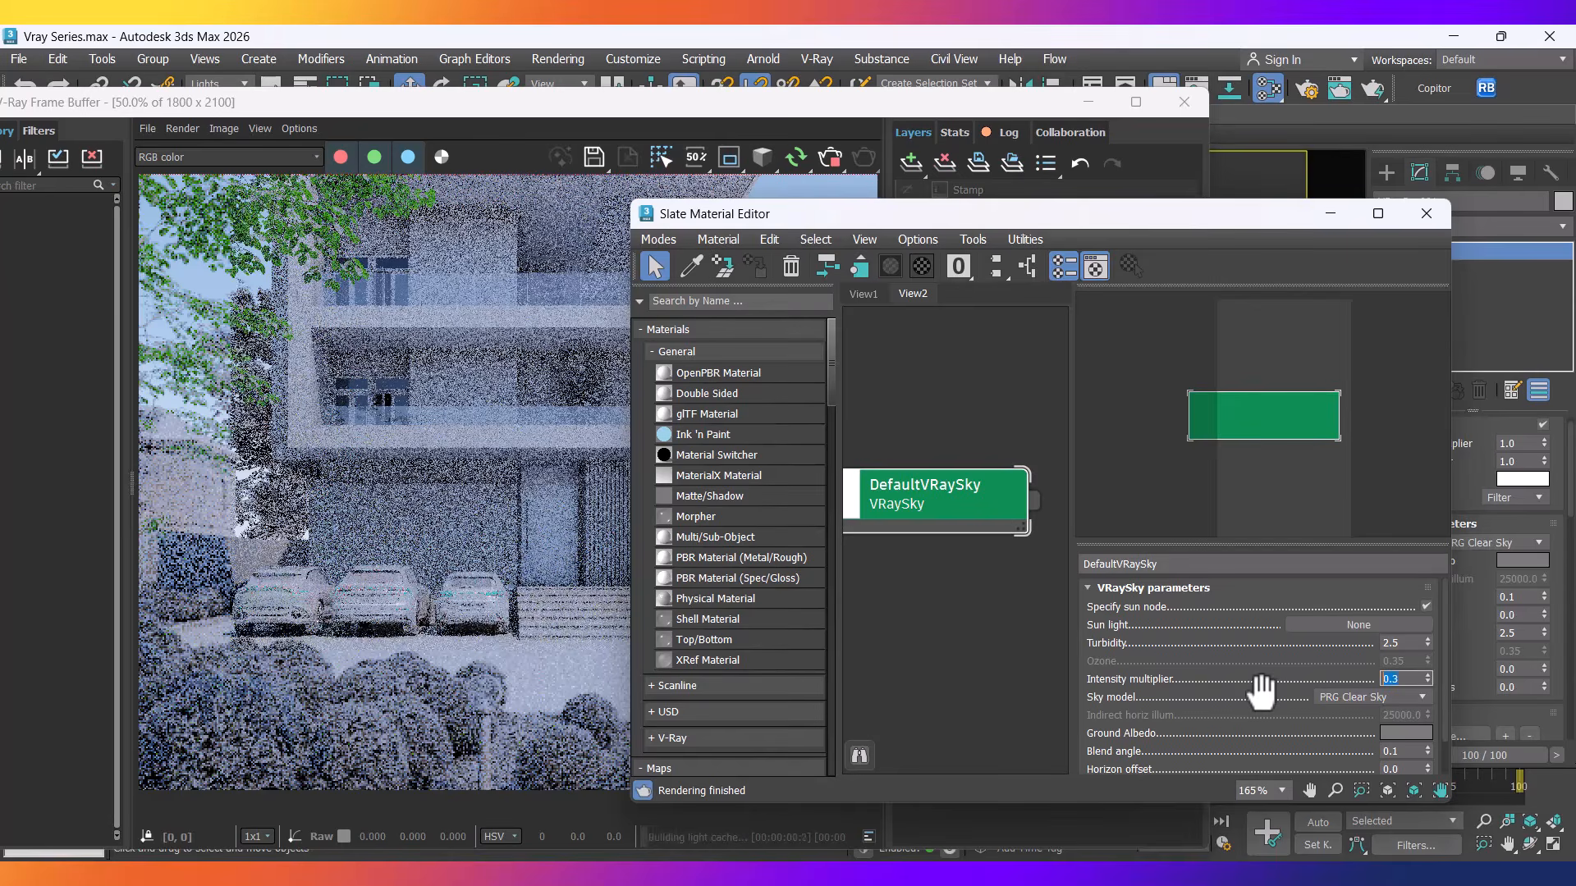
click(463, 589)
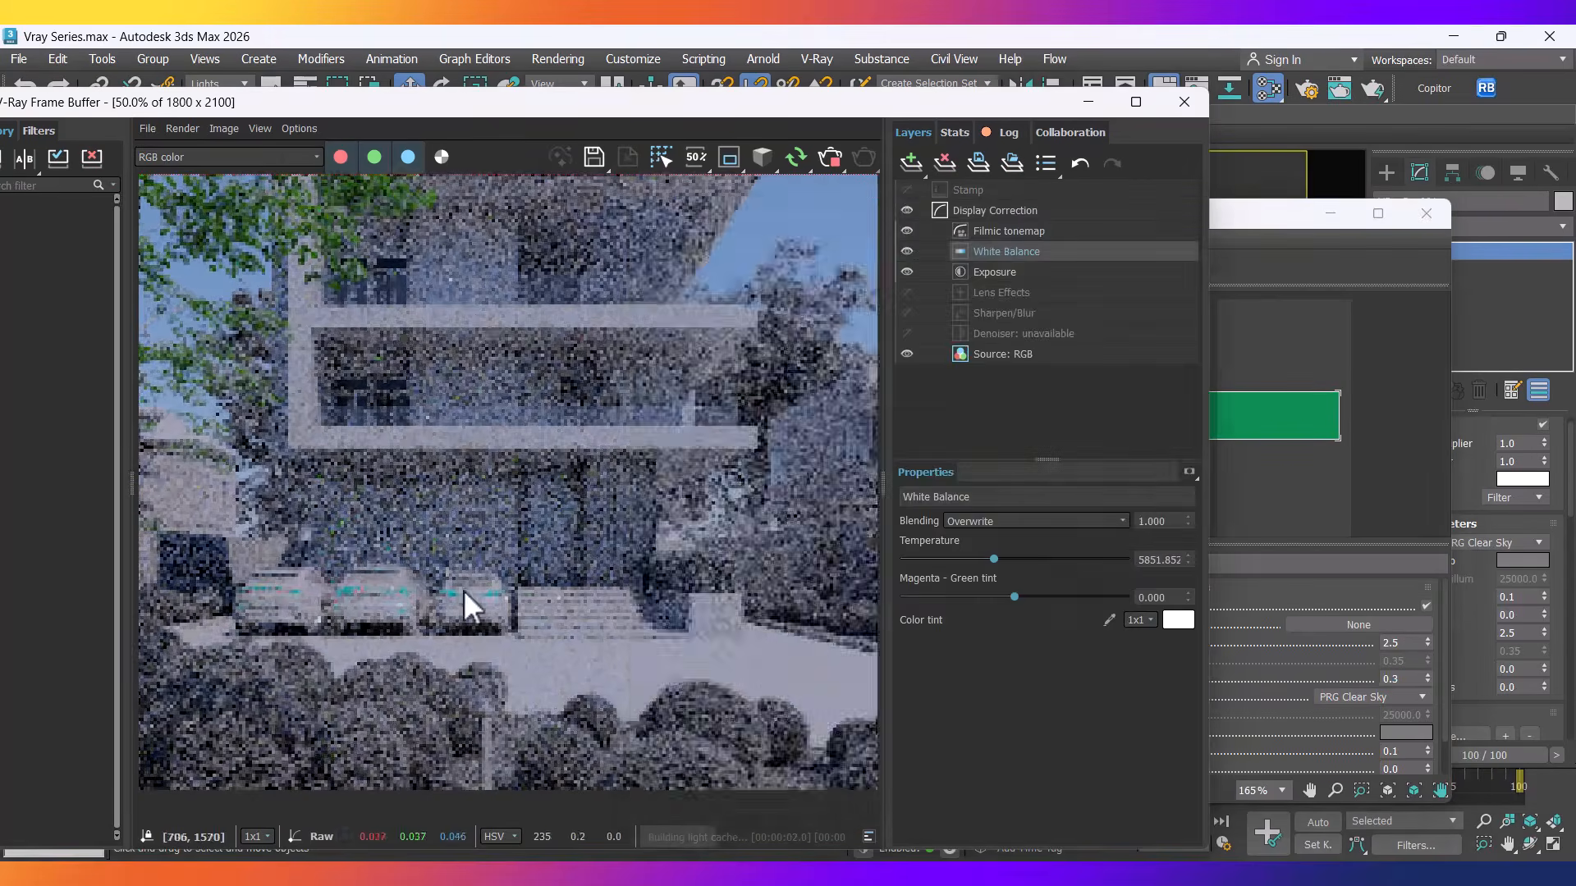
scroll(454, 521, down, 1)
scroll(455, 520, up, 1)
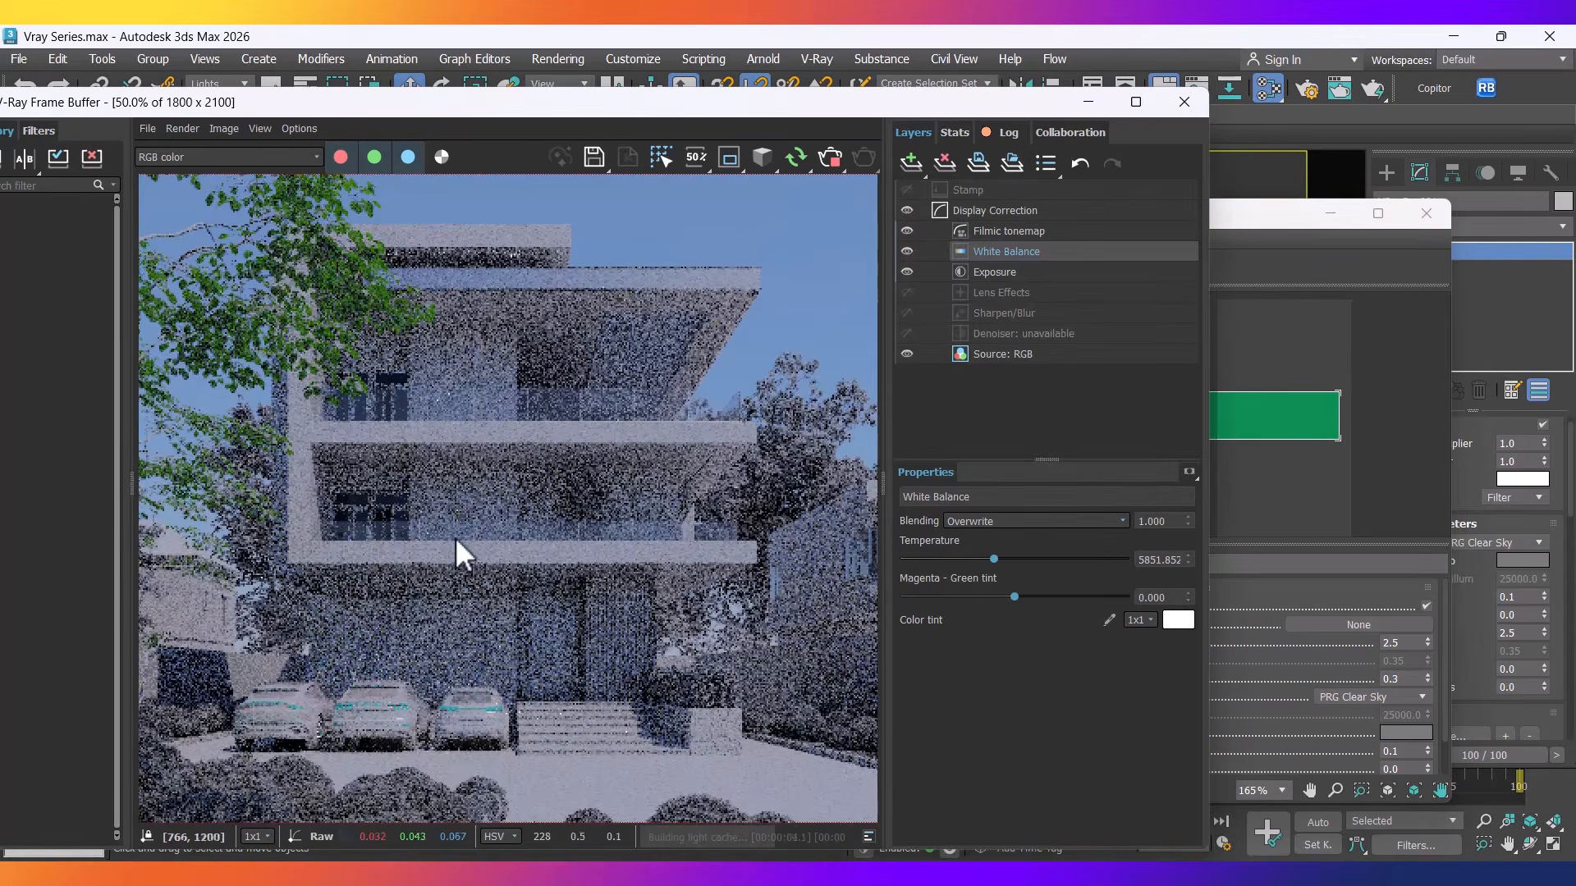
scroll(622, 470, down, 1)
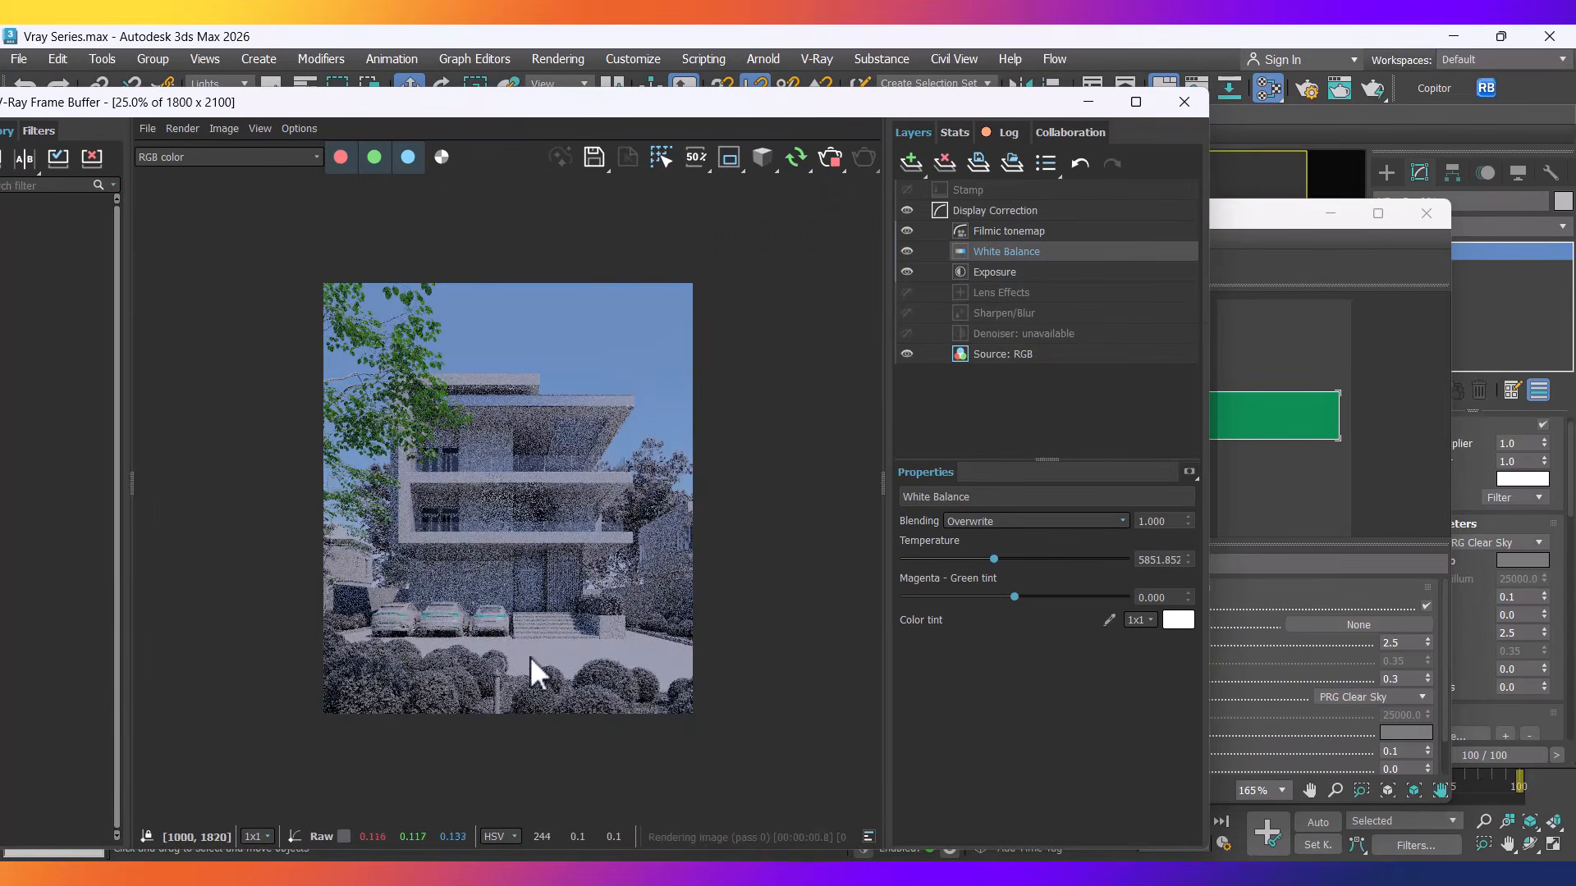
scroll(471, 653, up, 1)
Disable the VRaySun, check the sky-only render and minimize the Slate Material Editor.
drag(1297, 215, 1143, 266)
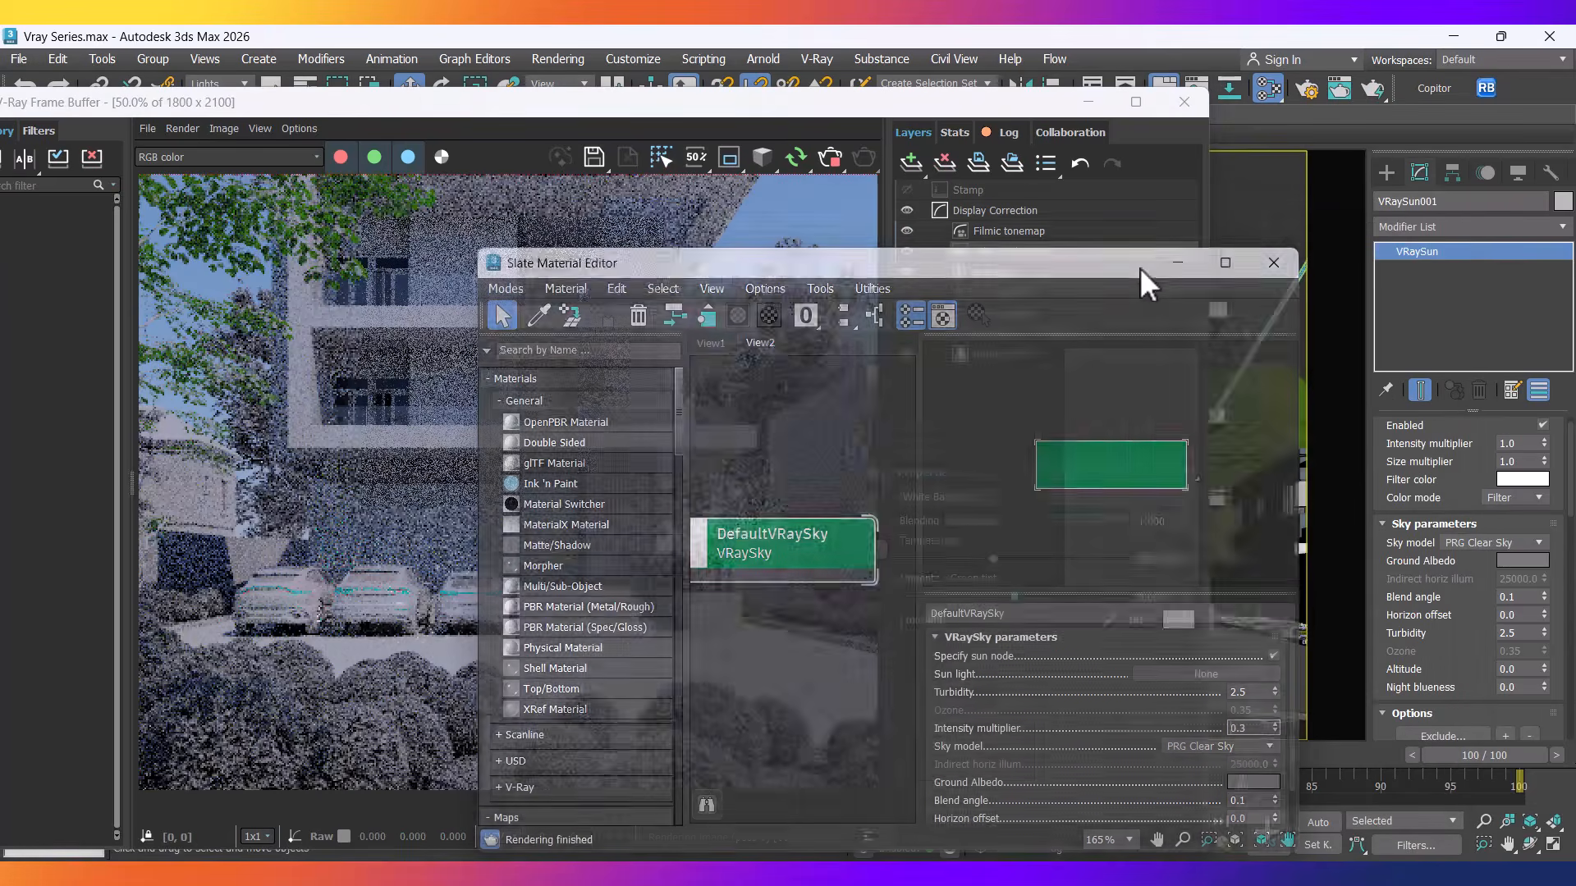
click(1544, 424)
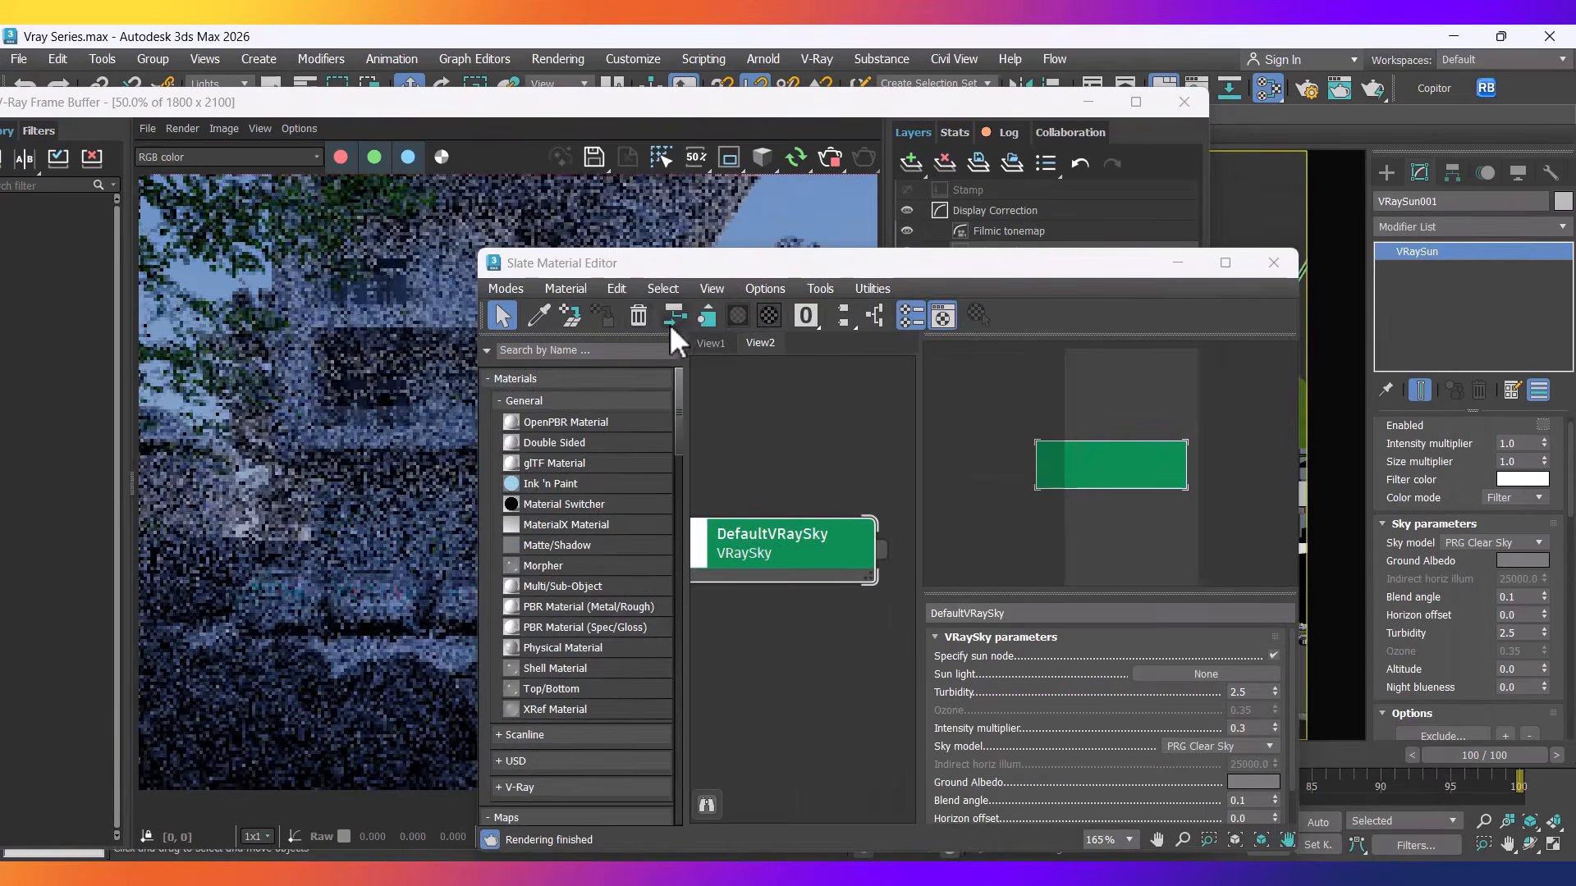
drag(593, 259, 957, 261)
scroll(455, 479, down, 2)
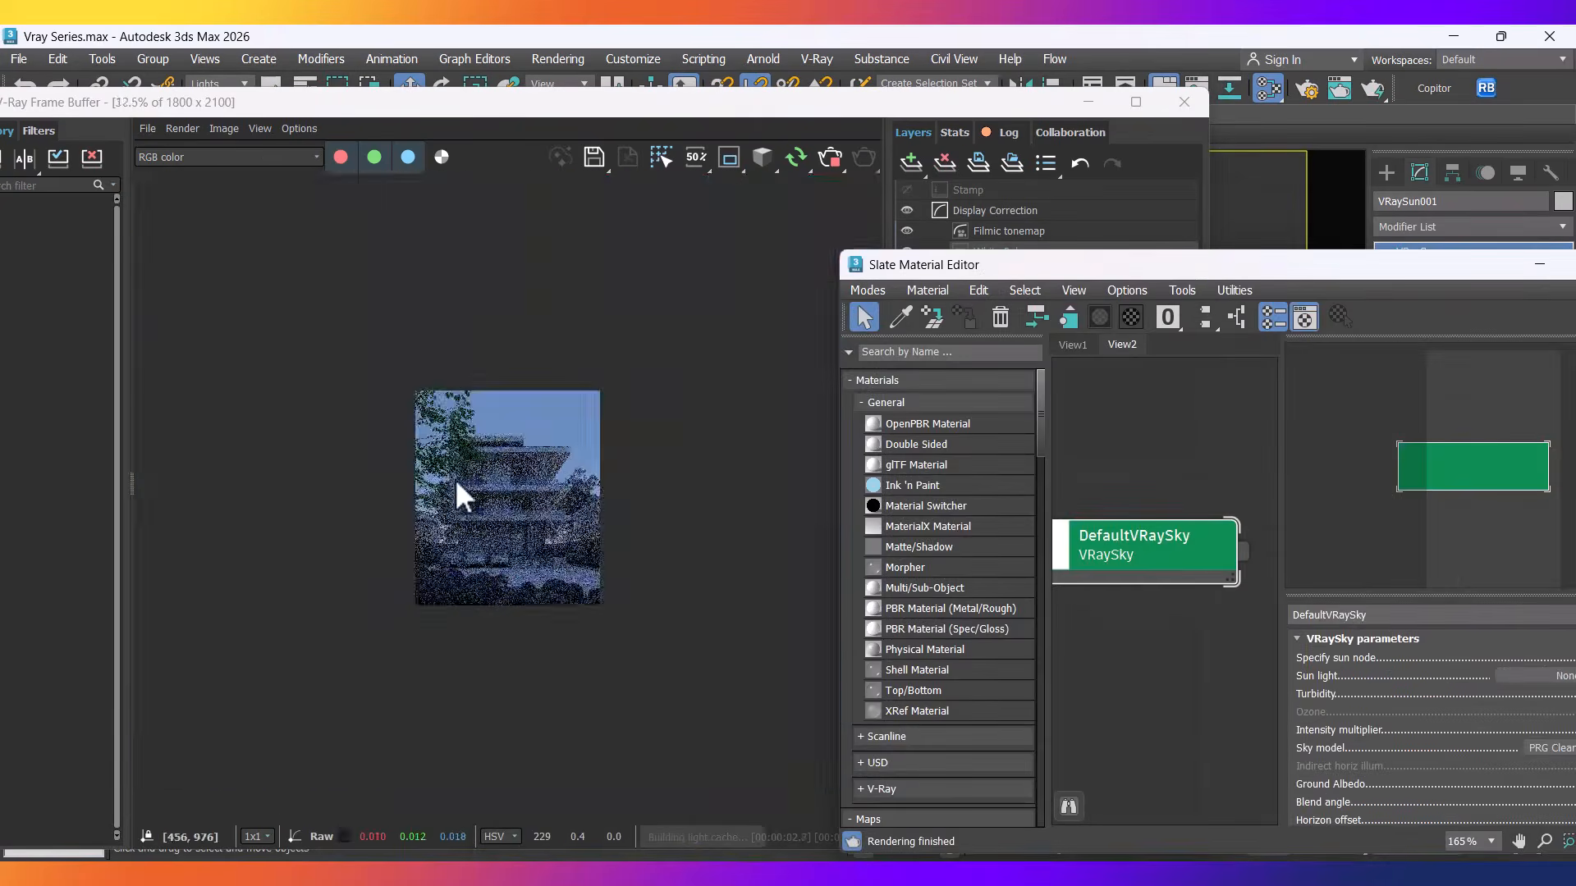
scroll(529, 529, up, 2)
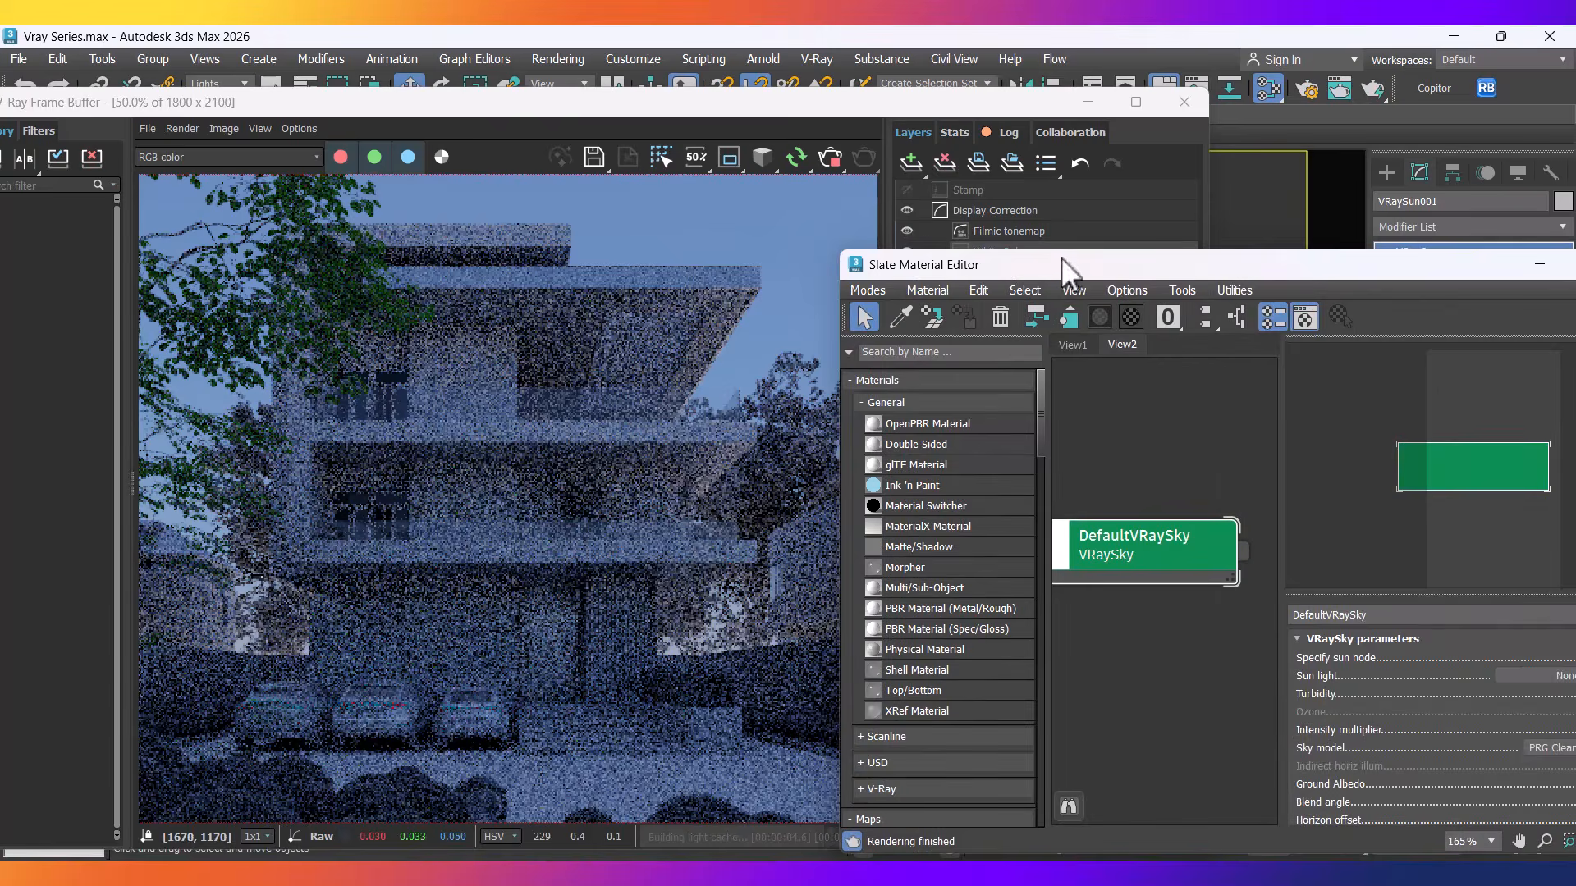
drag(1061, 257, 668, 535)
click(1157, 538)
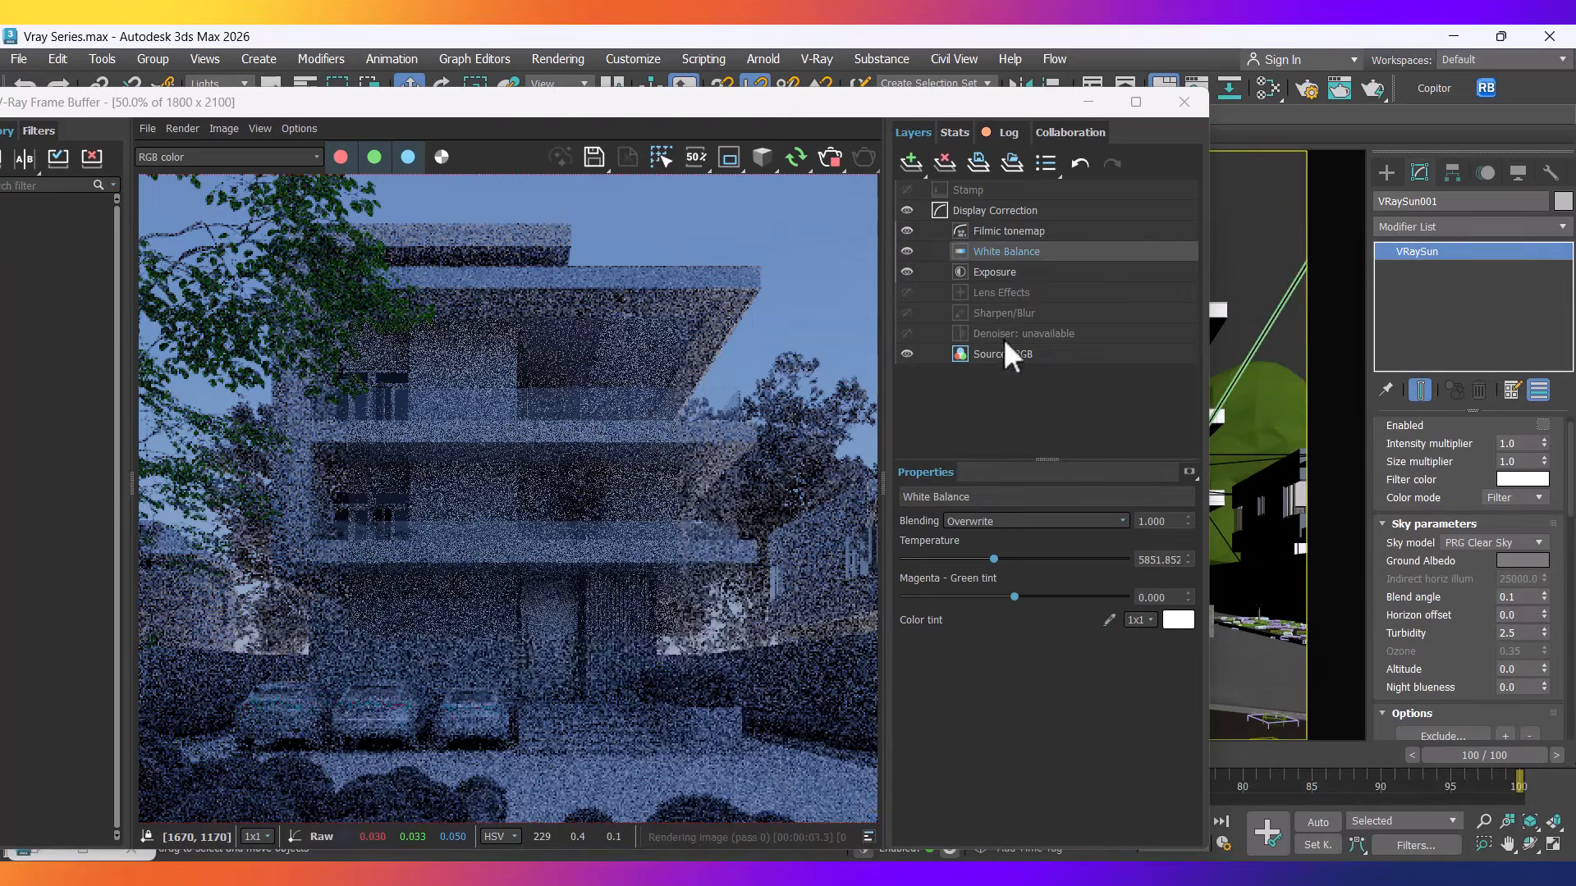
Set the Exposure layer's exposure to 2 and check the render.
click(988, 231)
click(993, 272)
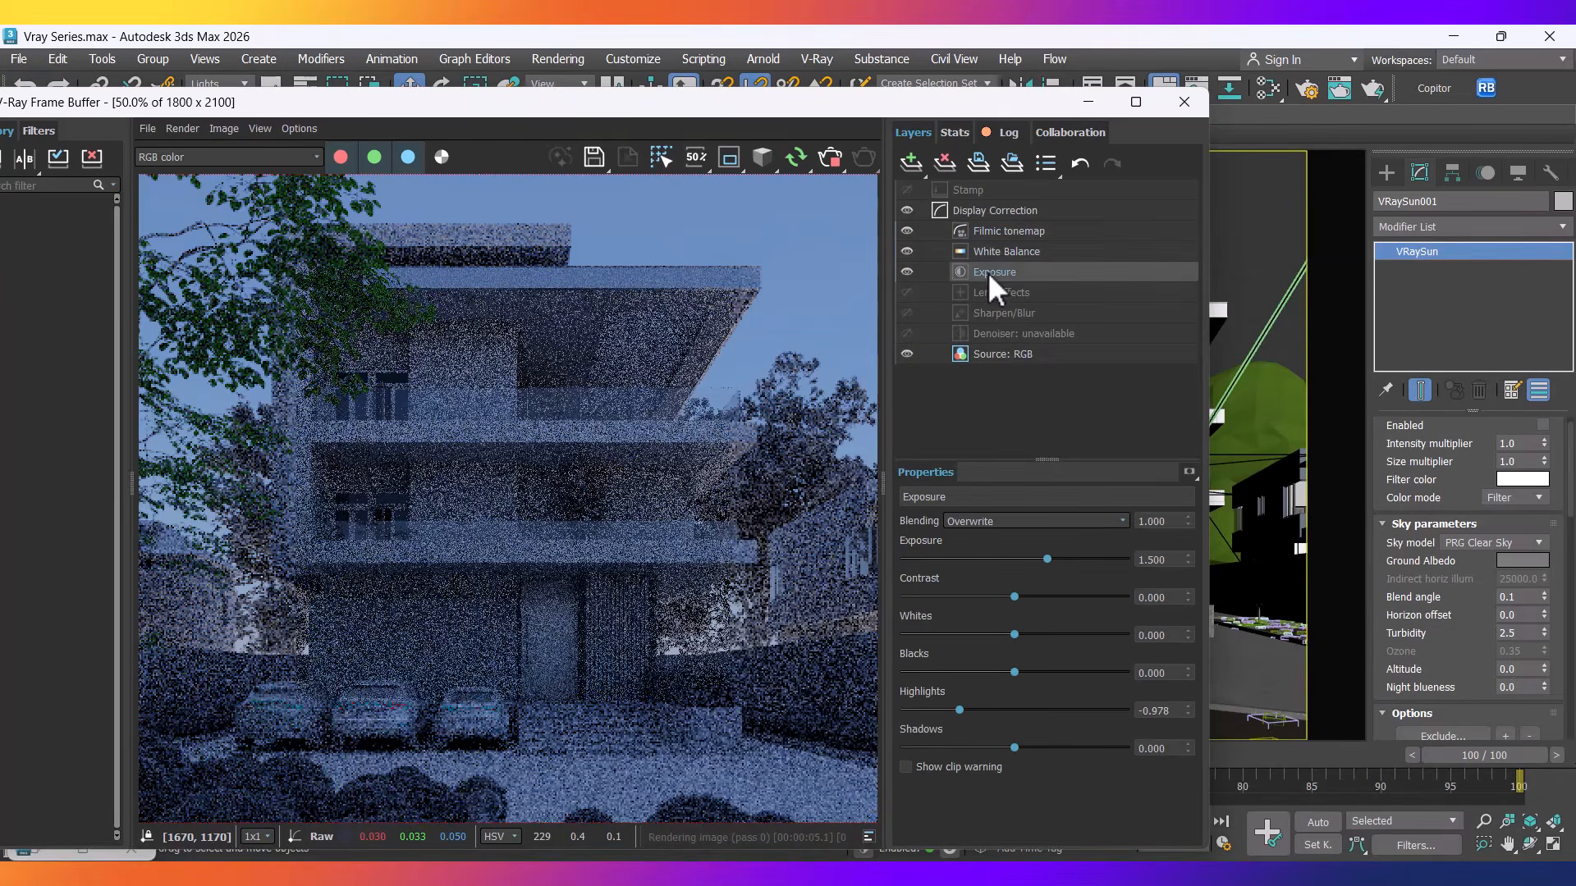
double_click(1152, 559)
text(2)
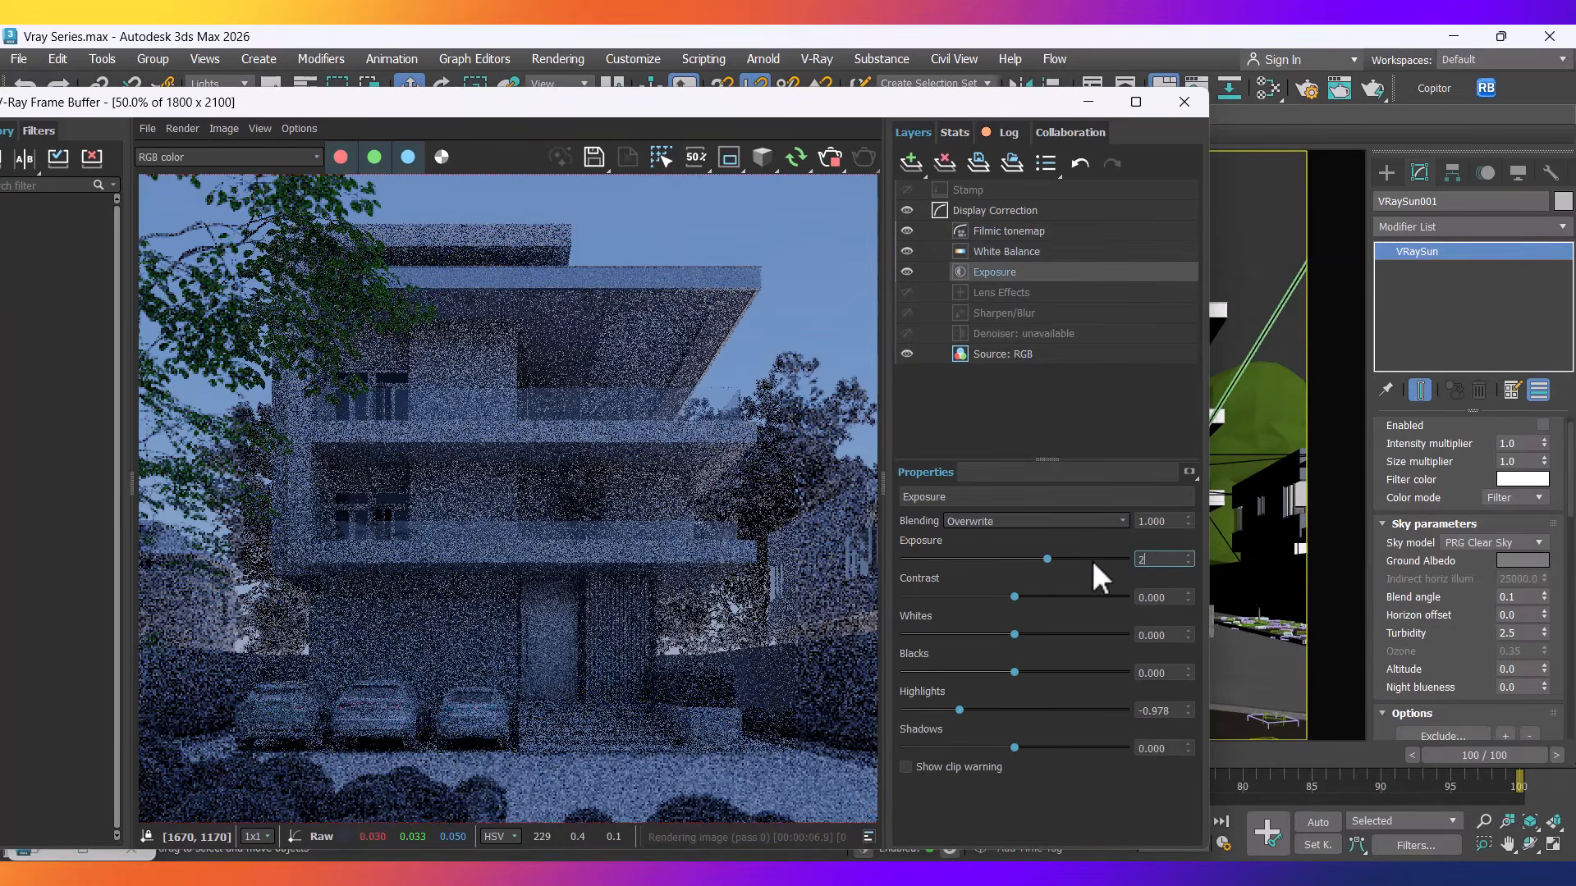
key(Return)
scroll(693, 622, down, 2)
scroll(443, 526, up, 2)
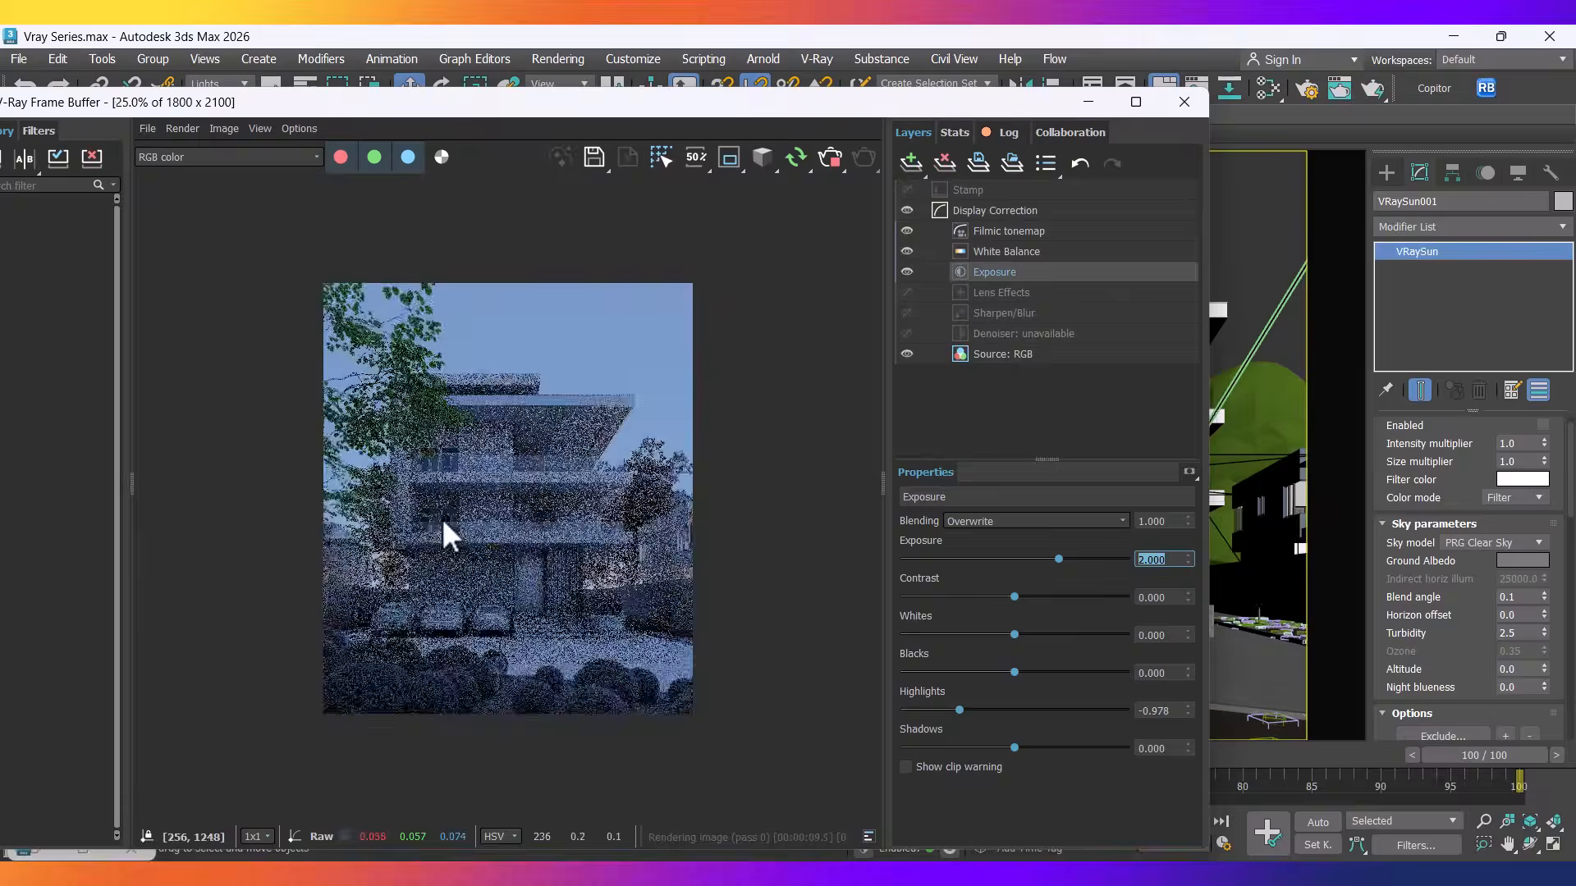
Compare the render with the White Balance layer off and on, then lower its temperature to 5566.667.
click(1003, 252)
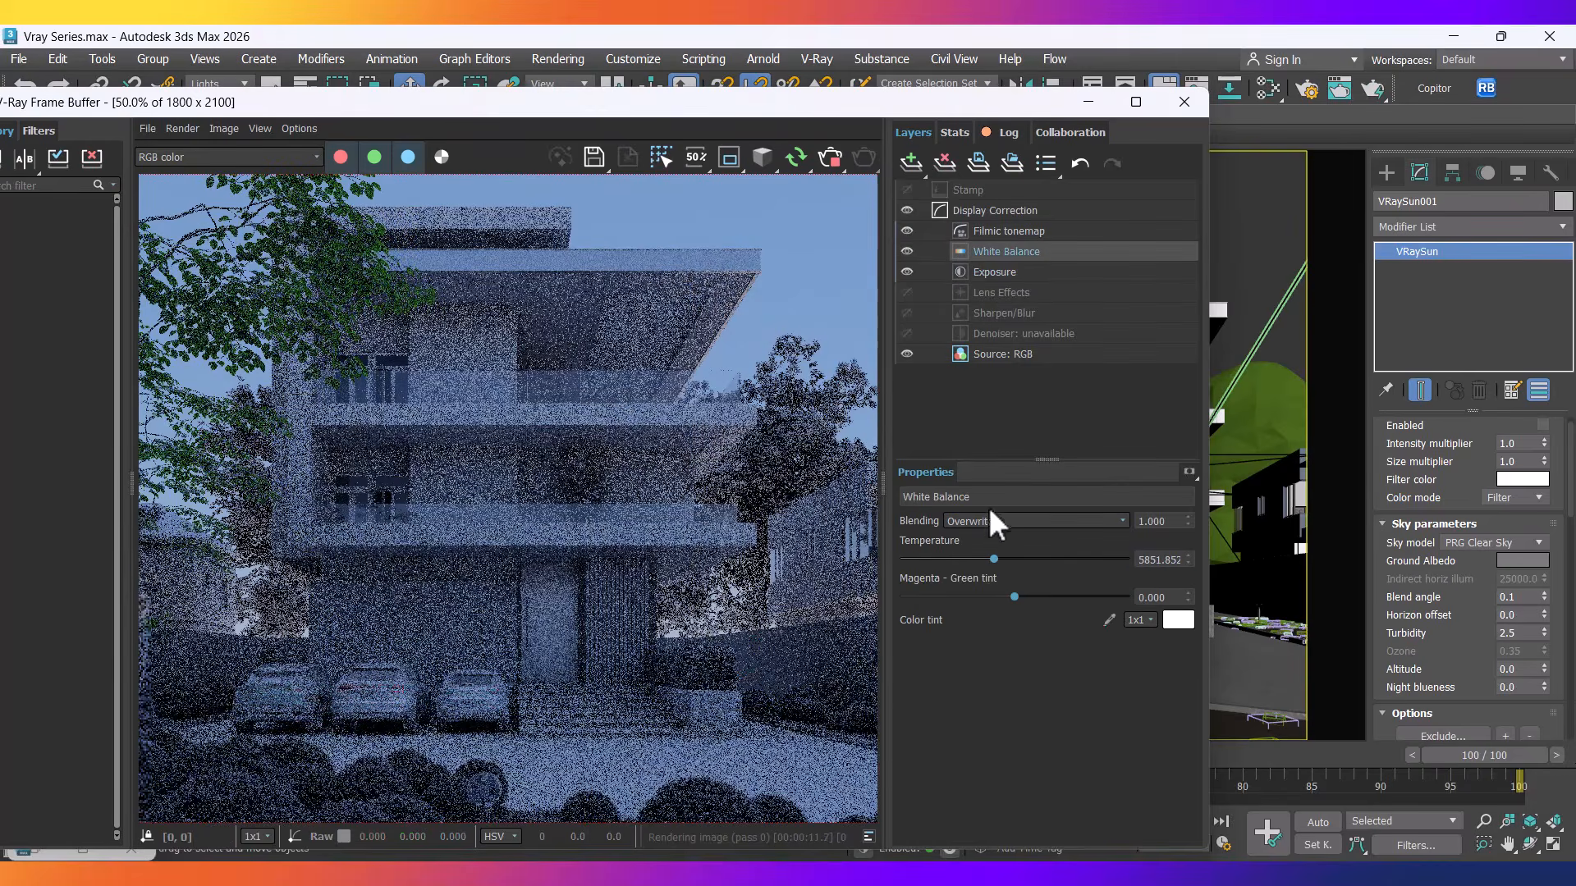
click(907, 252)
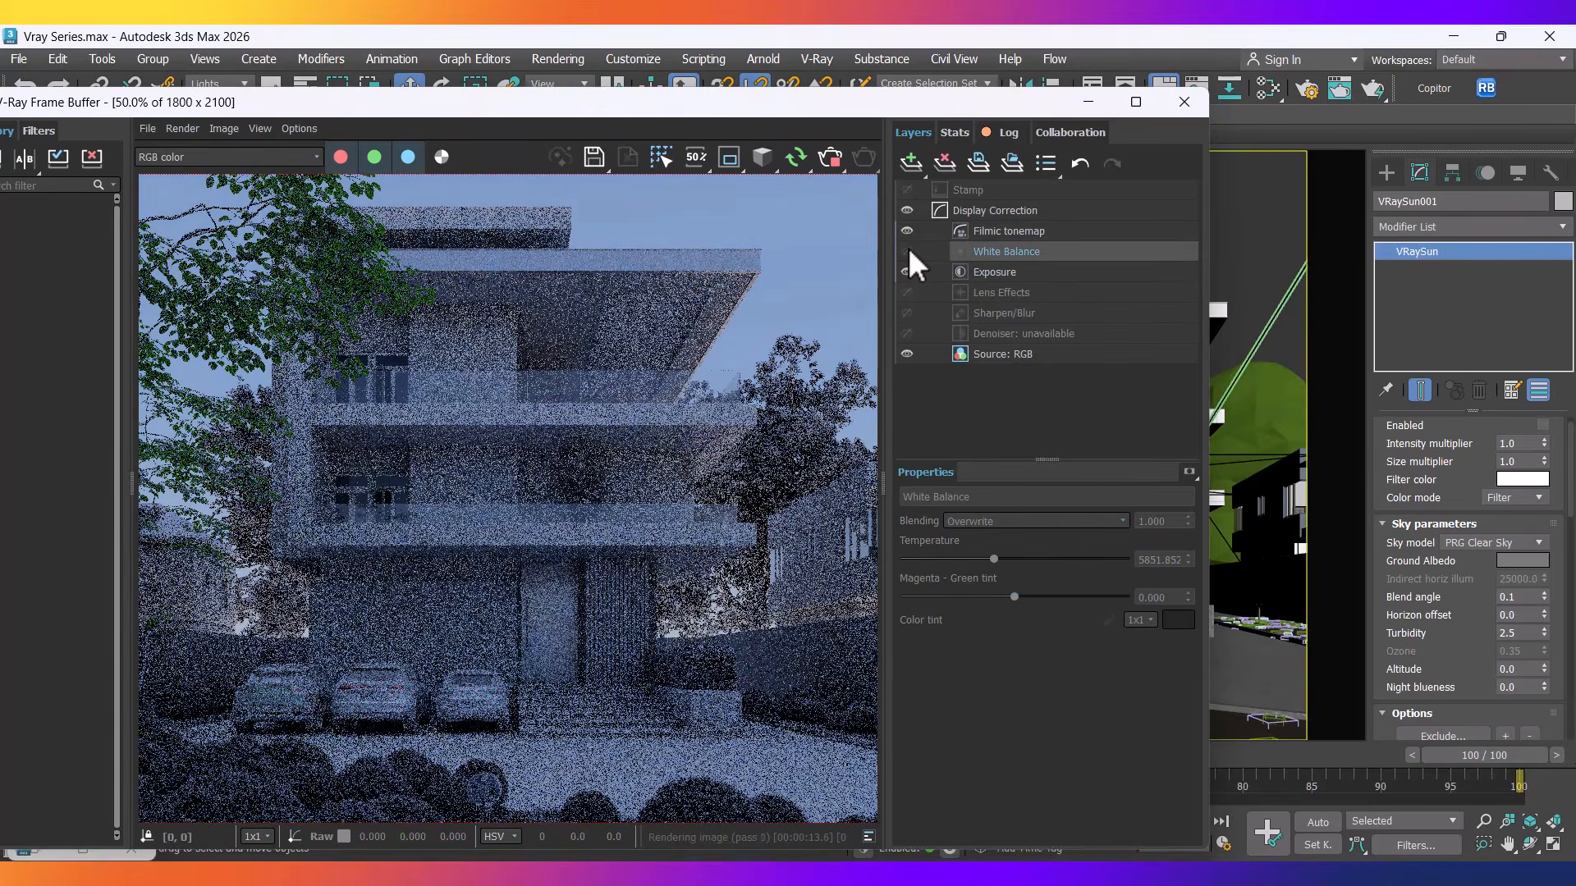
click(907, 251)
click(907, 251)
click(907, 251)
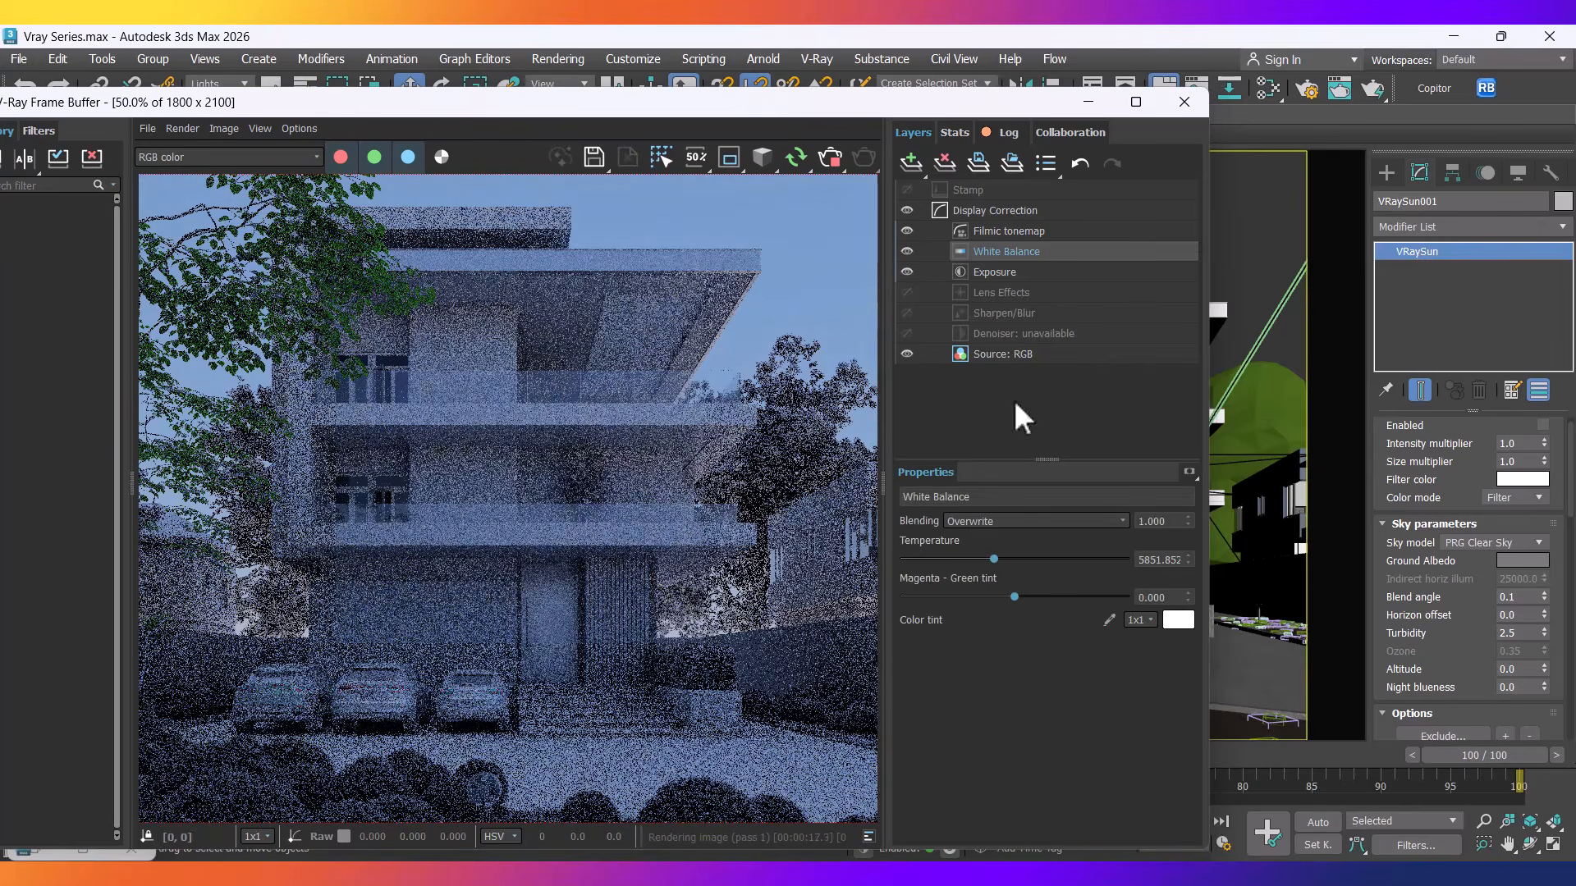
drag(991, 558, 984, 559)
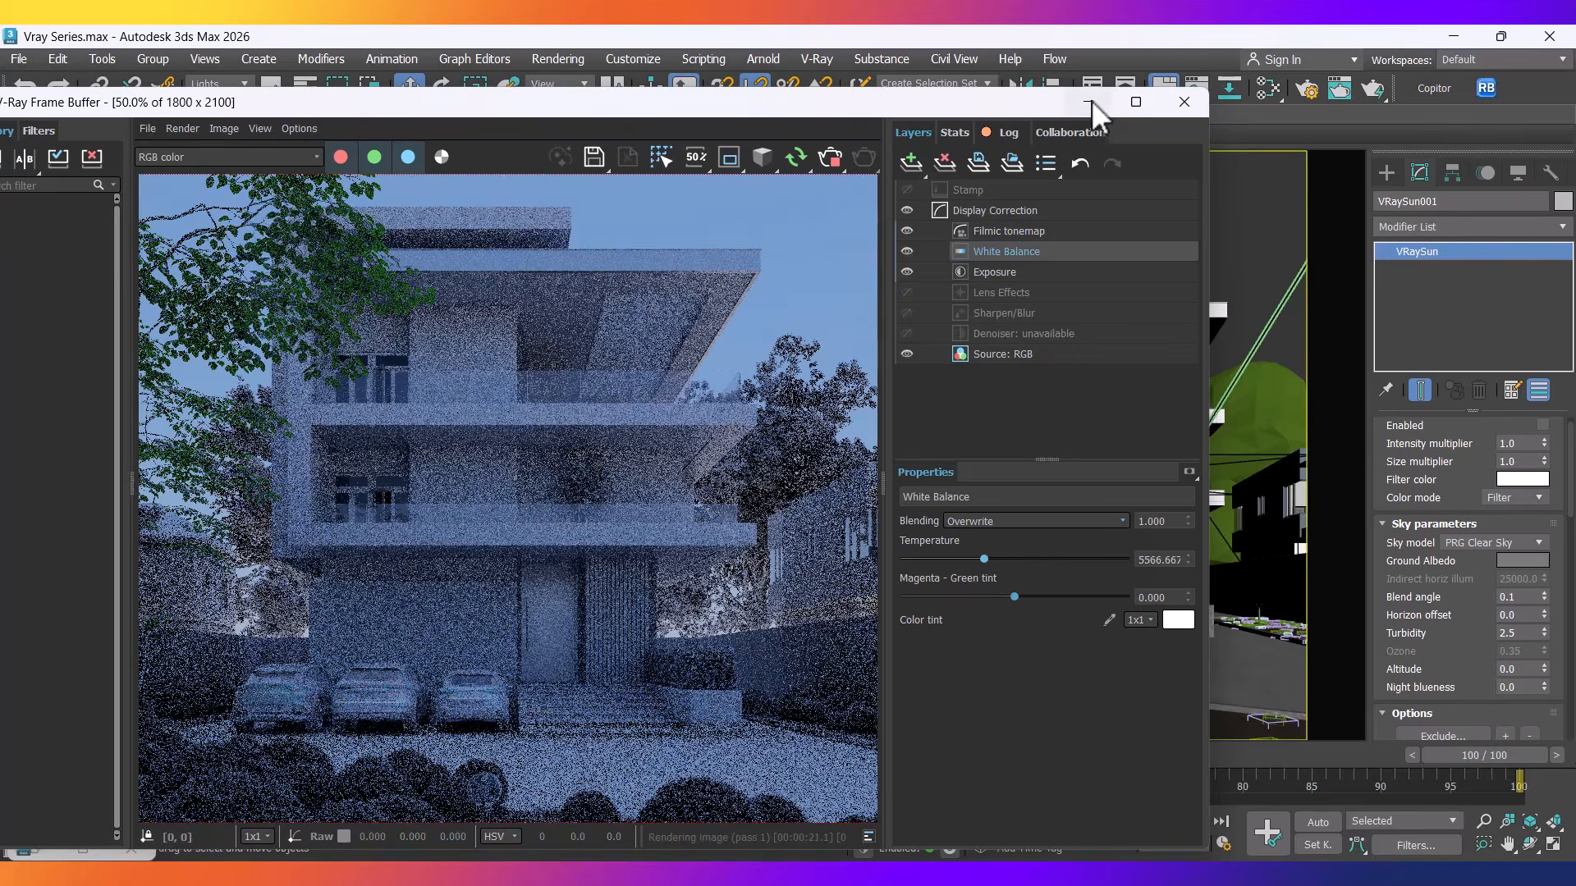
Minimize the frame buffer and switch on the 10650 mm long plane strip light on the middle floor.
click(1088, 101)
click(454, 608)
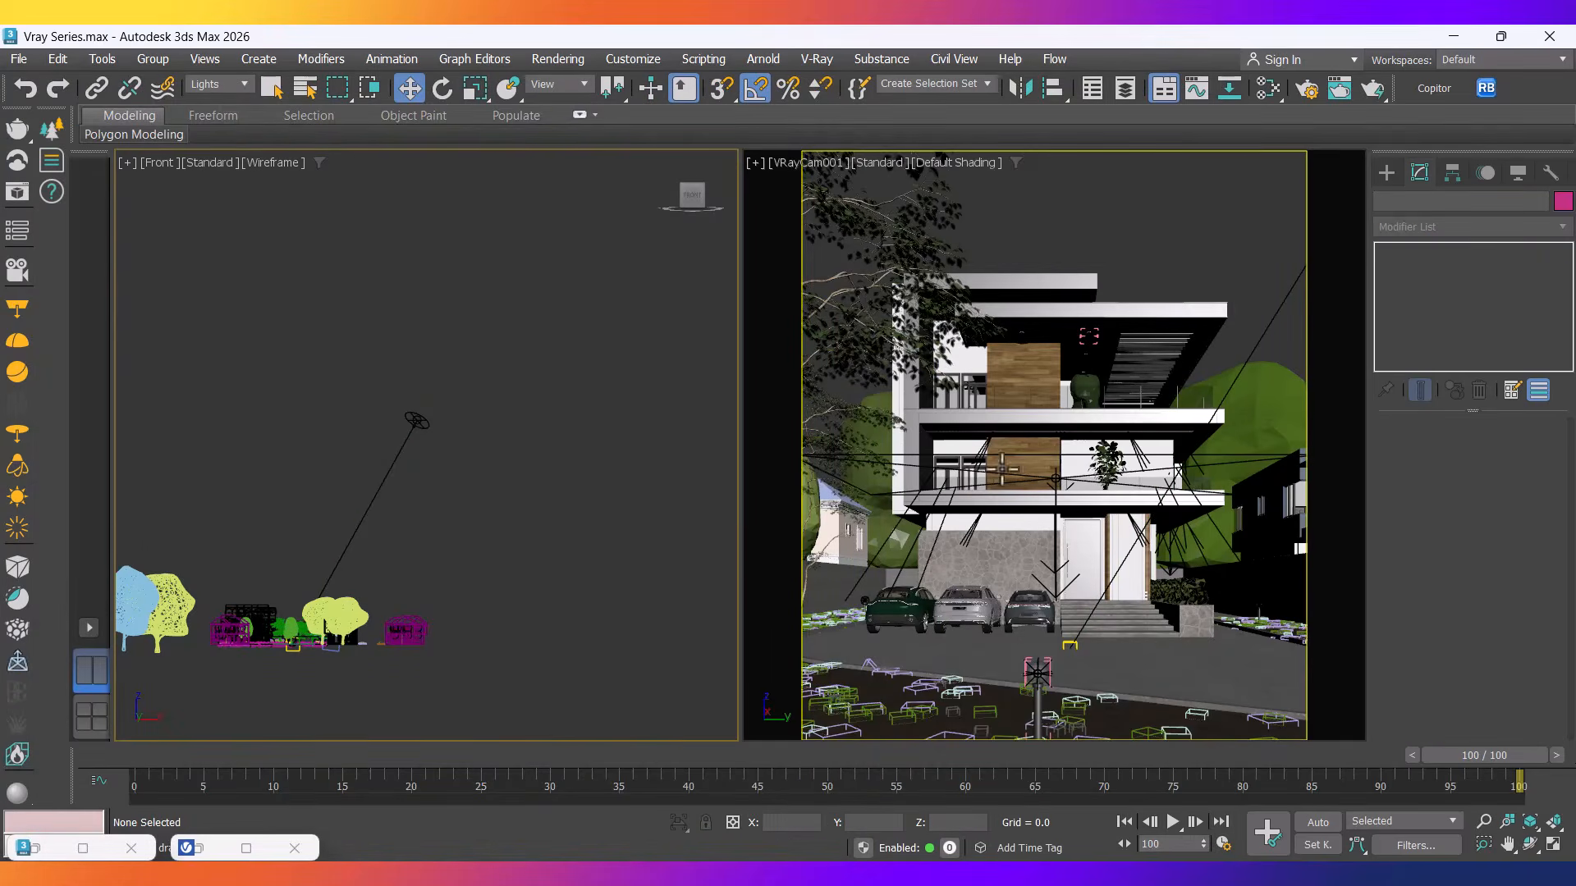
click(1136, 449)
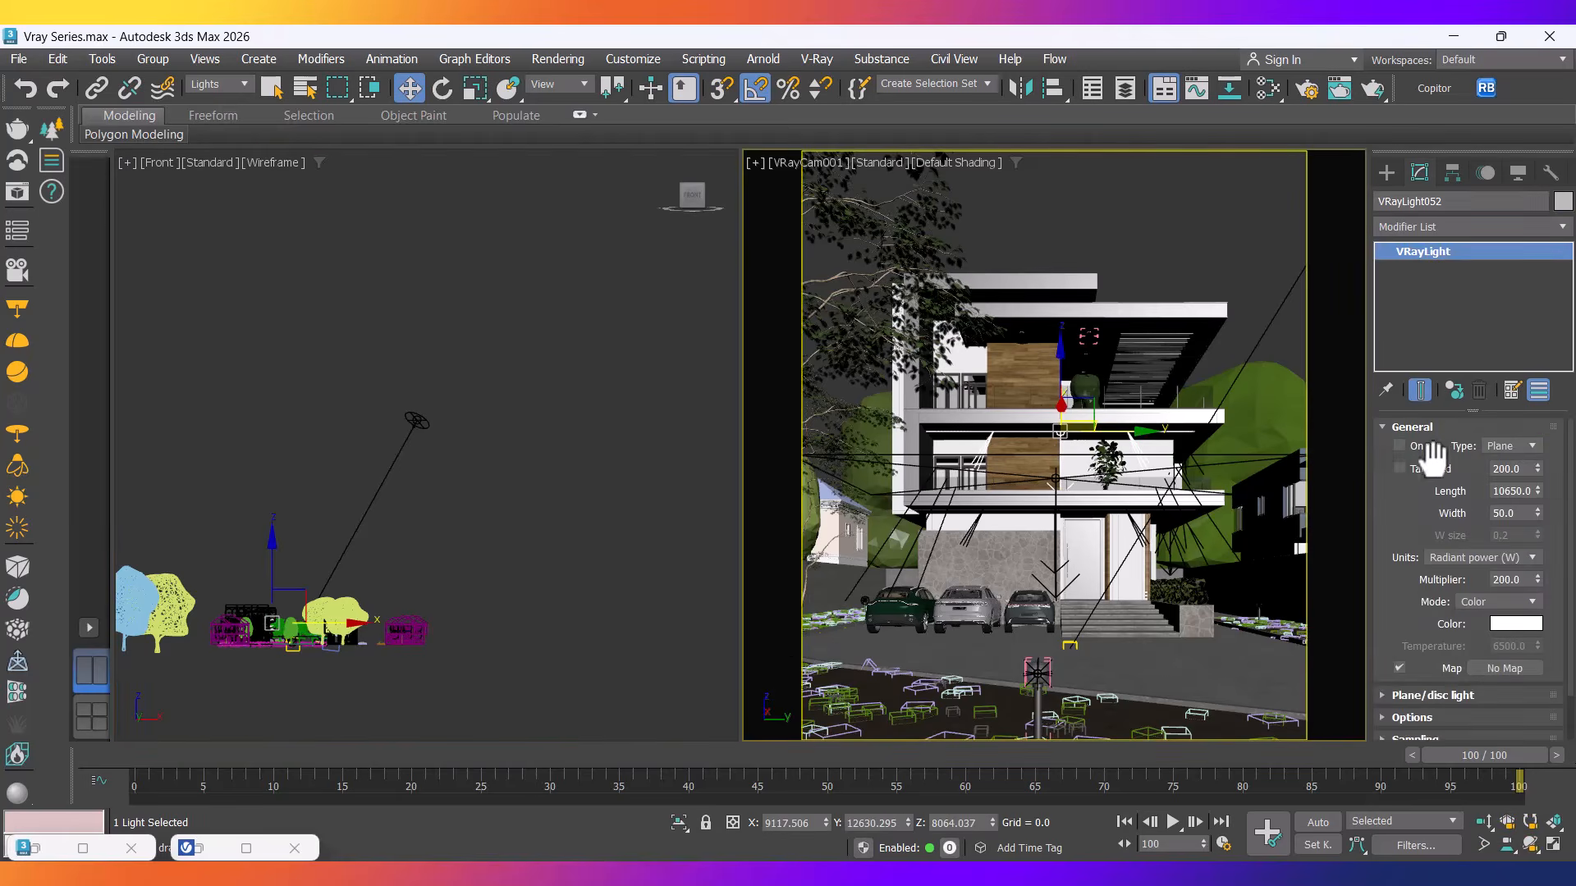
click(1399, 446)
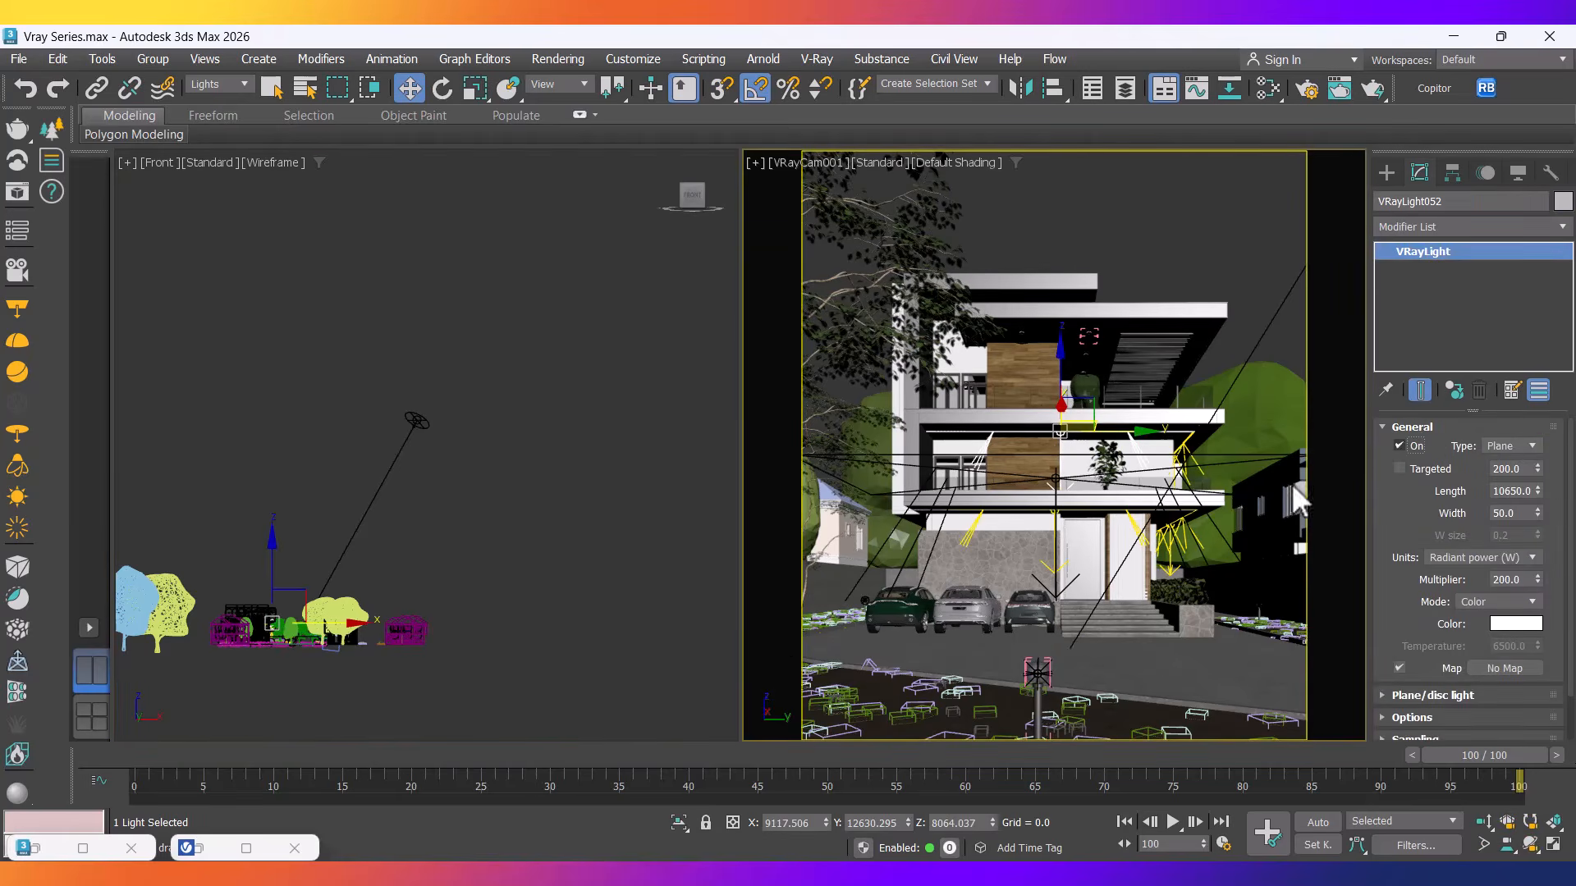
Switch on the plane light in the upper-floor room, clear the selection and check the render.
click(975, 384)
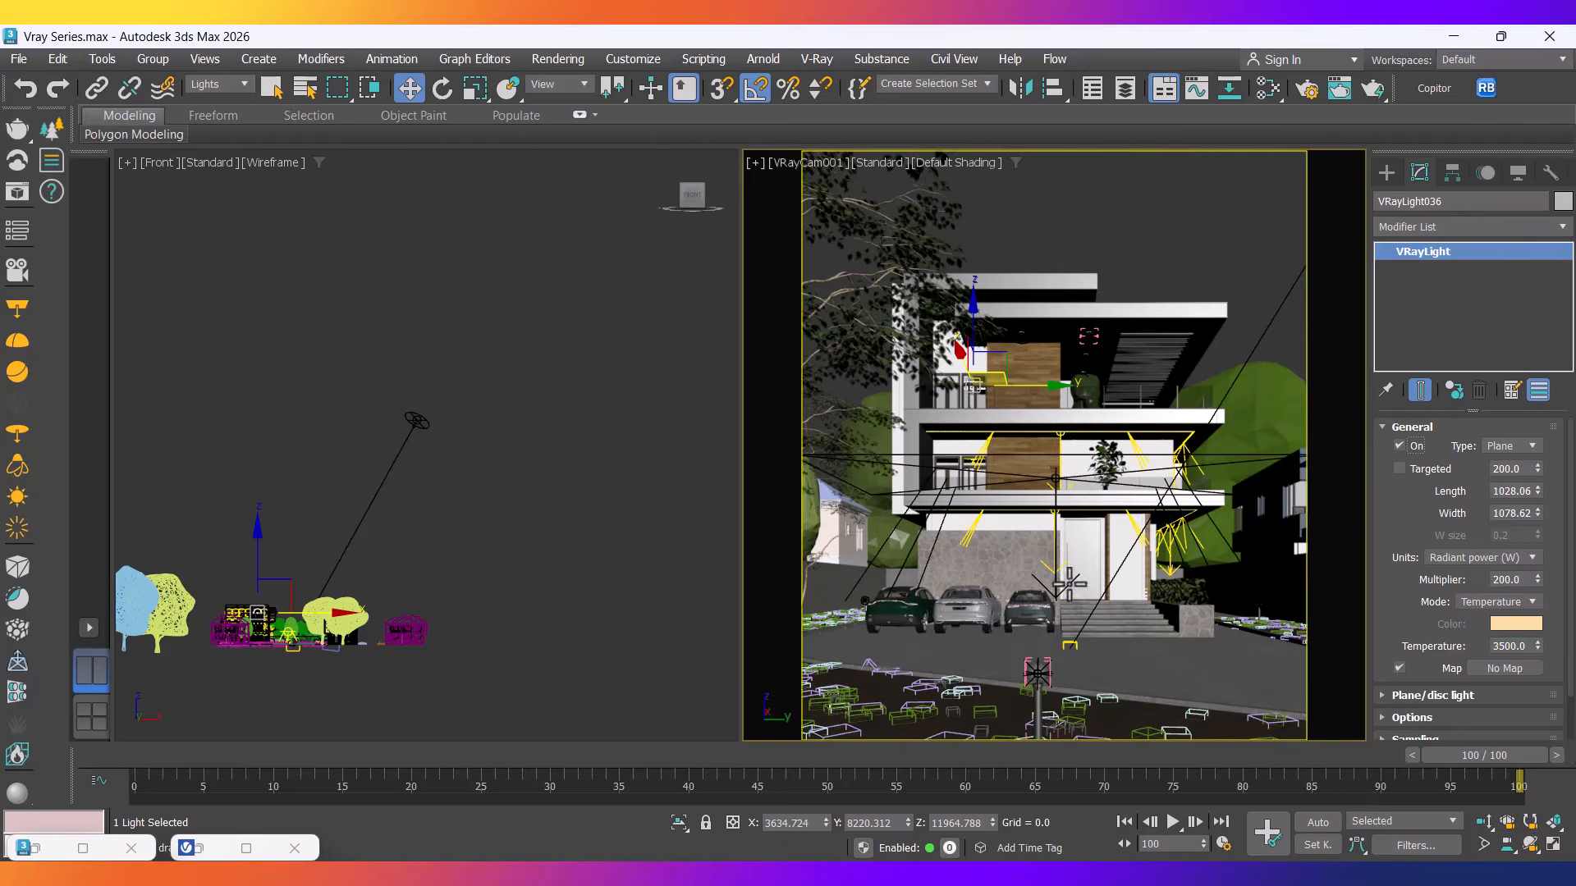
click(1108, 496)
click(465, 564)
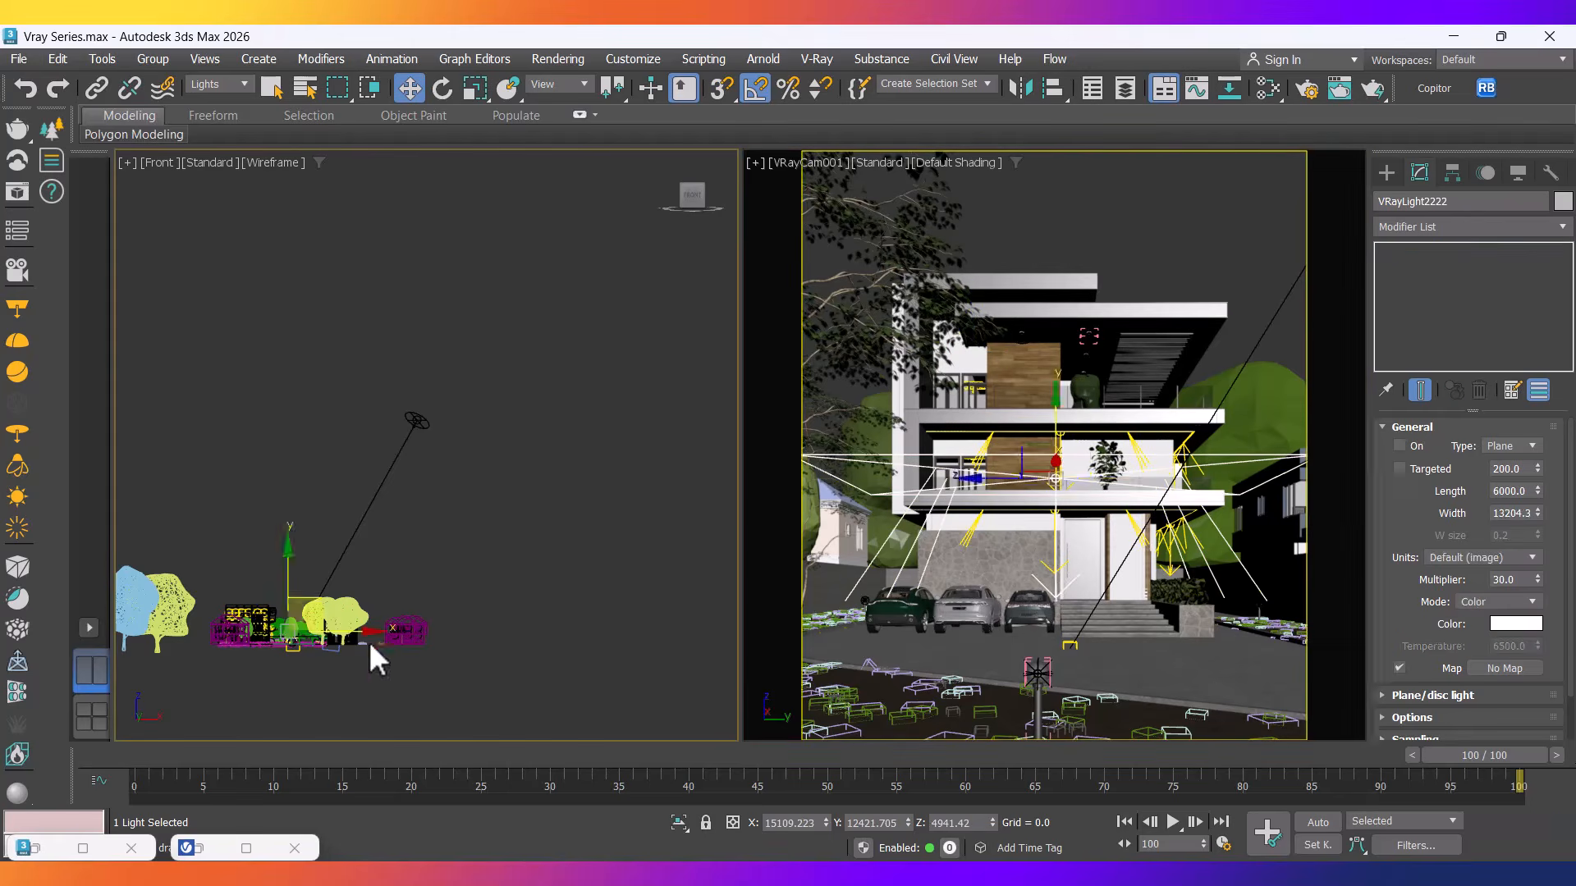
click(199, 848)
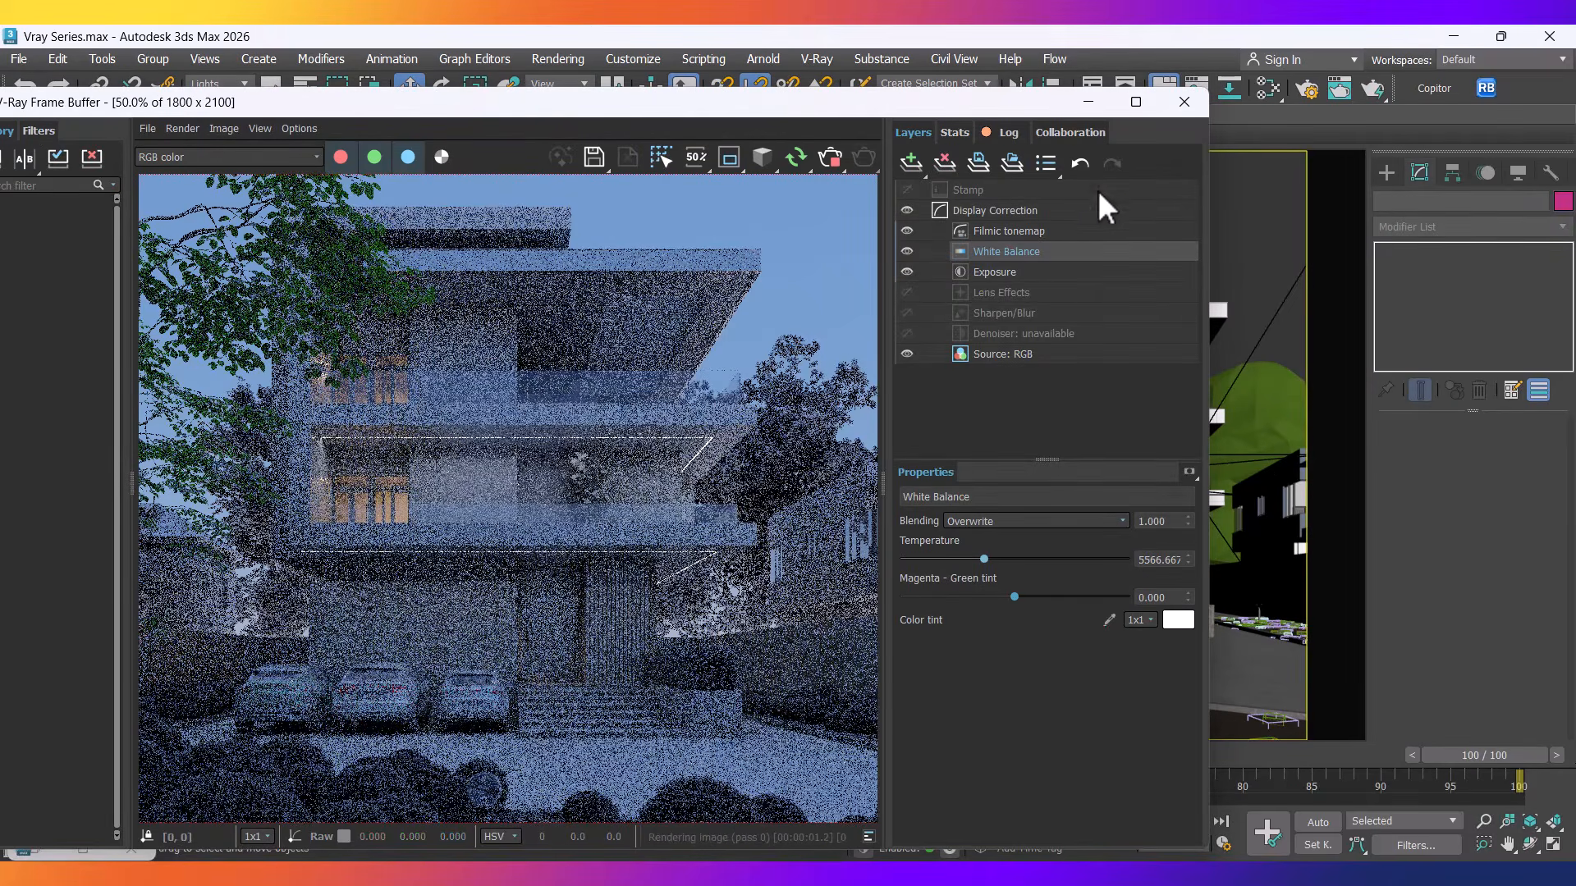
Minimize the frame buffer, switch on the disc downlights in the top-floor ceiling and check the render.
click(1088, 102)
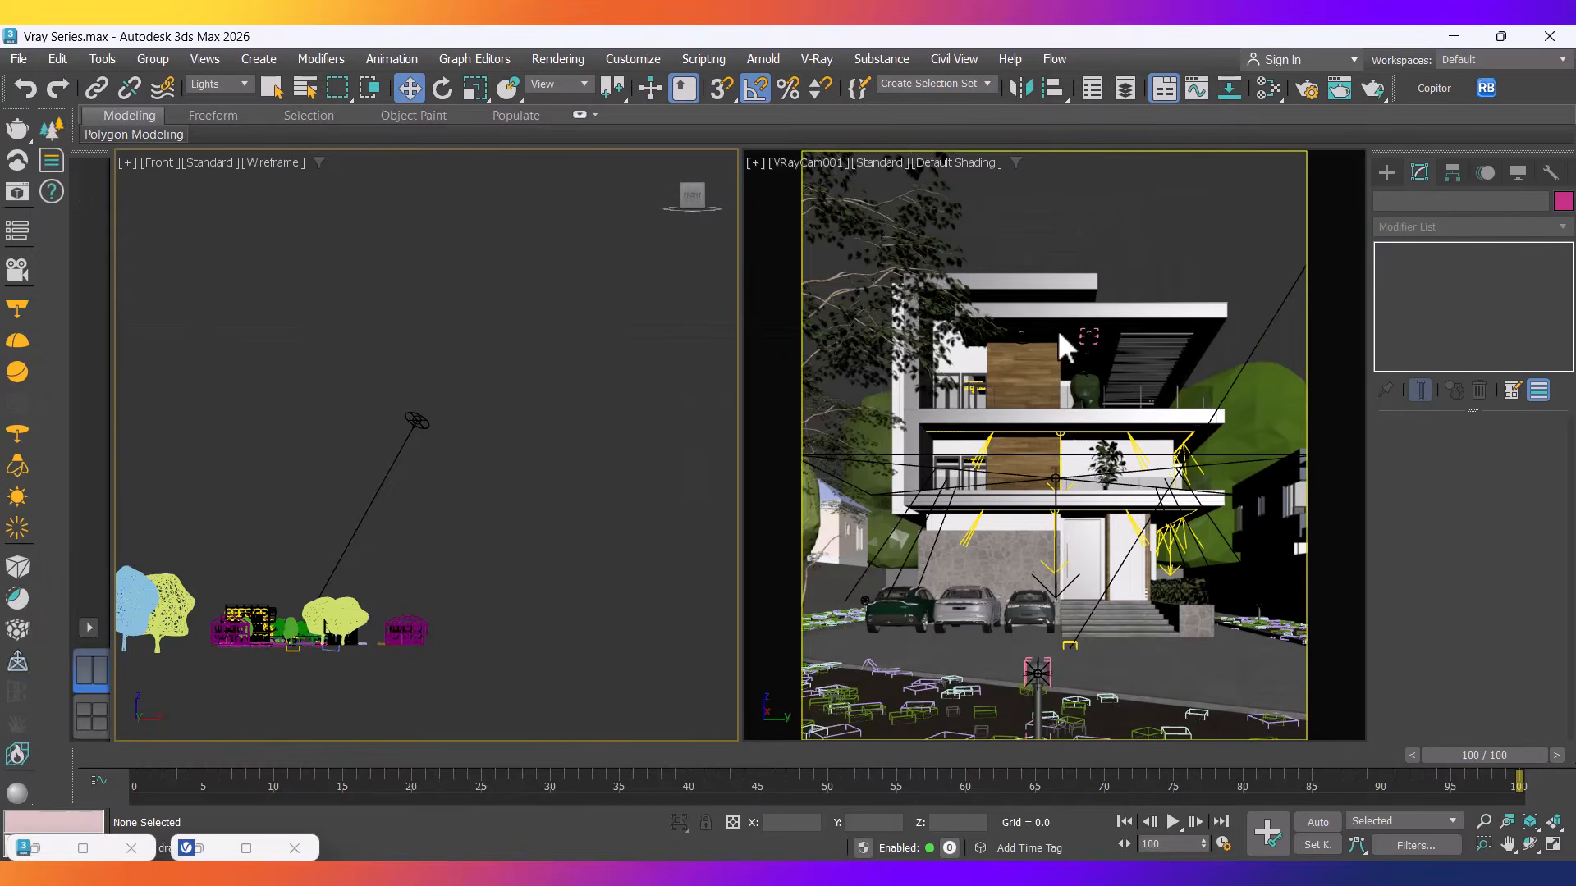
click(1092, 337)
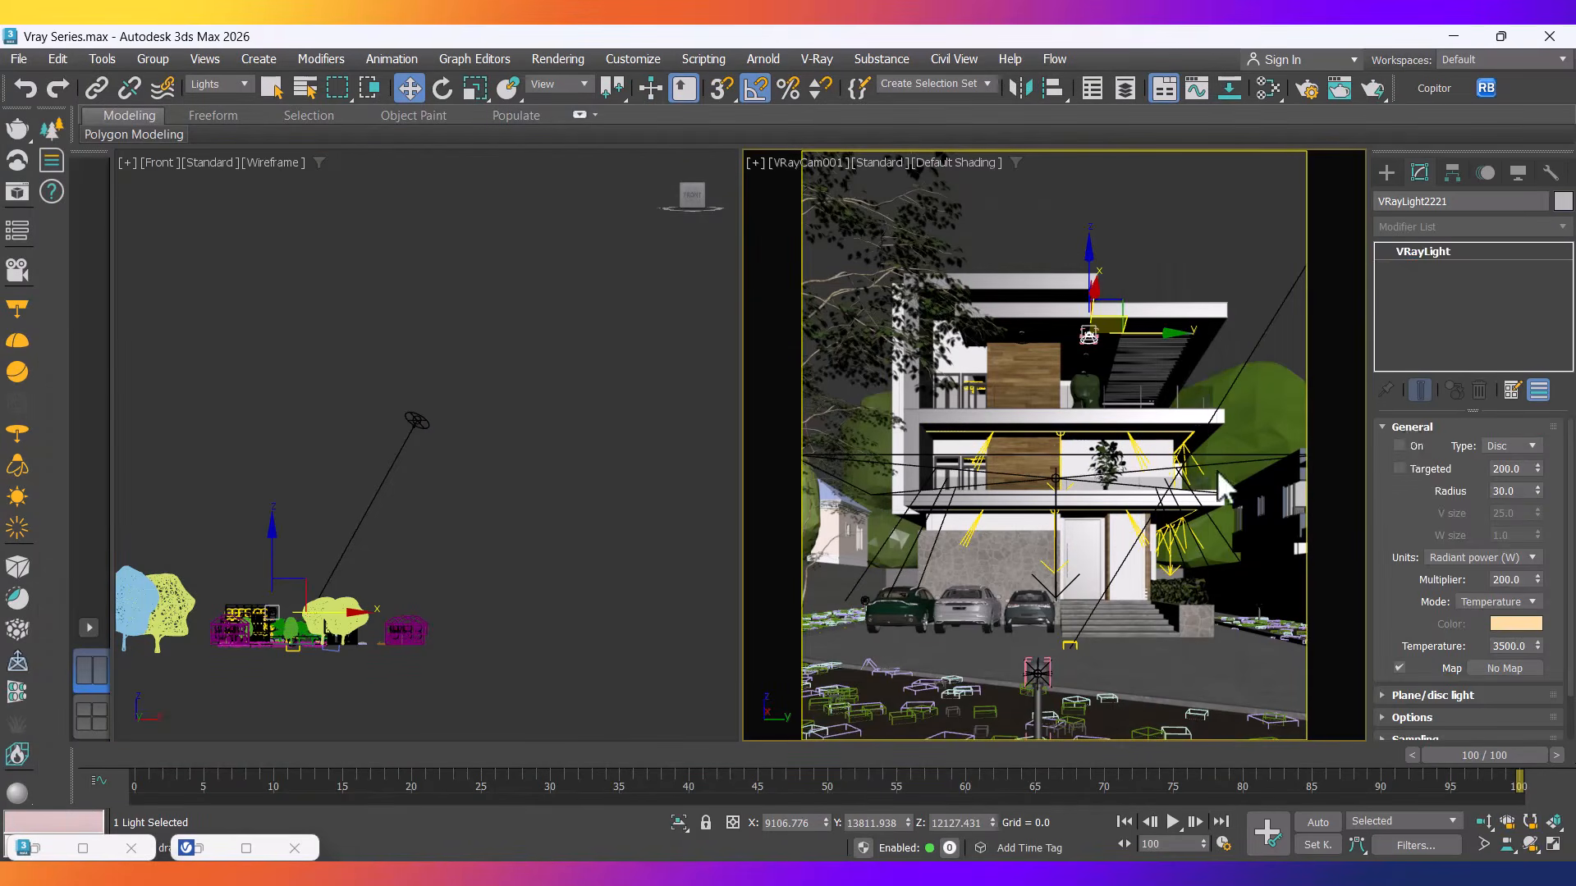
click(1399, 445)
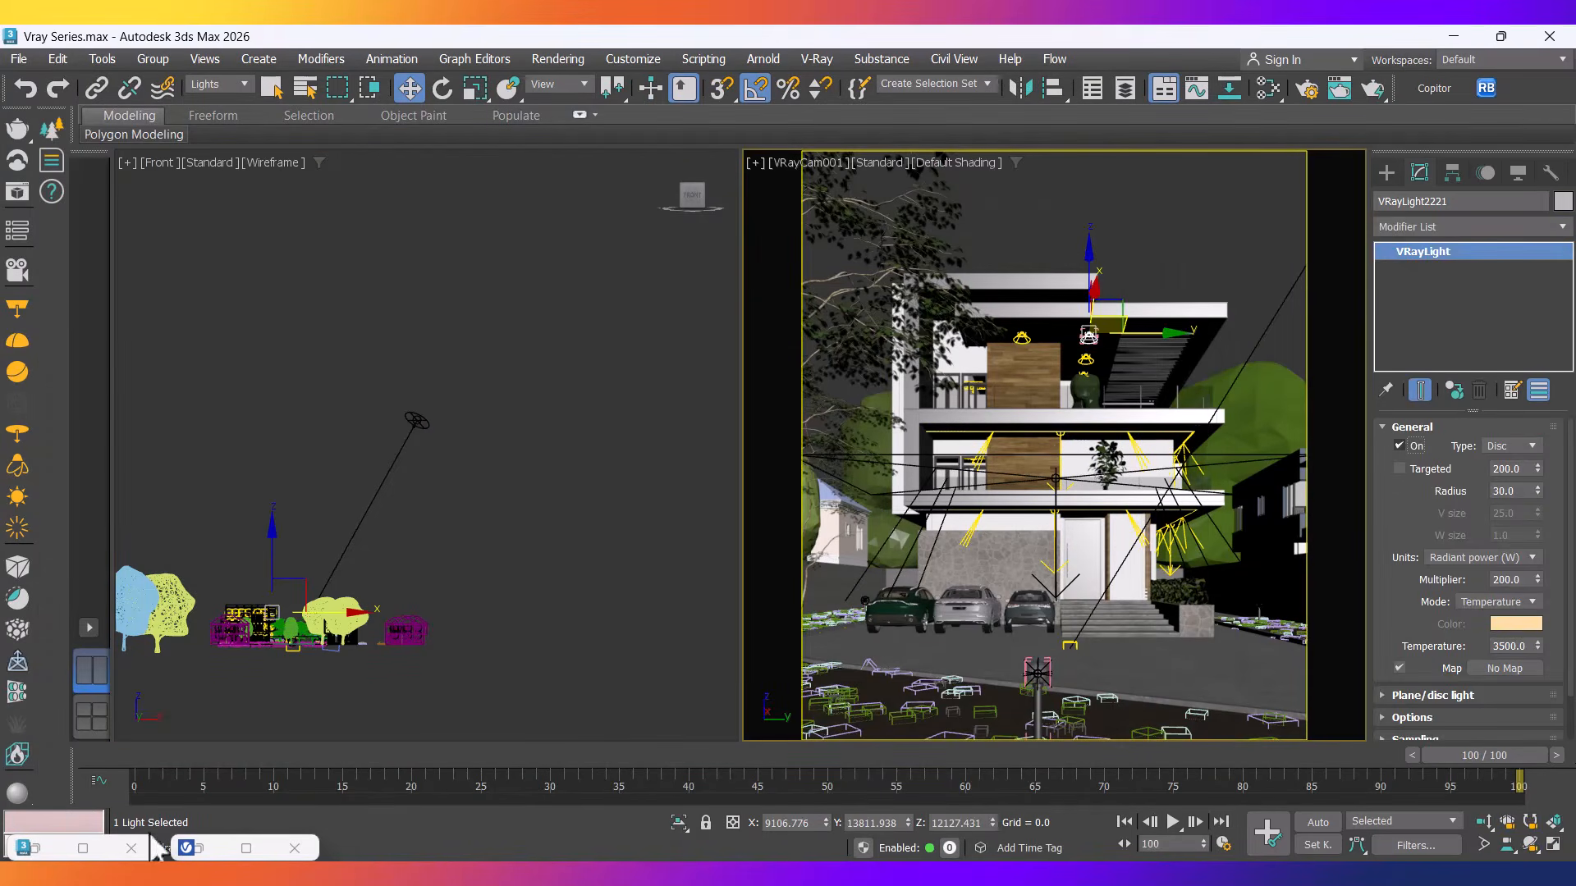
click(210, 856)
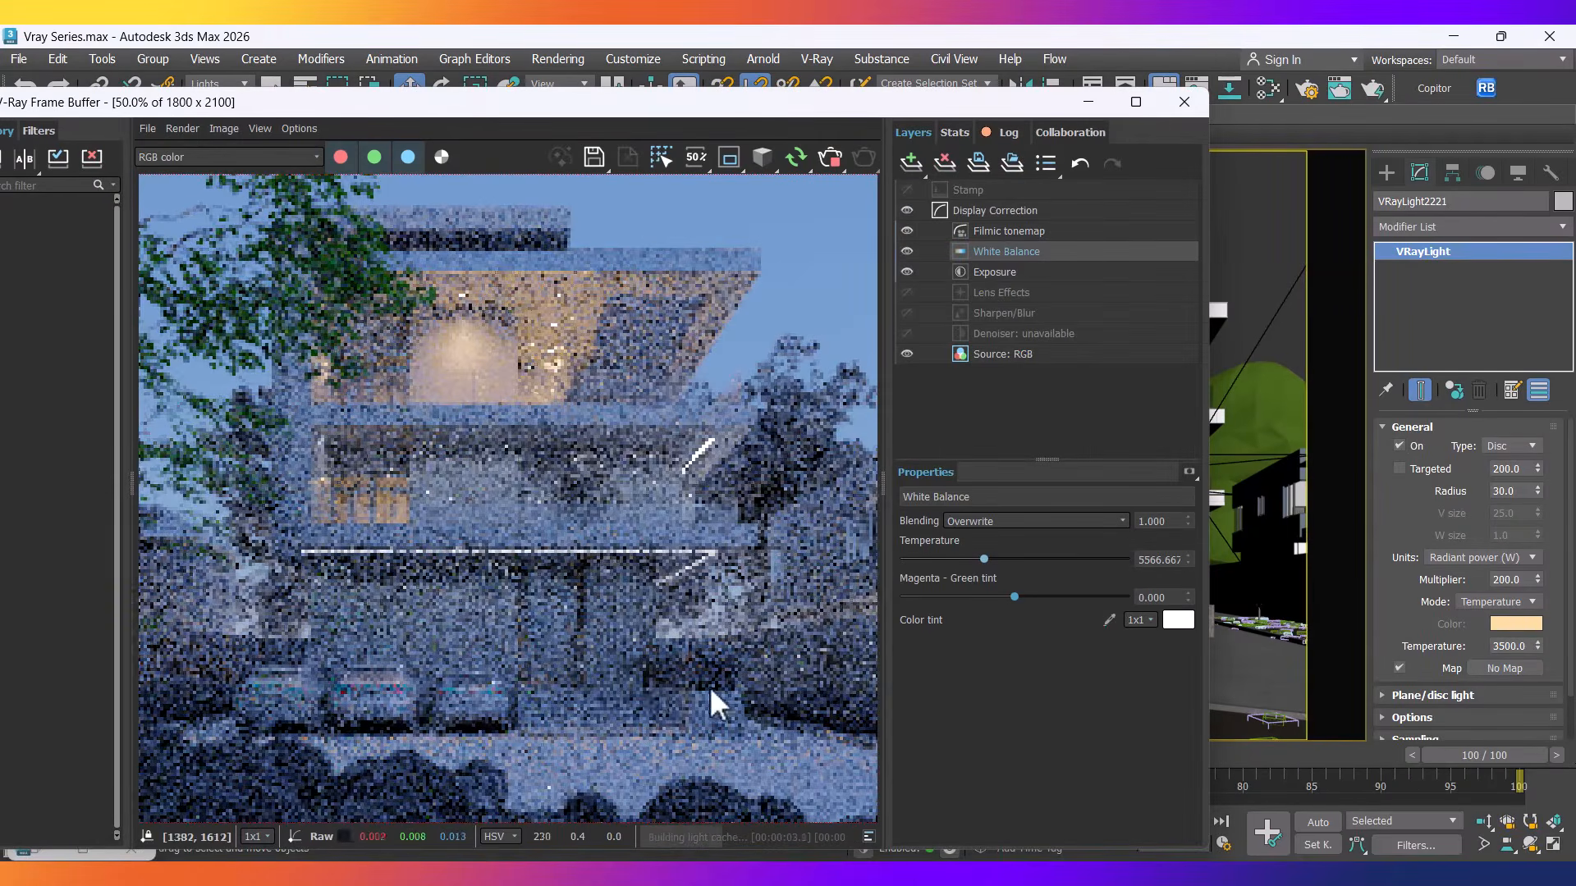
Minimize the frame buffer, switch on the outdoor lamp's sphere light in the front garden and check the render.
click(1089, 102)
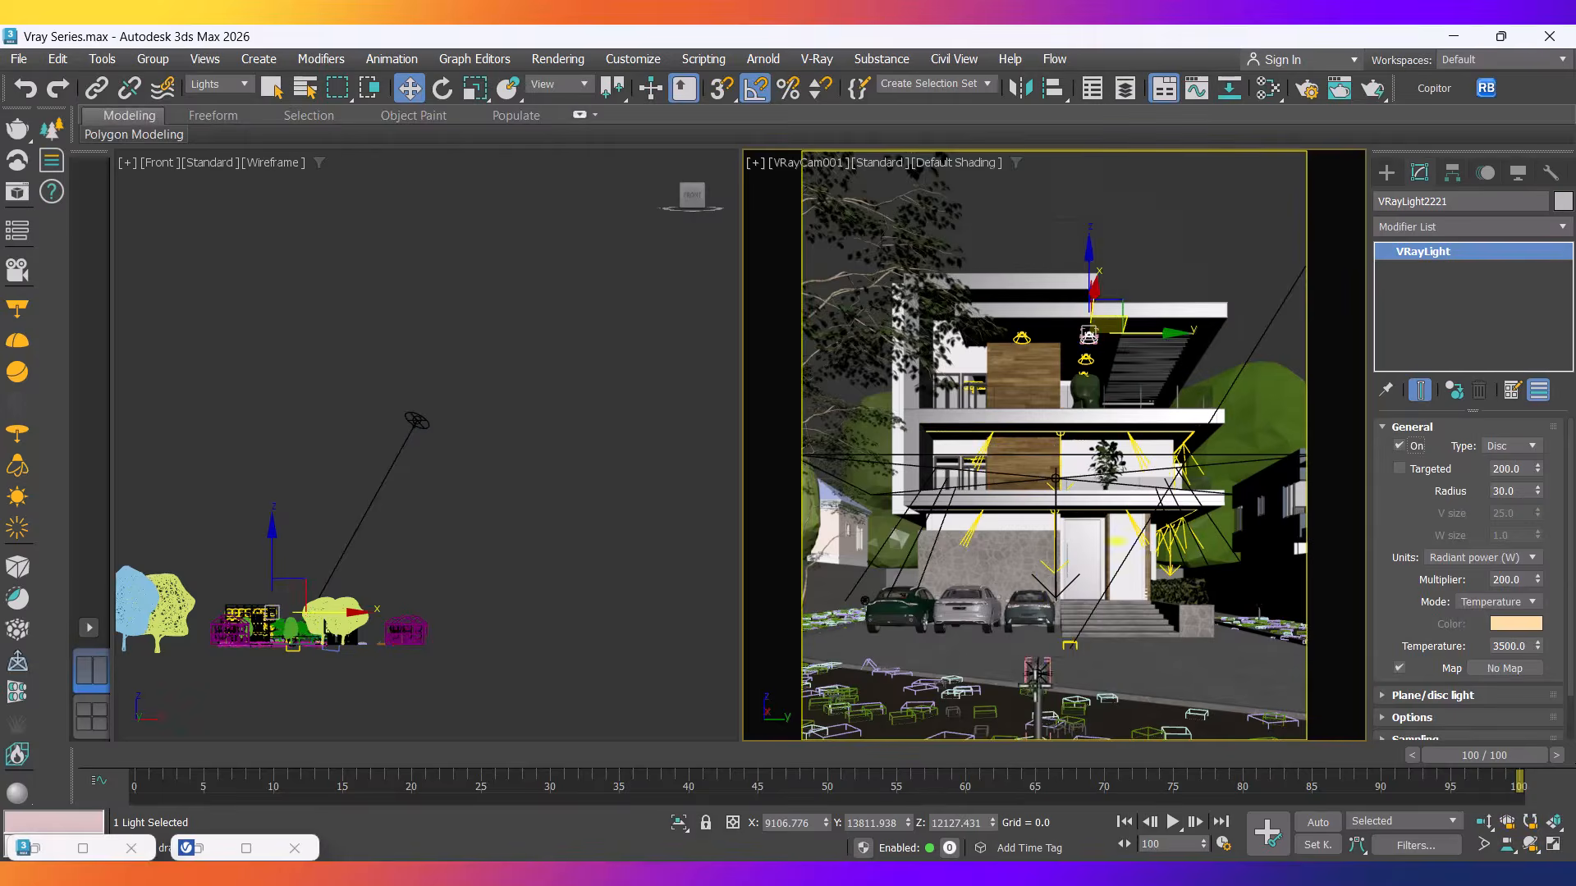
click(1037, 673)
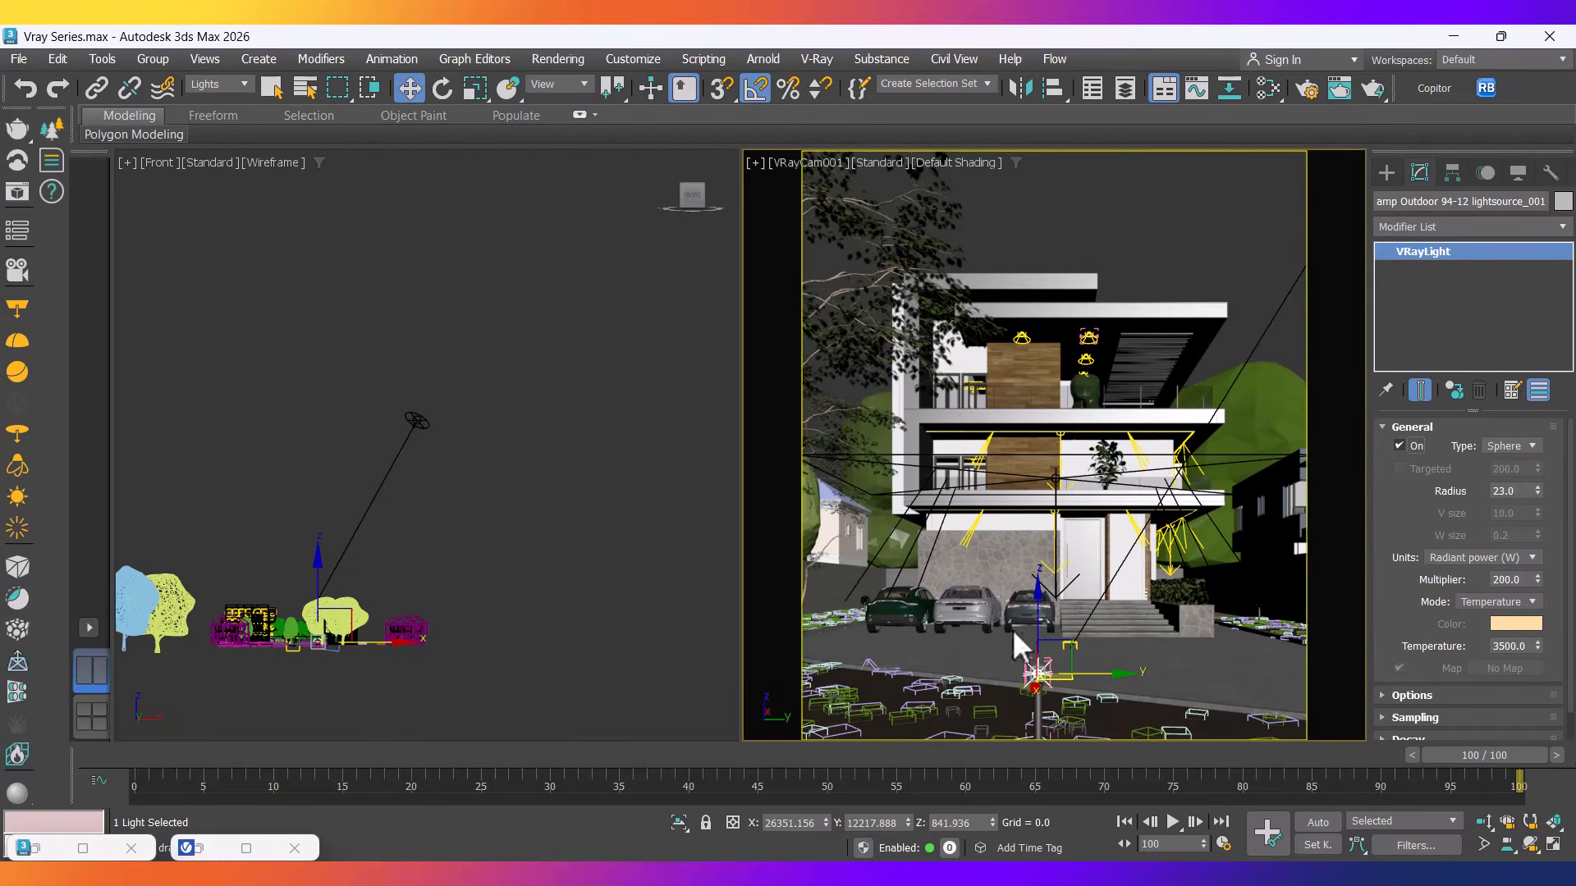
click(201, 851)
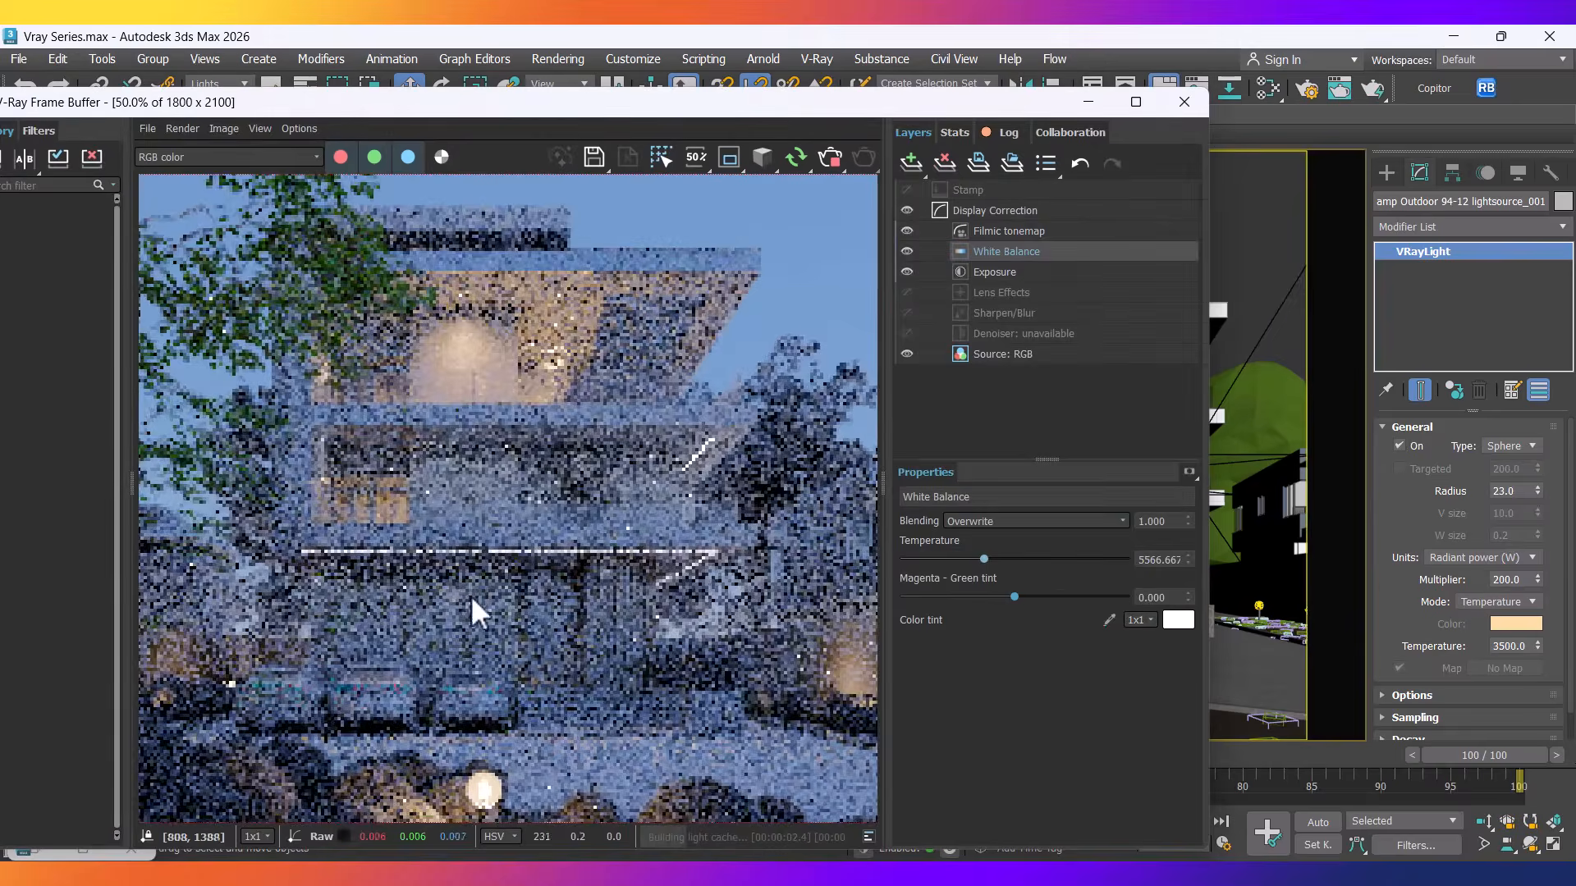
scroll(471, 594, down, 3)
scroll(431, 714, up, 3)
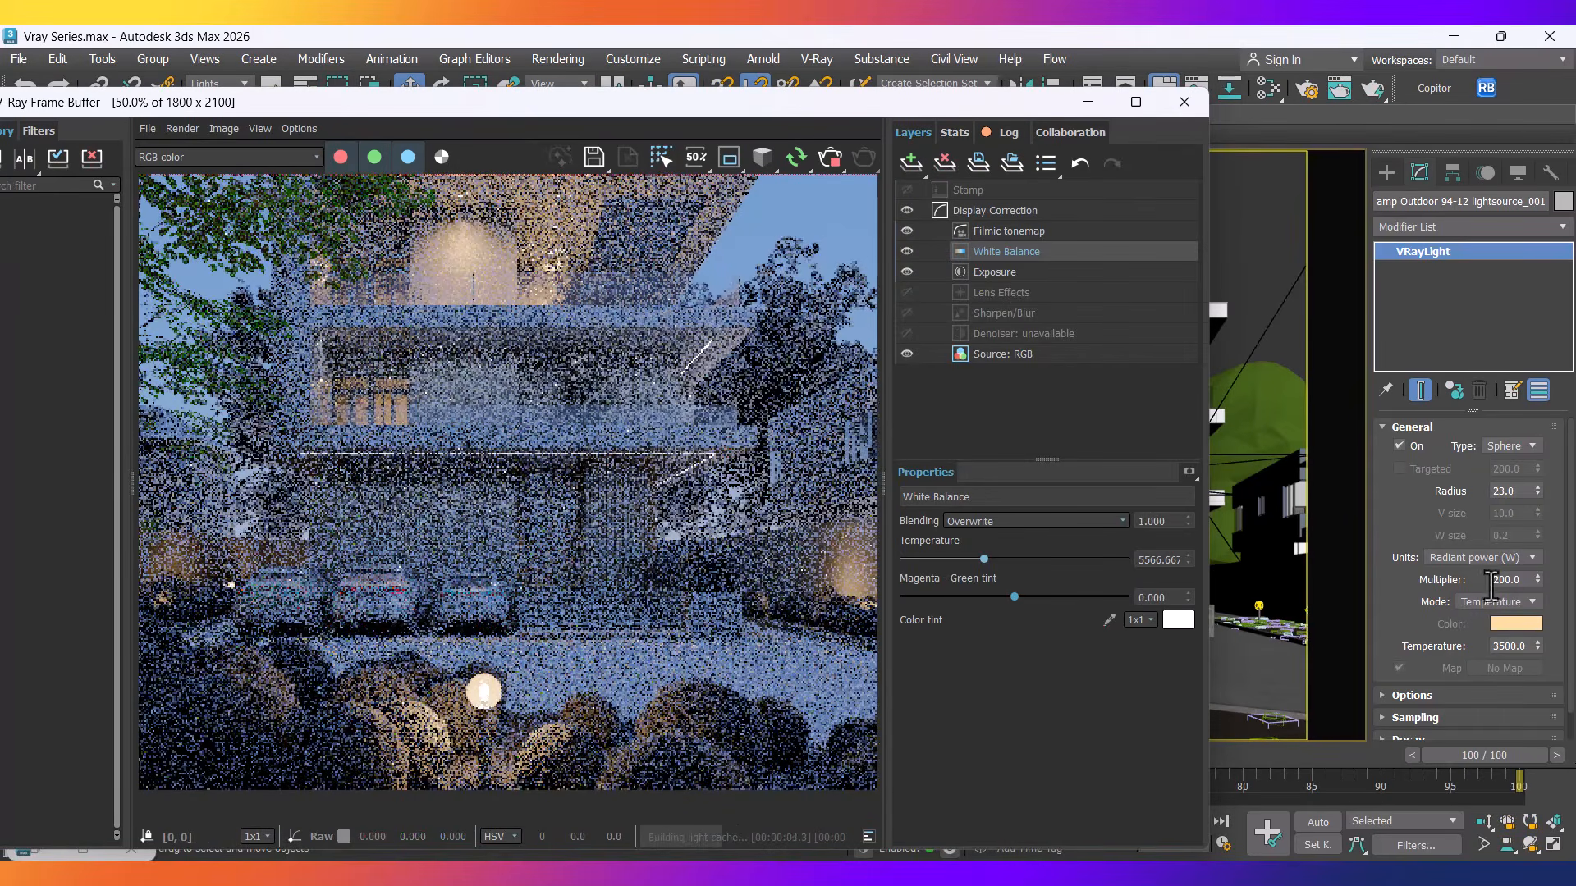
Set the outdoor lamp light's multiplier to 500 and check the garden lighting in the render.
click(1501, 579)
text(500)
key(Return)
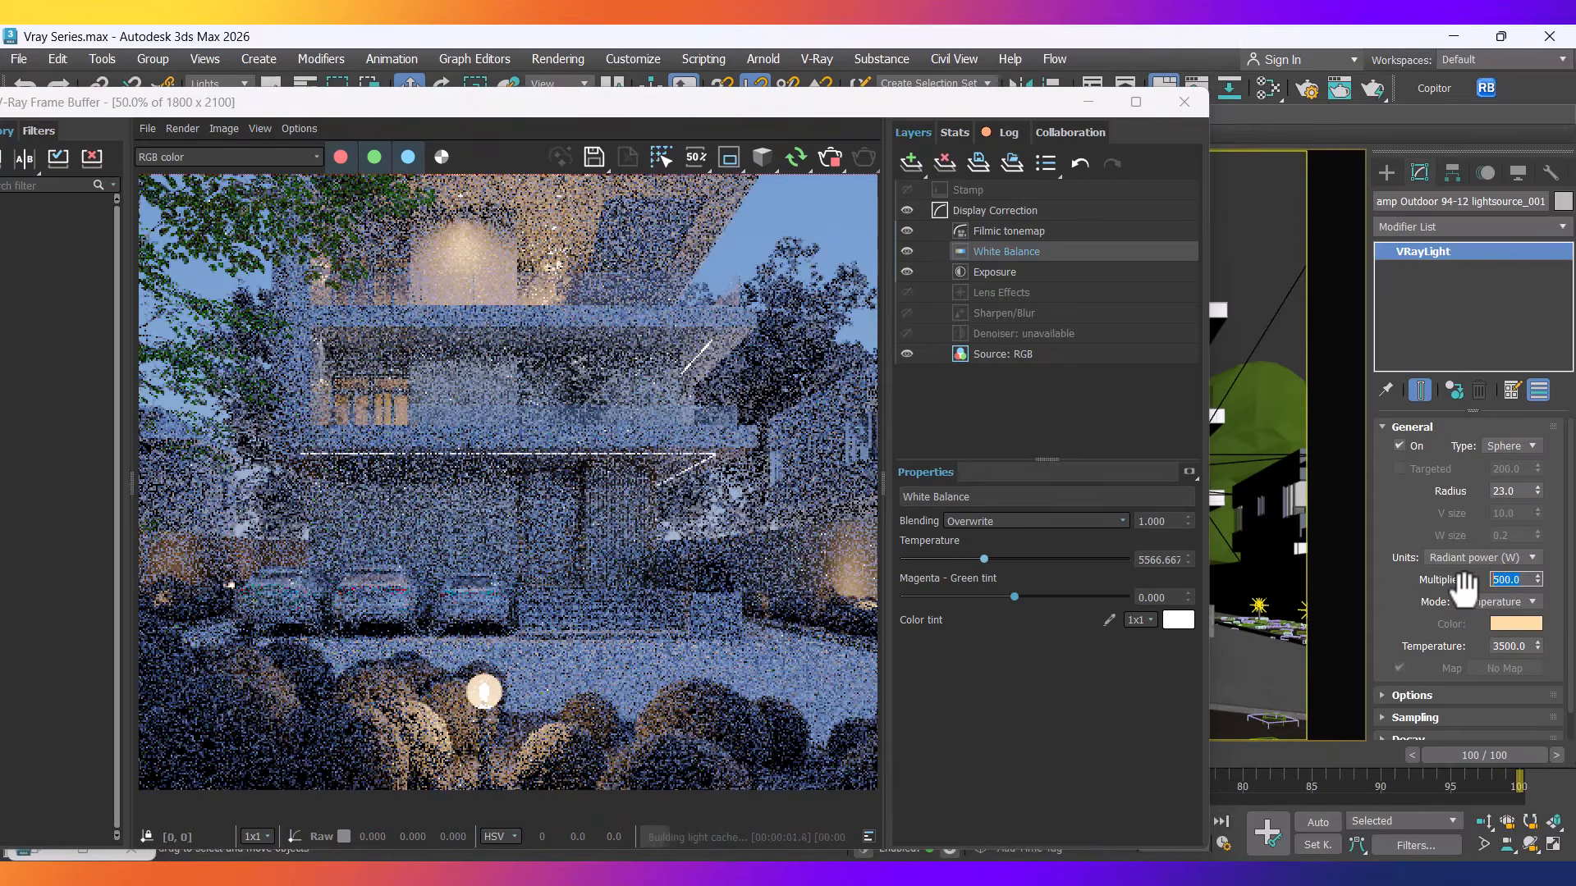
scroll(463, 682, down, 1)
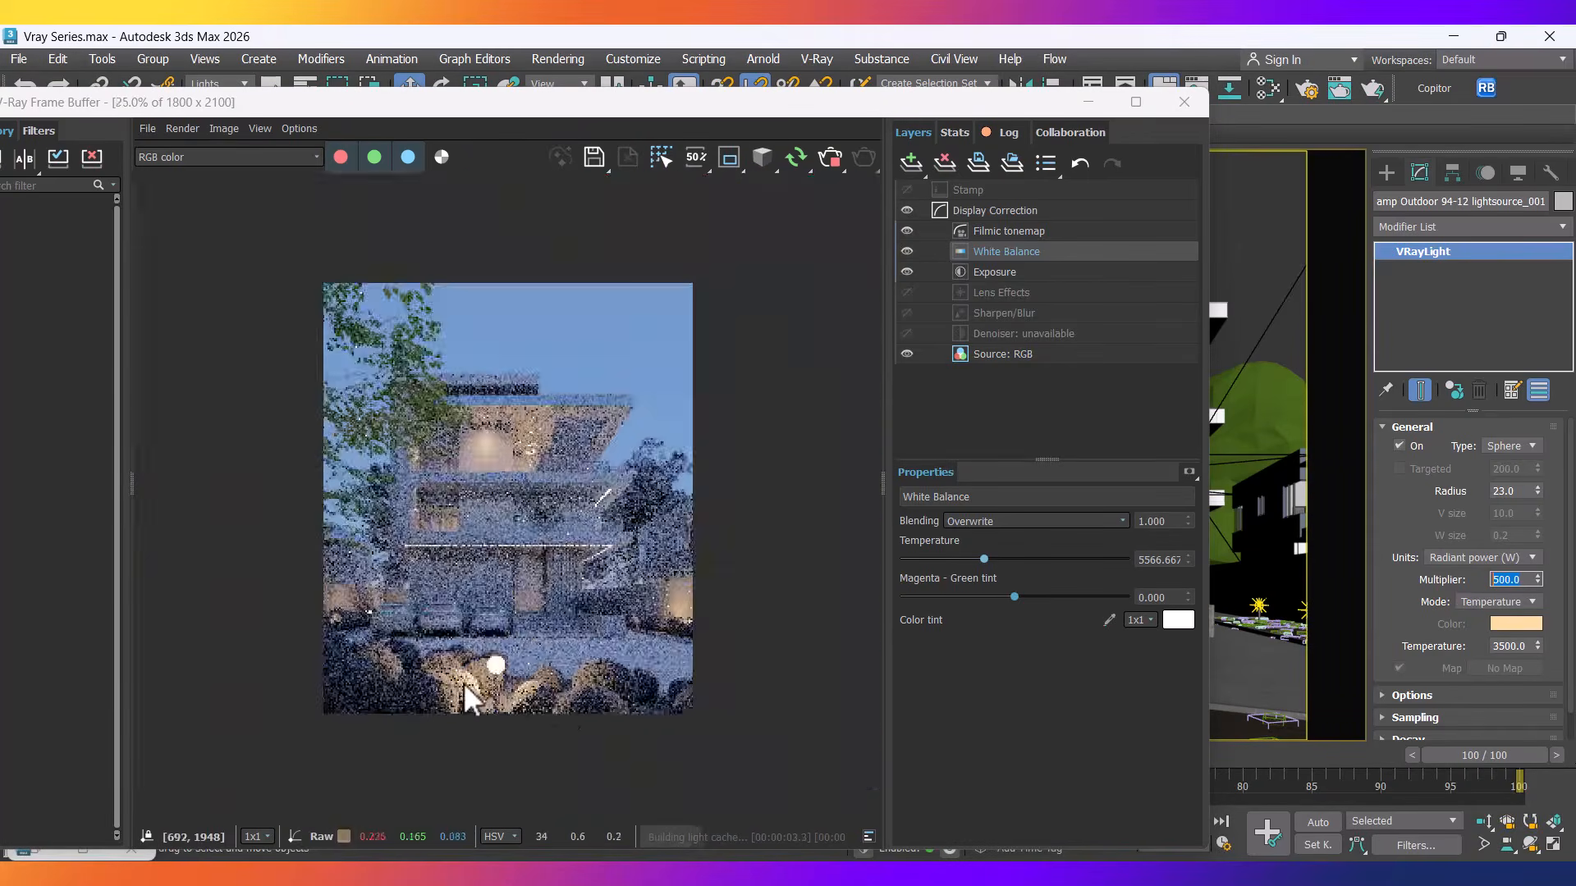
scroll(463, 682, up, 1)
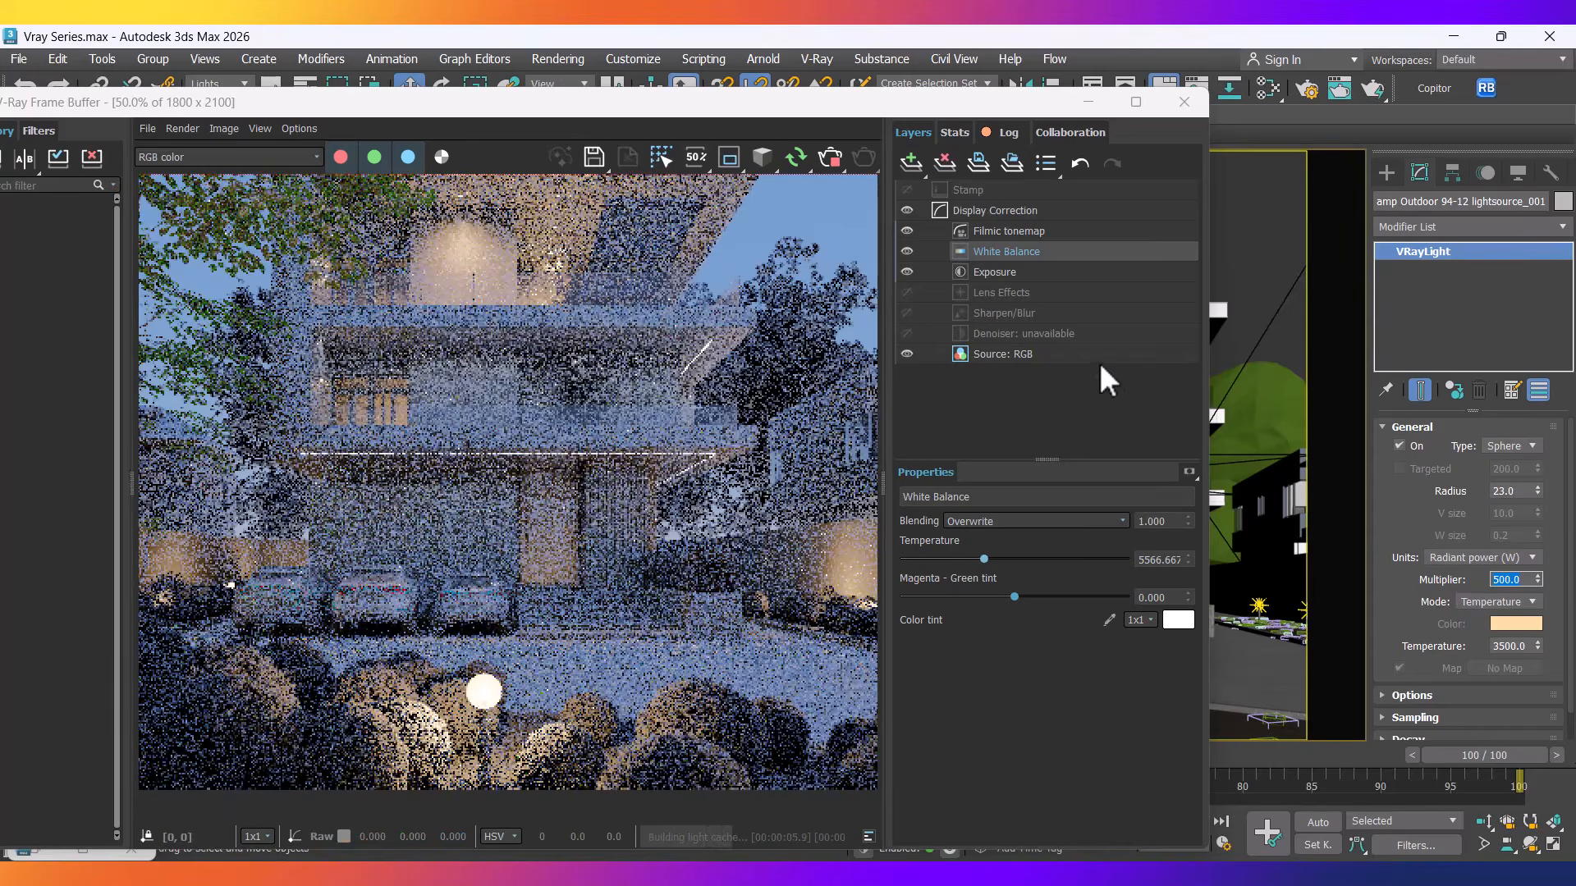
Switch on the large downward-facing plane light at the front of the house and check its effect on the cars and driveway in the render.
click(1072, 105)
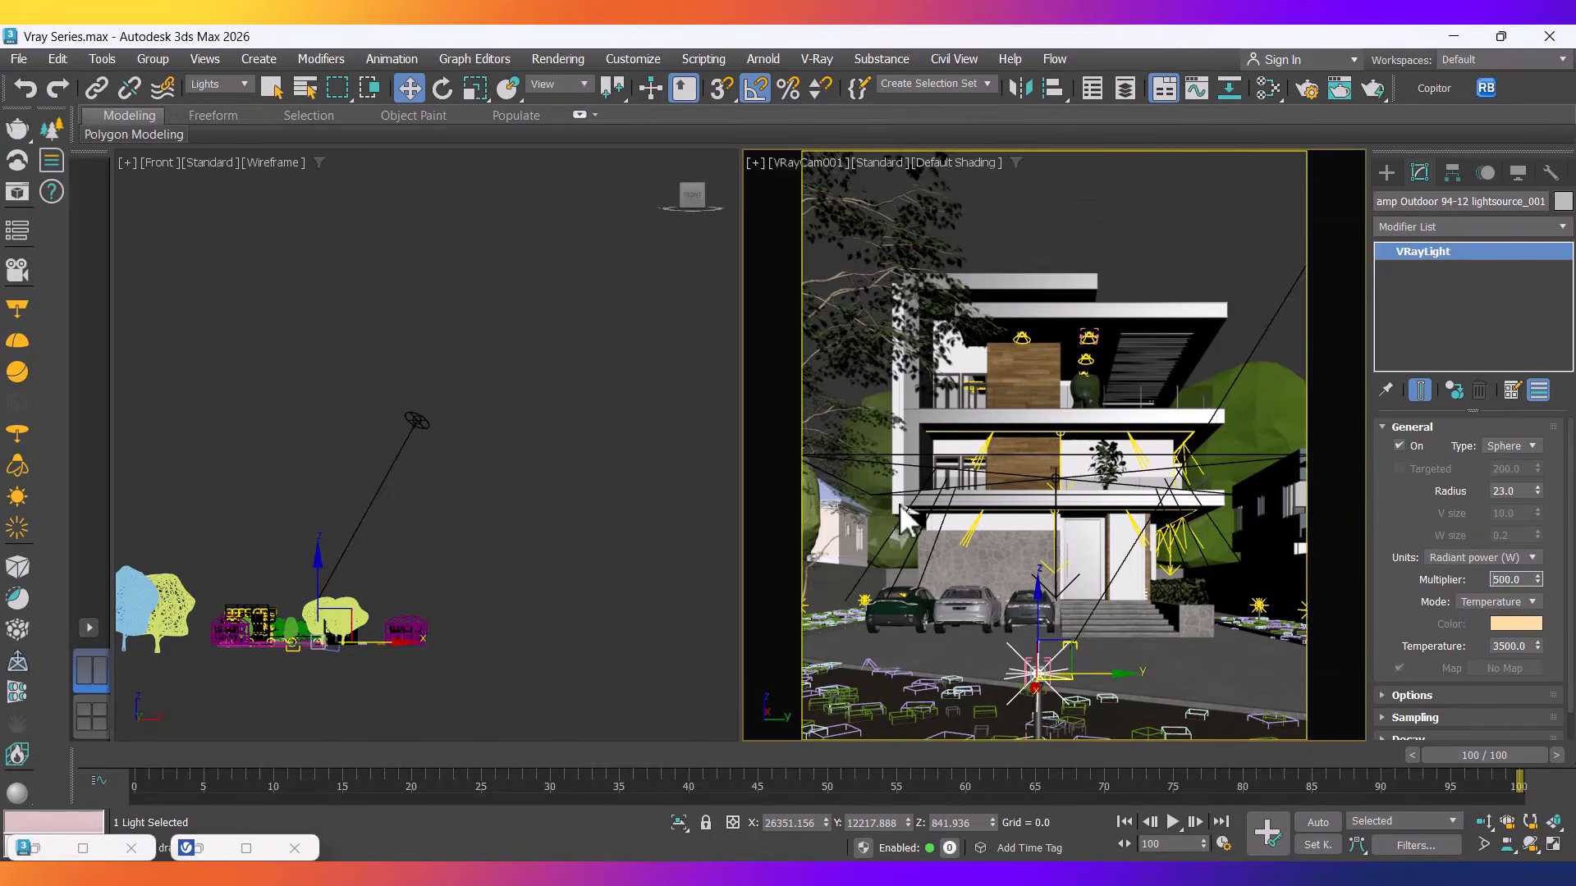
click(934, 589)
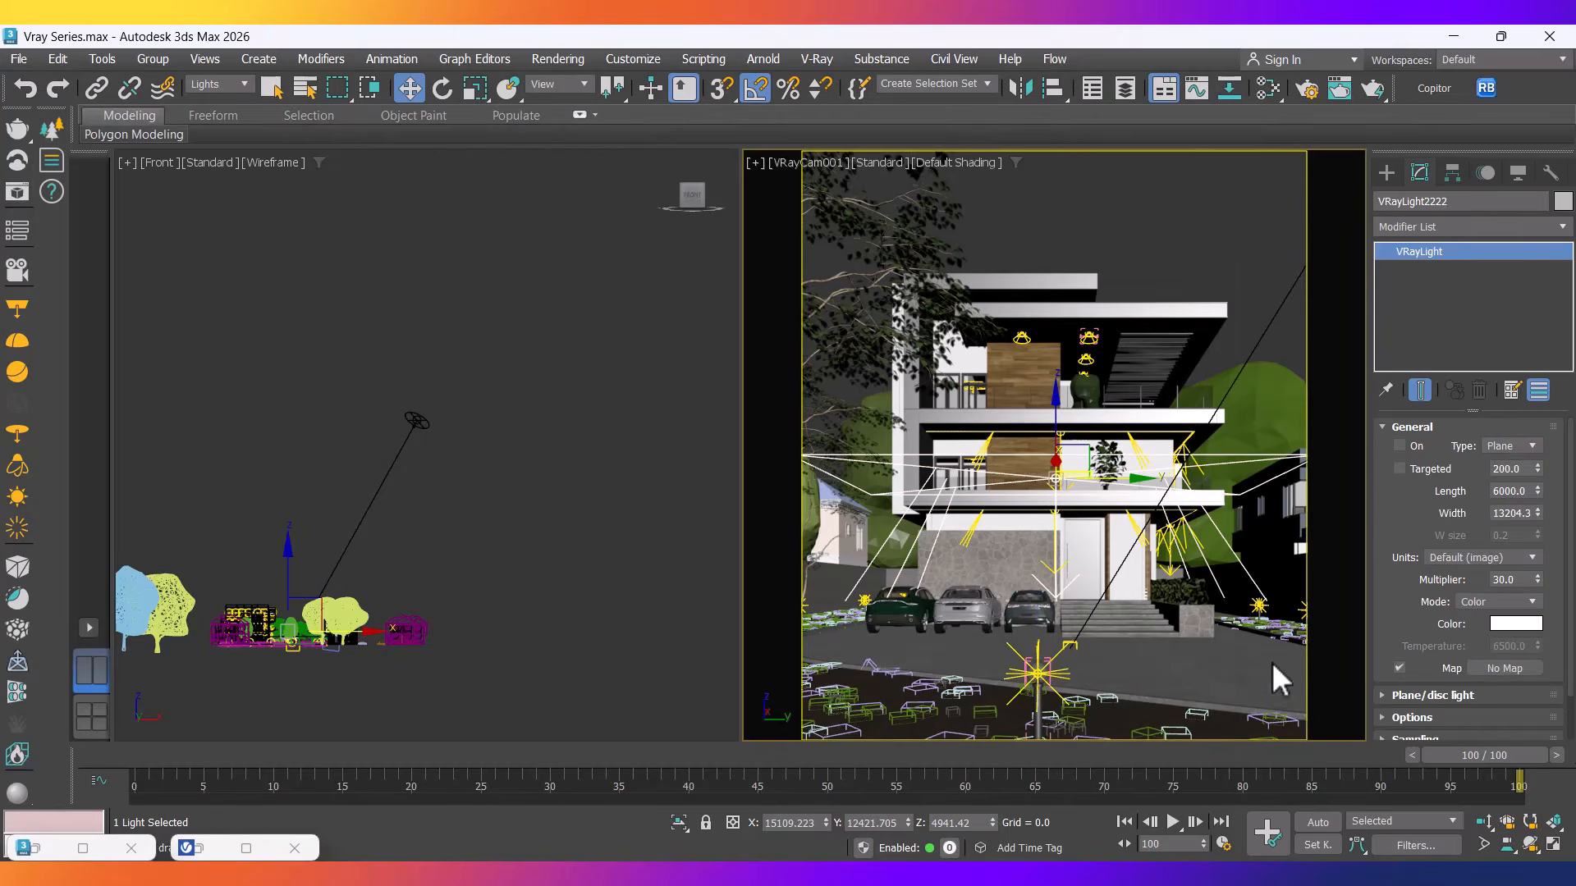
click(198, 849)
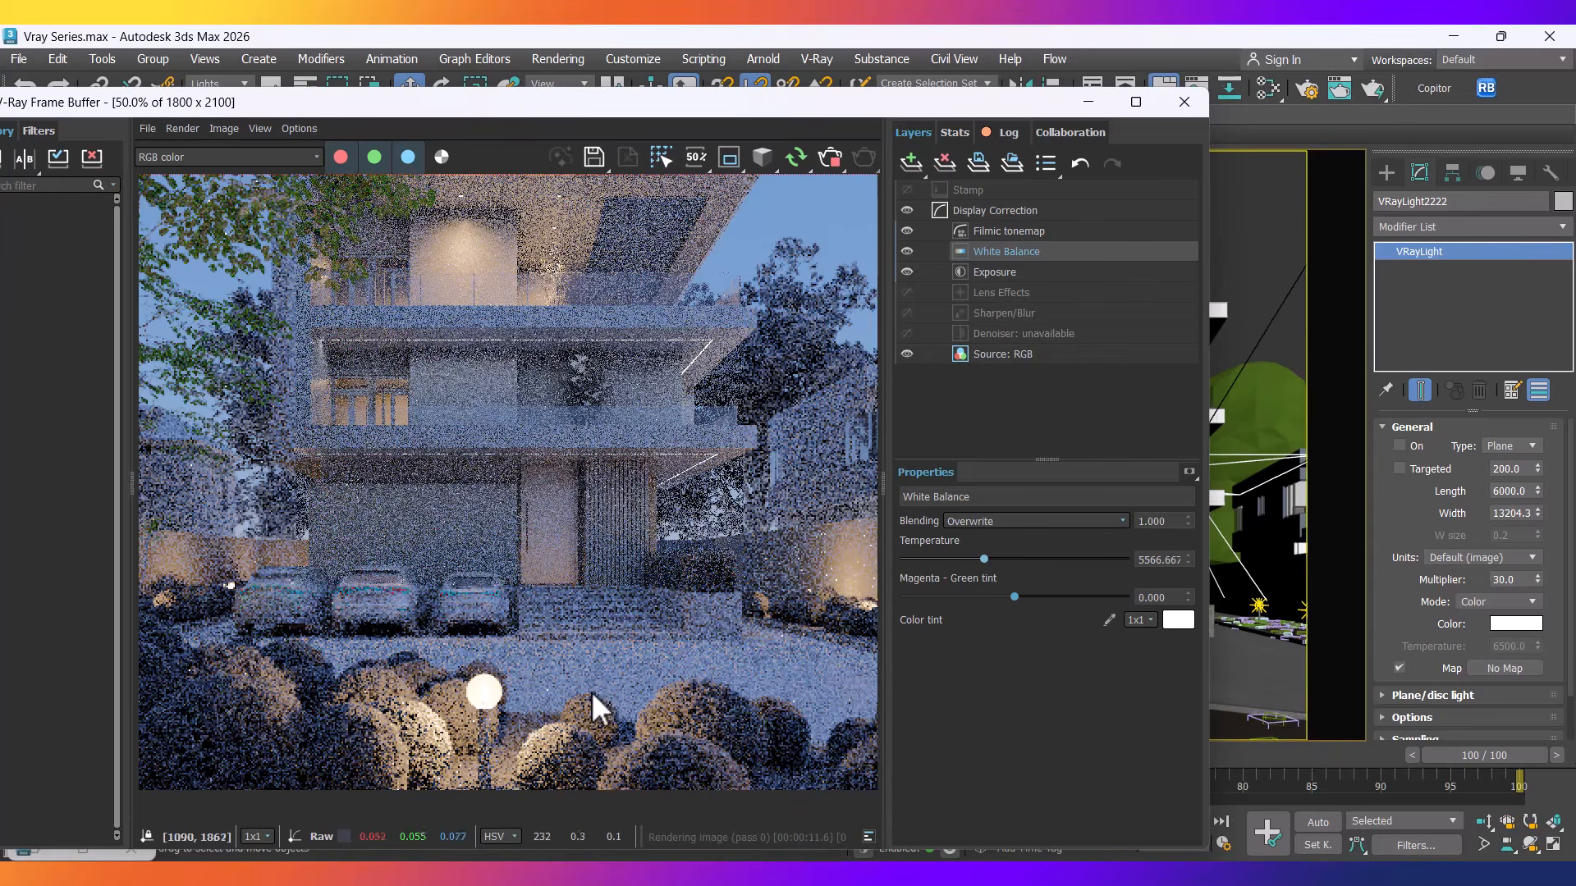
click(1090, 102)
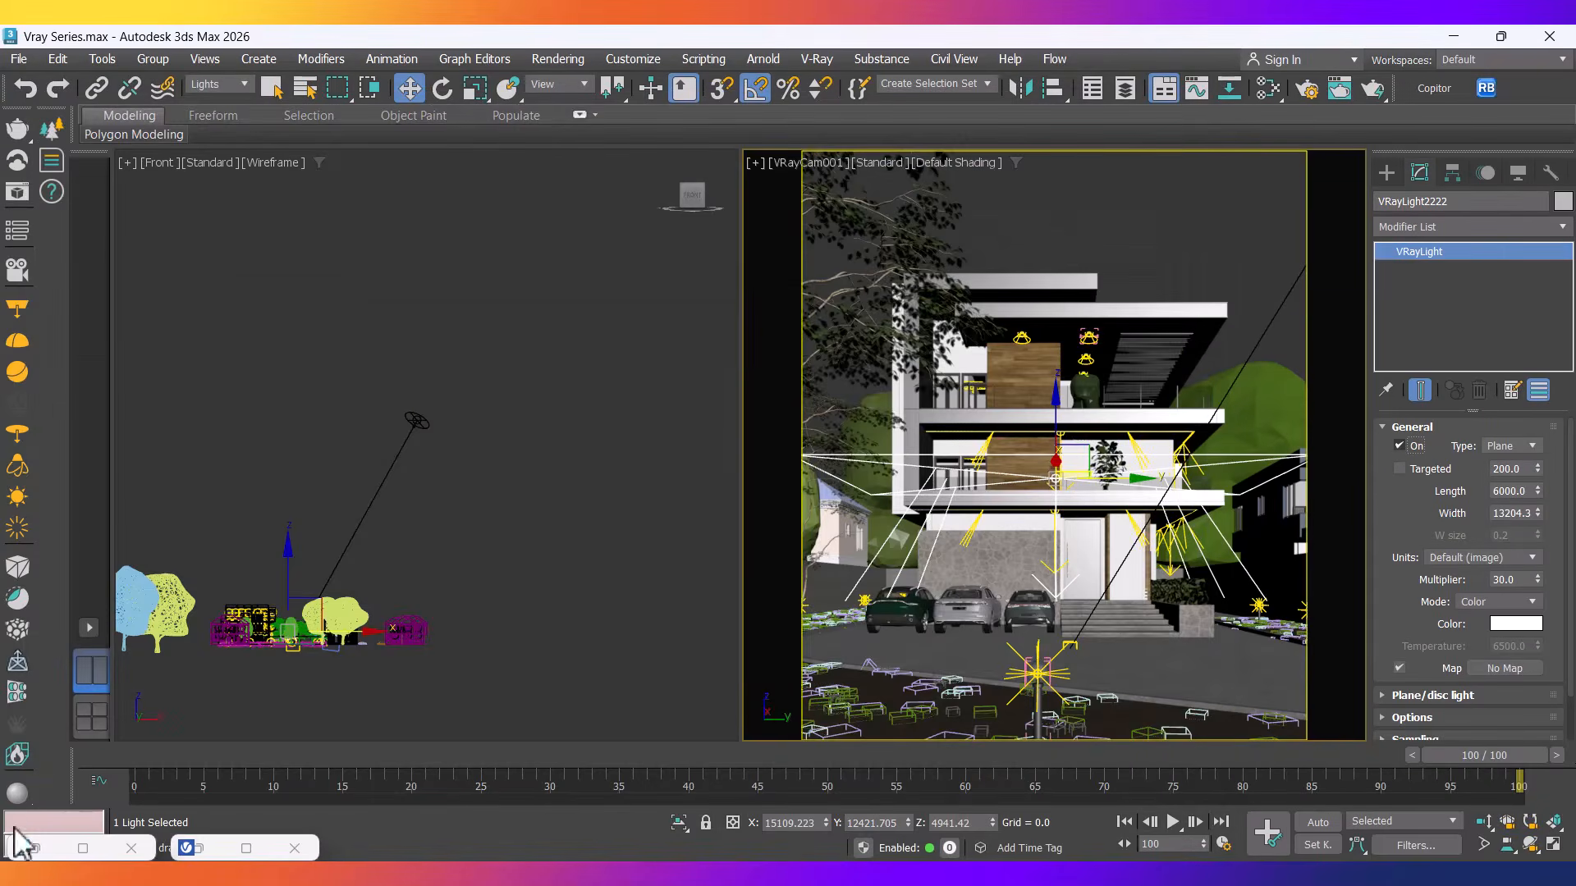
click(203, 851)
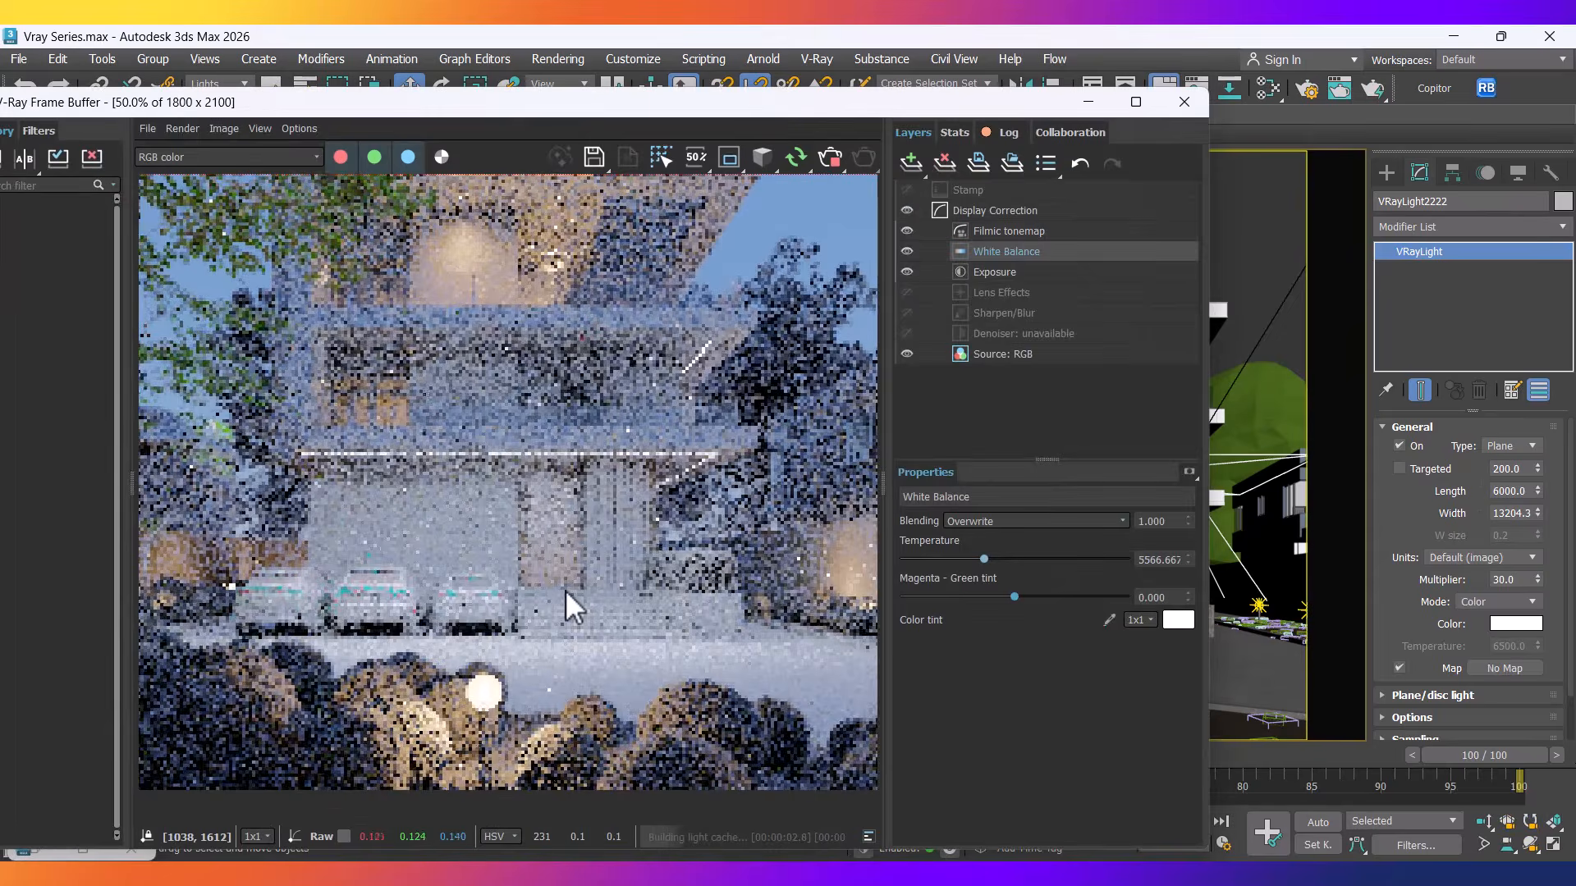
scroll(555, 614, down, 1)
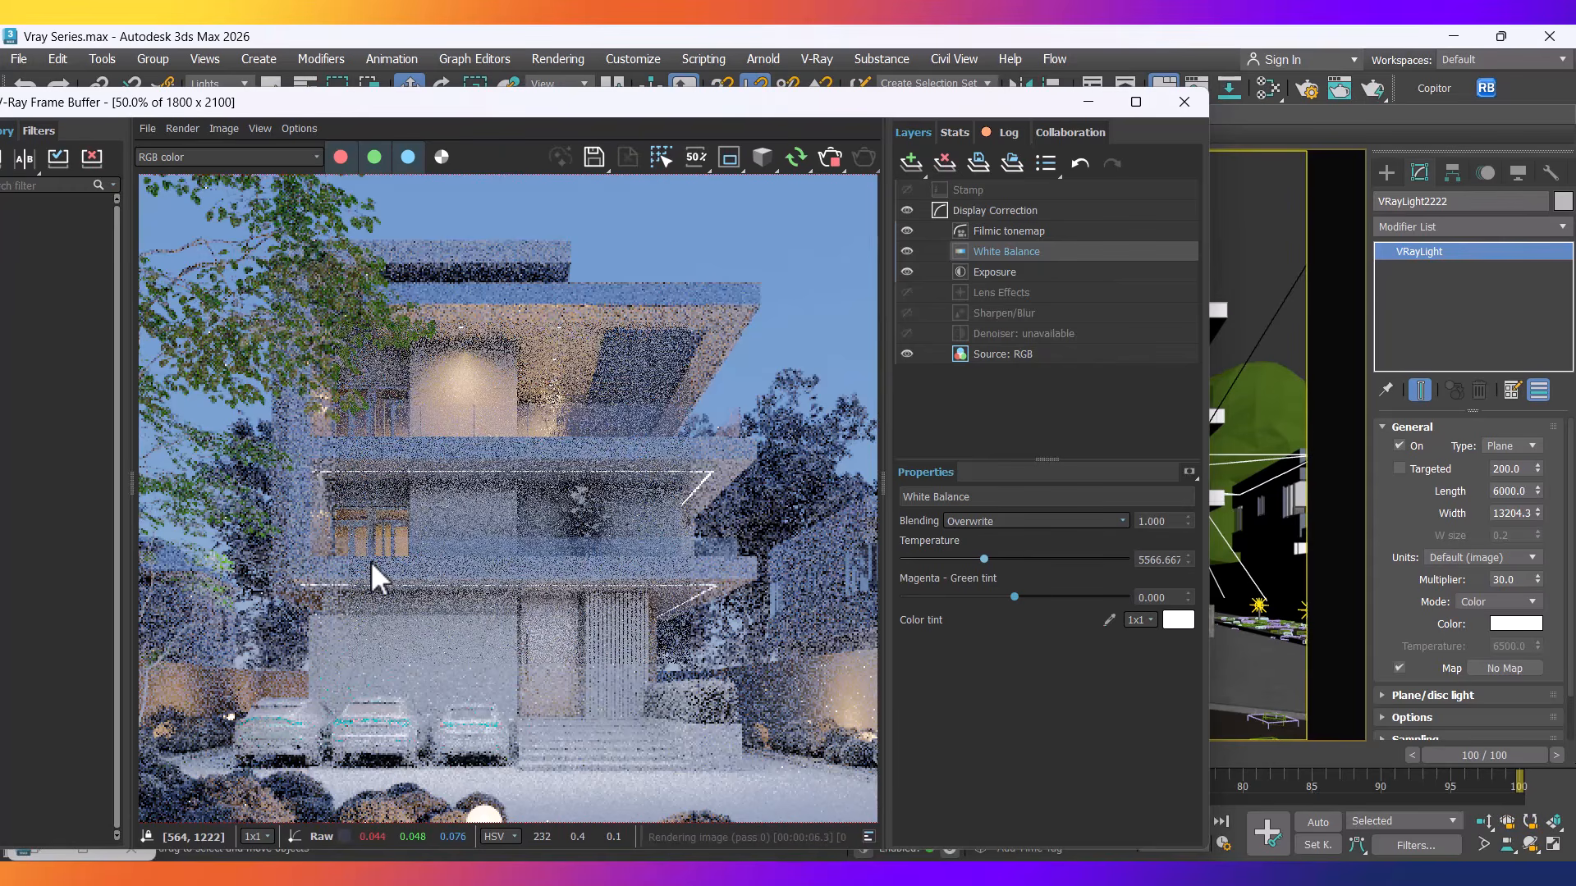
scroll(358, 613, down, 2)
scroll(361, 617, up, 2)
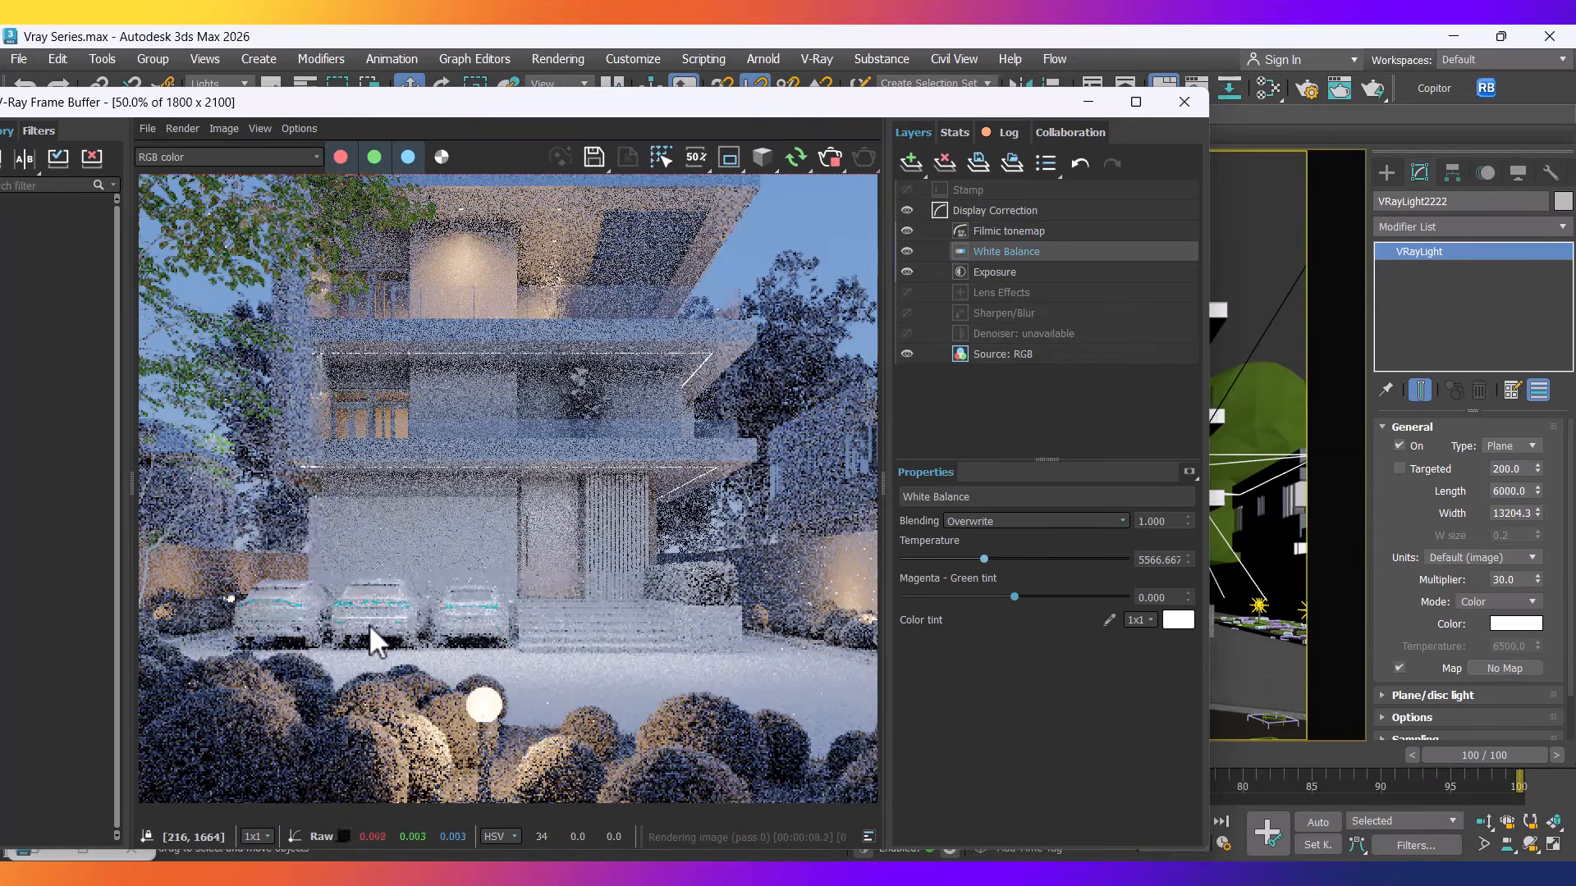